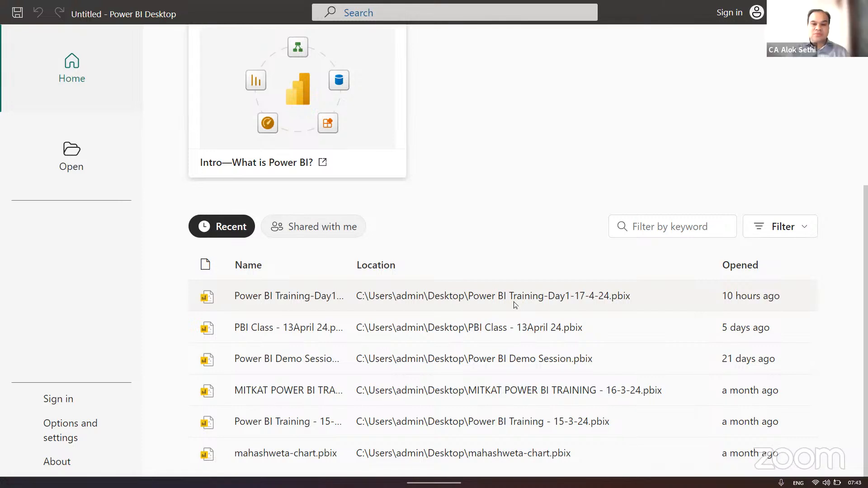
# - Open the recent report Power BI Training-Day1-17-4-24.pbix
pyautogui.scroll(2, 545, 155)
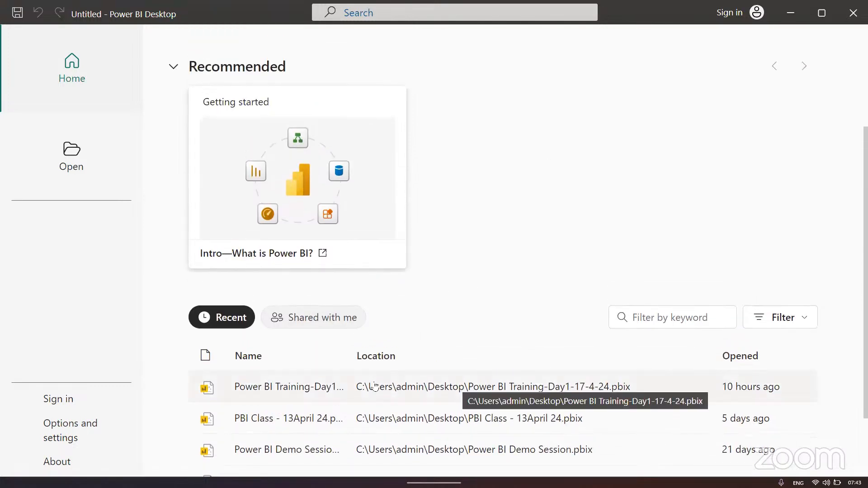
pyautogui.click(279, 386)
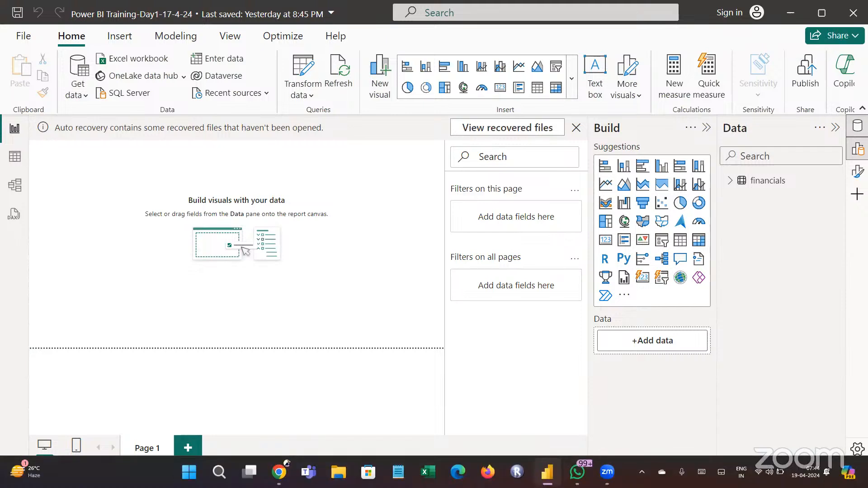
# - Search the computer for "sample"
pyautogui.click(218, 470)
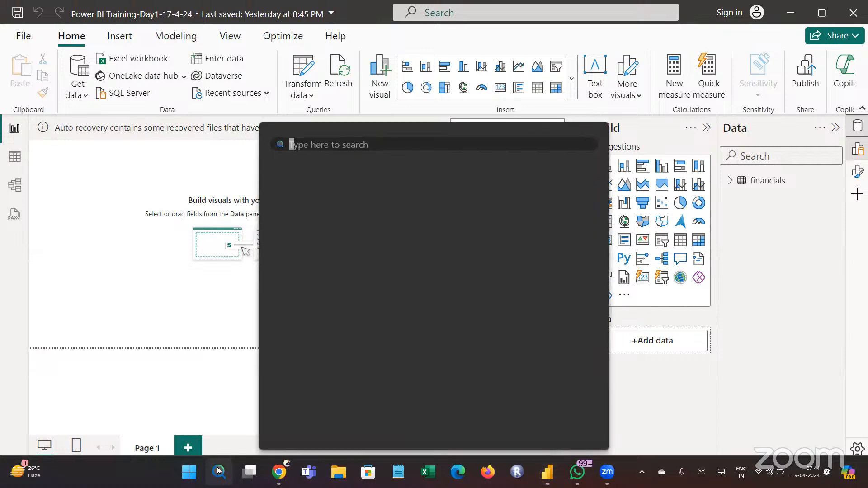
pyautogui.write('sample')
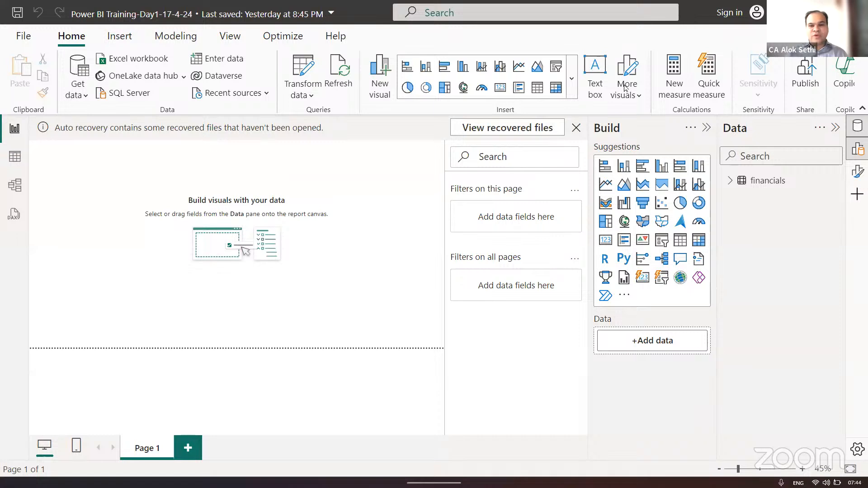
# - Dismiss the auto recovery notice and remove the unopened recovered files
pyautogui.click(577, 128)
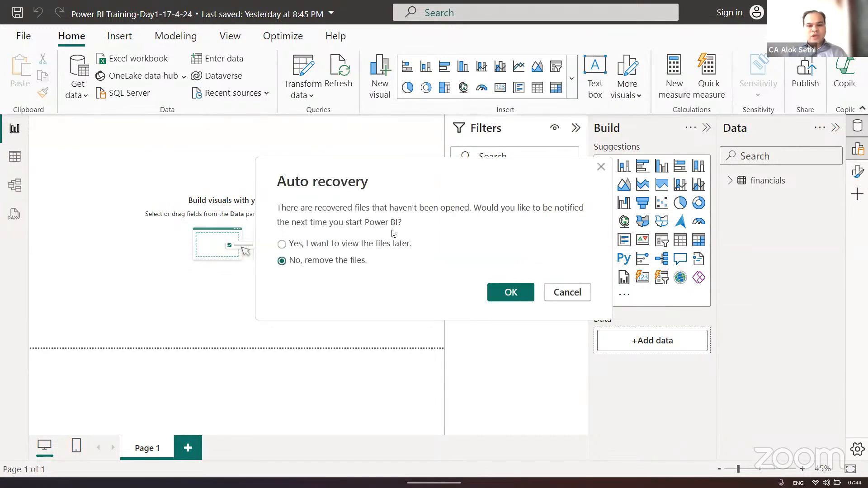
pyautogui.click(503, 287)
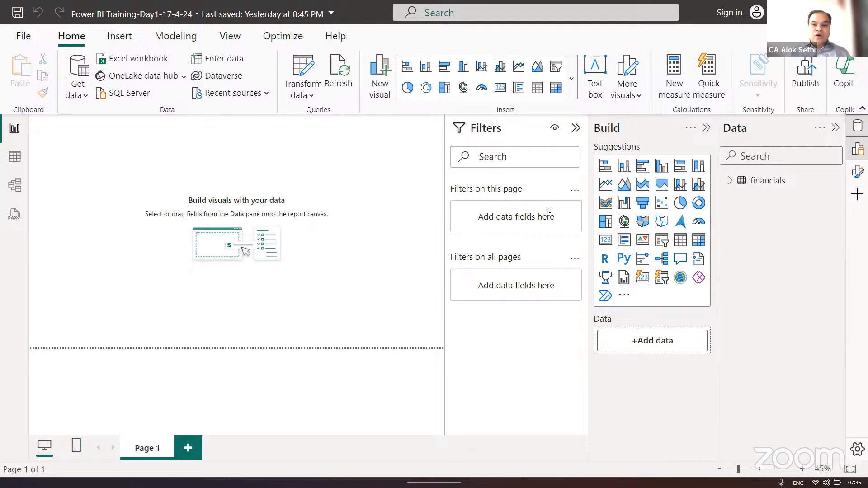
# - Expand the financials table in the data list, widen the list and review its fields
pyautogui.click(735, 182)
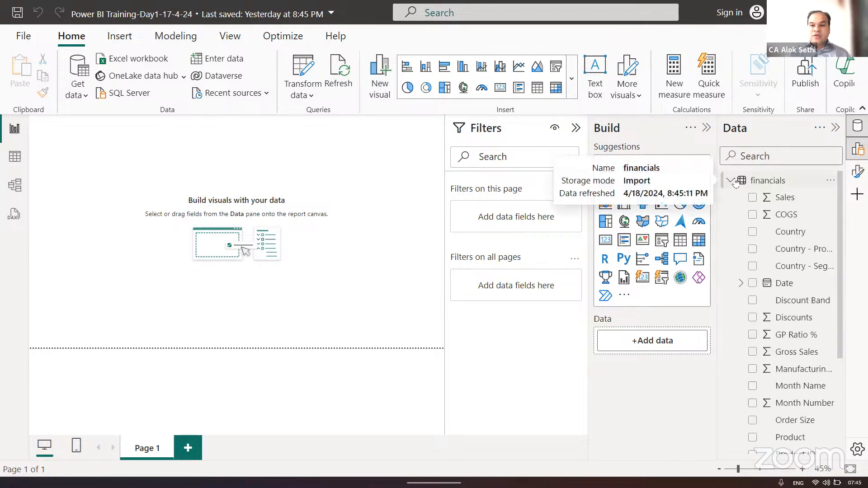
pyautogui.moveTo(718, 315); pyautogui.dragTo(634, 317)
pyautogui.scroll(-5, 738, 343)
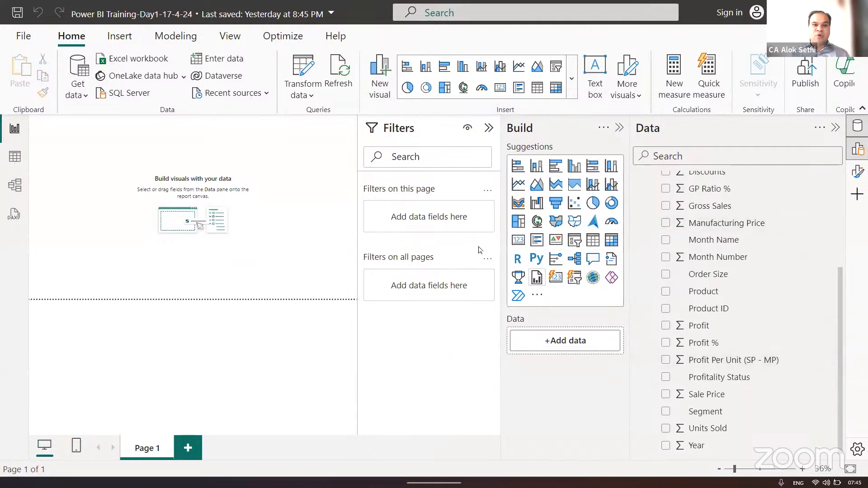
# - Open the financials data for transformation in Power Query Editor
pyautogui.click(302, 94)
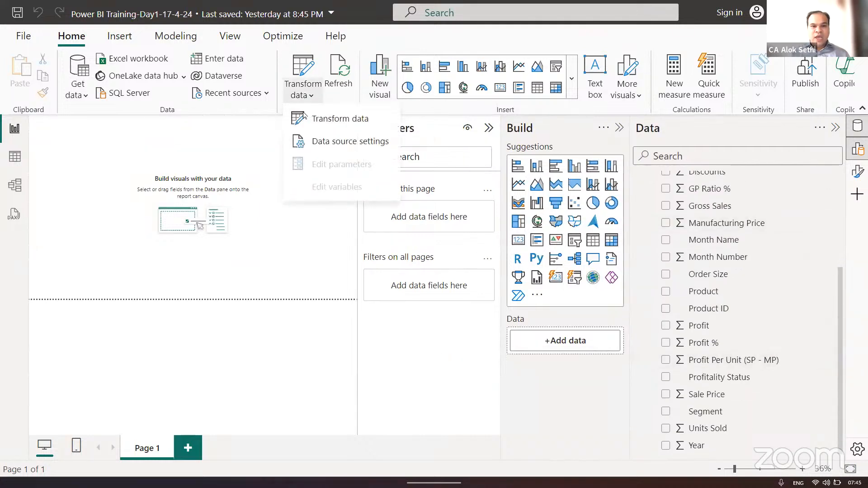
pyautogui.click(306, 117)
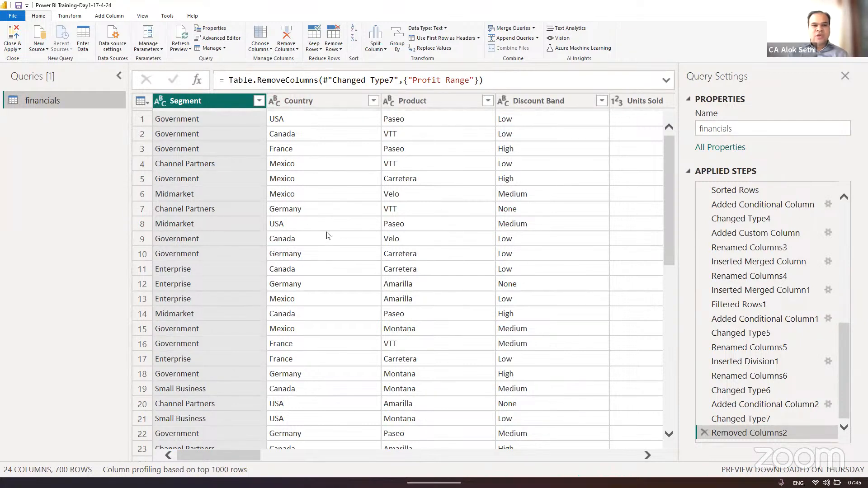
# - Examine the financials columns from Segment to Discounts, focusing on Profit Per Unit (SP - MP) and Gross Sales
pyautogui.hscroll(3, 533, 208)
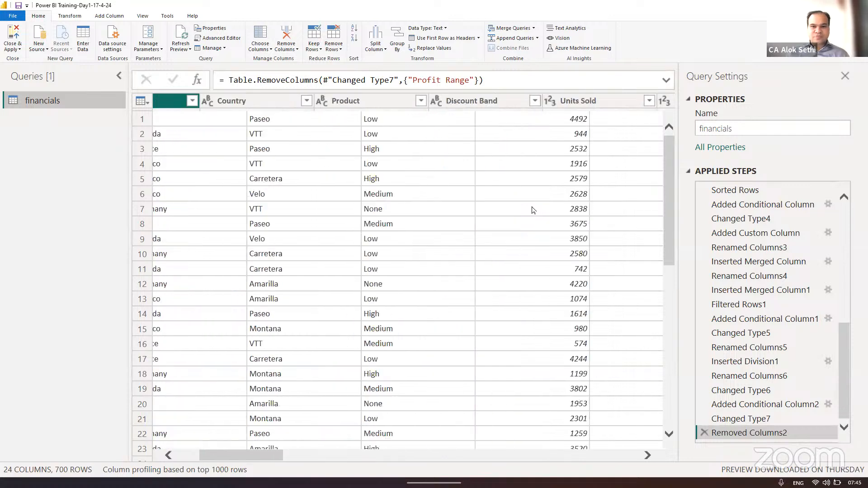
pyautogui.hscroll(15, 533, 209)
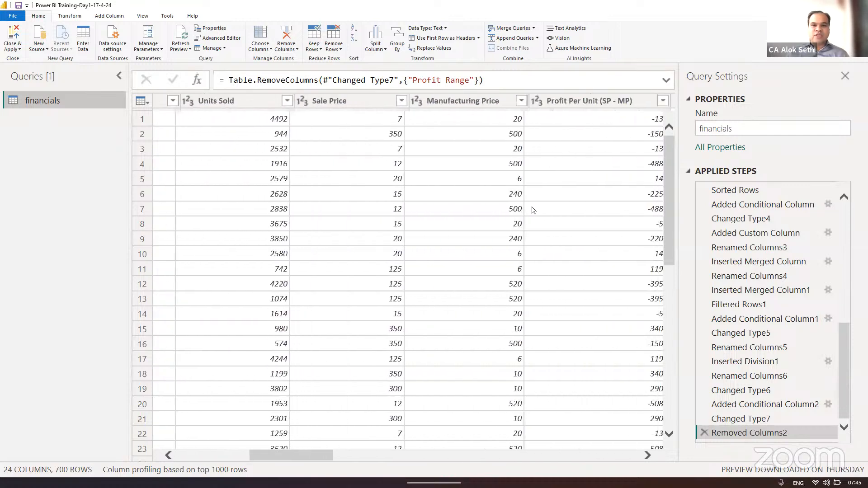
pyautogui.click(547, 103)
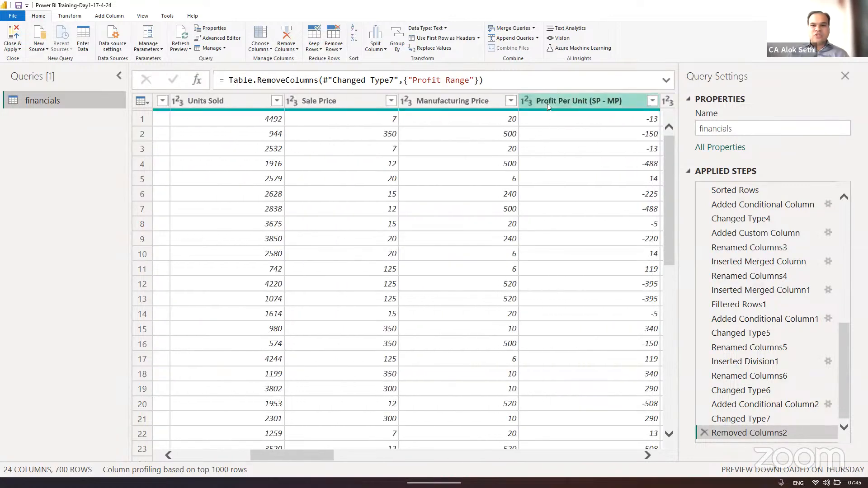
pyautogui.click(547, 104)
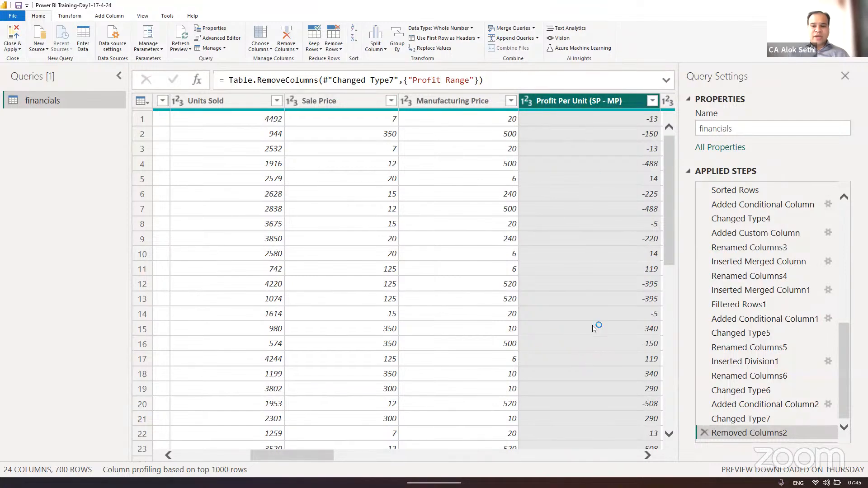
pyautogui.hscroll(3, 581, 271)
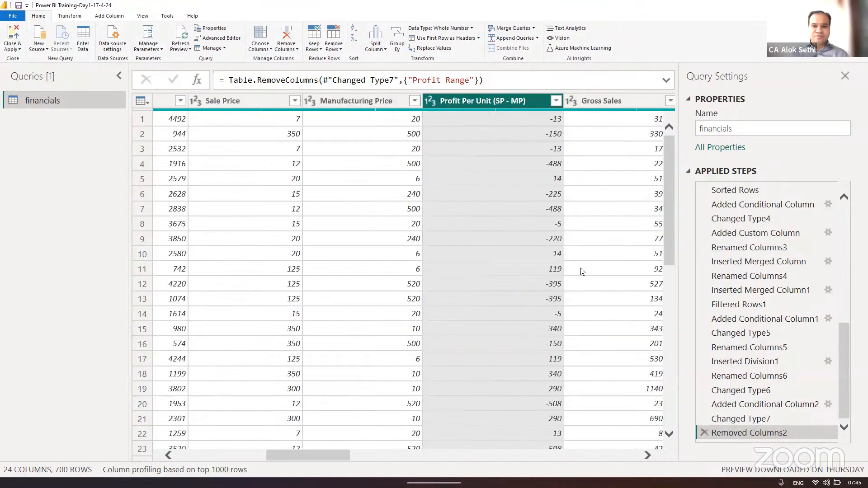
pyautogui.hscroll(3, 581, 272)
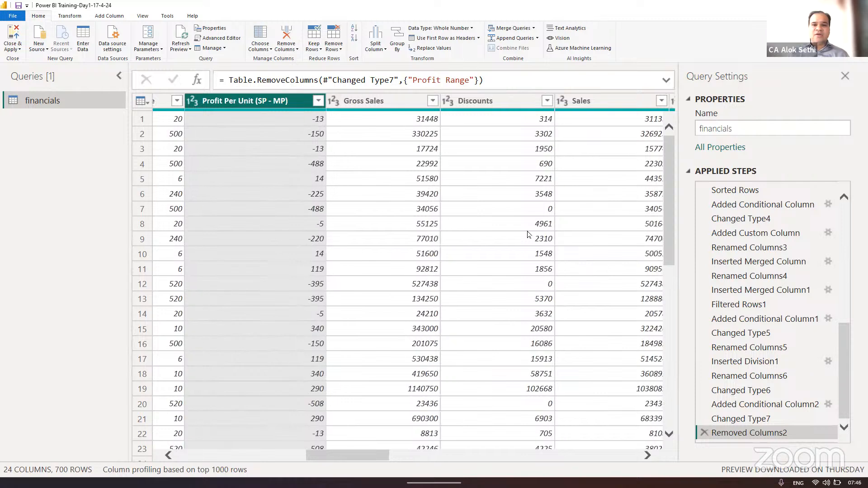
pyautogui.click(400, 100)
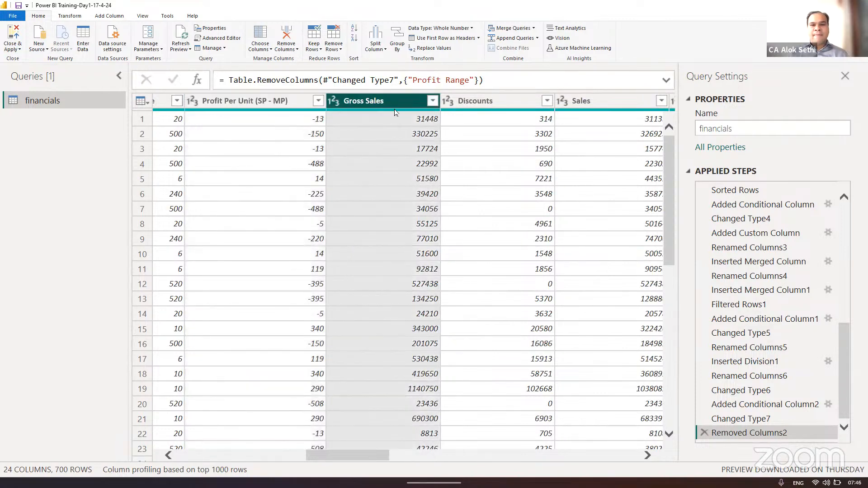
pyautogui.hscroll(-3, 371, 151)
pyautogui.hscroll(-3, 371, 151)
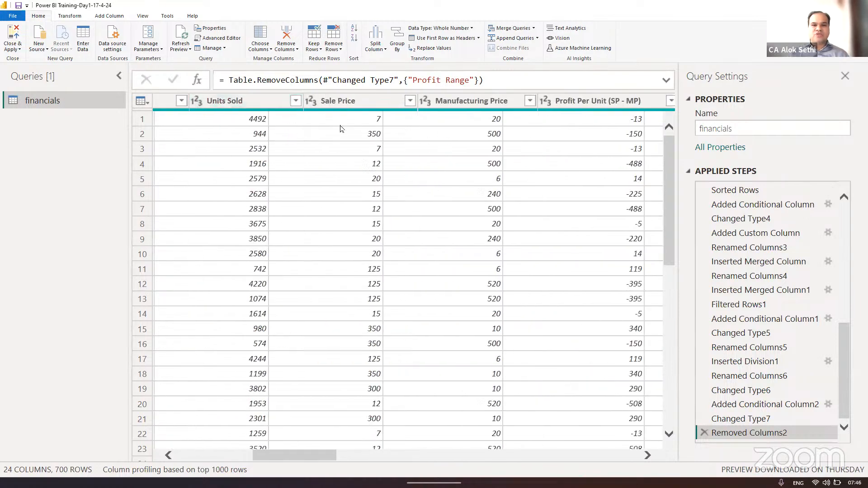
pyautogui.hscroll(3, 340, 129)
pyautogui.hscroll(3, 340, 128)
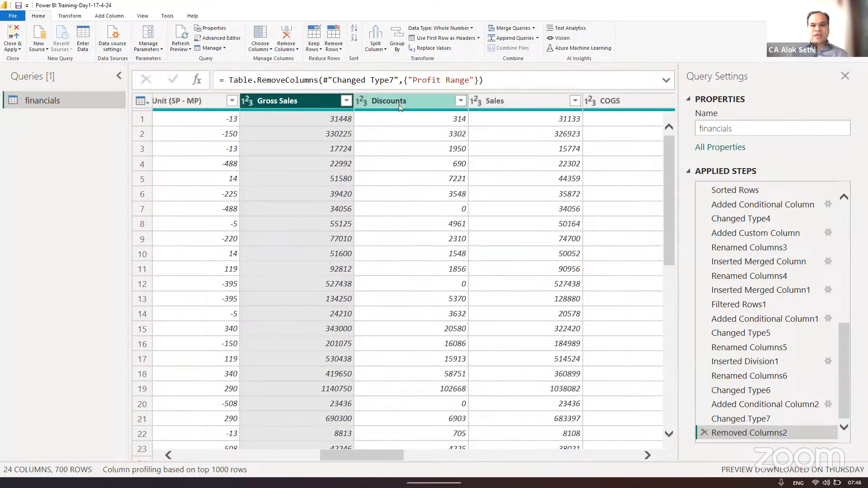
# - Rename the Sales column as Net Sales
pyautogui.click(507, 99)
pyautogui.doubleClick(507, 99)
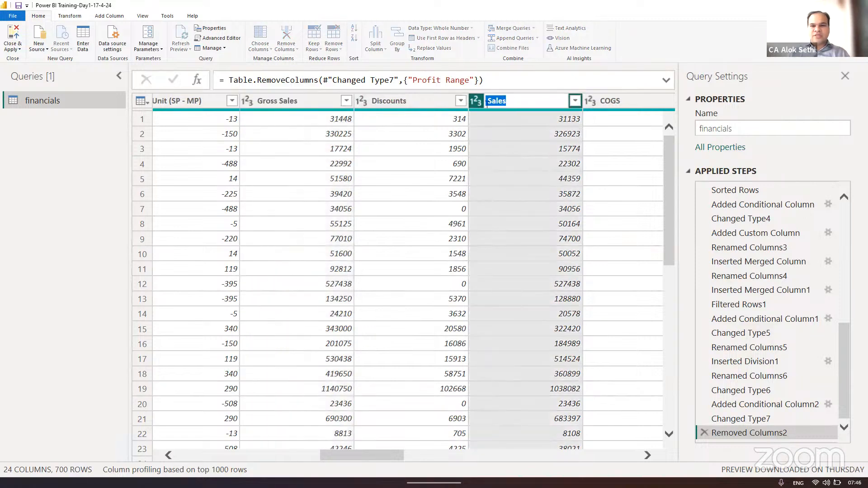
pyautogui.click(487, 101)
pyautogui.write('N')
pyautogui.write('et')
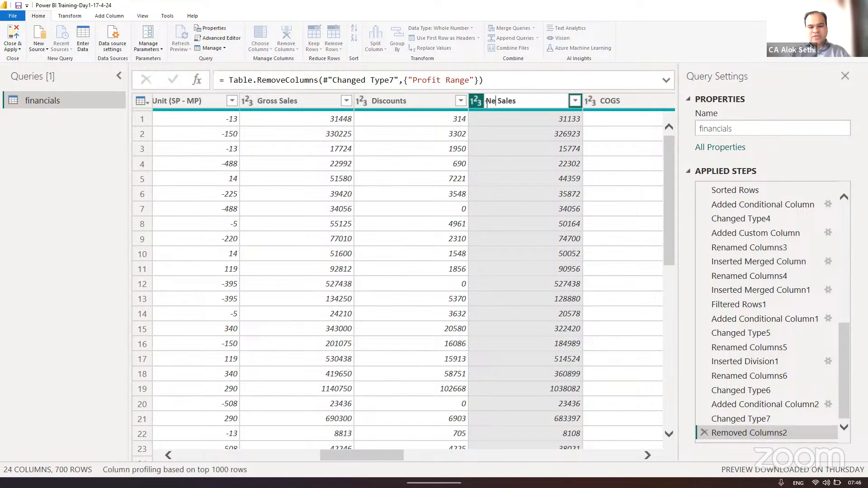
pyautogui.press('Return')
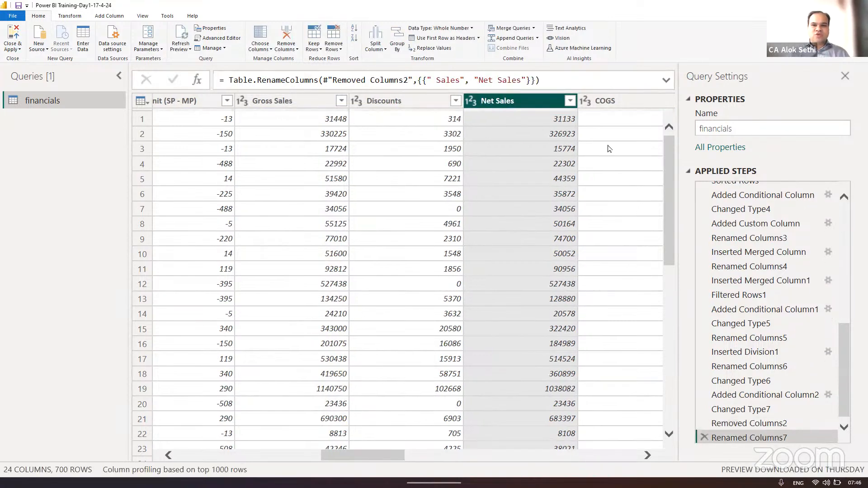
# - Examine the columns following Net Sales, from COGS and Profit through the date columns to Profit % and Profitality Status
pyautogui.hscroll(3, 601, 150)
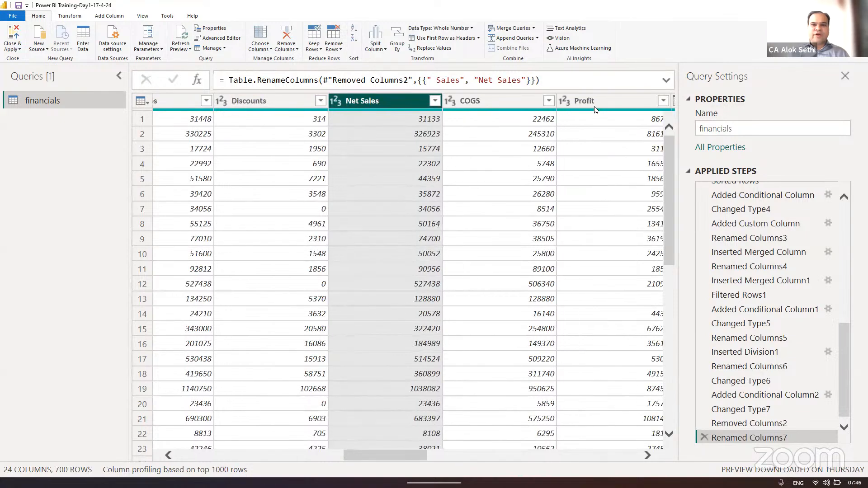
pyautogui.hscroll(5, 517, 150)
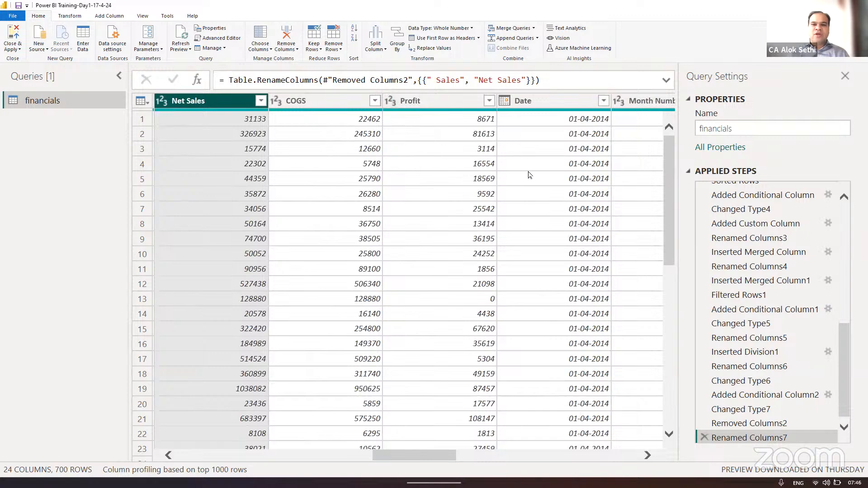
pyautogui.hscroll(5, 528, 176)
pyautogui.hscroll(3, 530, 175)
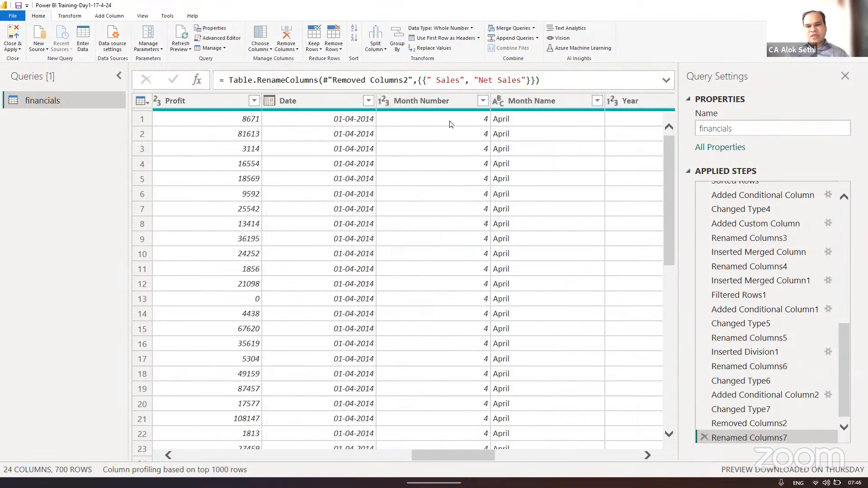
pyautogui.hscroll(3, 549, 143)
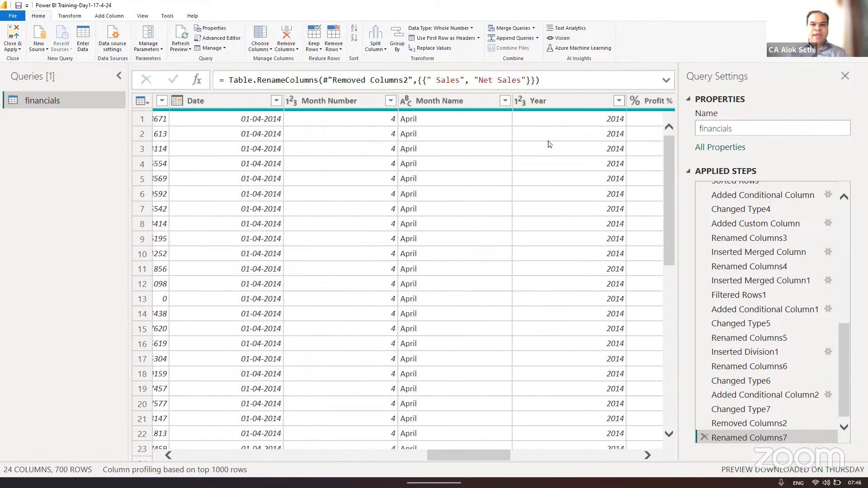
pyautogui.hscroll(5, 549, 143)
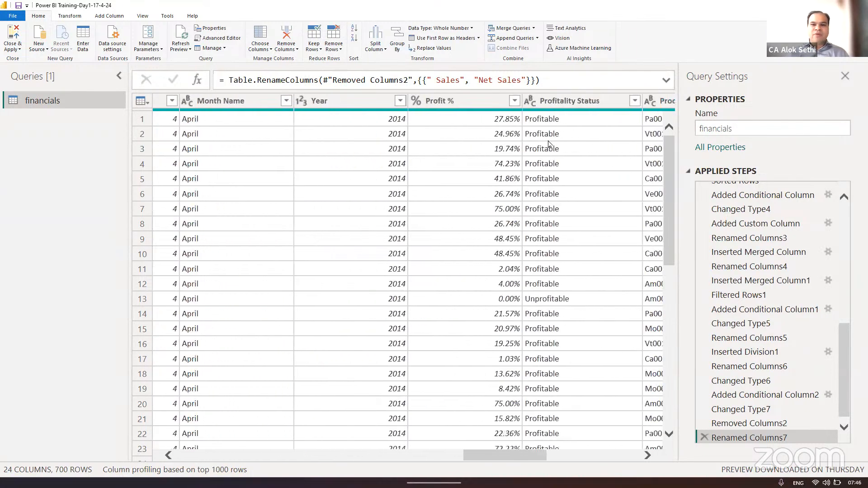
pyautogui.click(464, 99)
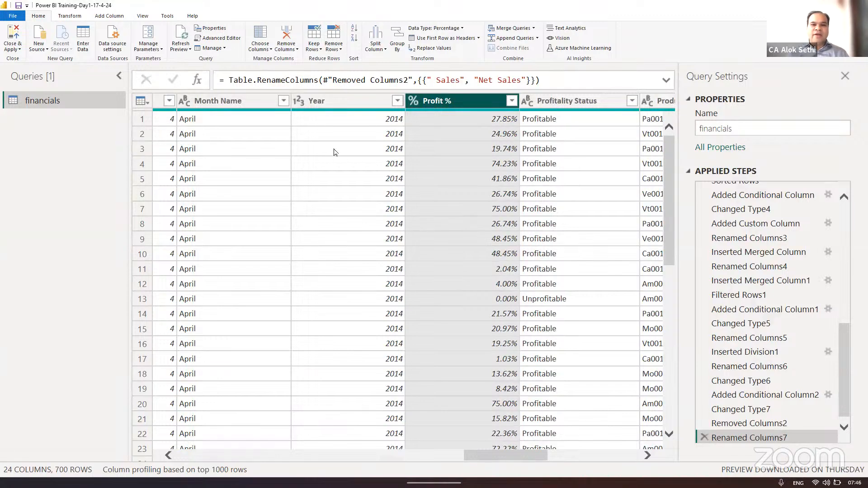
# - Compare Profit with Profit % and Profitality Status across the rows, check Product ID, and return to the Segment, Country and Product columns
pyautogui.hscroll(-5, 334, 151)
pyautogui.hscroll(-3, 334, 152)
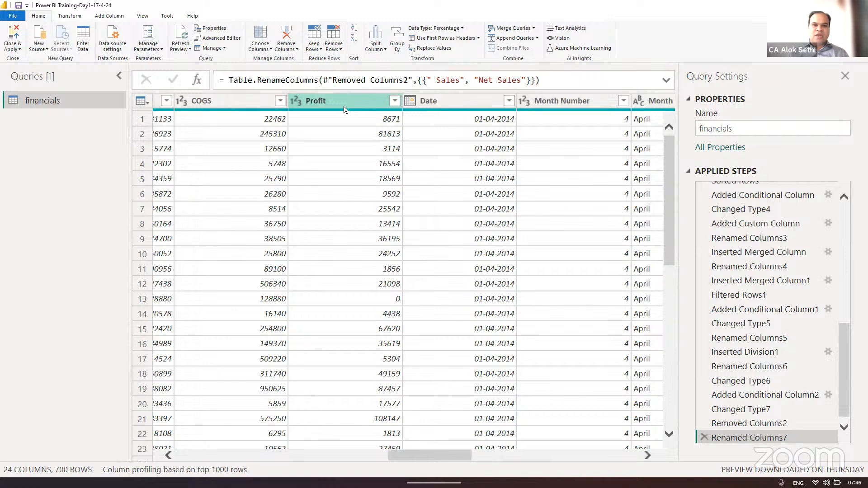
pyautogui.click(339, 150)
pyautogui.press('Right')
pyautogui.press('Right')
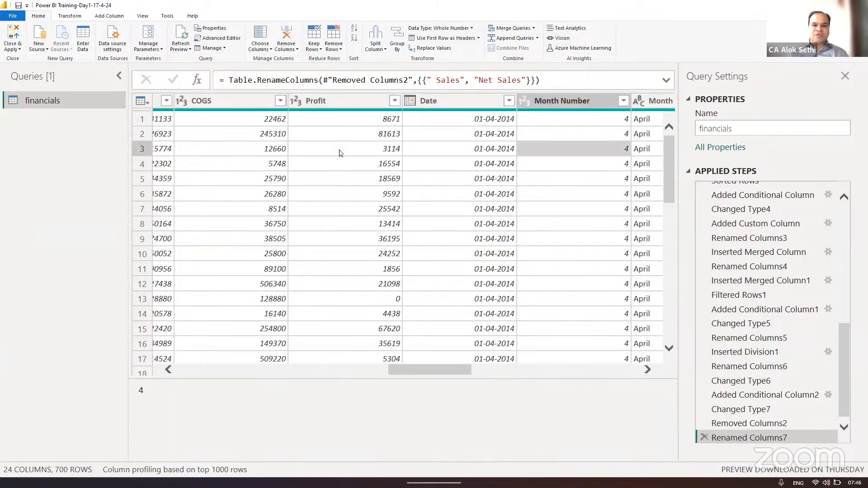
pyautogui.press('Right')
pyautogui.press('Right')
pyautogui.press('Right')
pyautogui.press('Right')
pyautogui.press('Up')
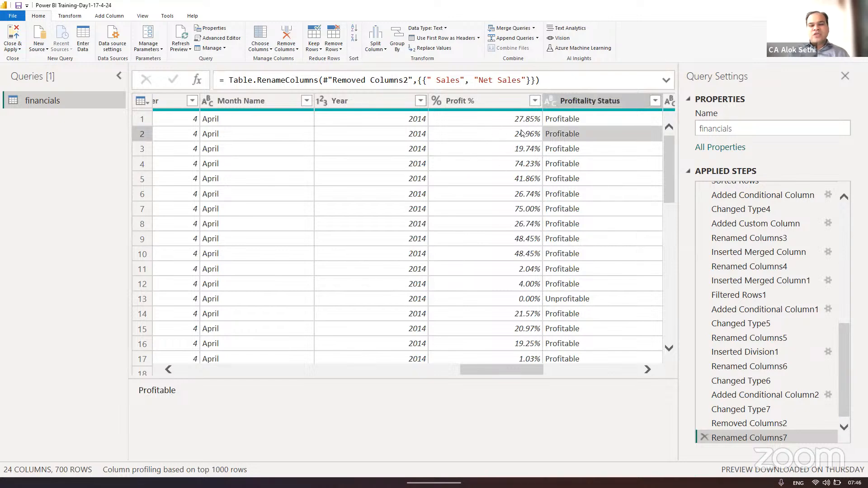
pyautogui.scroll(-1, 491, 240)
pyautogui.scroll(-6, 491, 240)
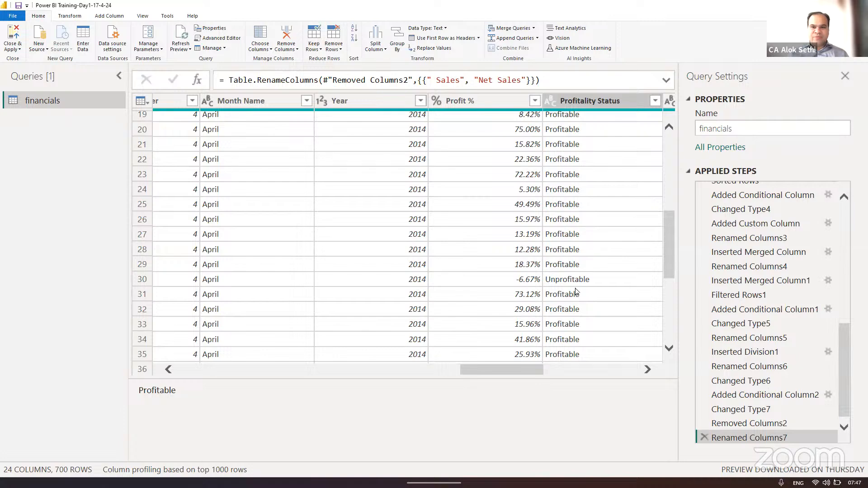
pyautogui.hscroll(2, 576, 291)
pyautogui.scroll(6, 522, 246)
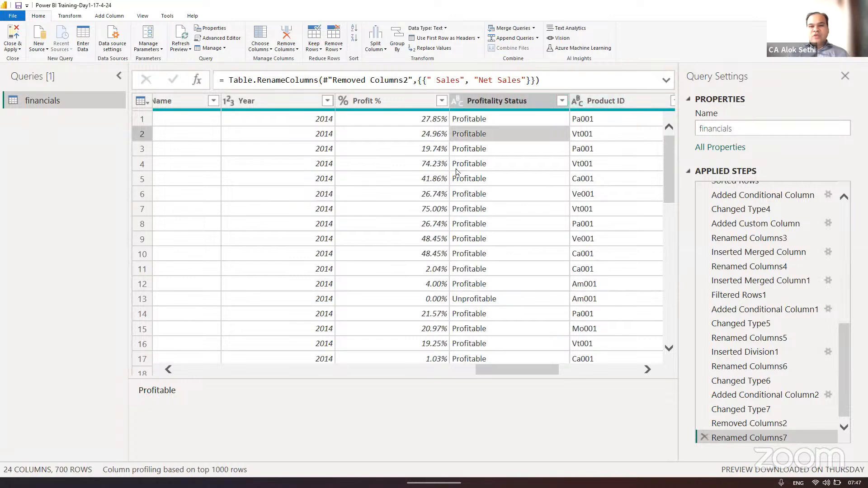
pyautogui.hscroll(-10, 457, 171)
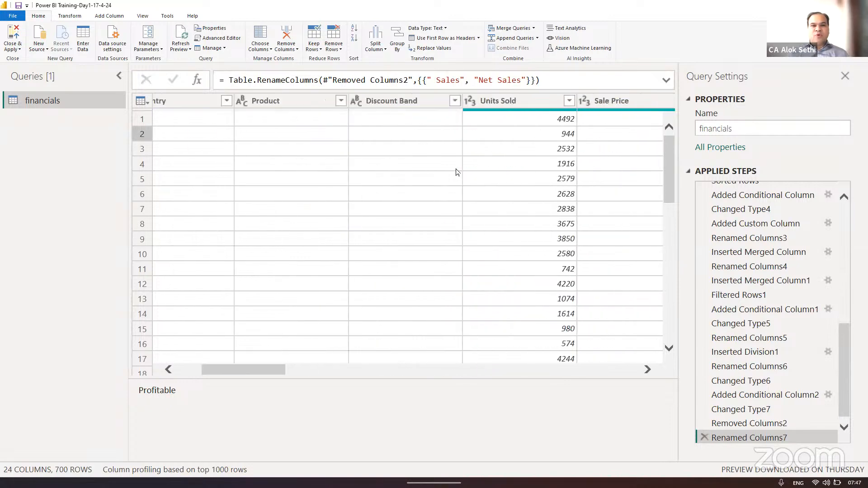
pyautogui.hscroll(-5, 456, 172)
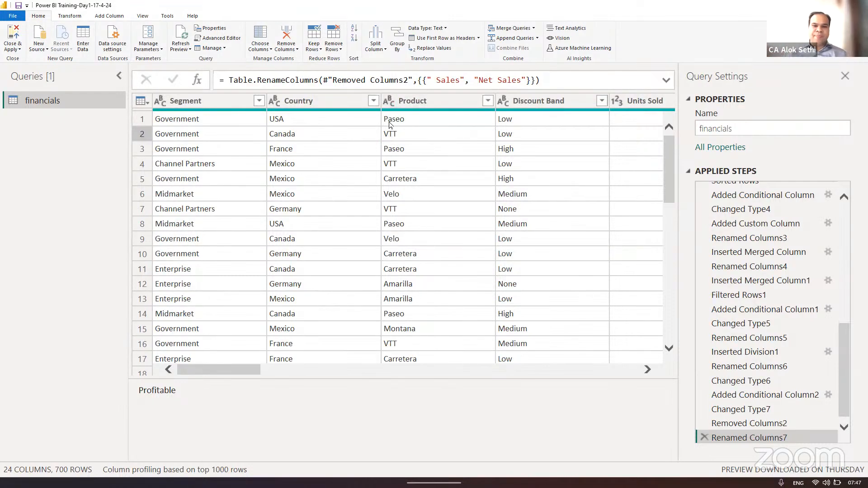
# - Examine the Product ID, Country - Segment and Country - Product columns to see how the merged values combine the source fields
pyautogui.hscroll(15, 388, 126)
pyautogui.hscroll(10, 387, 126)
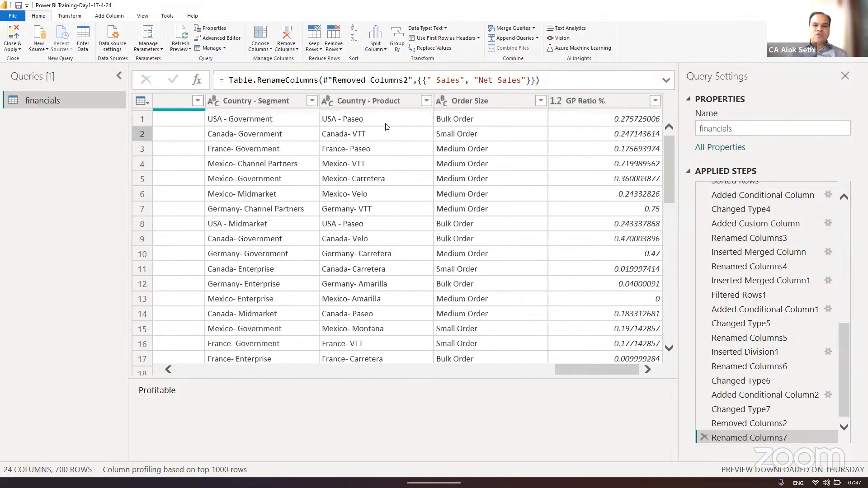
pyautogui.click(109, 15)
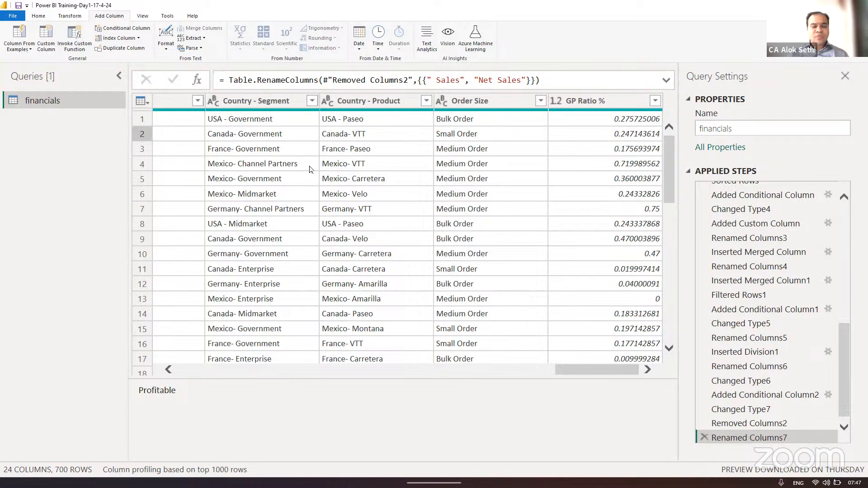
pyautogui.hscroll(-3, 310, 169)
pyautogui.hscroll(-1, 310, 169)
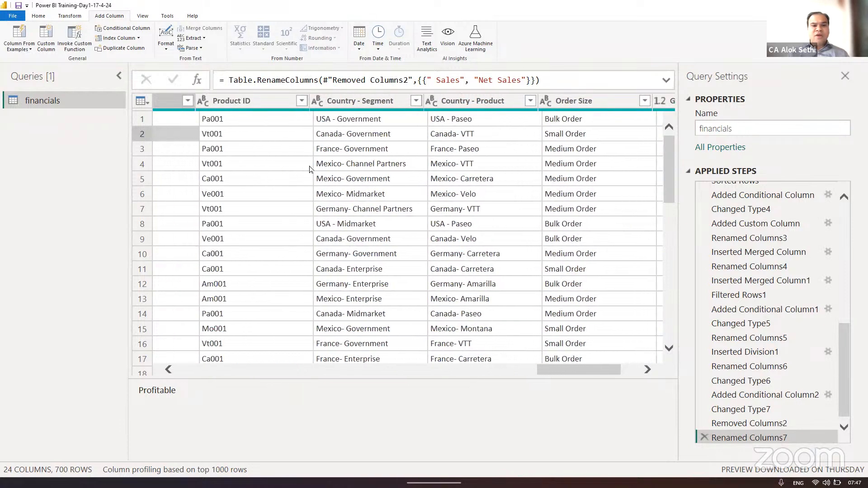
pyautogui.click(342, 104)
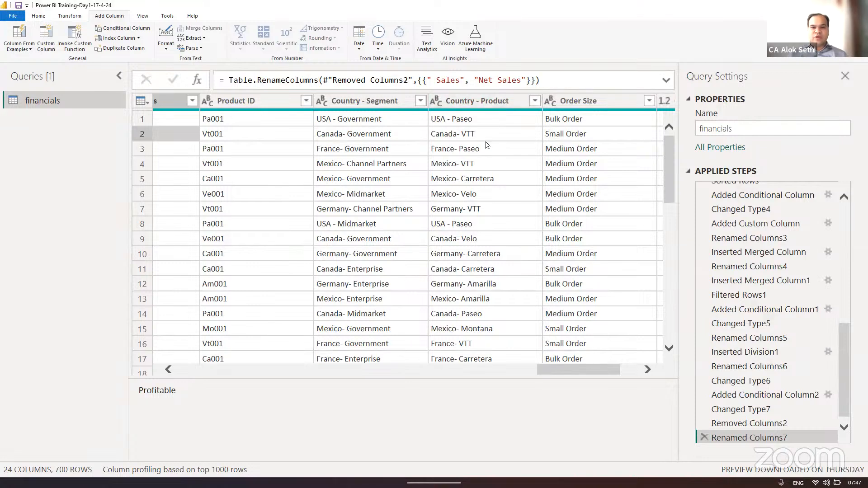
pyautogui.hscroll(3, 485, 145)
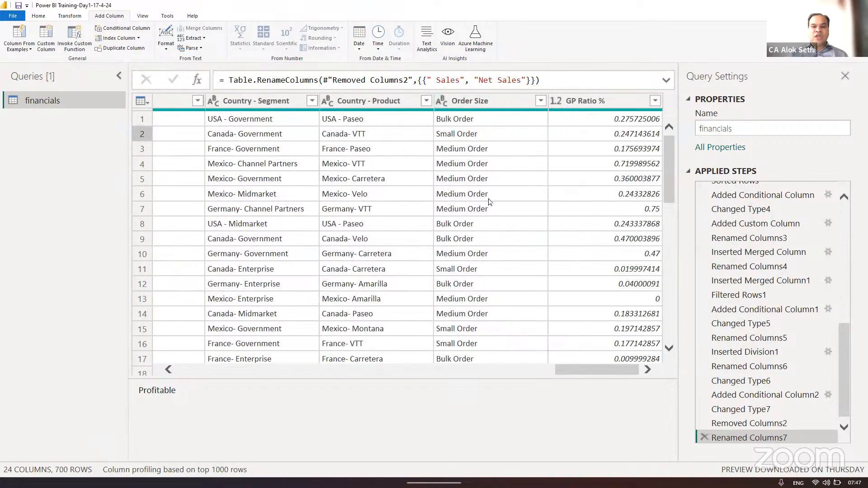
# - Review the Order Size and GP Ratio % columns together, looking back at the earlier columns through Units Sold before returning to them
pyautogui.click(476, 102)
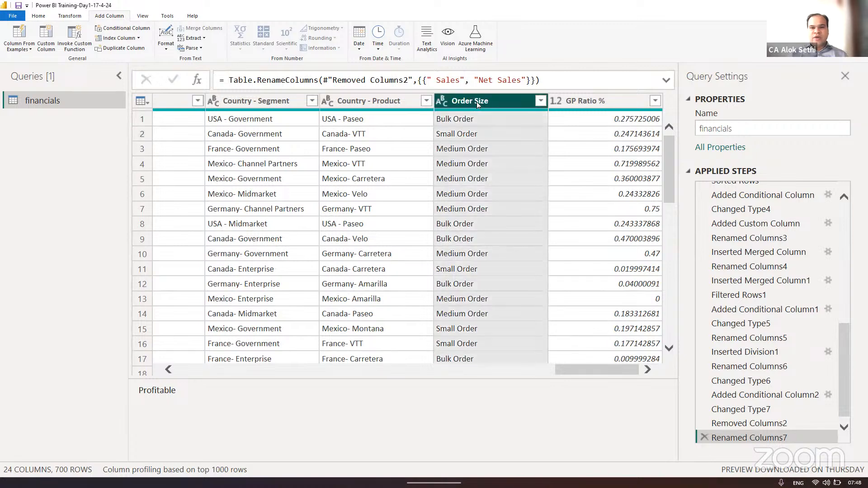
pyautogui.keyDown('ctrl'); pyautogui.click(569, 103); pyautogui.keyUp('ctrl')
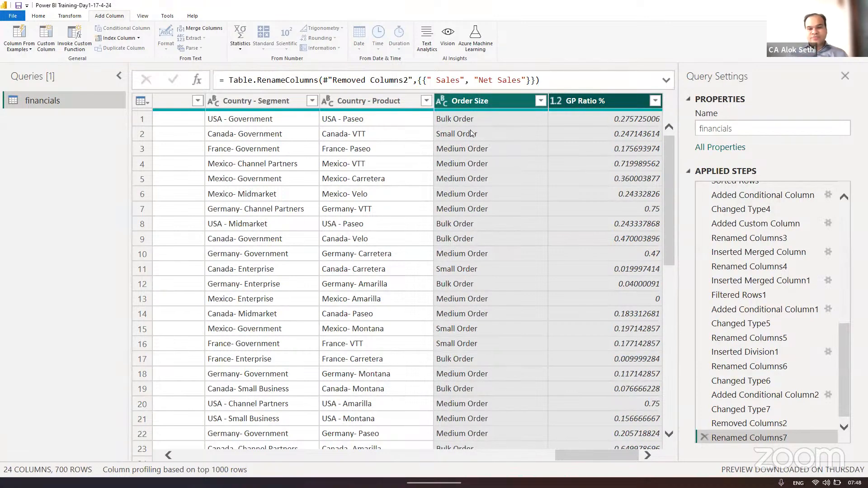
pyautogui.hscroll(-5, 253, 155)
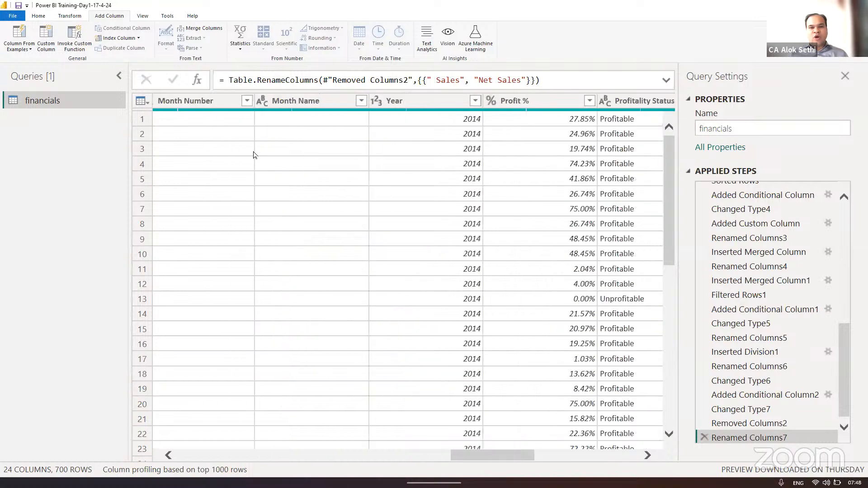
pyautogui.hscroll(-6, 253, 155)
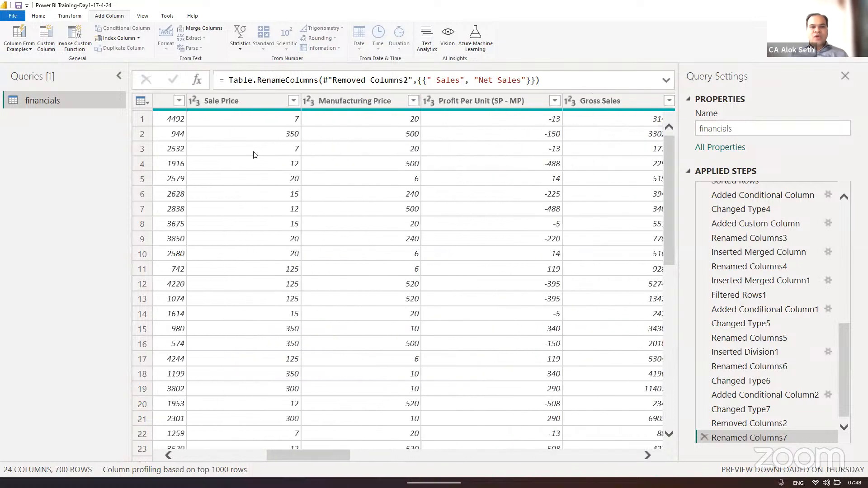
pyautogui.hscroll(-6, 253, 155)
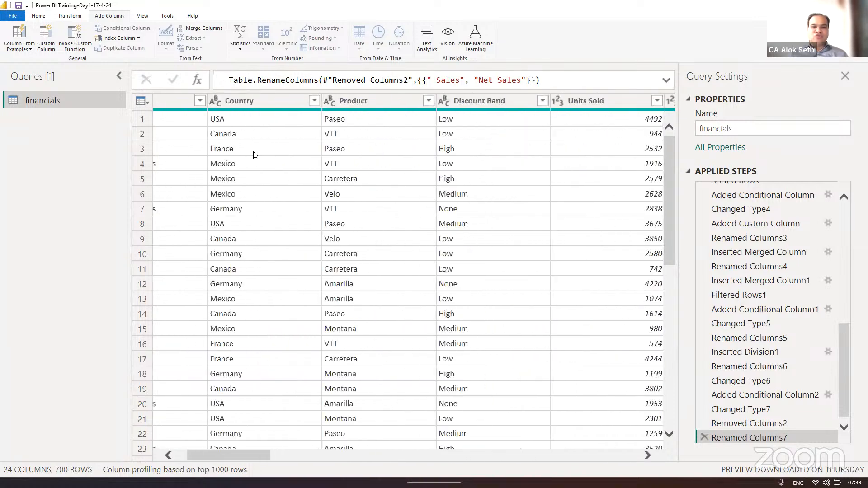
pyautogui.hscroll(17, 253, 155)
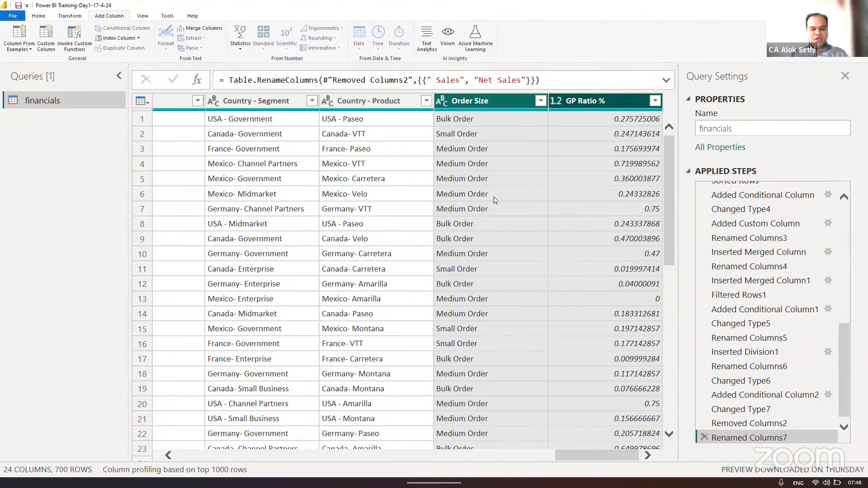
# - Switch to Notepad and maximize the window with the numbered notes on calculated columns
pyautogui.press('super')
pyautogui.write('no')
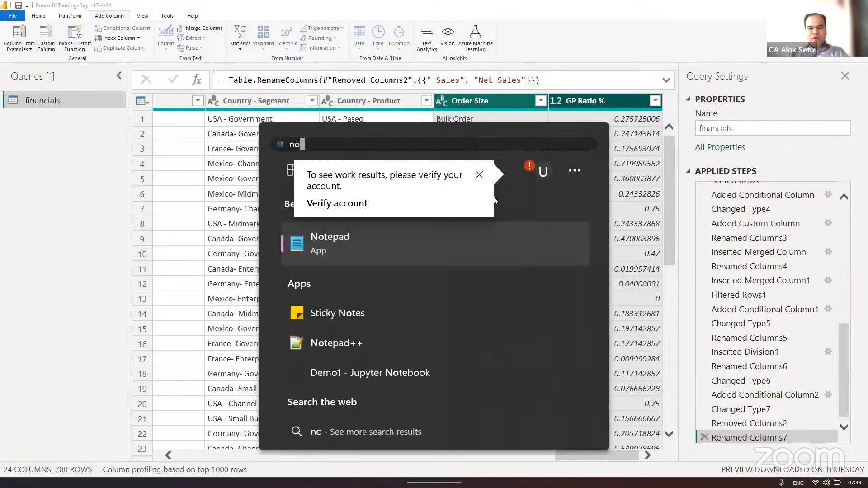
pyautogui.write('tepad')
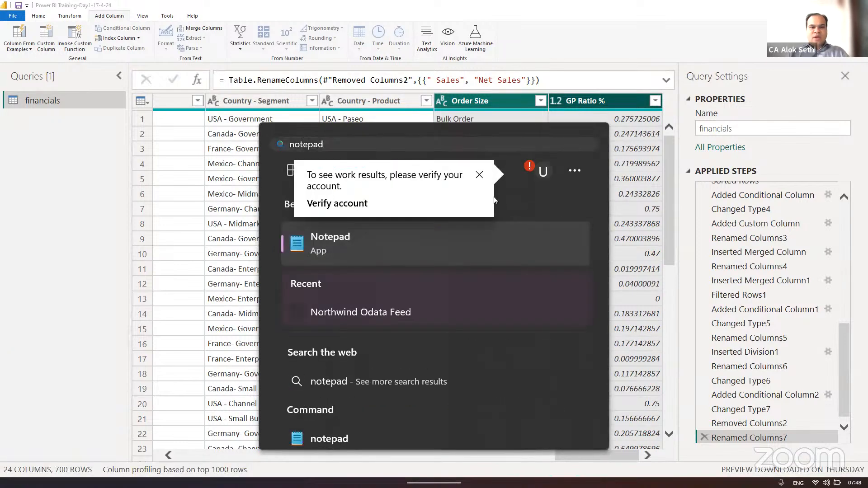
pyautogui.press('Return')
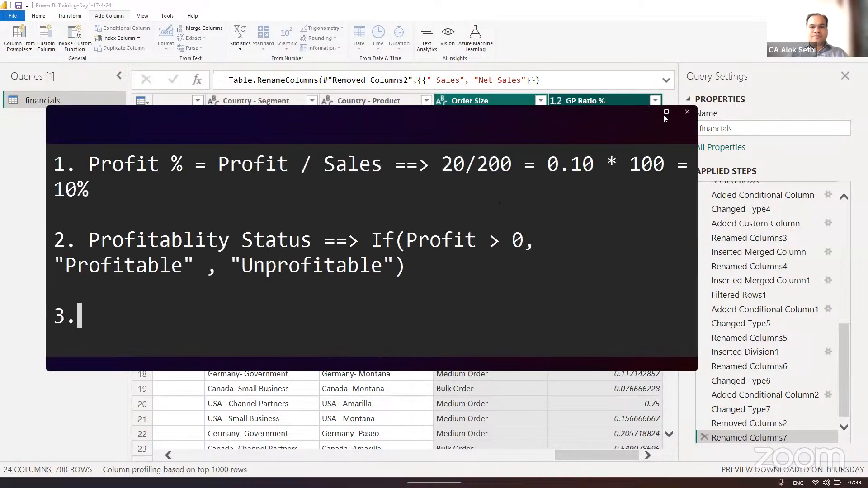
pyautogui.click(666, 112)
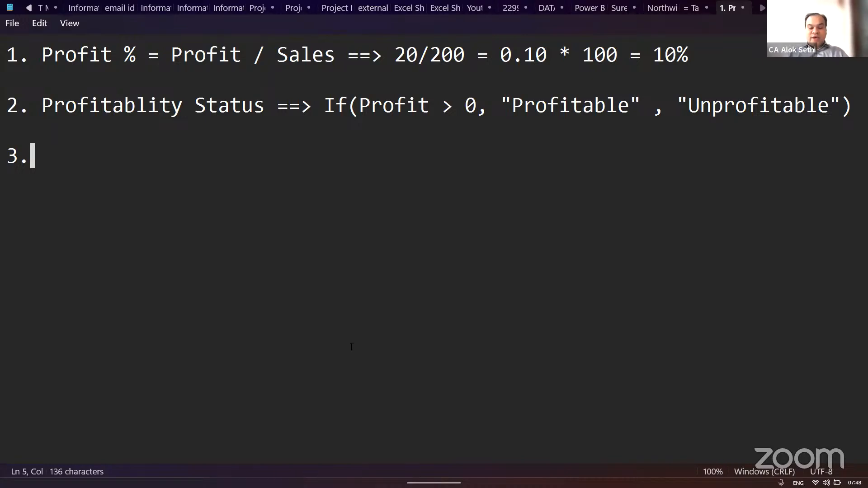
# - Write "Categorize the Profit --->" as the text of note 3
pyautogui.write('Ca')
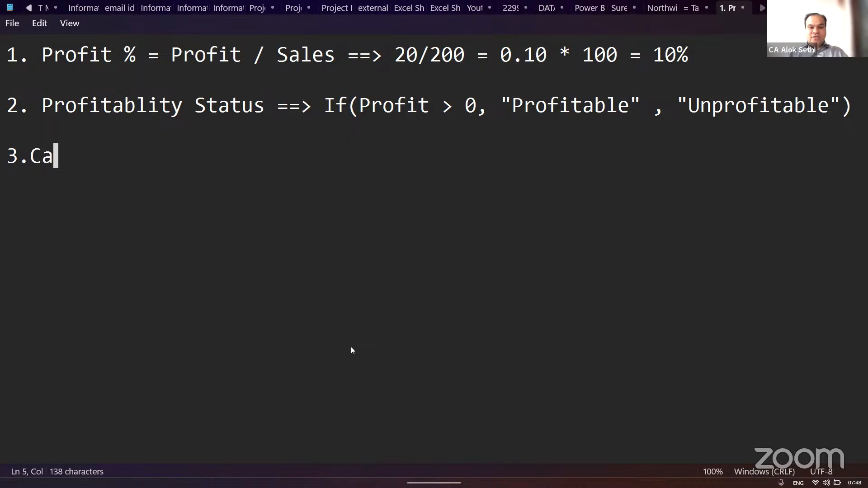
pyautogui.write('tegori')
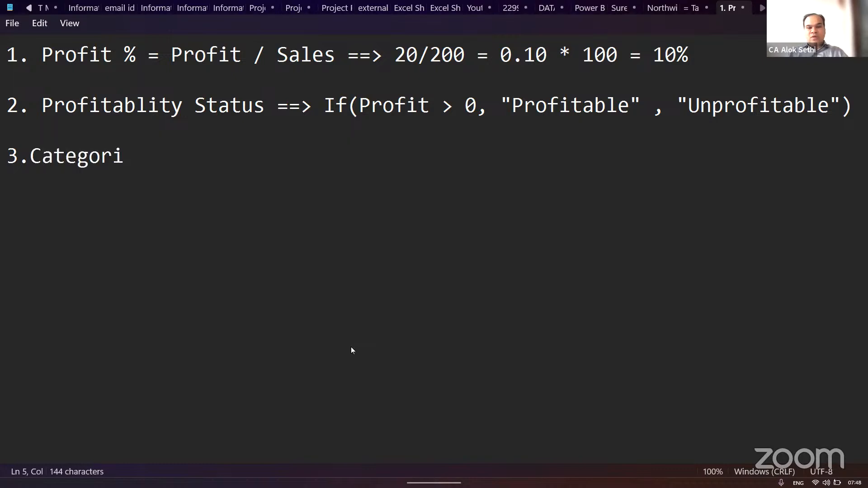
pyautogui.write('ze the Profit ')
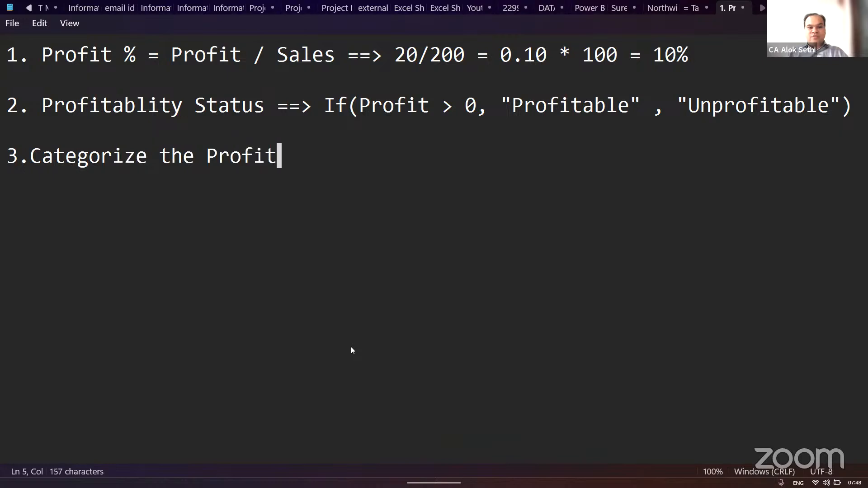
pyautogui.write('--->')
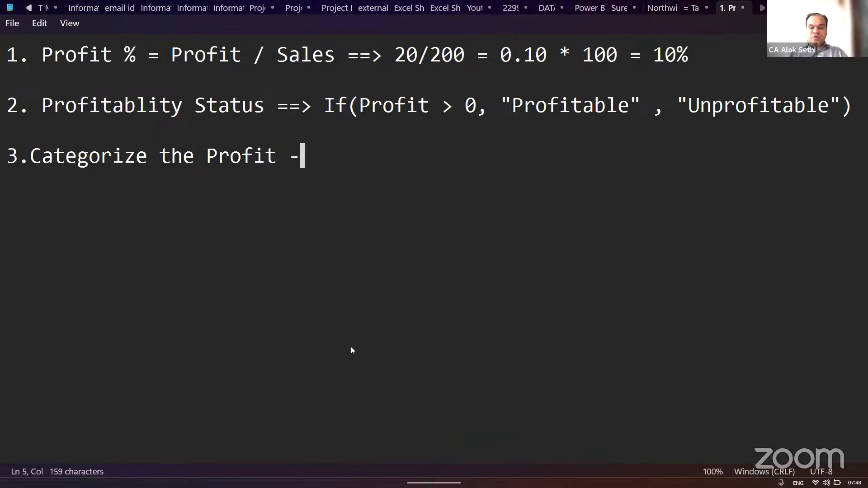
# - Replace the word "Profit" with "Order" in note 3, keeping the arrow after it
pyautogui.press('Return')
pyautogui.press('Left')
pyautogui.press('Left')
pyautogui.press('Left')
pyautogui.press('Left')
pyautogui.press('Left')
pyautogui.press('Left')
pyautogui.press('Left')
pyautogui.press('Left')
pyautogui.press('Left')
pyautogui.press('Left')
pyautogui.press('Left')
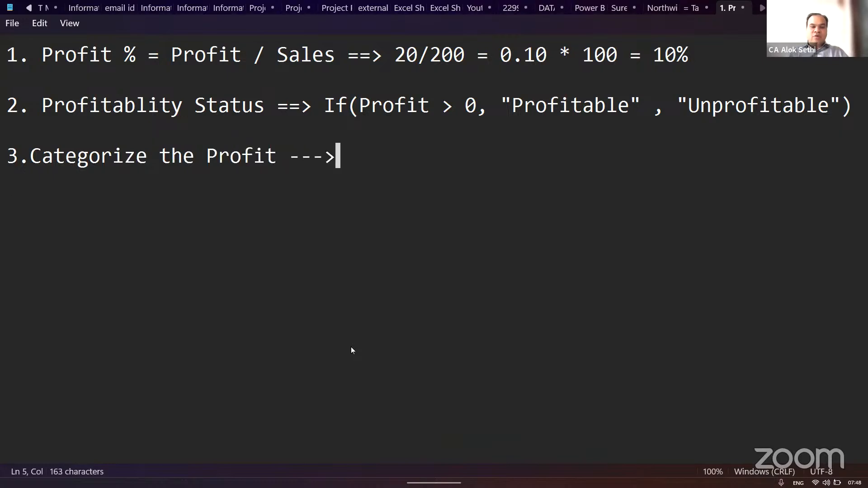
pyautogui.press('Right')
pyautogui.press('Right')
pyautogui.press('Right')
pyautogui.press('Right')
pyautogui.press('Right')
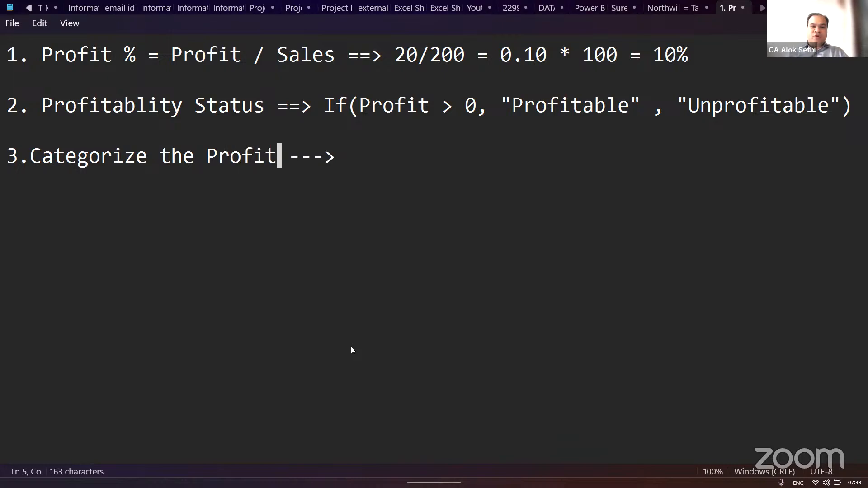
pyautogui.press('BackSpace')
pyautogui.press('BackSpace')
pyautogui.press('BackSpace')
pyautogui.press('BackSpace')
pyautogui.press('BackSpace')
pyautogui.press('BackSpace')
pyautogui.write('Order')
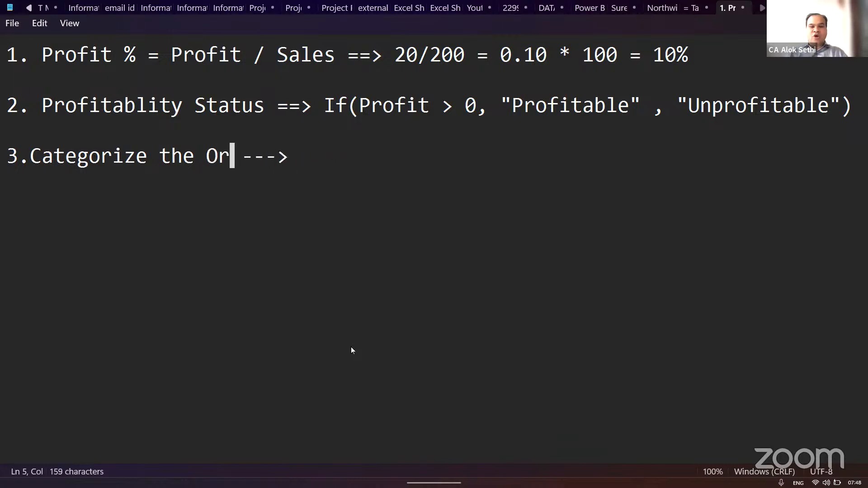
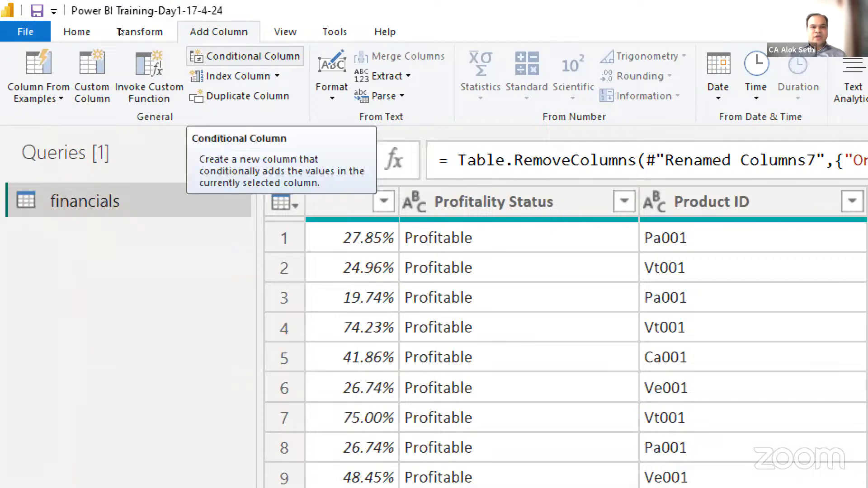
# - Switch to Power Query, start a new conditional column and name it "Order Size"
pyautogui.click(242, 59)
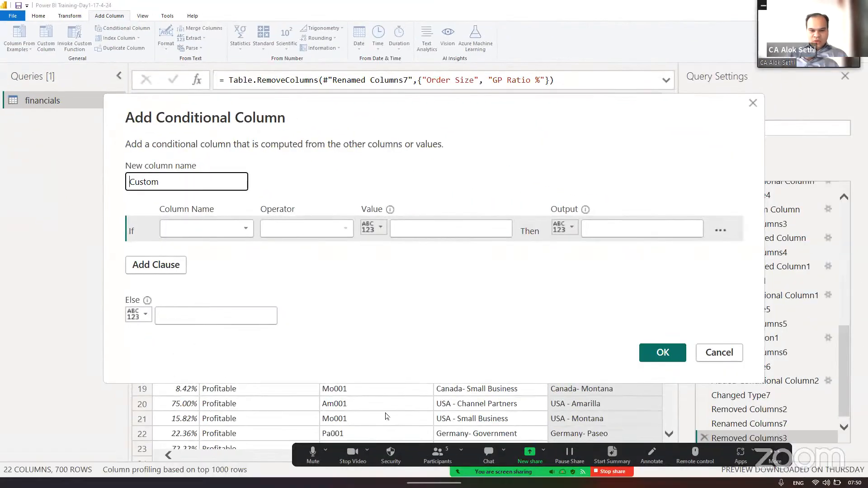
pyautogui.click(437, 455)
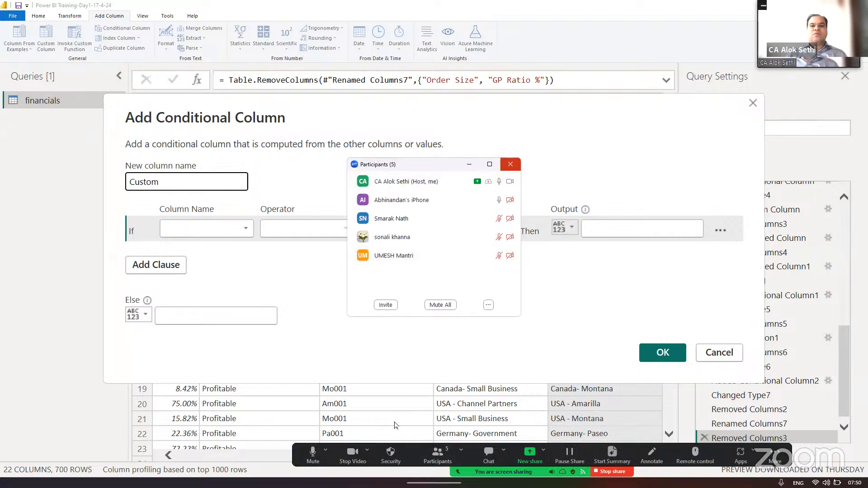
pyautogui.click(510, 164)
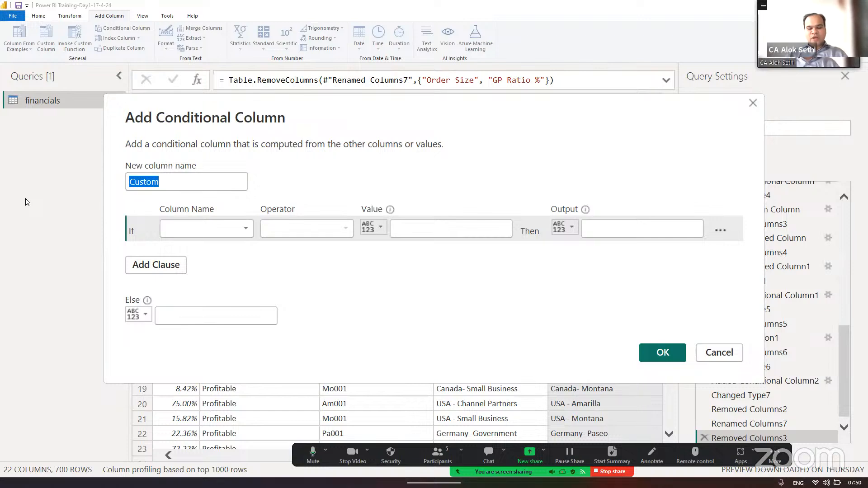
pyautogui.write('Or')
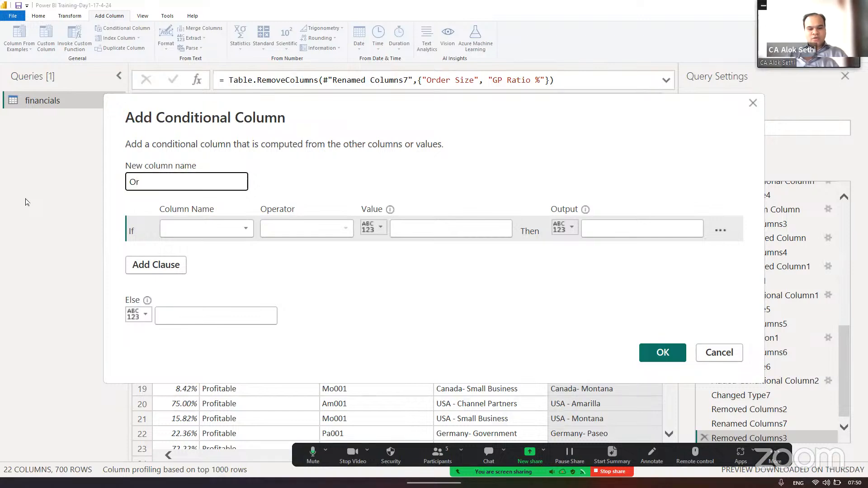
pyautogui.write('der Size')
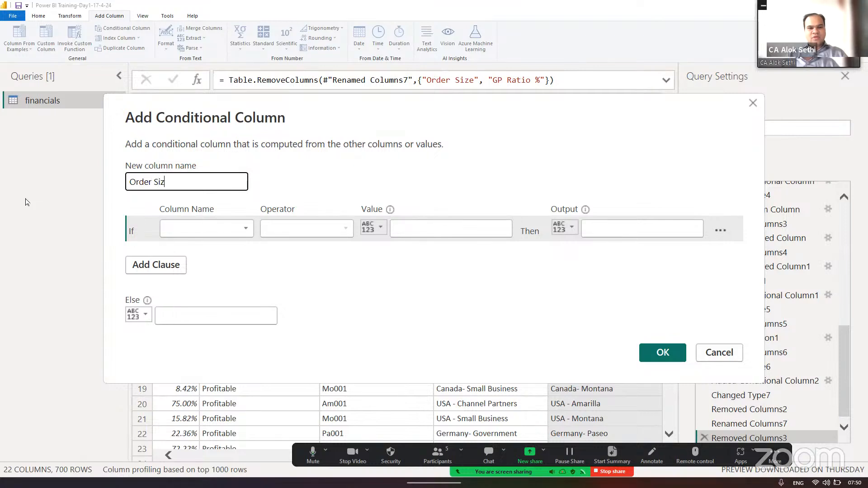
# - Base the first condition of the Order Size column on Units Sold
pyautogui.click(193, 224)
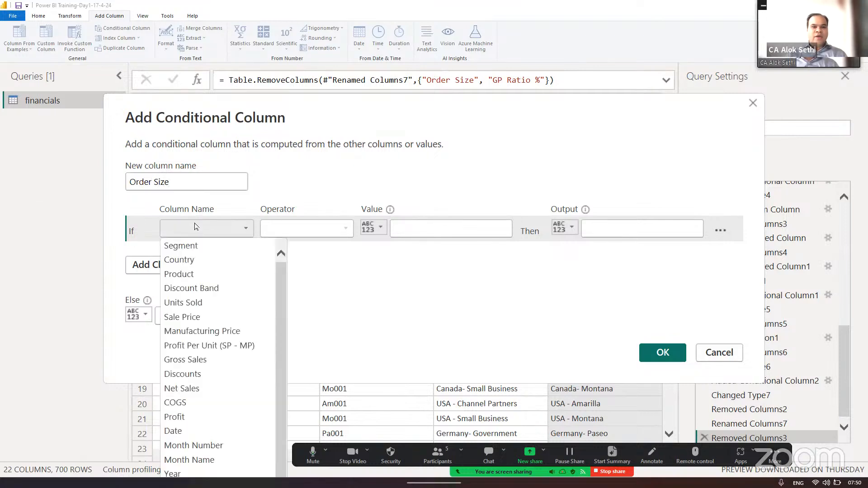
pyautogui.click(129, 200)
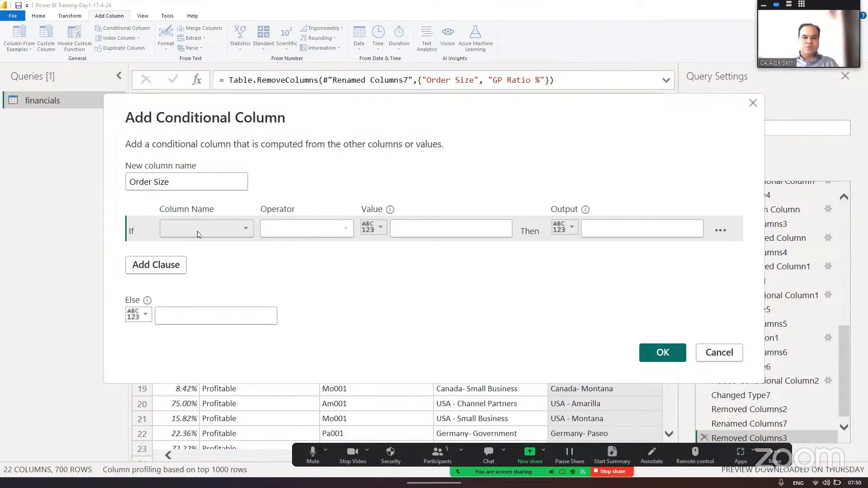
pyautogui.click(213, 236)
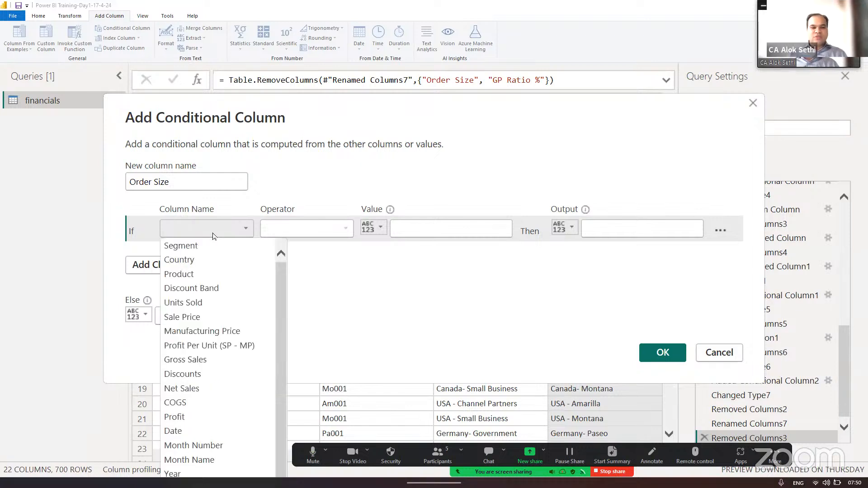
pyautogui.click(206, 303)
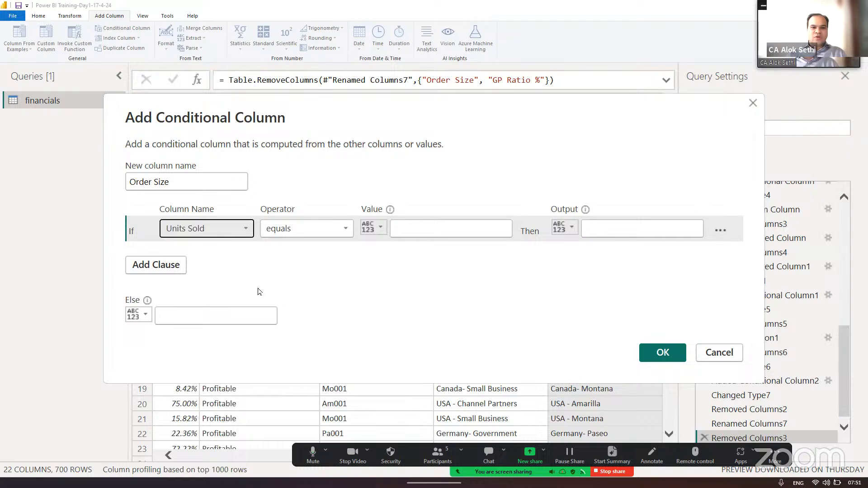
# - Check the order categories in Notepad, and set the first condition to is greater than 3000 with output "Bulk Order"
pyautogui.hotkey('alt', 'Tab')
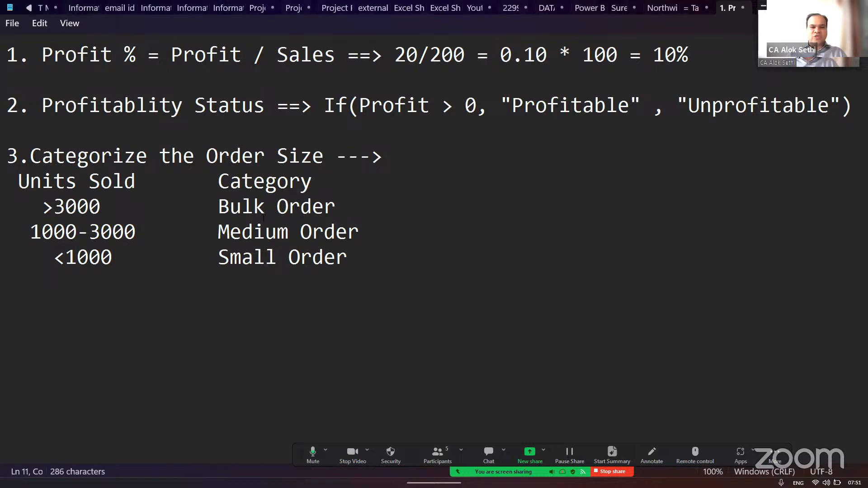
pyautogui.hotkey('alt', 'Tab')
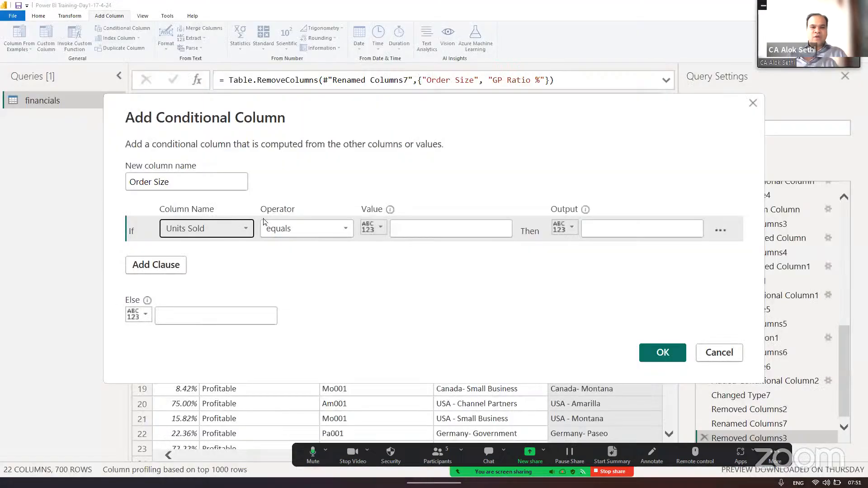
pyautogui.click(328, 229)
pyautogui.click(317, 274)
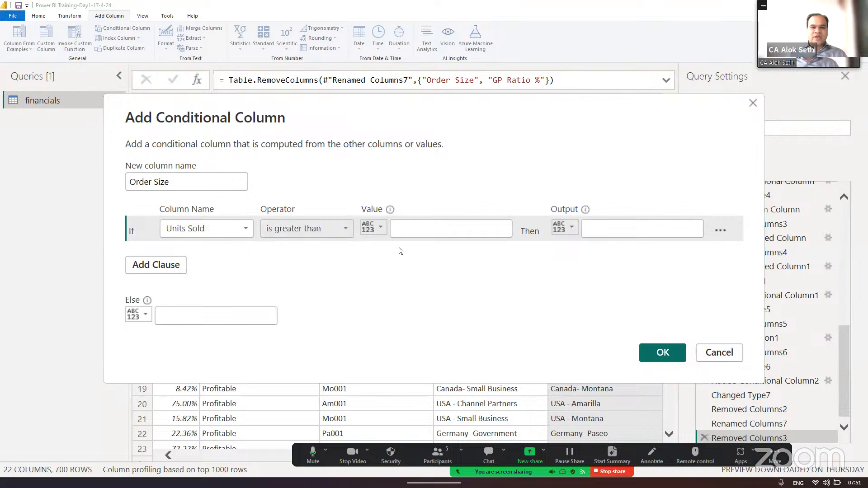
pyautogui.click(424, 232)
pyautogui.write('3000')
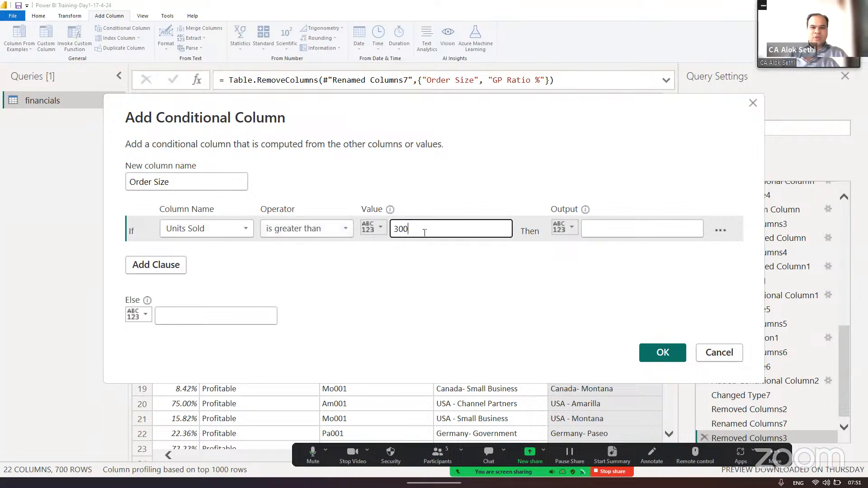
pyautogui.press('Tab')
pyautogui.press('Tab')
pyautogui.write('B')
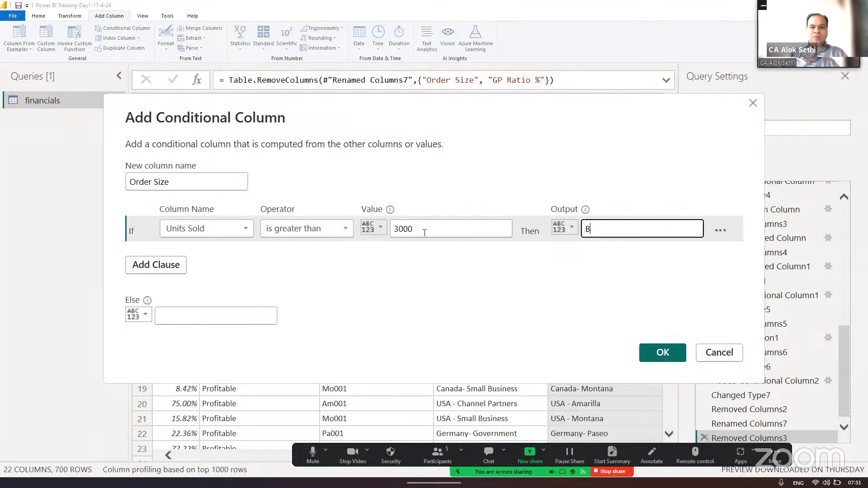
pyautogui.write('ulk Order')
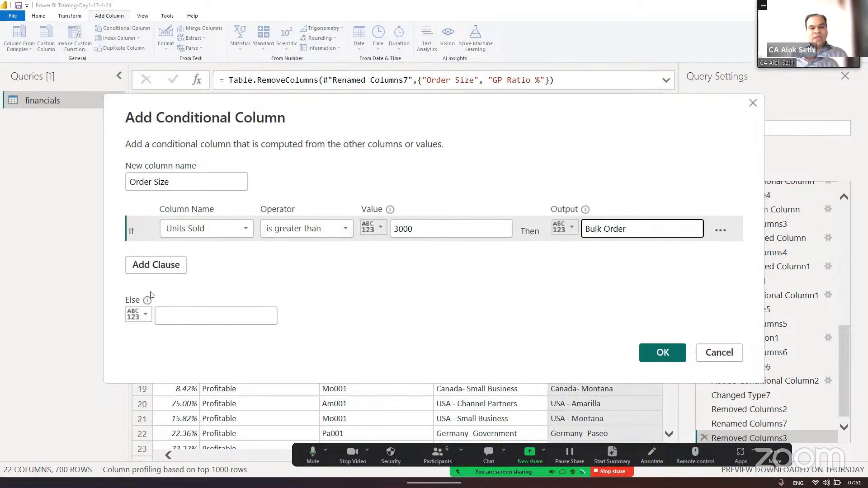
# - Recheck the Notepad categories, and add an Else If clause for Units Sold is greater than or equal to 1000
pyautogui.click(186, 315)
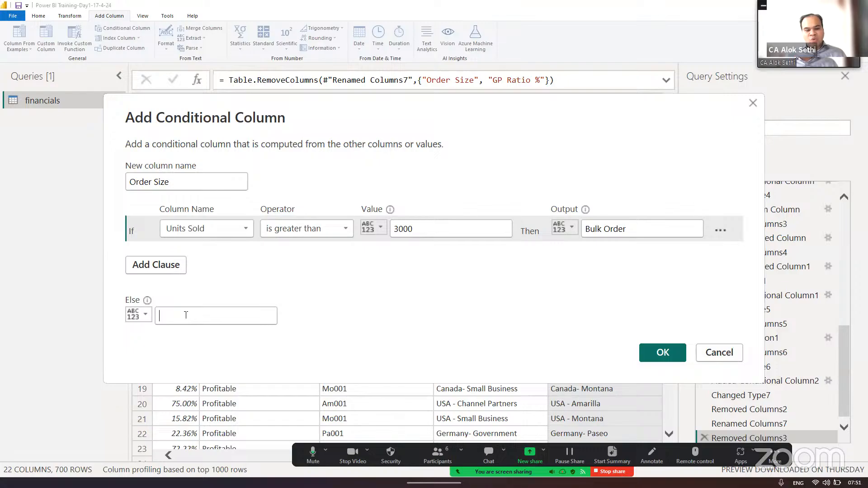
pyautogui.hotkey('alt', 'Tab')
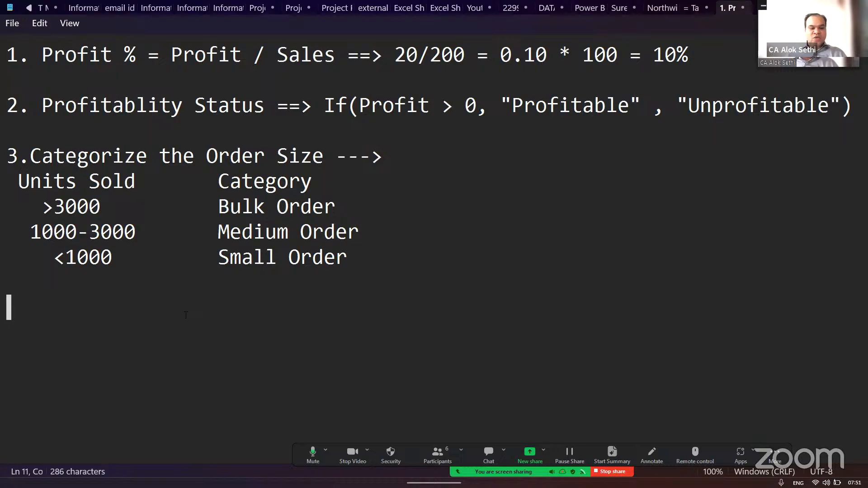
pyautogui.hotkey('alt', 'Tab')
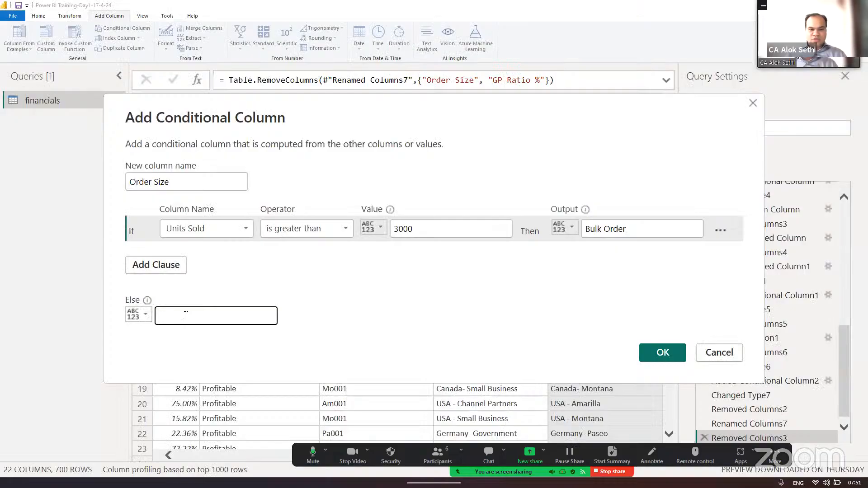
pyautogui.click(160, 267)
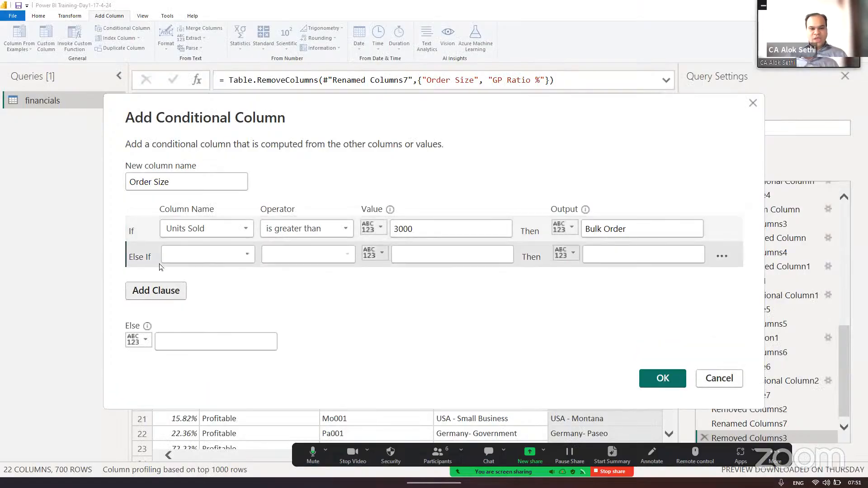
pyautogui.click(247, 256)
pyautogui.click(219, 329)
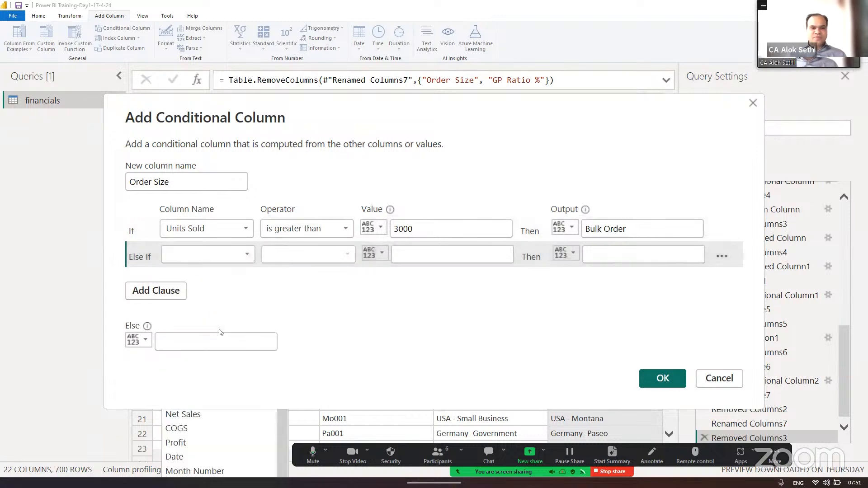
pyautogui.click(346, 256)
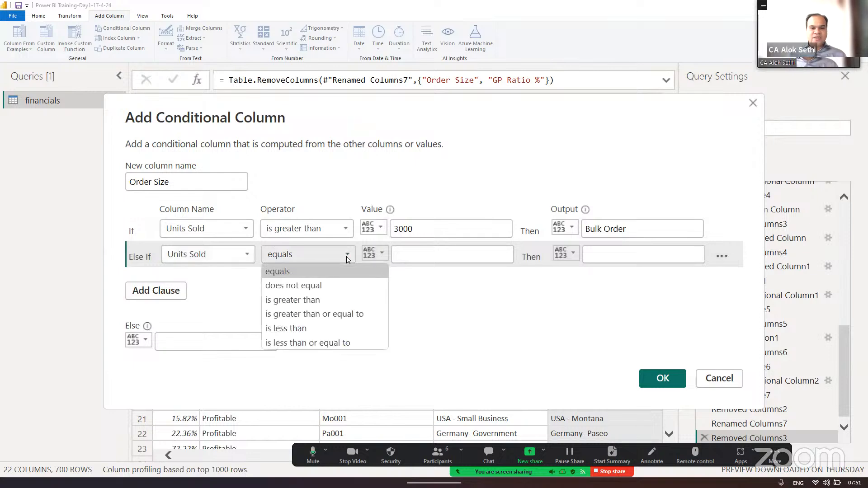
pyautogui.click(328, 313)
pyautogui.click(431, 254)
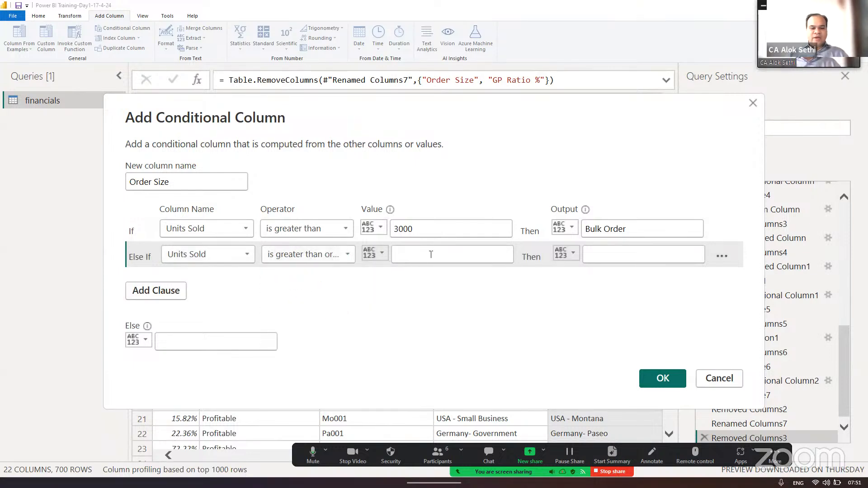
pyautogui.write('1000')
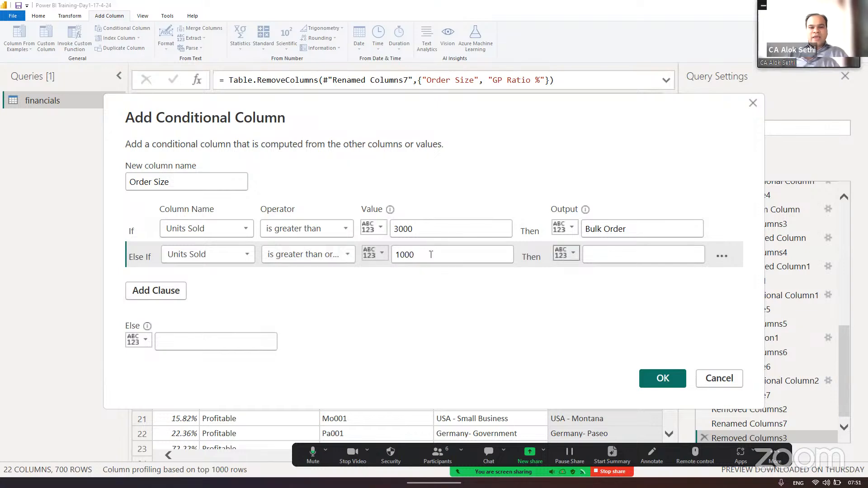
# - Highlight the 1000-3000 row in the Notepad notes and give the Else If clause the output "Medium Order"
pyautogui.hotkey('alt', 'Tab')
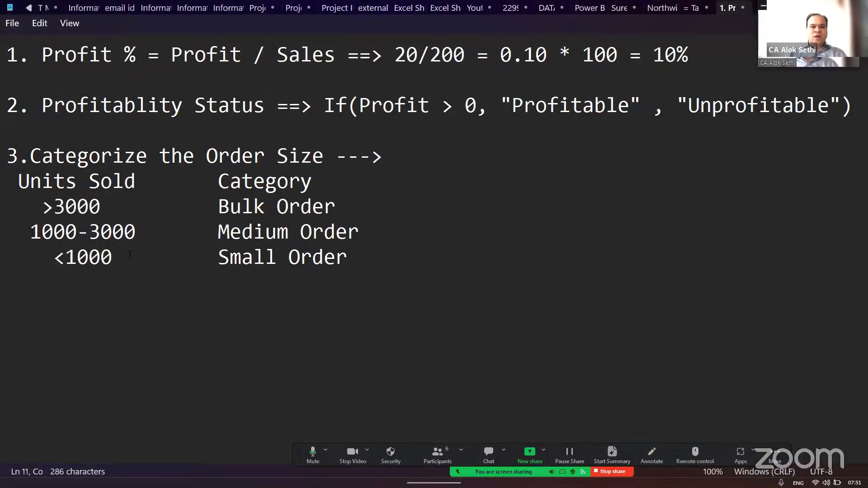
pyautogui.moveTo(19, 231); pyautogui.dragTo(382, 231)
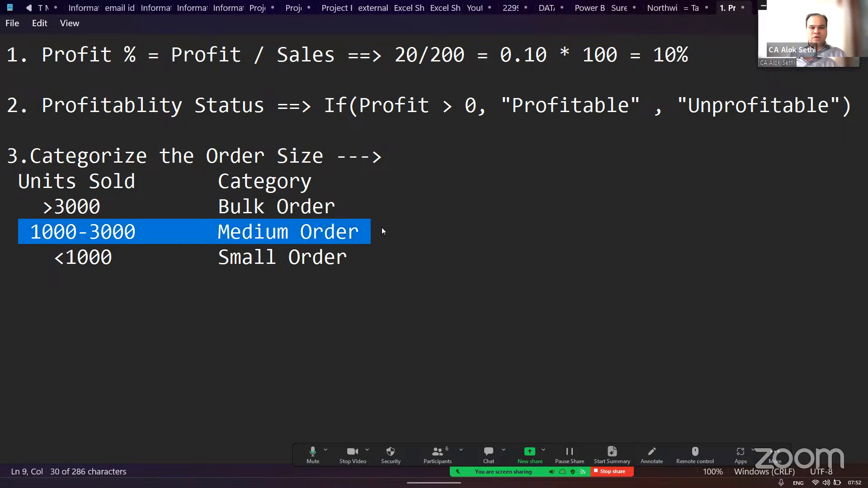
pyautogui.hotkey('alt', 'Tab')
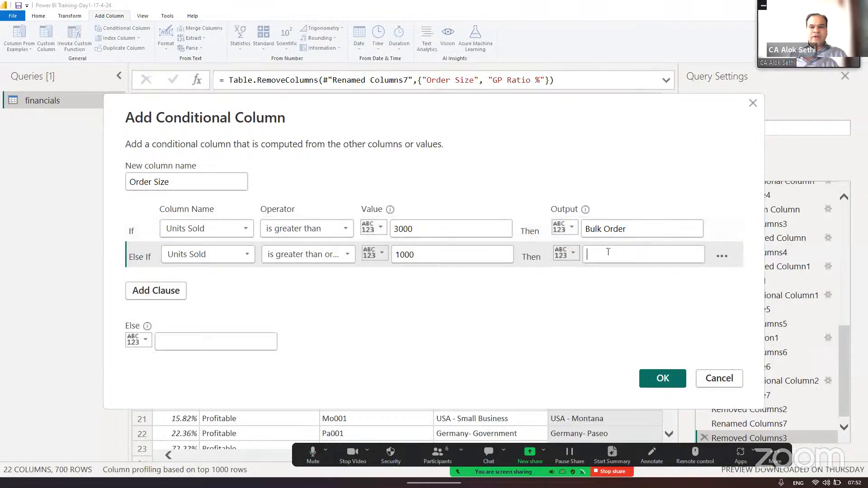
pyautogui.click(607, 252)
pyautogui.write('Medium Order')
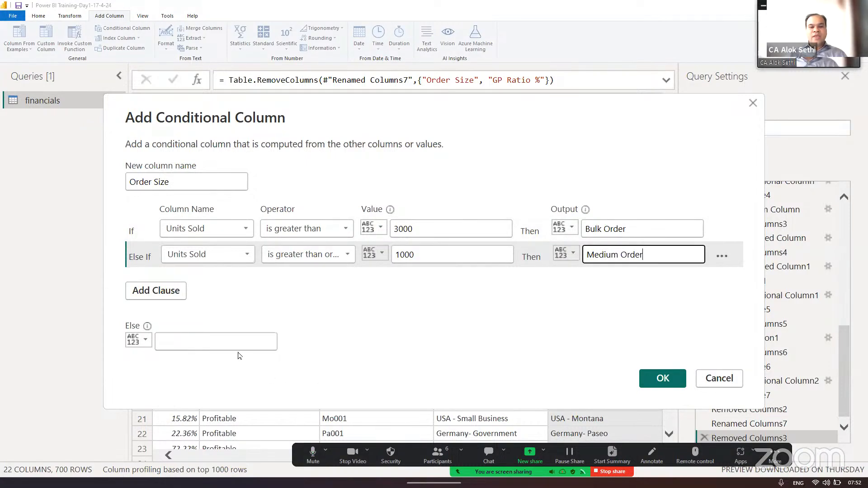
# - Highlight the Small Order category in Notepad and set the conditional column's Else value to "Small Order"
pyautogui.click(235, 338)
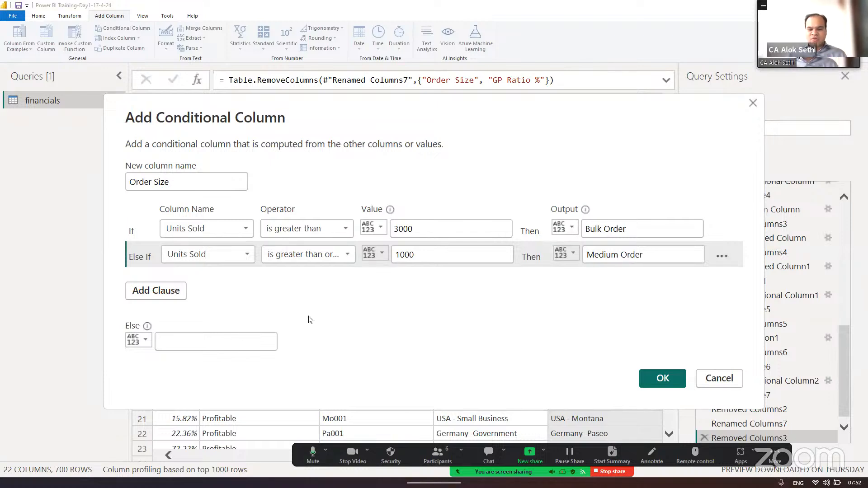
pyautogui.hotkey('alt', 'Tab')
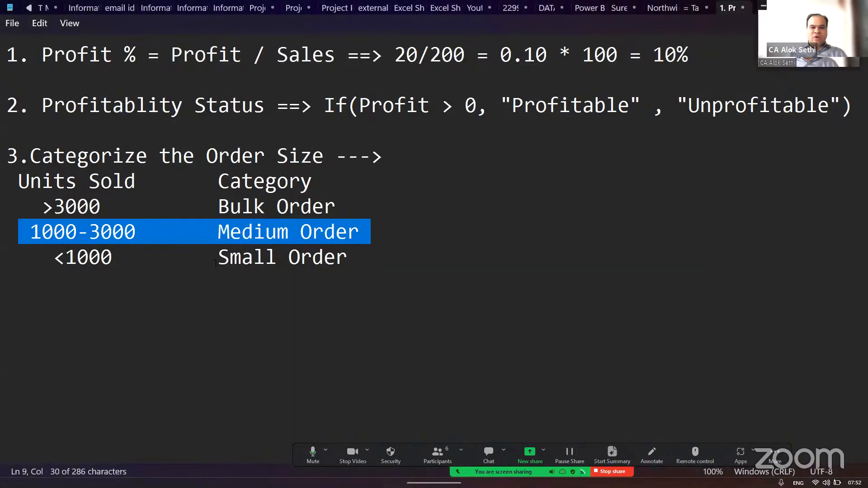
pyautogui.moveTo(215, 262); pyautogui.dragTo(359, 278)
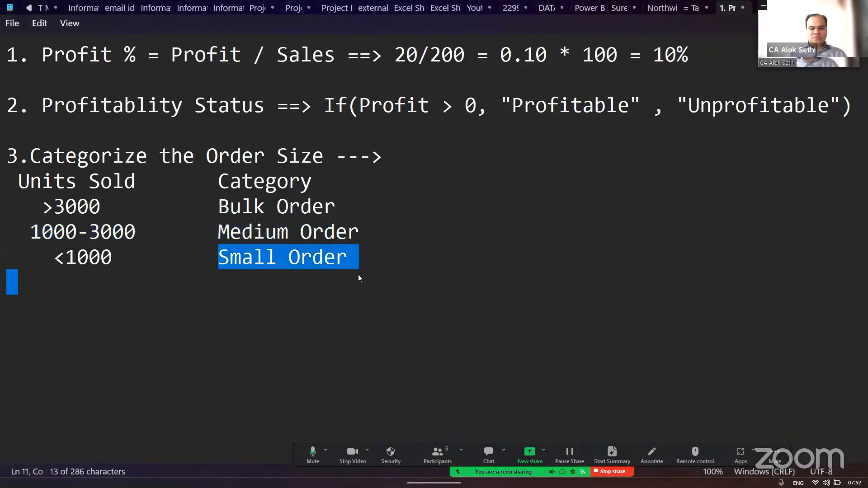
pyautogui.hotkey('alt', 'Tab')
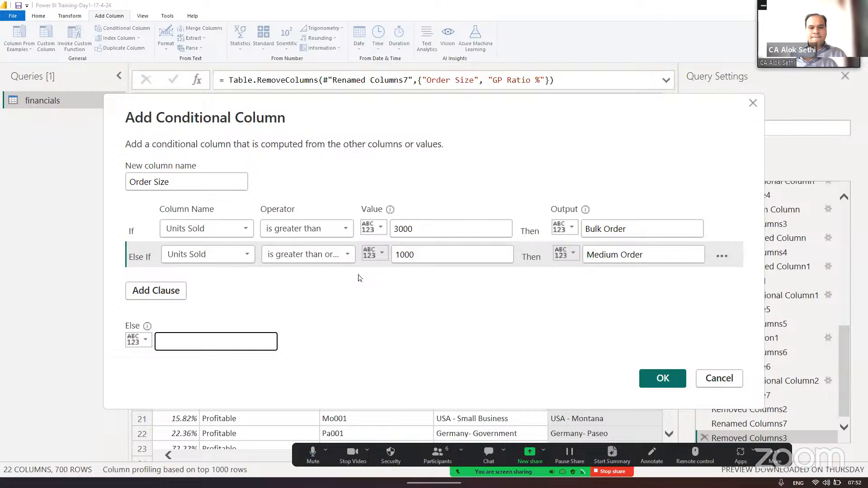
pyautogui.click(210, 342)
pyautogui.write('Smal')
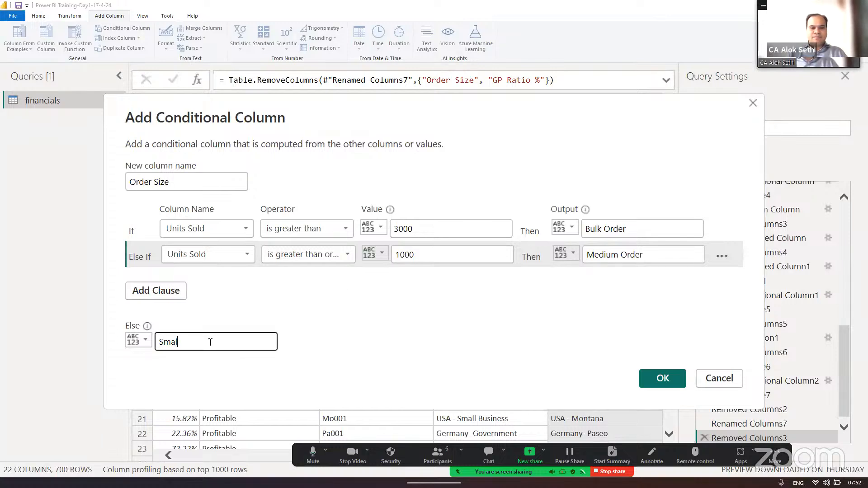
pyautogui.write('l Order')
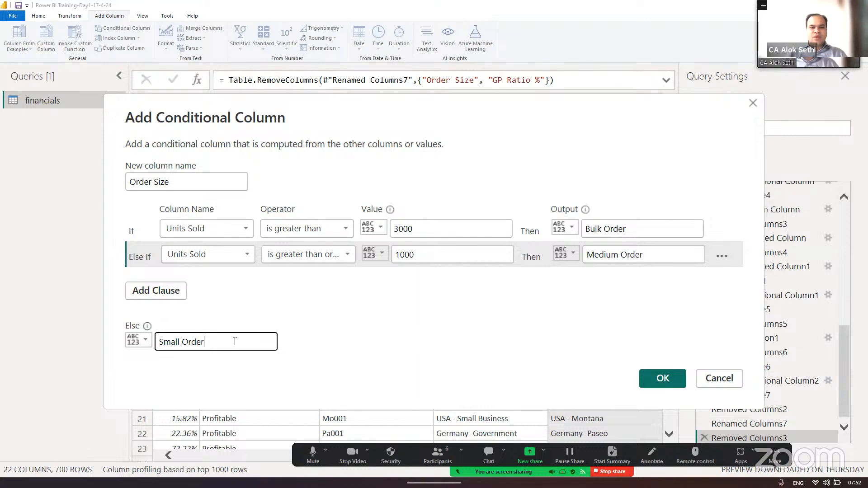
pyautogui.click(323, 317)
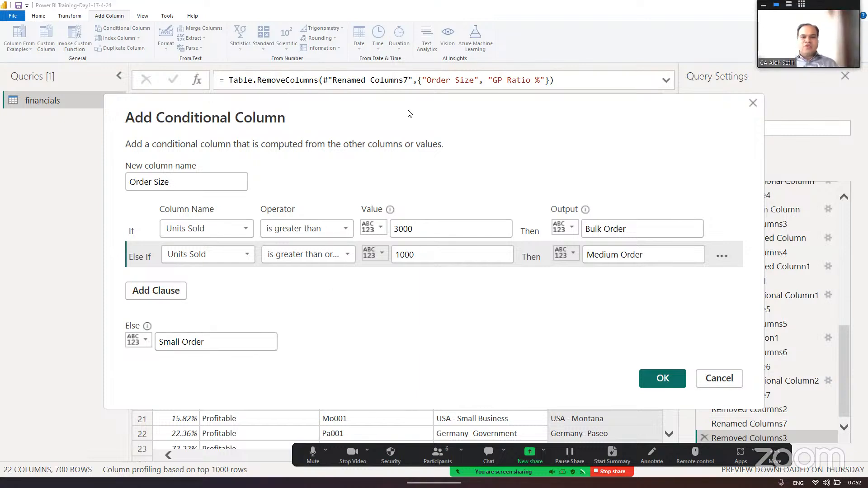
pyautogui.moveTo(409, 113); pyautogui.dragTo(387, 51)
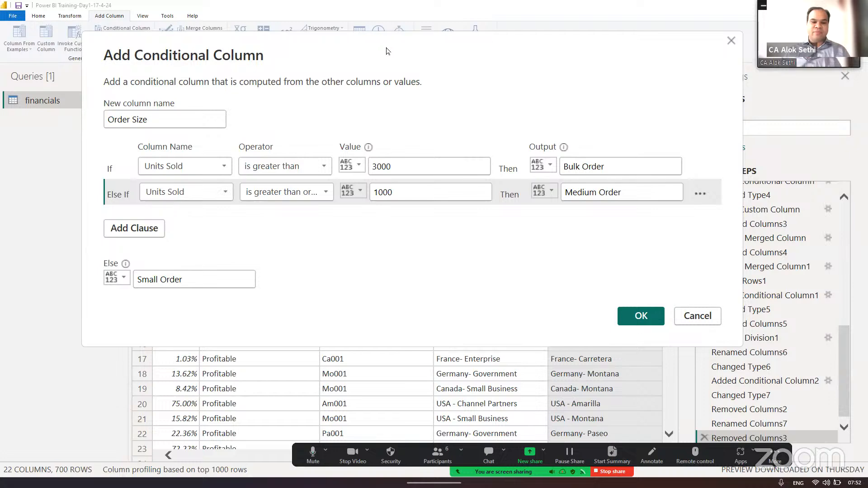
# - Write the note "IF condition, No of Ifs (Clauses = Total Conditions - 1)" below the order categories in Notepad
pyautogui.hotkey('alt', 'Tab')
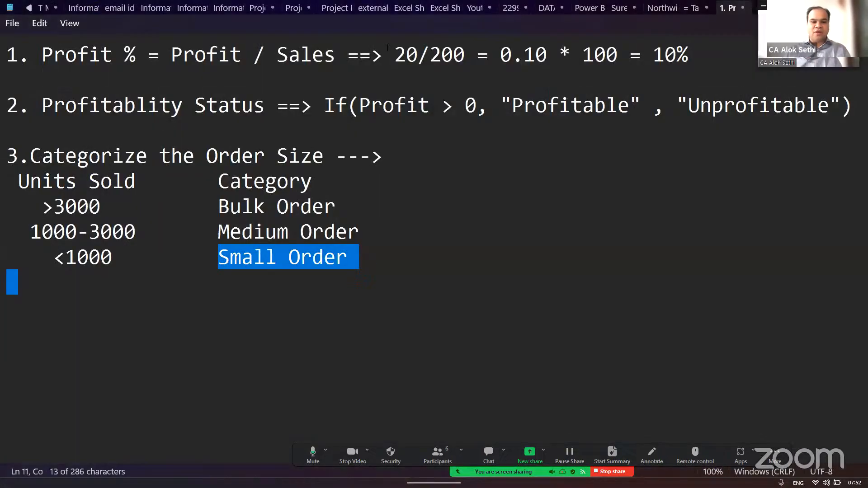
pyautogui.press('Down')
pyautogui.press('Return')
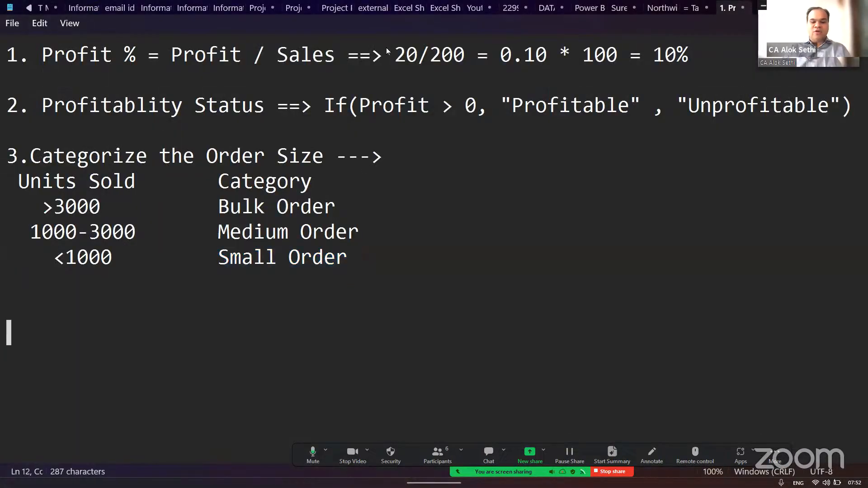
pyautogui.write('IF con')
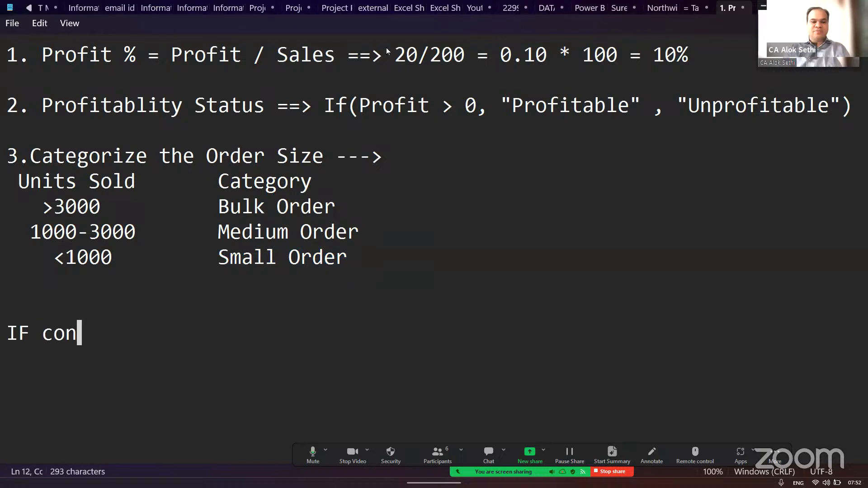
pyautogui.write('dition')
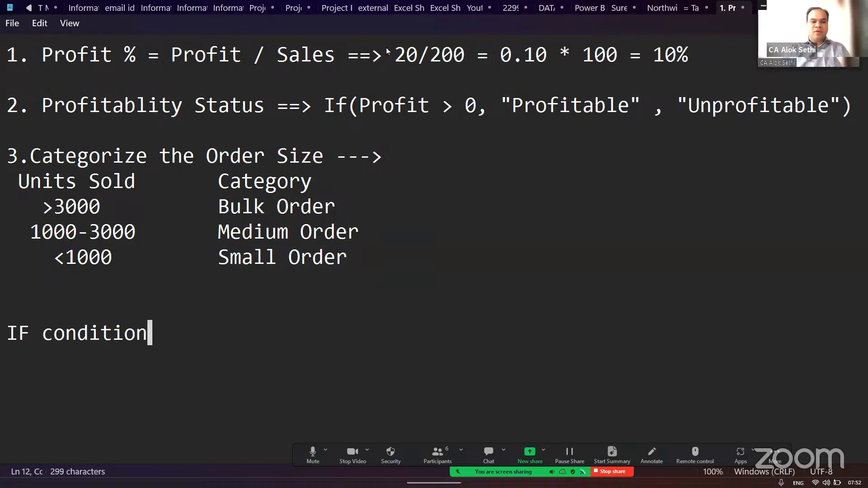
pyautogui.write(', No')
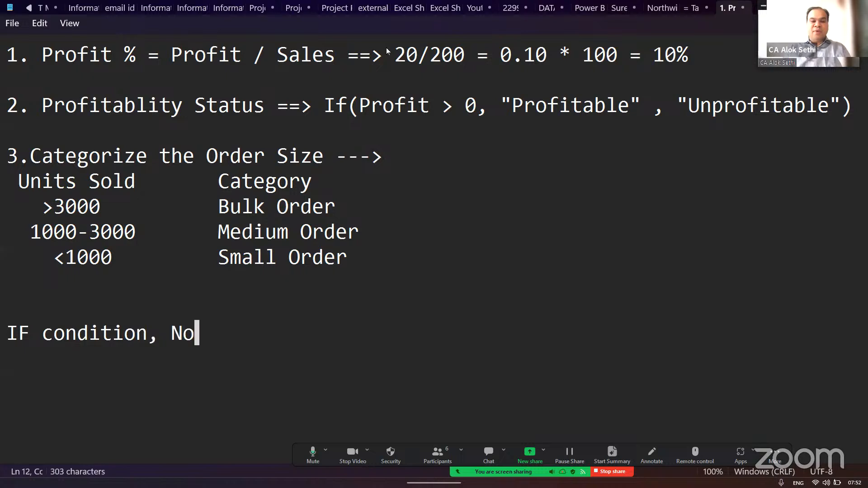
pyautogui.write(' if')
pyautogui.press('BackSpace')
pyautogui.press('BackSpace')
pyautogui.press('BackSpace')
pyautogui.write('of ')
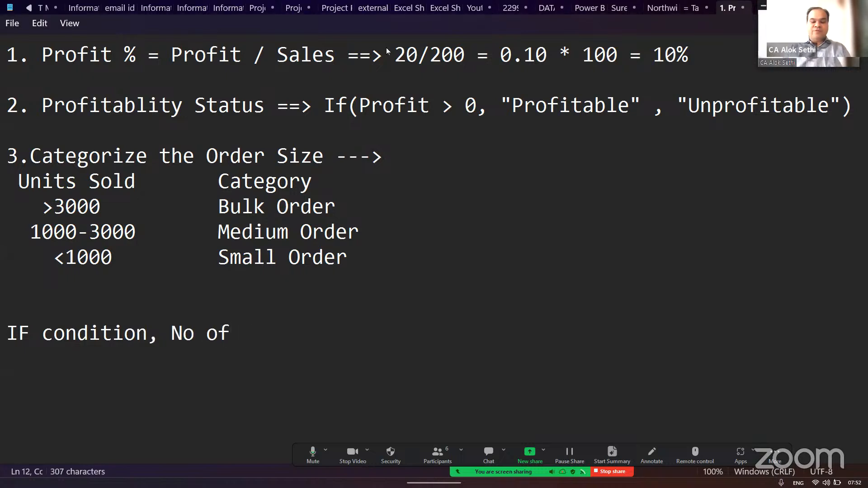
pyautogui.write('Ifs (Claus')
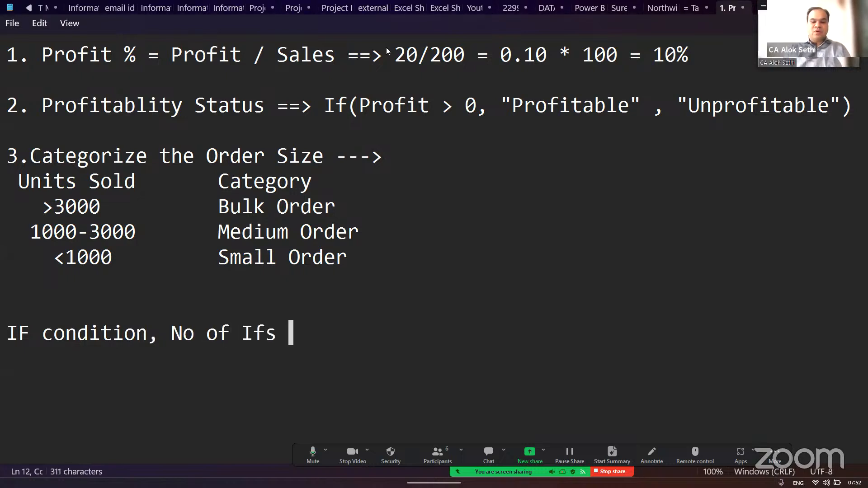
pyautogui.write('es')
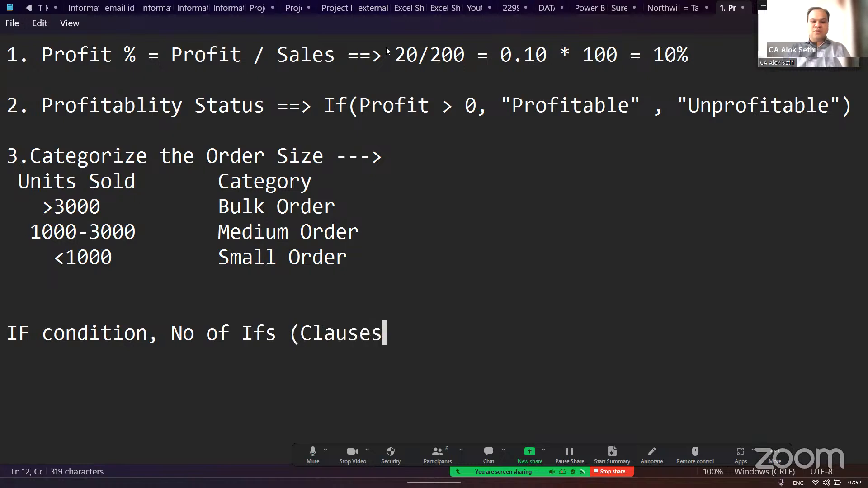
pyautogui.write(' = Tot')
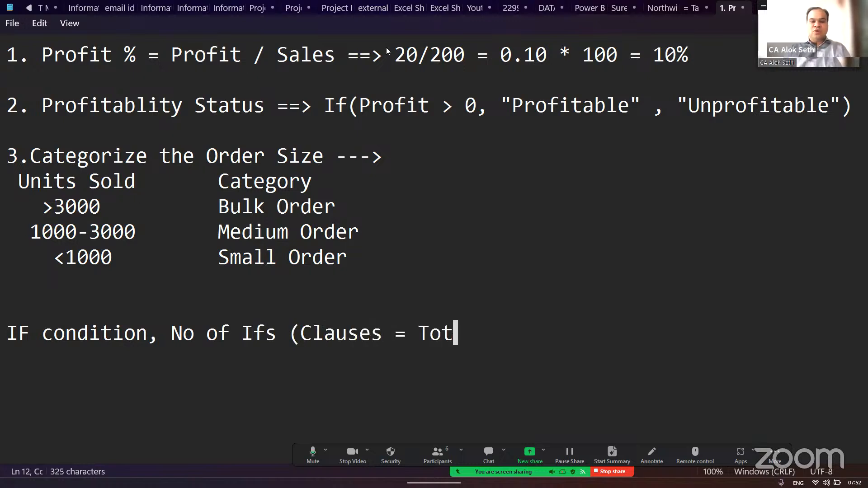
pyautogui.write('al Conid')
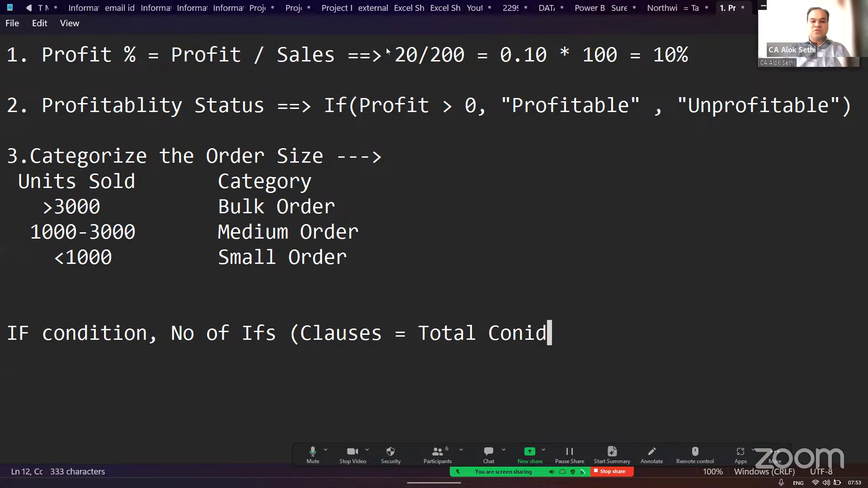
pyautogui.press('BackSpace')
pyautogui.press('BackSpace')
pyautogui.write('ditions - 1)')
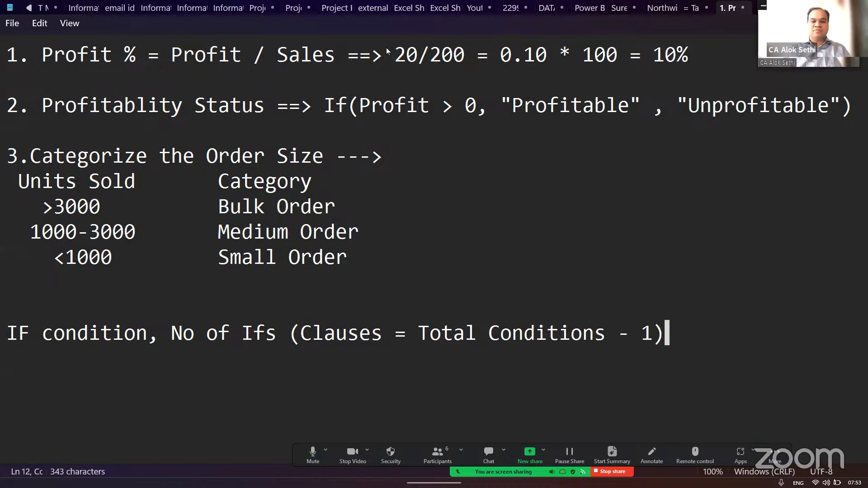
pyautogui.press('Return')
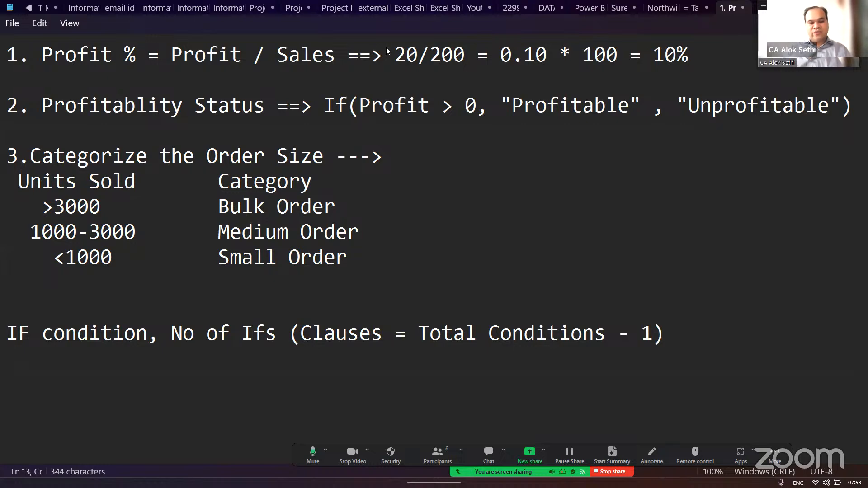
# - Return to Power Query, create the Order Size conditional column, and select its first value
pyautogui.hotkey('alt', 'Tab')
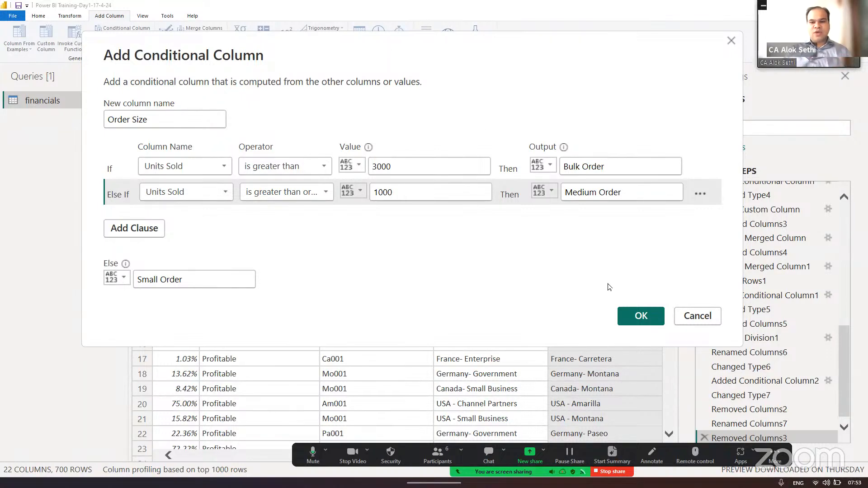
pyautogui.click(642, 316)
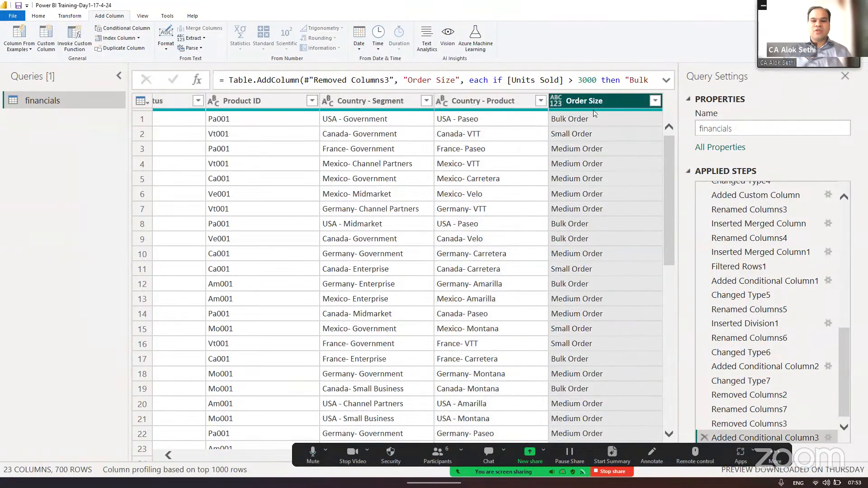
pyautogui.click(602, 122)
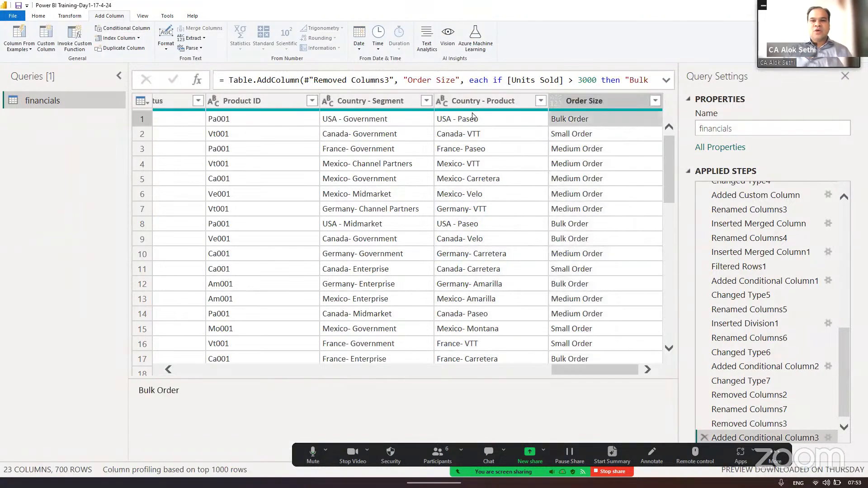
# - Bring the Units Sold column into view, and hide the query settings and queries list to widen the table
pyautogui.hscroll(-10, 479, 155)
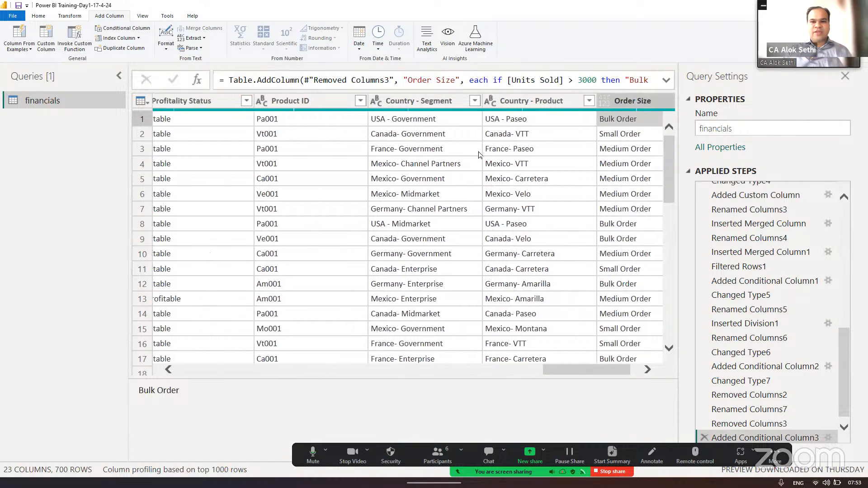
pyautogui.hscroll(-8, 480, 154)
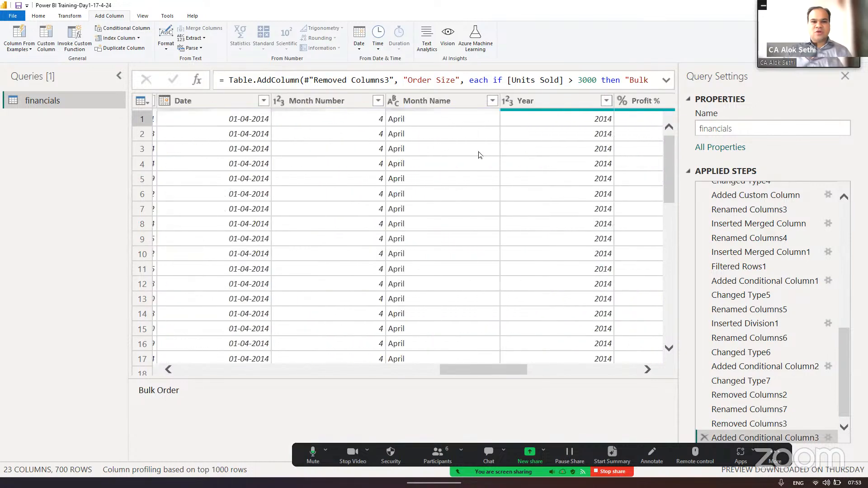
pyautogui.hscroll(-5, 480, 155)
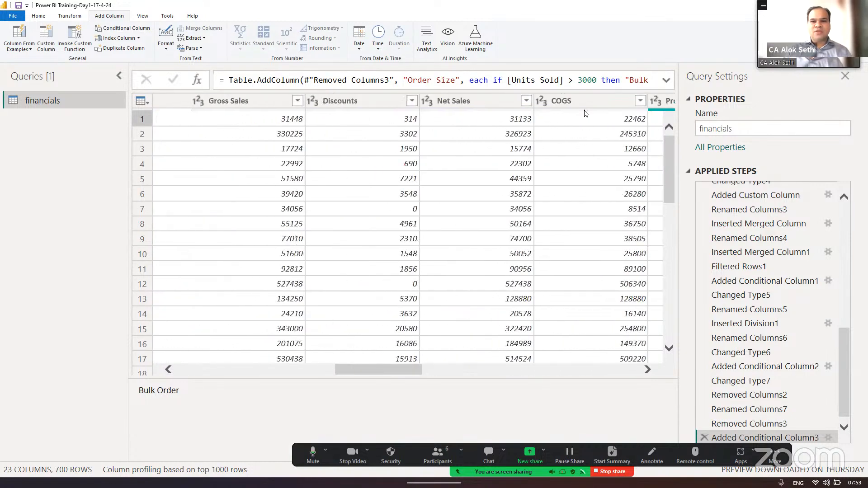
pyautogui.click(844, 78)
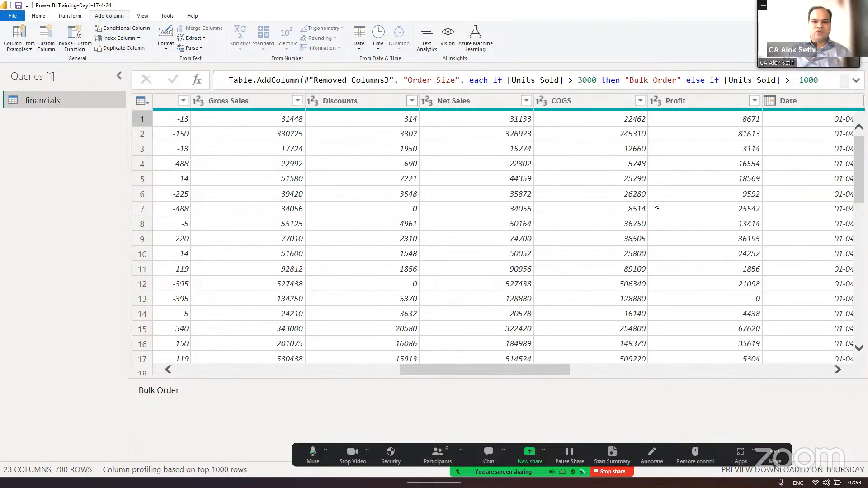
pyautogui.hscroll(-5, 656, 205)
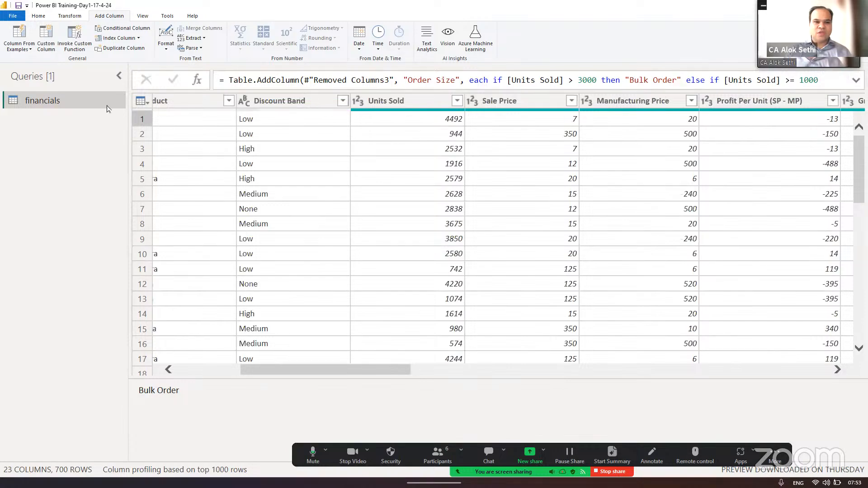
pyautogui.click(120, 76)
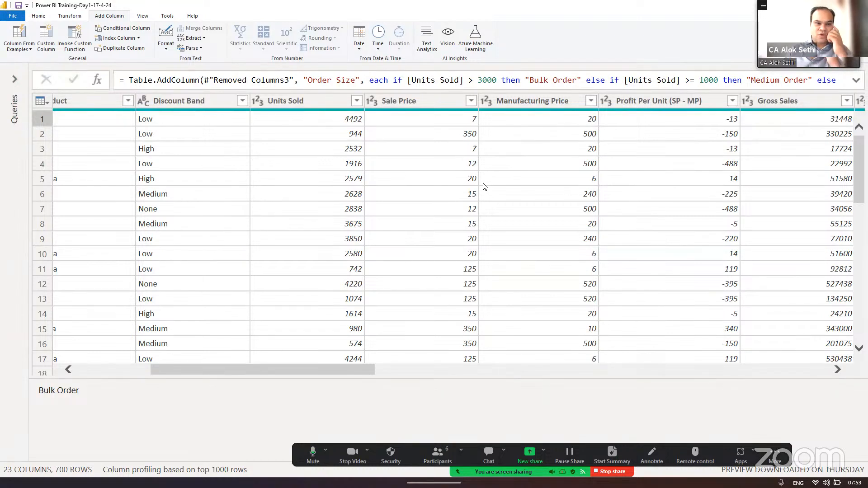
# - Move the Units Sold column to just before Profit %, closer to the Order Size column
pyautogui.click(143, 16)
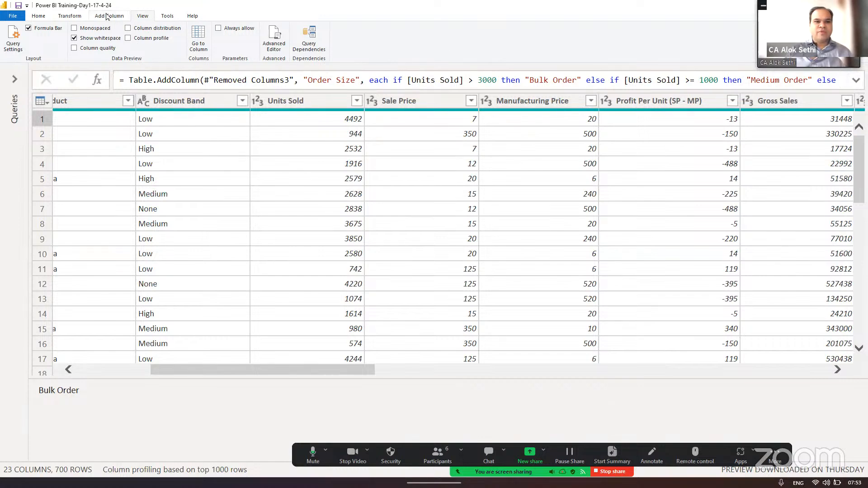
pyautogui.click(39, 16)
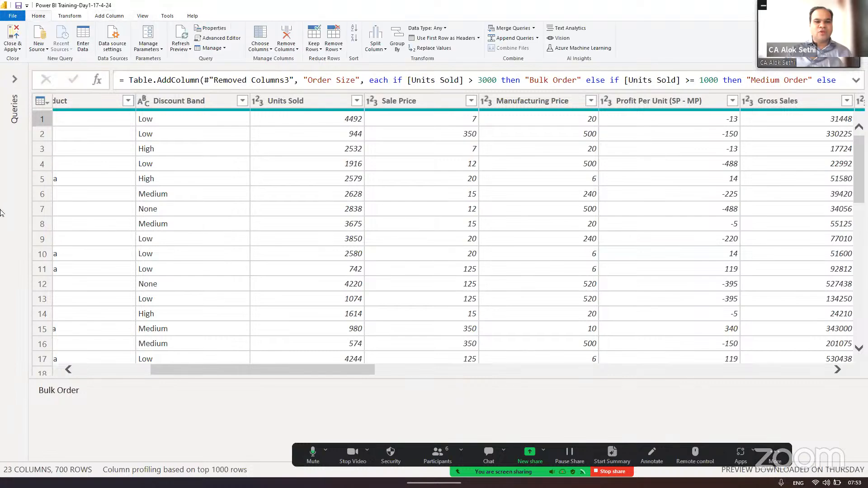
pyautogui.moveTo(251, 370); pyautogui.dragTo(307, 378)
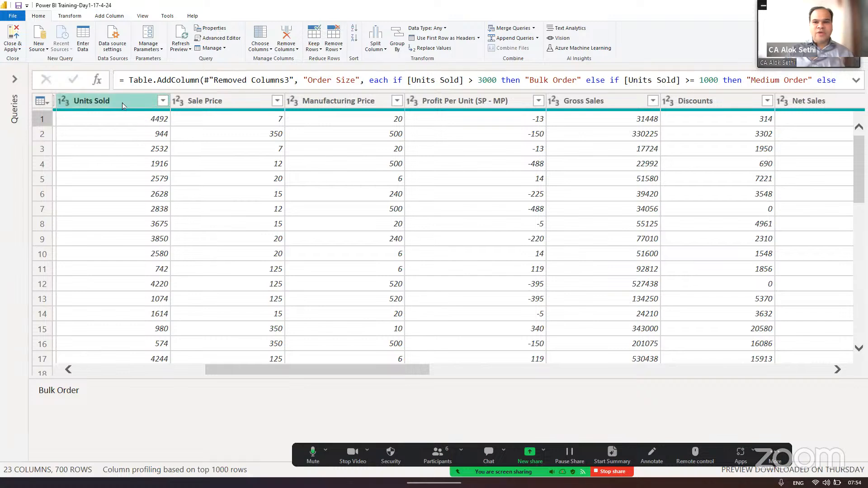
pyautogui.moveTo(122, 102); pyautogui.dragTo(802, 91)
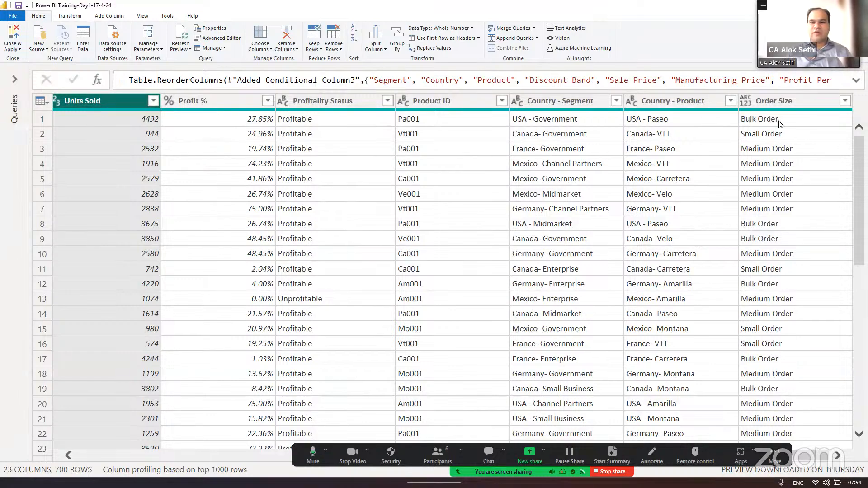
# - Compare the Units Sold values with their Order Size categories across the rows
pyautogui.click(98, 114)
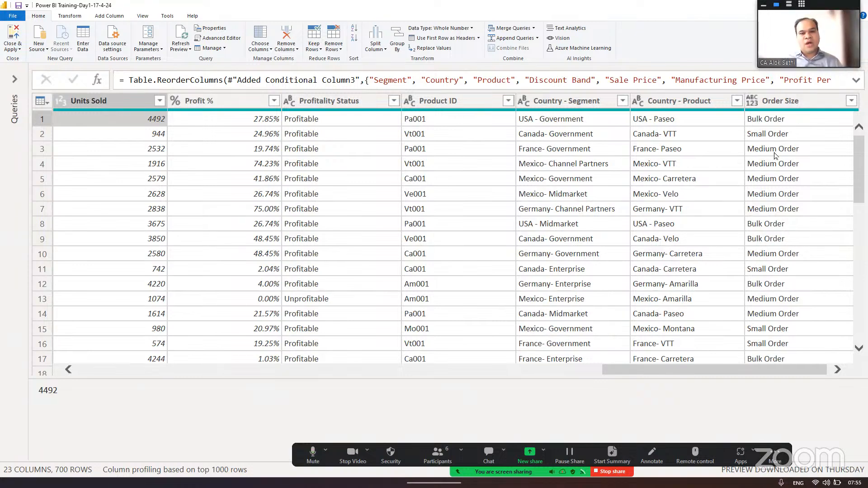
pyautogui.scroll(-10, 769, 225)
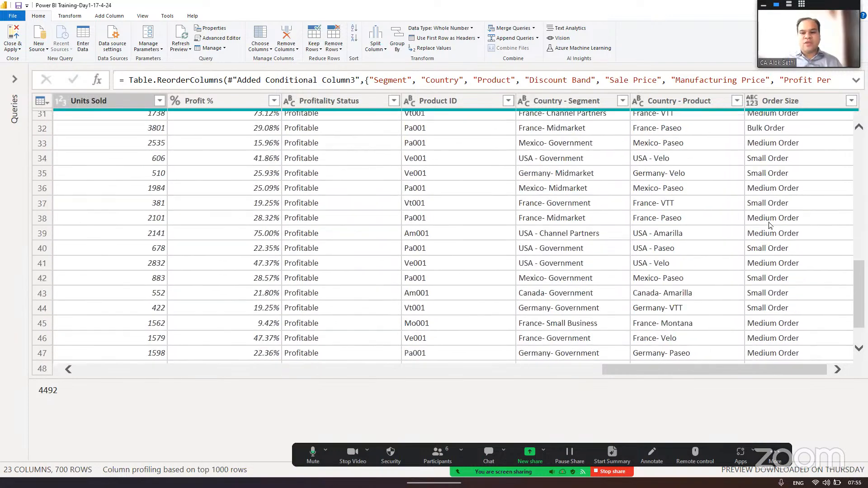
pyautogui.scroll(-8, 770, 224)
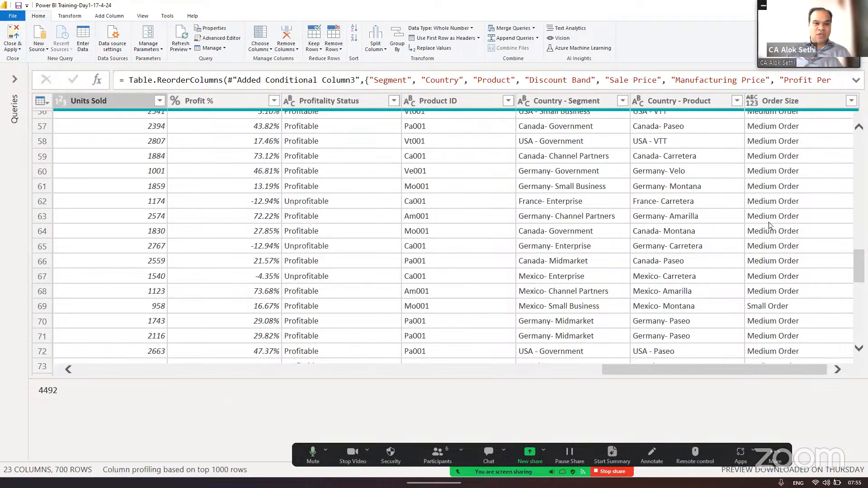
pyautogui.click(116, 16)
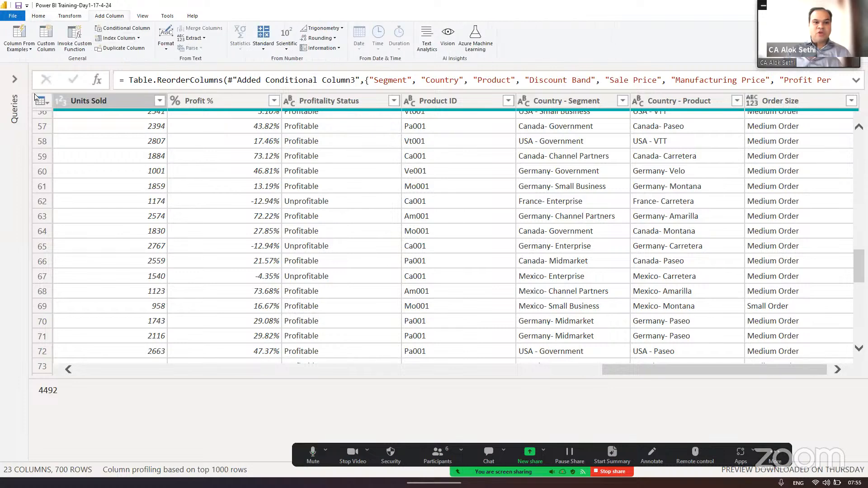
pyautogui.click(154, 218)
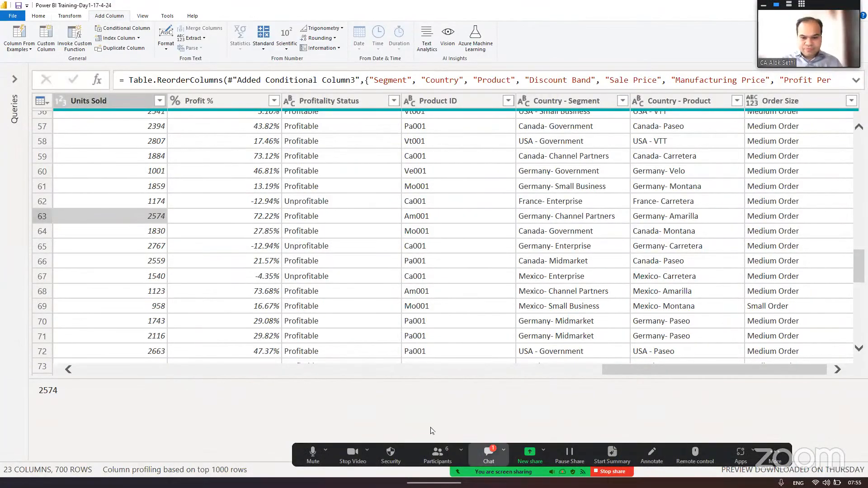
# - Read the new message in the Zoom meeting chat and close the chat
pyautogui.click(488, 455)
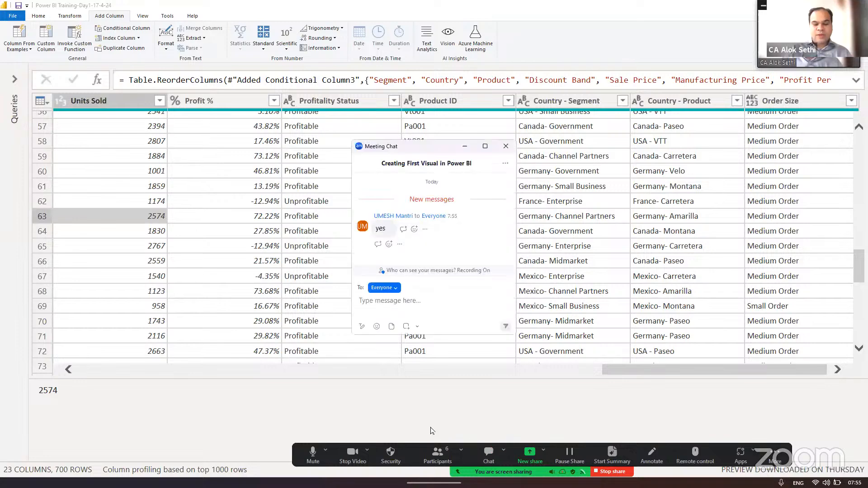
pyautogui.click(505, 146)
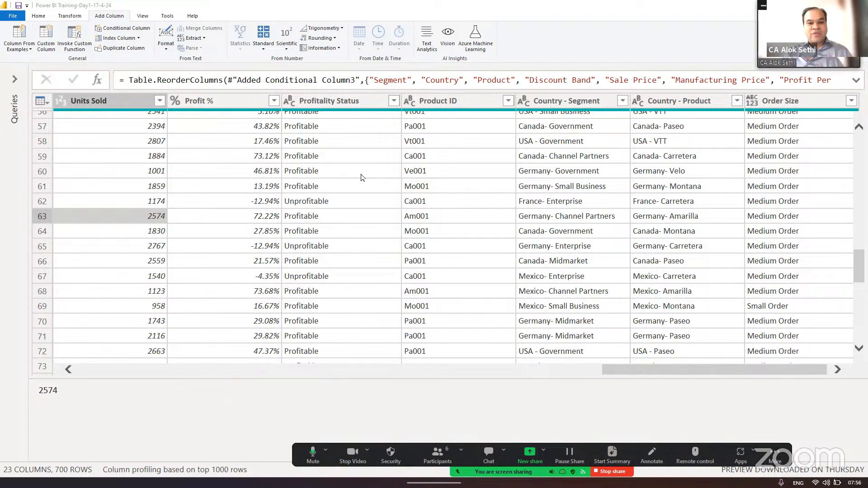
# - Close Power Query and apply its changes to the report, and collapse the report's Data pane
pyautogui.click(38, 16)
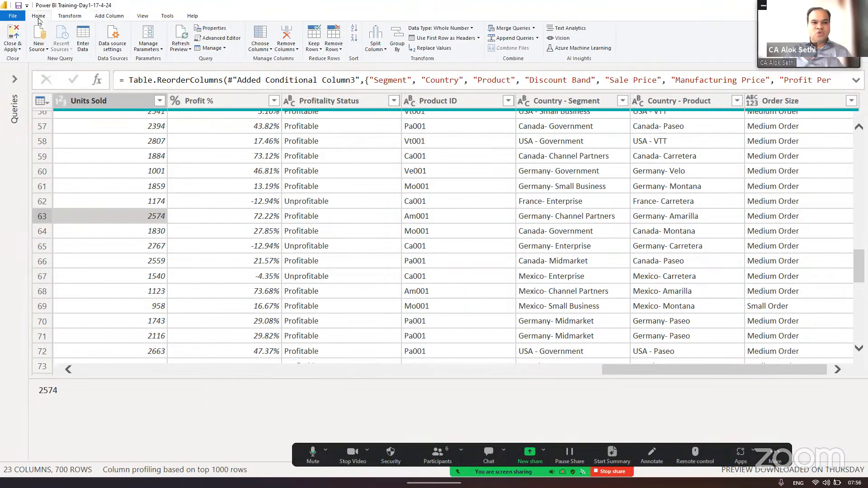
pyautogui.click(13, 49)
pyautogui.click(25, 60)
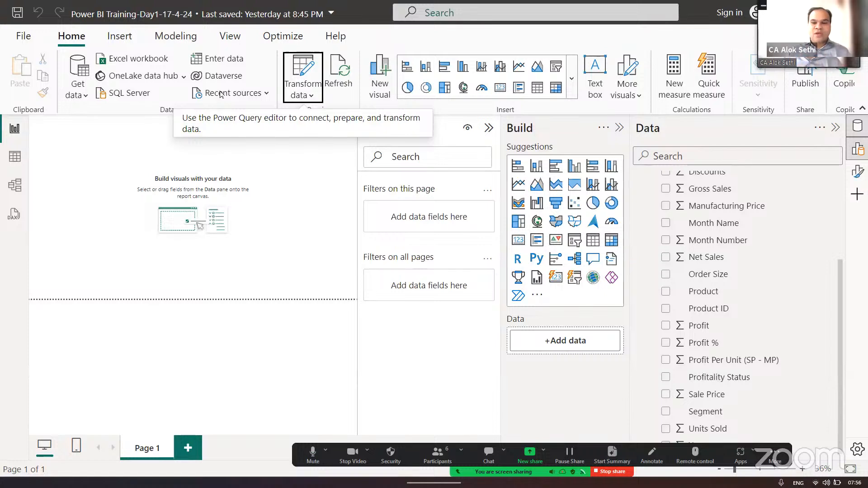
pyautogui.click(836, 129)
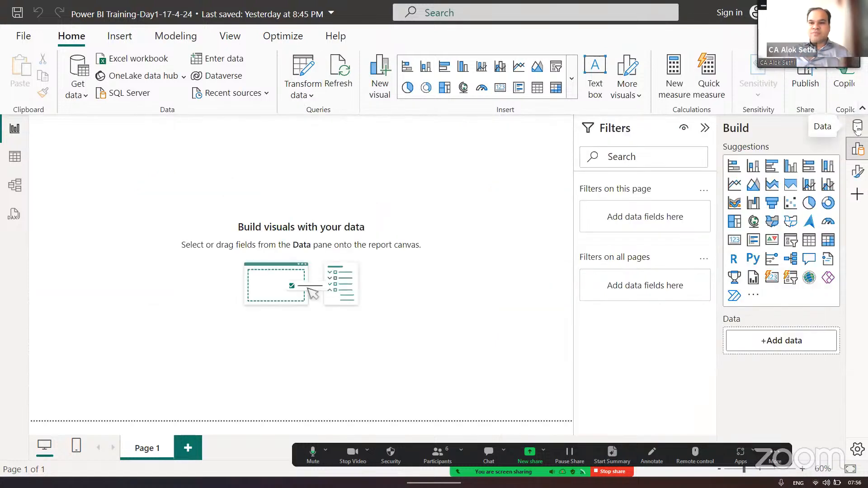
# - Collapse the Filters and Build panes to leave more room for the report canvas
pyautogui.click(704, 128)
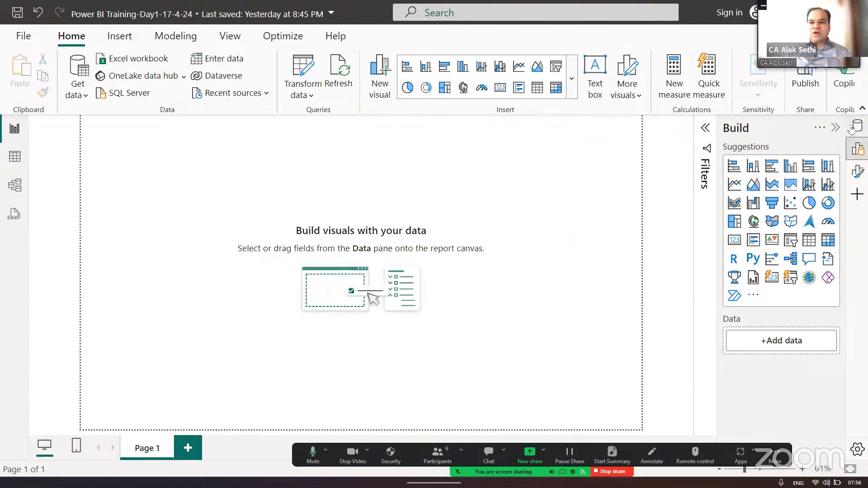
pyautogui.click(835, 128)
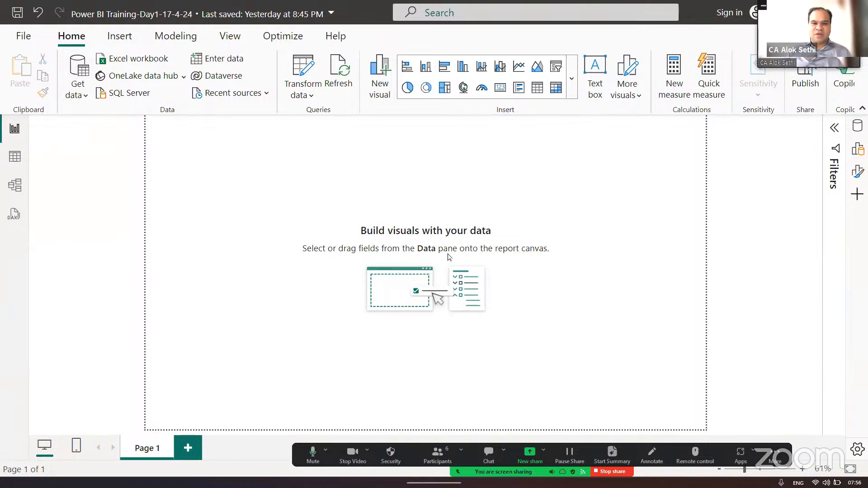
pyautogui.click(834, 129)
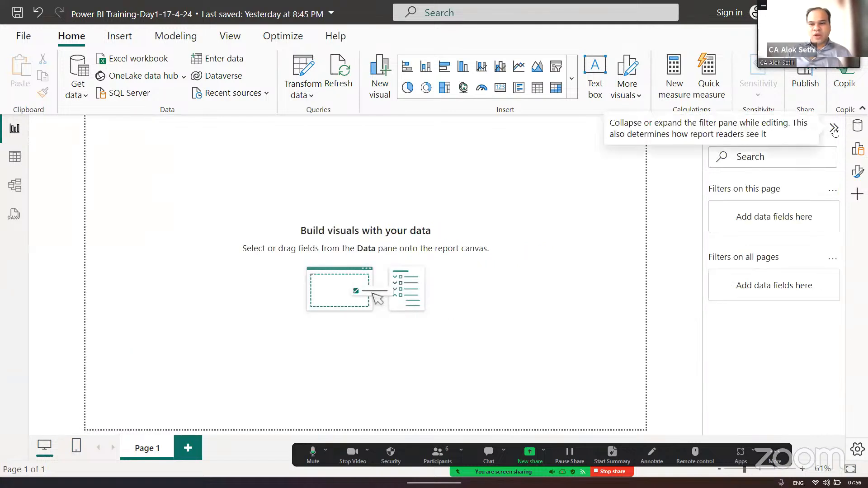
pyautogui.click(834, 129)
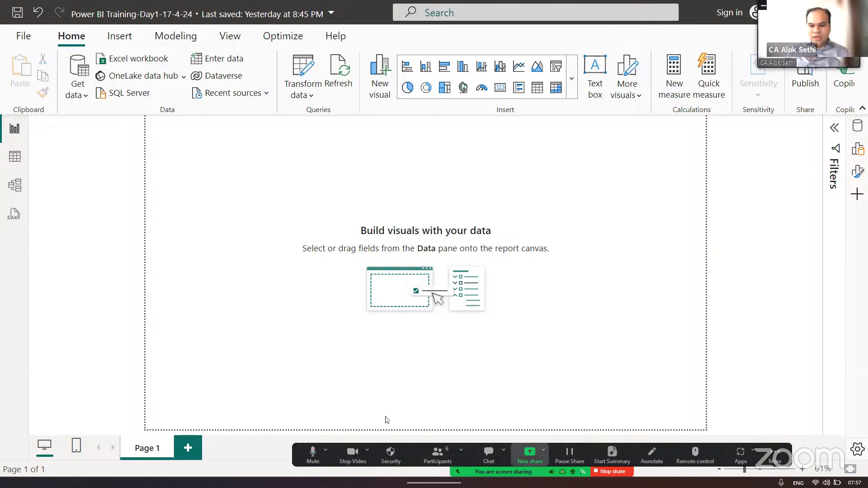
# - Start Zoom's screen annotation and draw a red rectangle around the "Build visuals with your data" placeholder in the middle of the report page
pyautogui.click(651, 455)
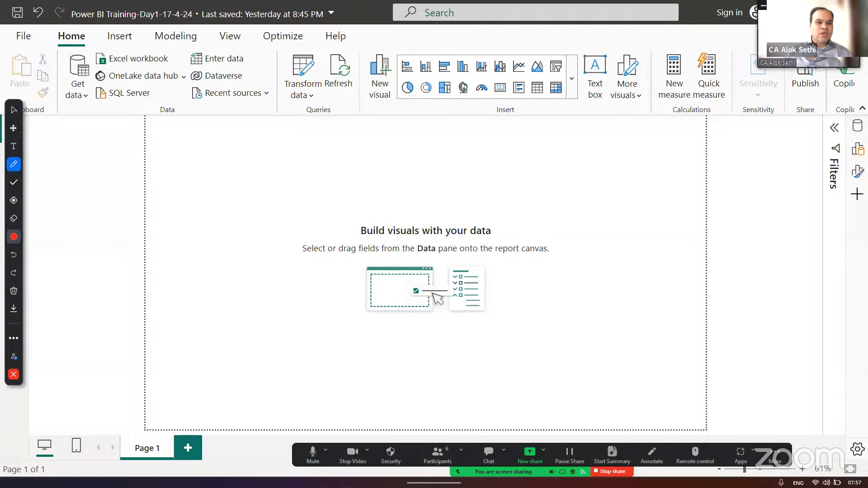
pyautogui.click(13, 128)
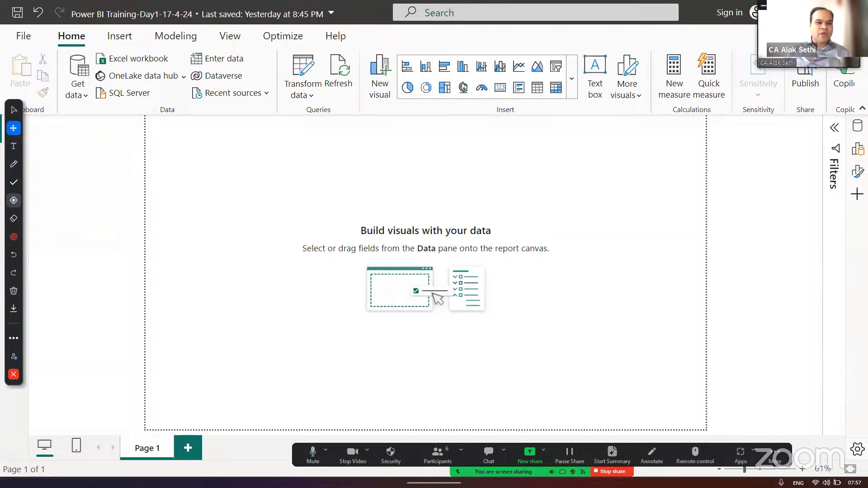
pyautogui.click(14, 200)
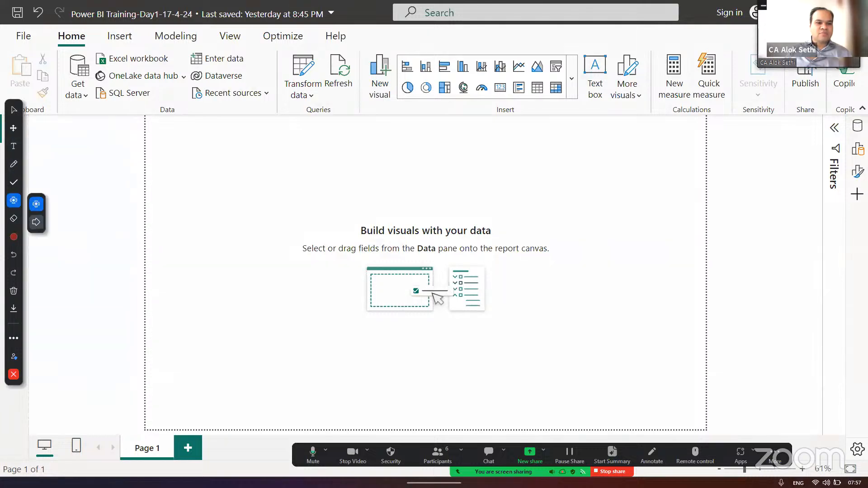
pyautogui.click(36, 222)
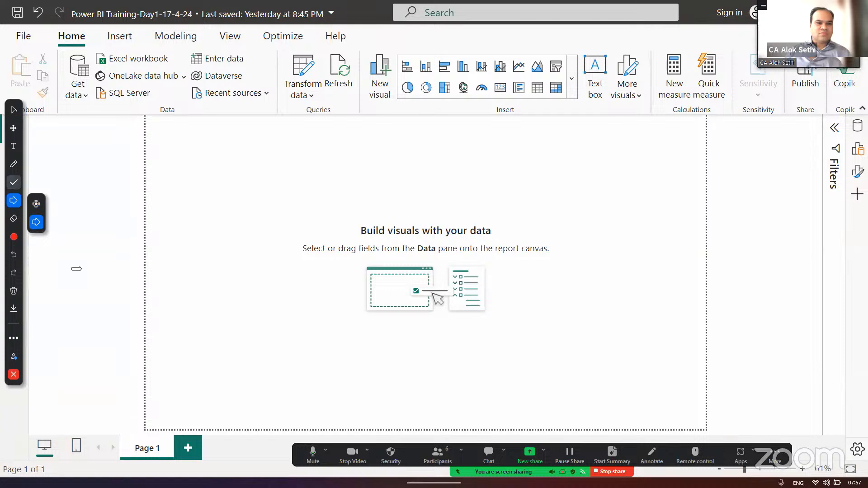
pyautogui.click(13, 164)
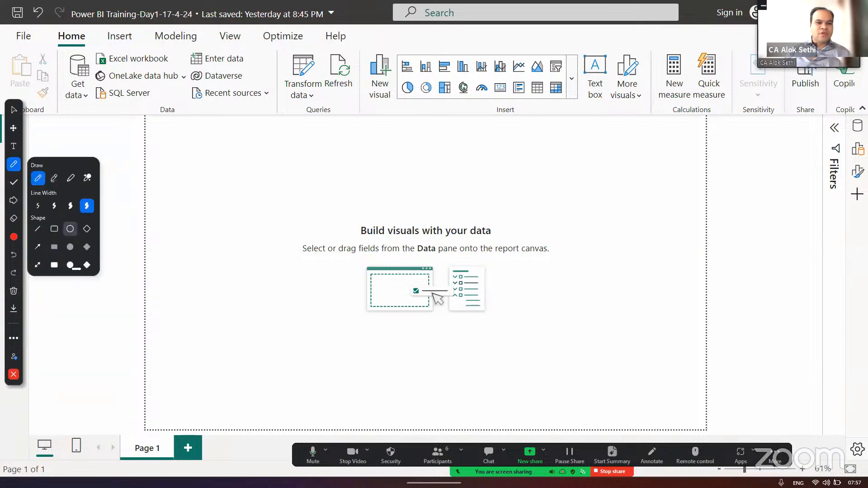
pyautogui.click(54, 229)
pyautogui.moveTo(252, 188)
pyautogui.mouseDown()
pyautogui.moveTo(610, 345)
pyautogui.moveTo(623, 340)
pyautogui.mouseUp()
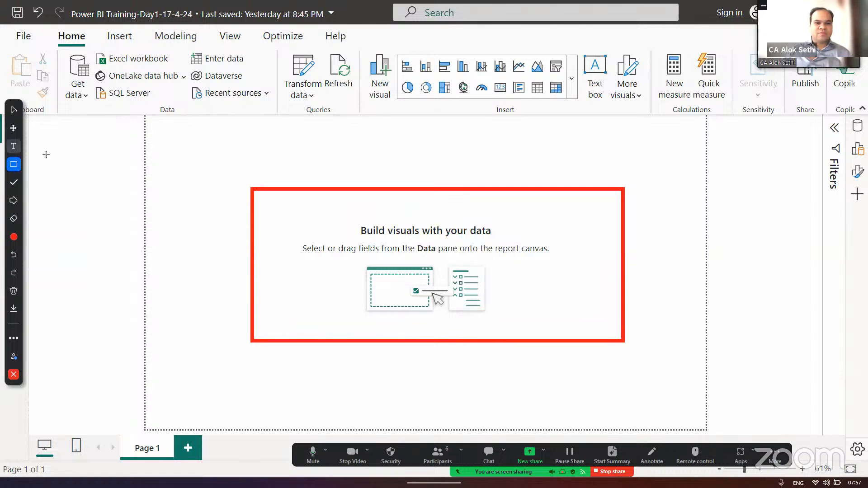
# - Add the red annotation text "Report Canvas" above the rectangle
pyautogui.click(344, 153)
pyautogui.write('Reports')
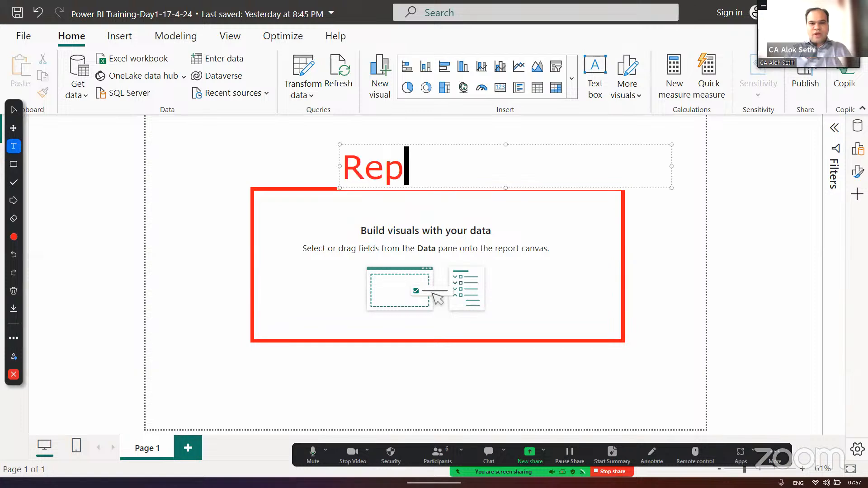
pyautogui.press('BackSpace')
pyautogui.press('BackSpace')
pyautogui.write('CAv')
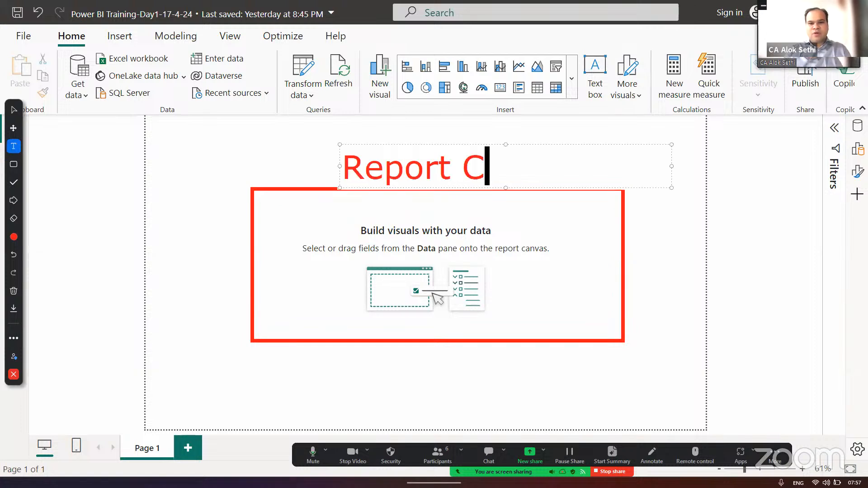
pyautogui.press('BackSpace')
pyautogui.press('BackSpace')
pyautogui.write('anvas')
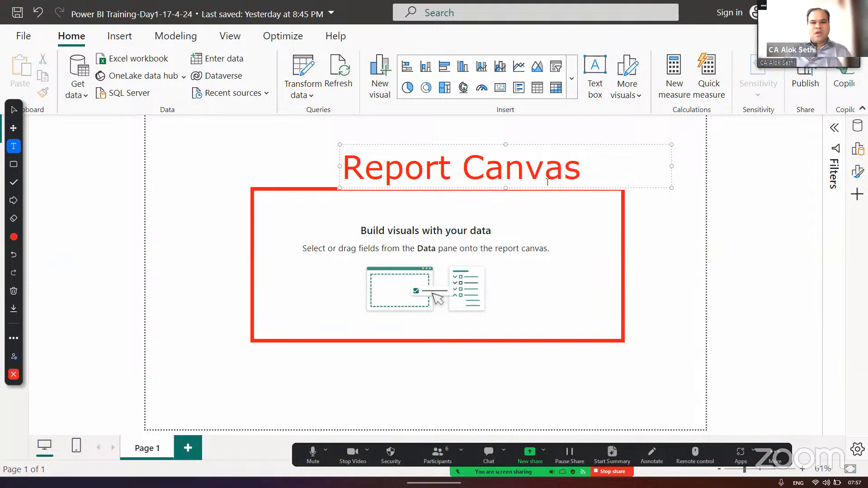
# - Shift the "Report Canvas" label to centre it above the rectangle and close the annotation tools
pyautogui.moveTo(505, 142); pyautogui.dragTo(485, 134)
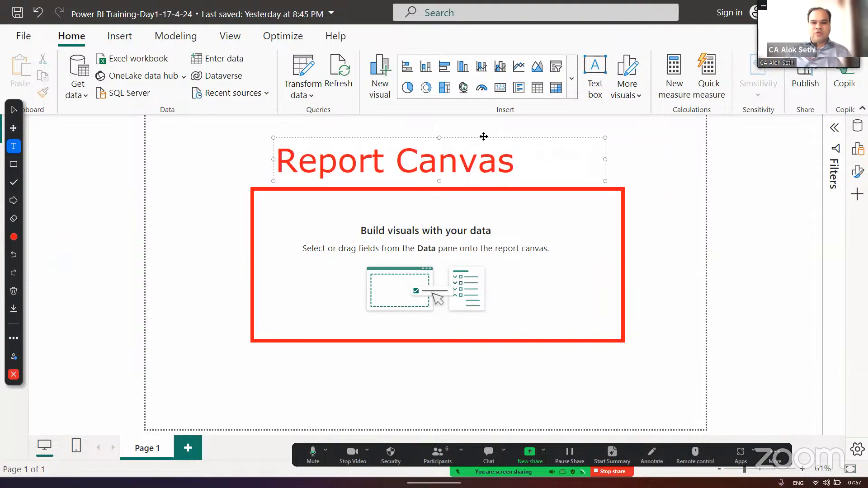
pyautogui.click(282, 157)
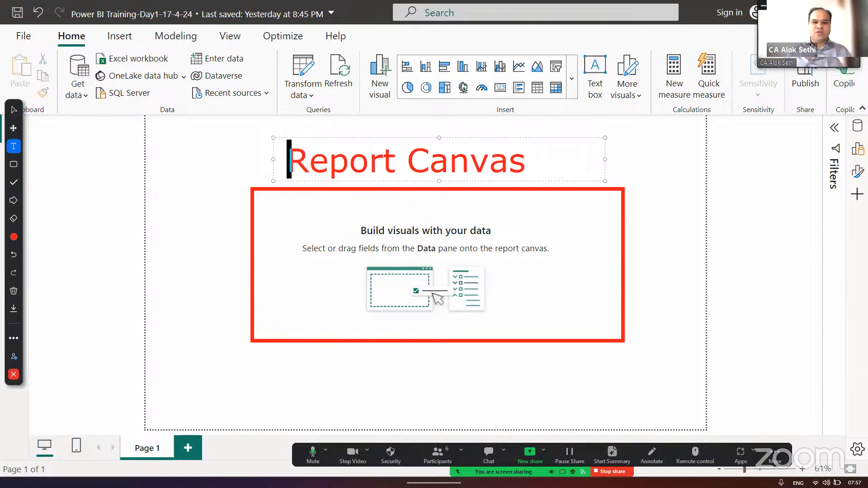
pyautogui.click(202, 189)
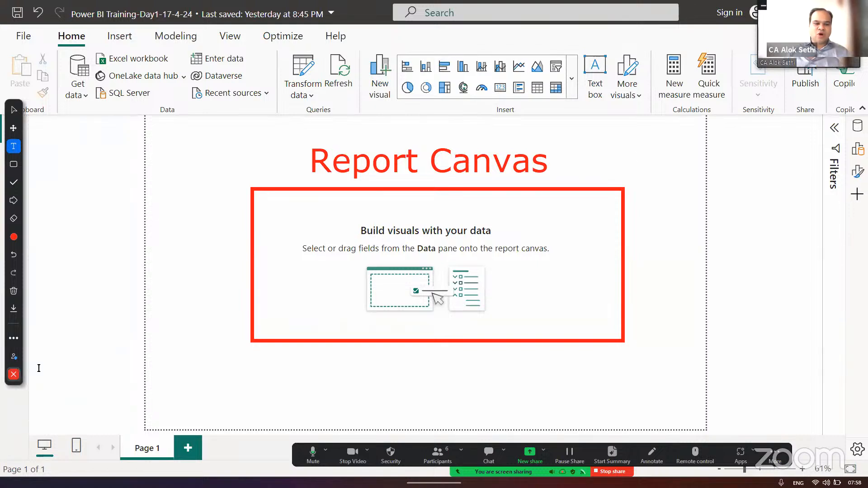
pyautogui.click(14, 374)
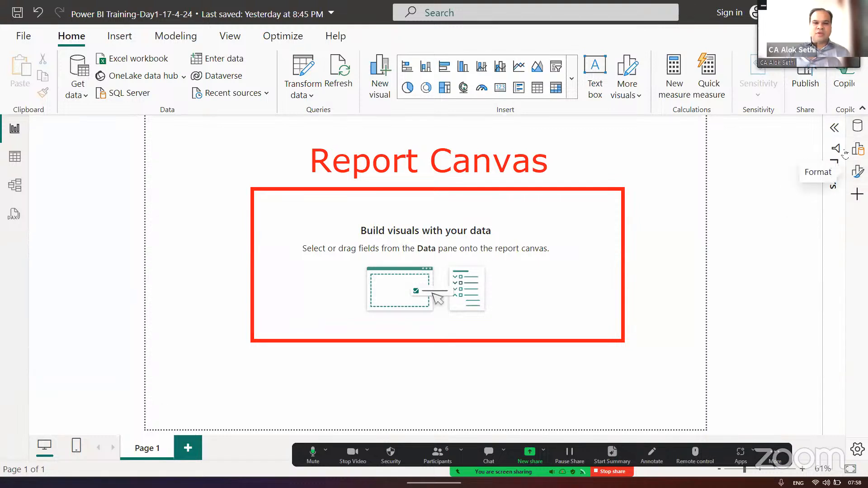
# - Remove the Build pane from the pane switcher and annotate the switcher and the collapsed Filters pane with a red rectangle
pyautogui.click(230, 37)
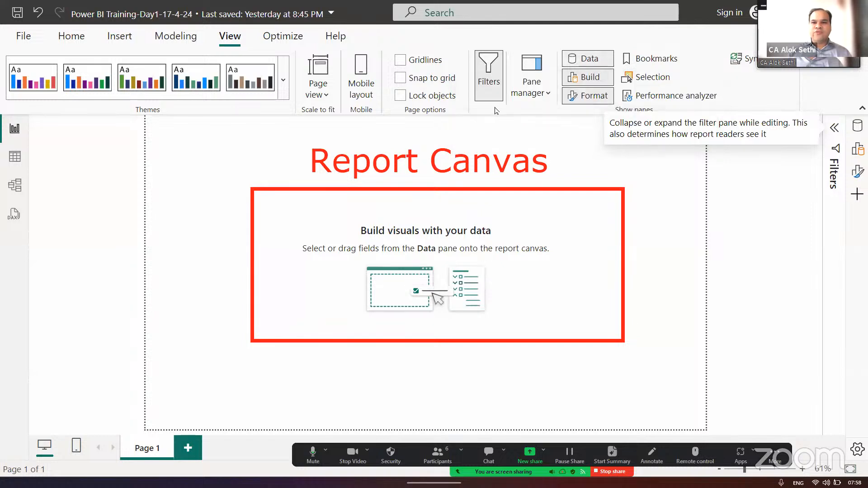
pyautogui.click(590, 82)
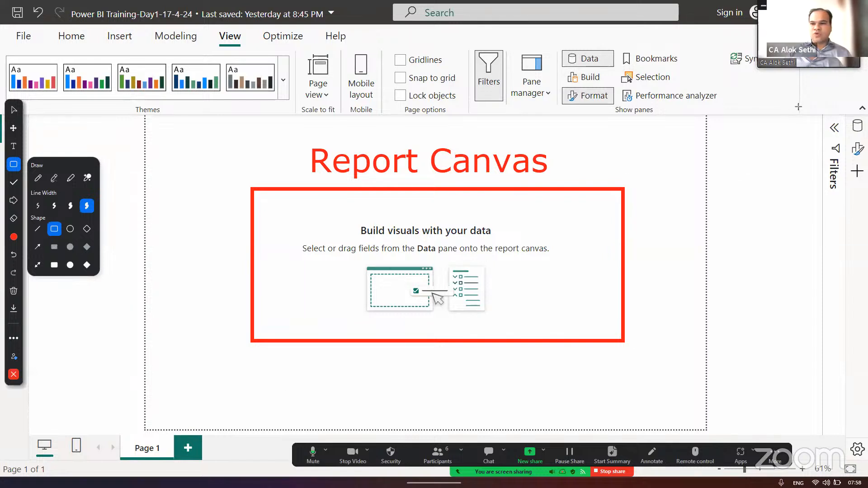
pyautogui.moveTo(864, 107); pyautogui.dragTo(798, 265)
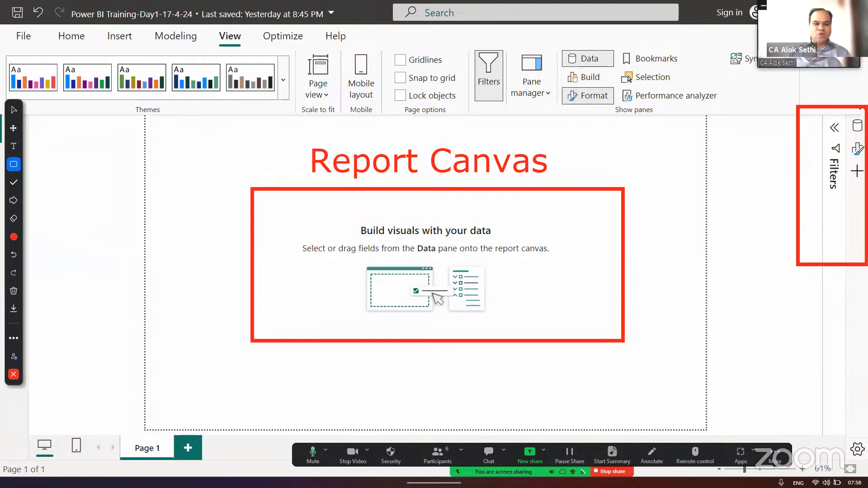
pyautogui.click(14, 374)
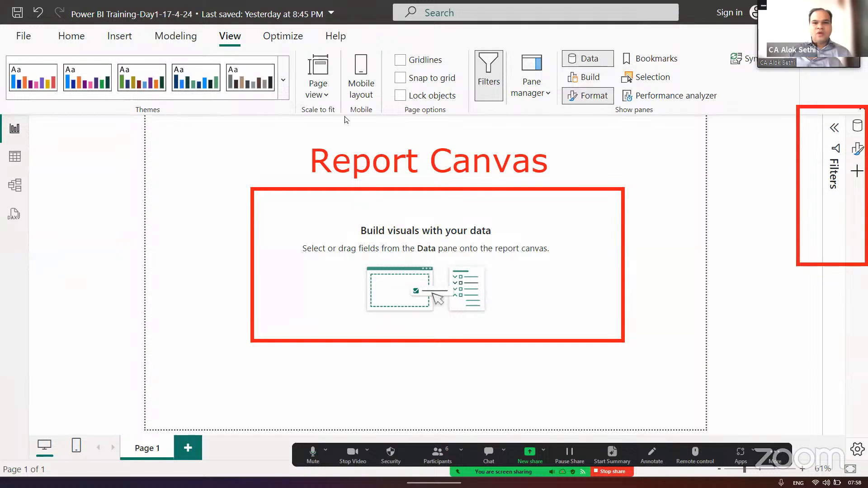
# - Show and hide the Build pane again, and remove the Format and Data panes from the pane switcher
pyautogui.click(590, 78)
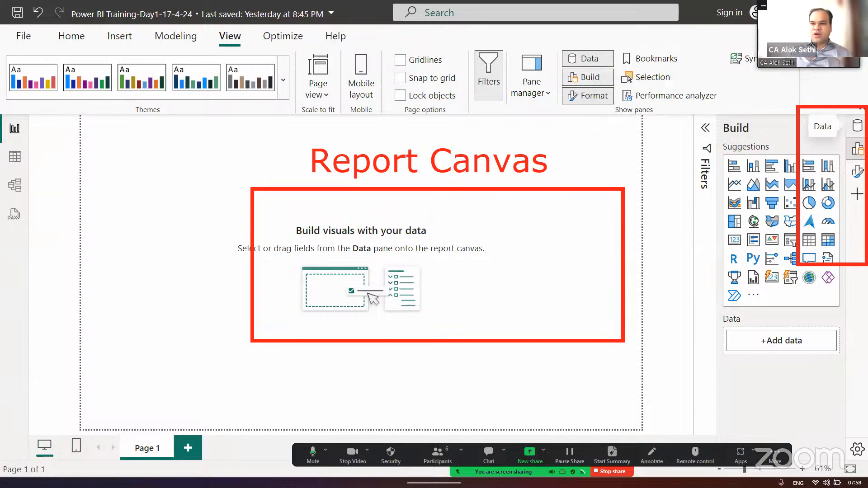
pyautogui.click(580, 76)
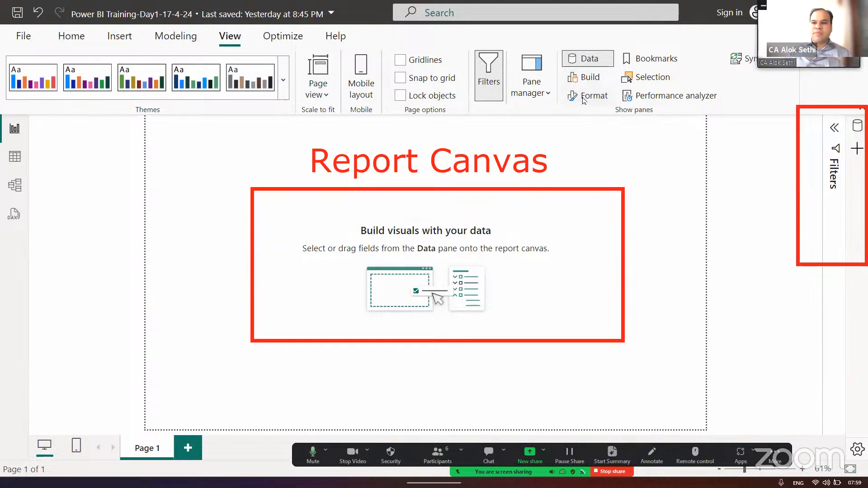
pyautogui.click(587, 58)
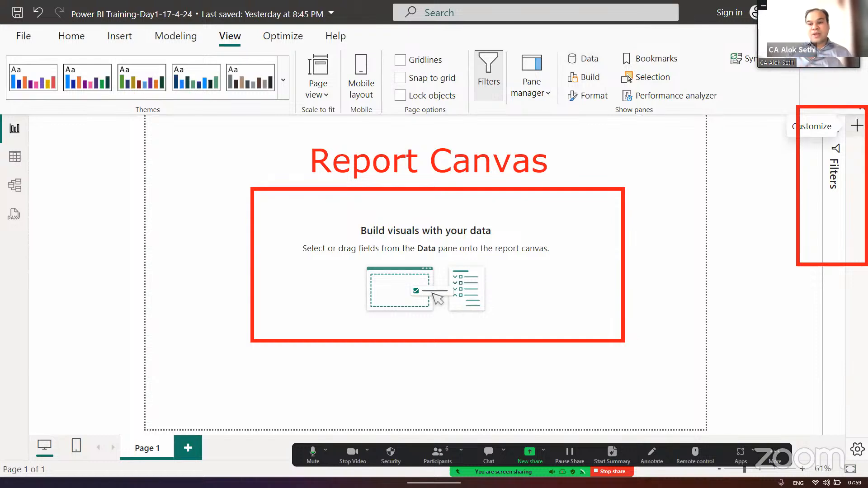
# - Open the pane customization settings and enable "Show only one active pane"
pyautogui.click(856, 131)
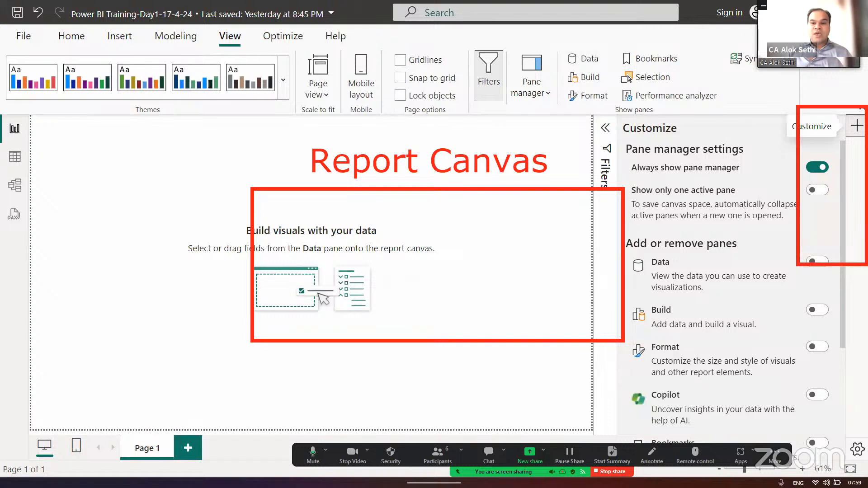
pyautogui.scroll(-2, 701, 190)
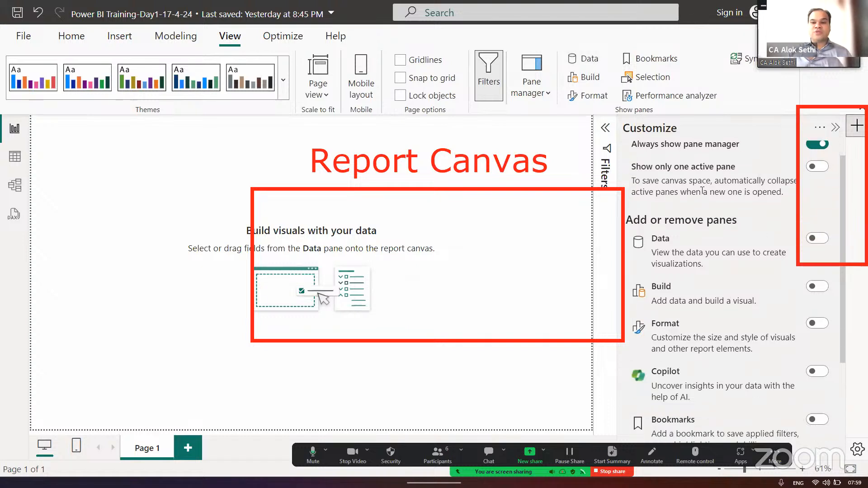
pyautogui.scroll(1, 701, 190)
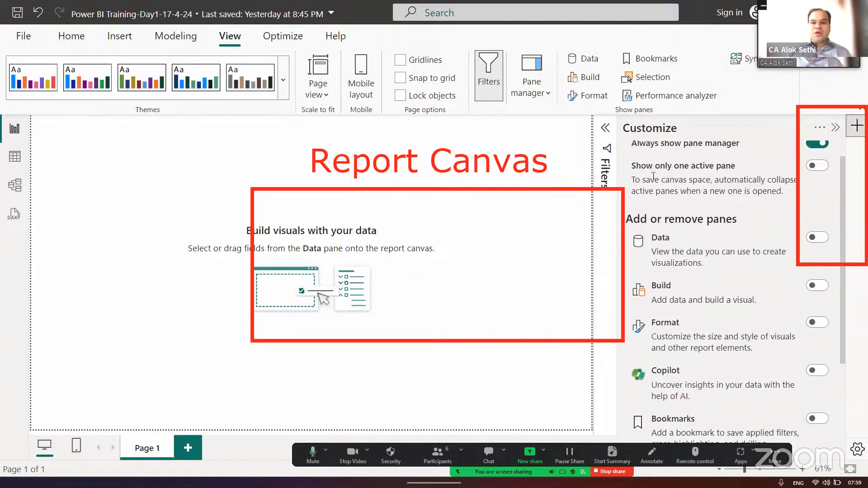
pyautogui.click(818, 166)
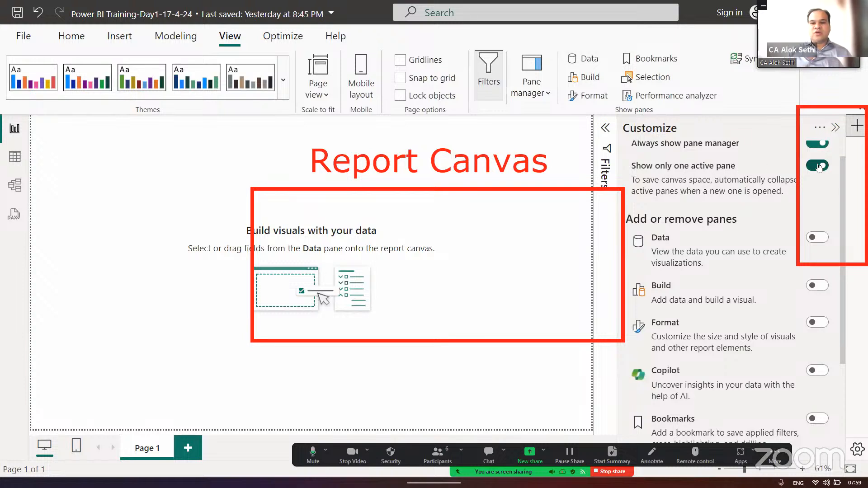
# - Add the Data, Build, Format, Copilot, Bookmarks and Selection panes to the pane switcher
pyautogui.scroll(-2, 753, 207)
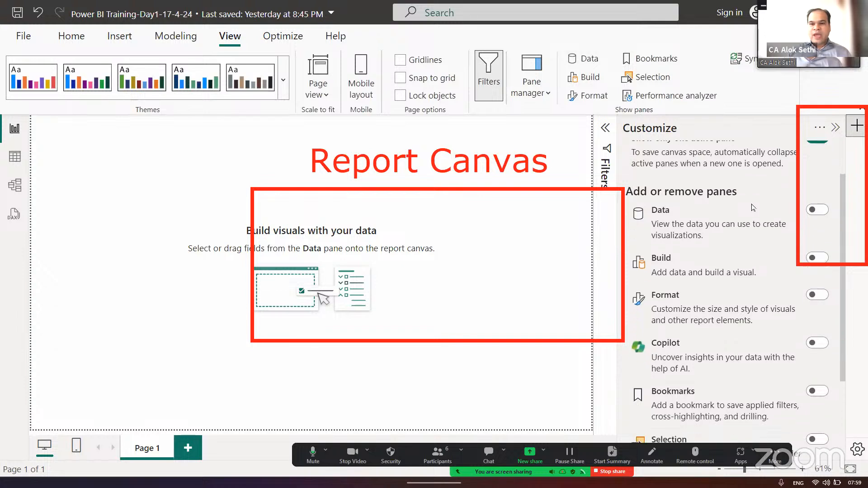
pyautogui.scroll(-1, 717, 268)
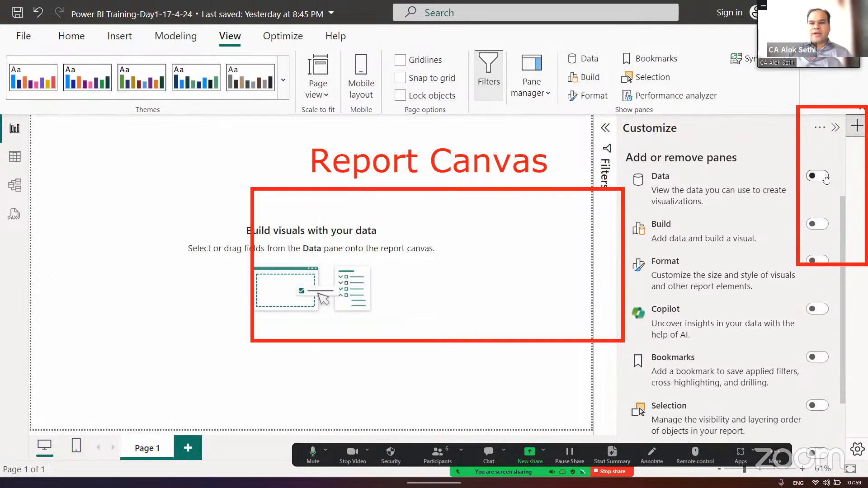
pyautogui.click(818, 177)
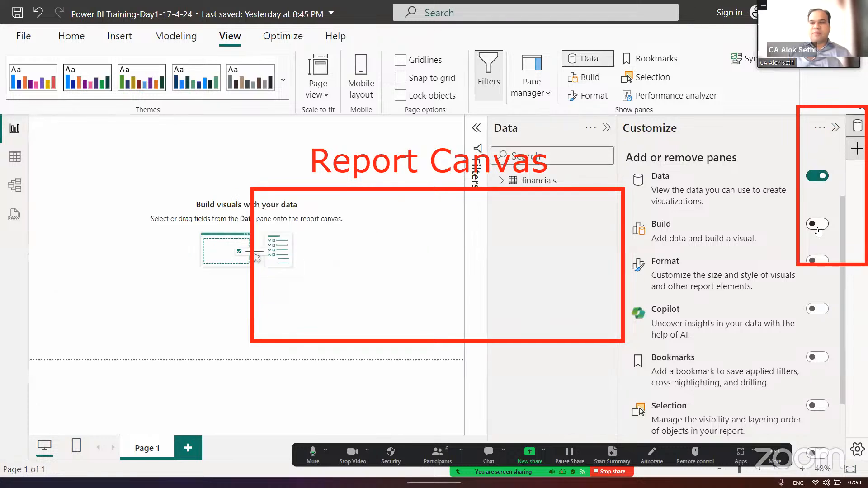
pyautogui.click(818, 226)
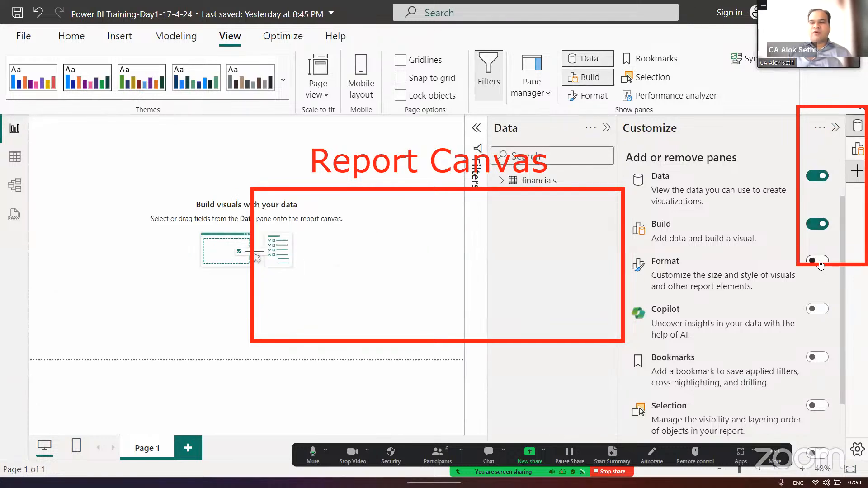
pyautogui.click(818, 261)
pyautogui.click(822, 310)
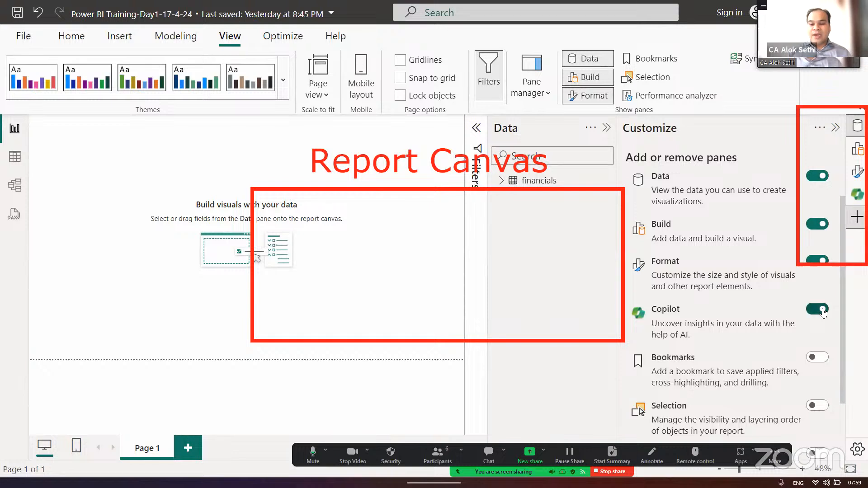
pyautogui.scroll(-2, 822, 307)
pyautogui.click(822, 304)
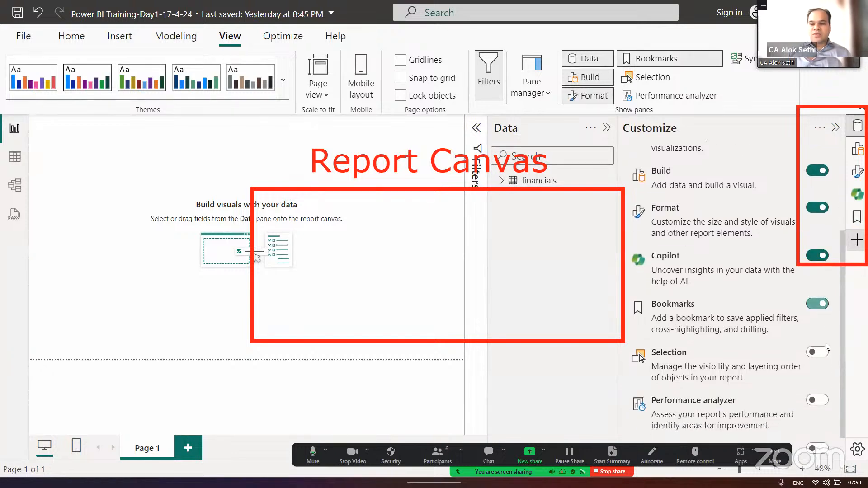
pyautogui.click(822, 352)
pyautogui.scroll(-1, 823, 352)
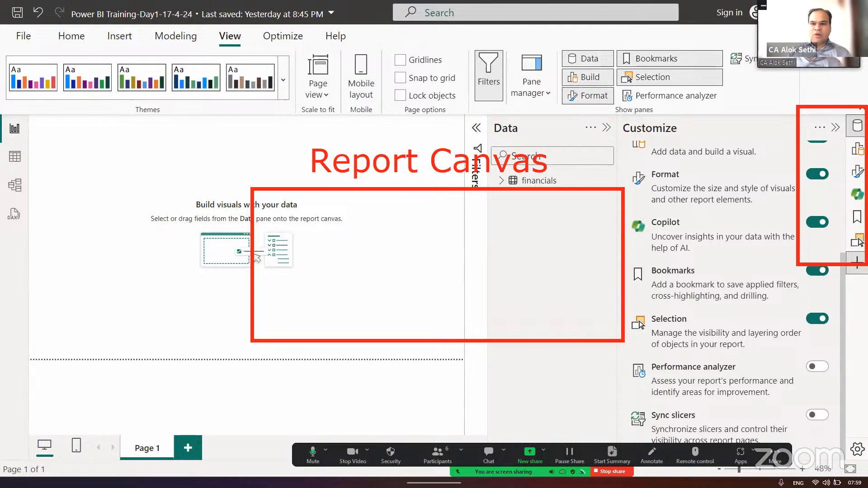
# - Collapse the Customize and Data panes and clear all the red annotations from the screen
pyautogui.click(835, 128)
pyautogui.click(835, 128)
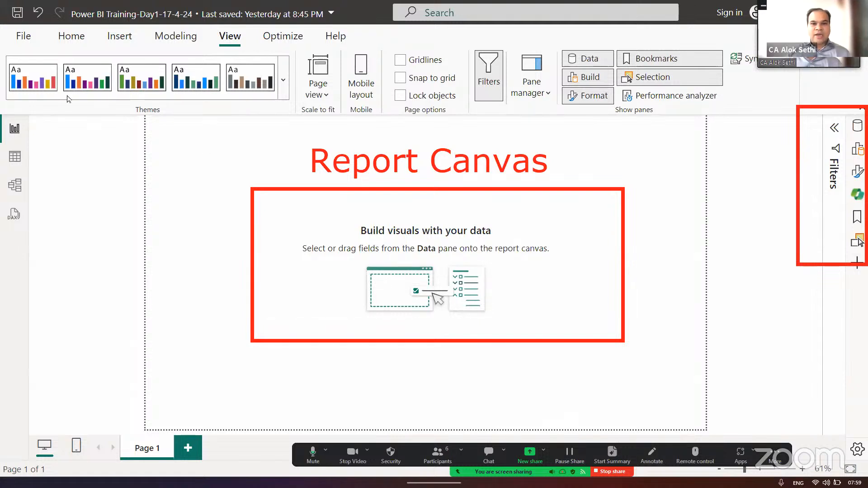
pyautogui.click(19, 38)
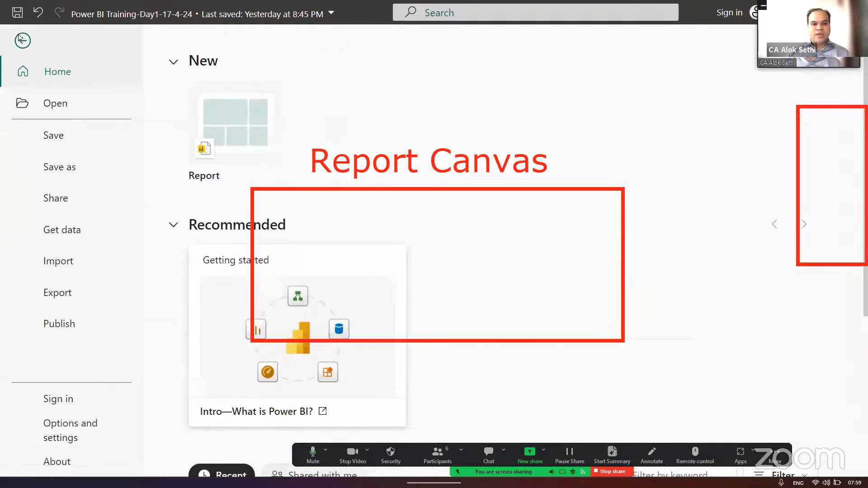
pyautogui.click(20, 39)
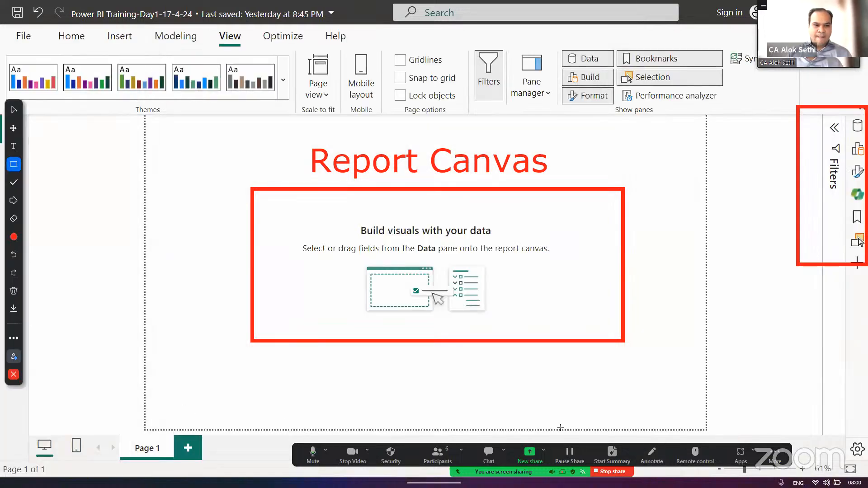
pyautogui.click(14, 291)
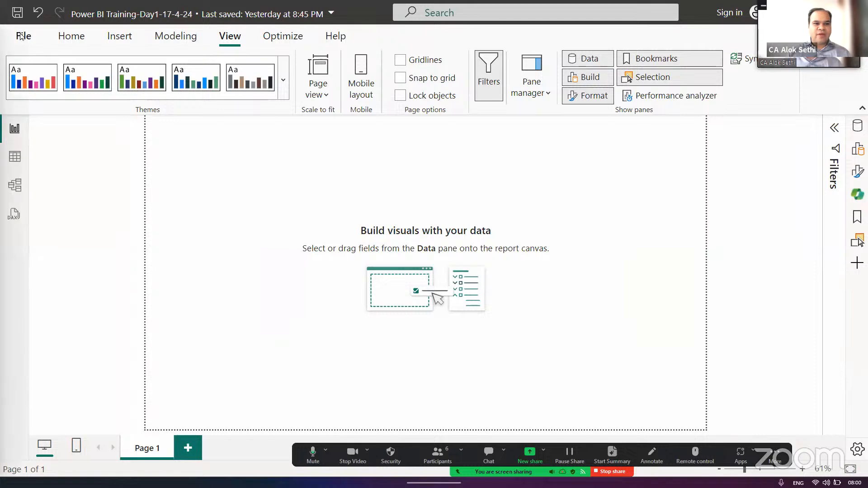
# - Open the Options dialog and shift it slightly sideways
pyautogui.click(23, 36)
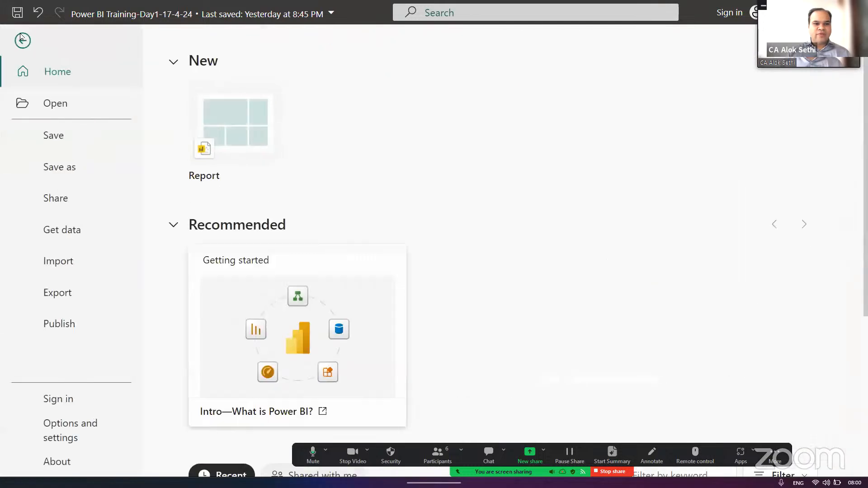
pyautogui.click(50, 435)
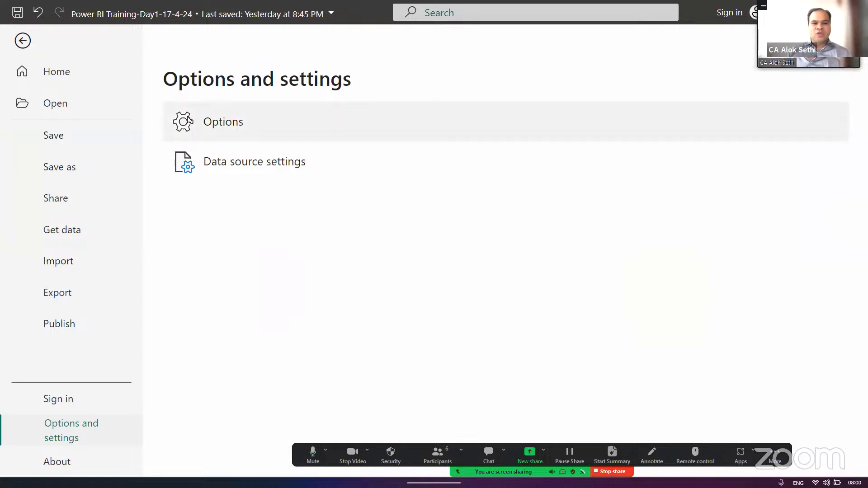
pyautogui.click(222, 122)
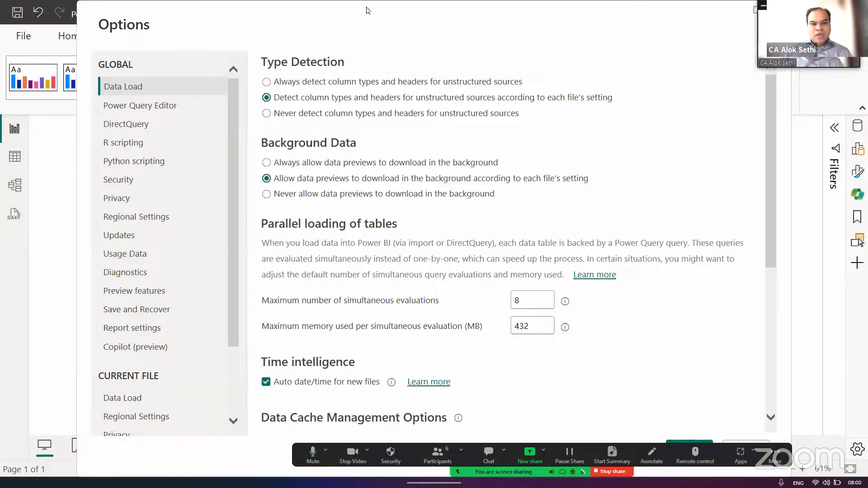
pyautogui.moveTo(365, 3); pyautogui.dragTo(358, 3)
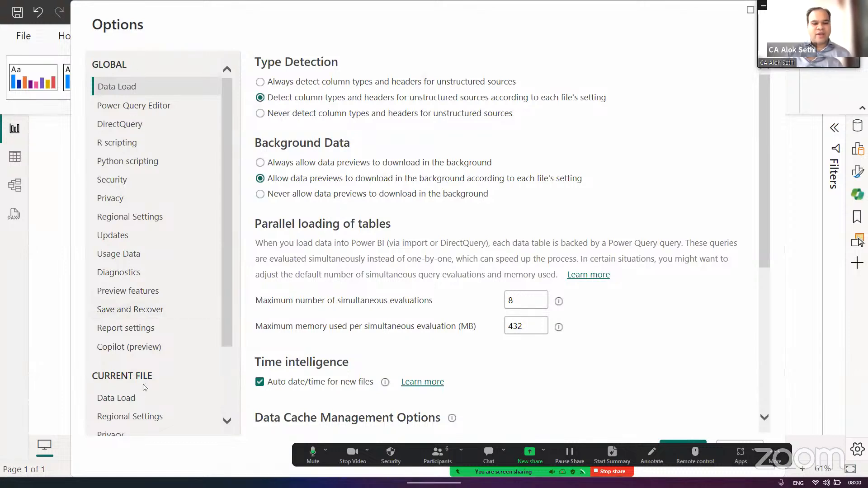
# - Look through the Global and Current File setting categories in the Options dialog
pyautogui.scroll(-2, 144, 386)
pyautogui.scroll(2, 144, 387)
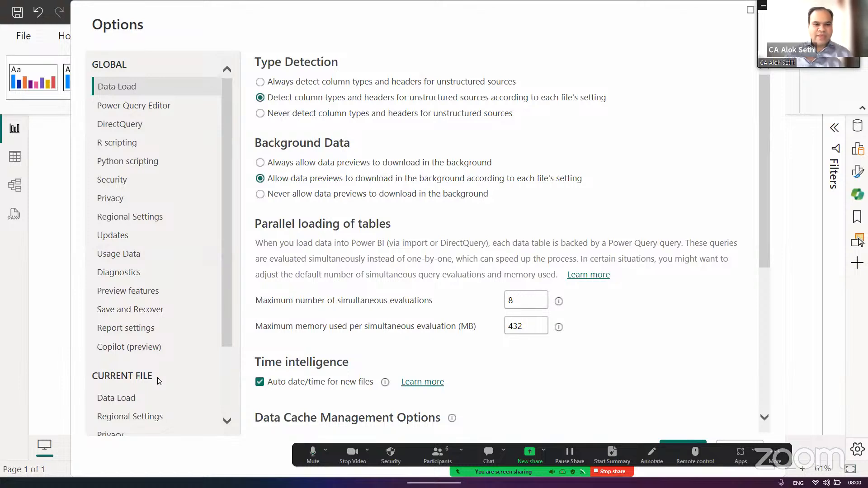
pyautogui.scroll(-5, 159, 381)
pyautogui.scroll(5, 159, 381)
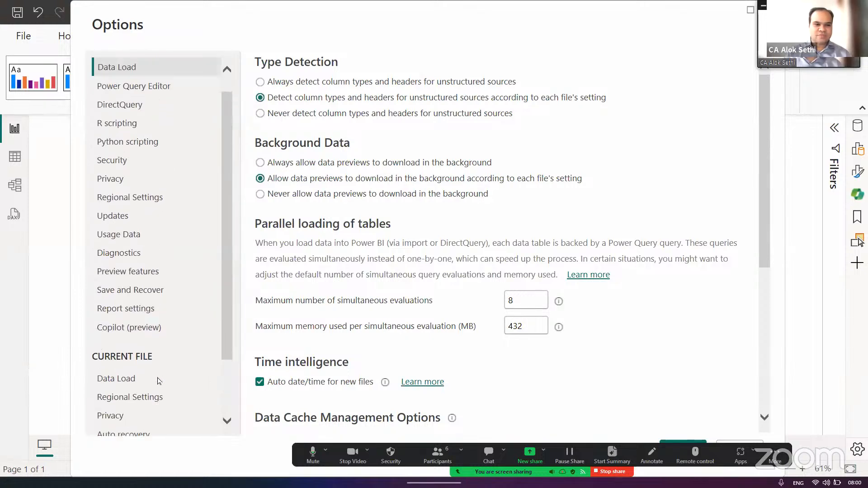
pyautogui.scroll(-4, 159, 381)
pyautogui.scroll(4, 158, 381)
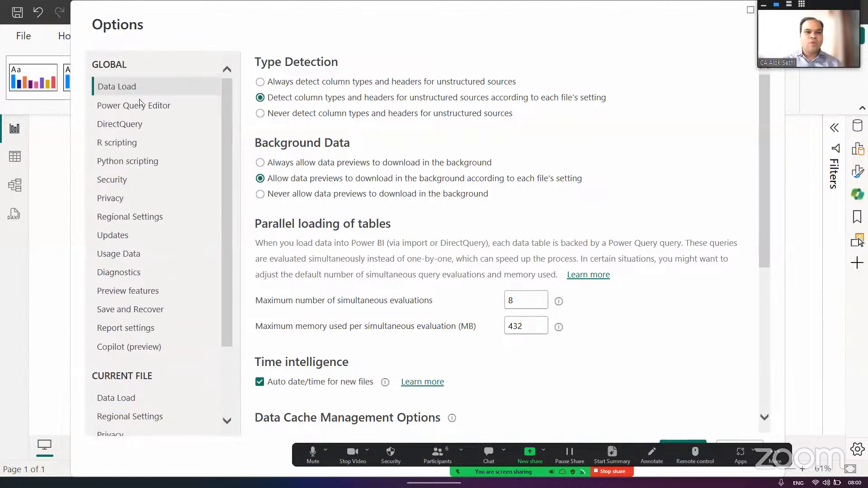
pyautogui.scroll(-5, 152, 317)
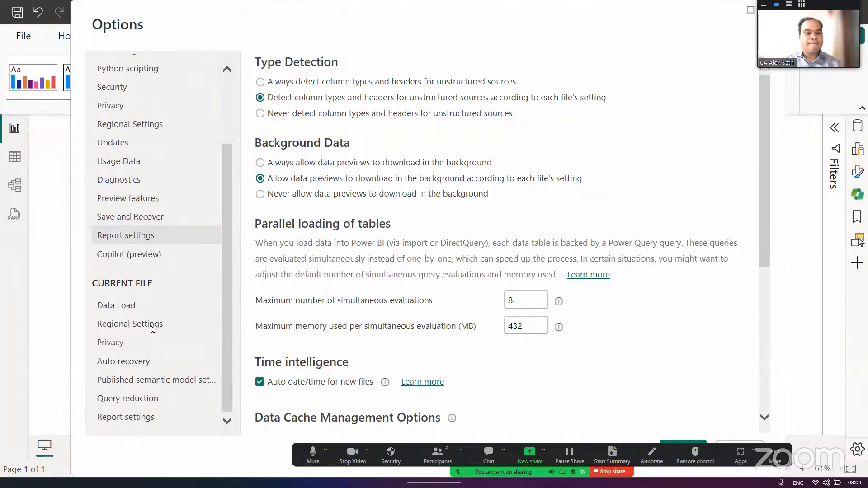
pyautogui.scroll(4, 152, 329)
pyautogui.scroll(1, 152, 329)
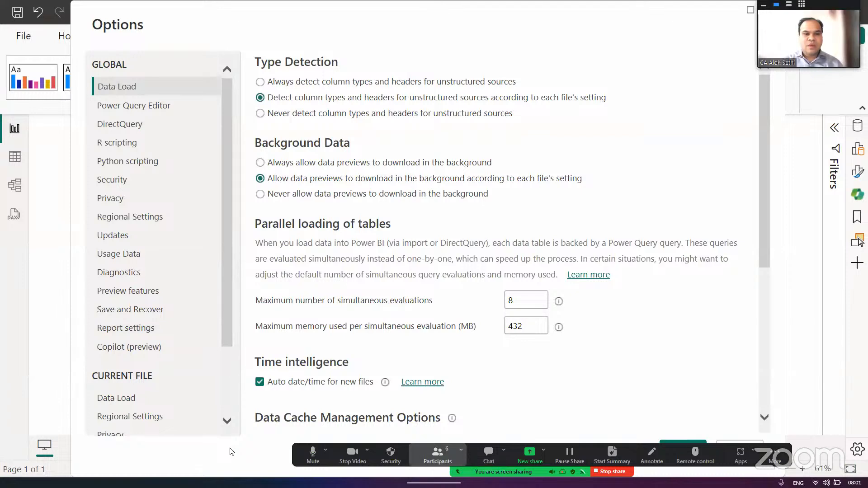
# - Show the list of meeting participants and close it again
pyautogui.click(437, 455)
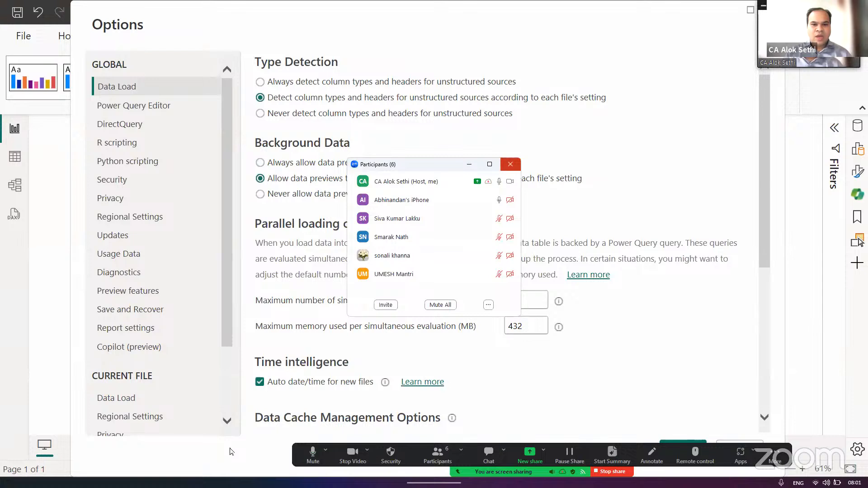
pyautogui.click(511, 164)
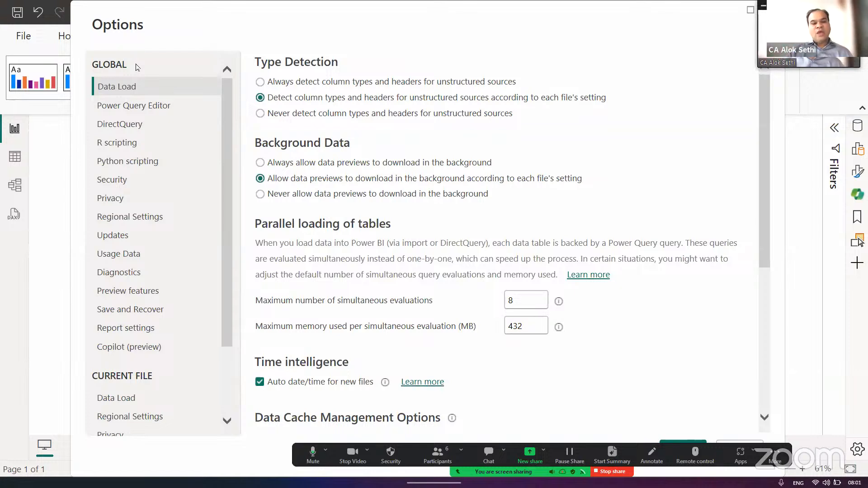
# - In the current file's regional settings, set the locale for import to Japanese (Japan)
pyautogui.scroll(-2, 138, 67)
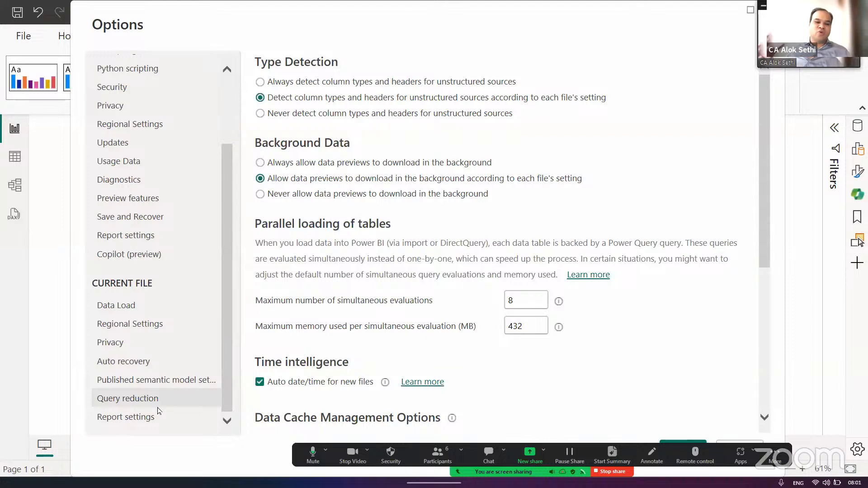
pyautogui.click(110, 323)
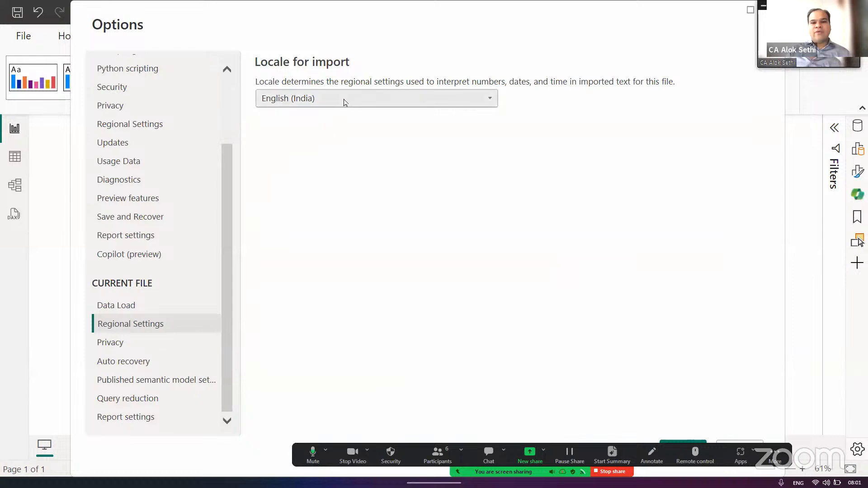
pyautogui.click(345, 102)
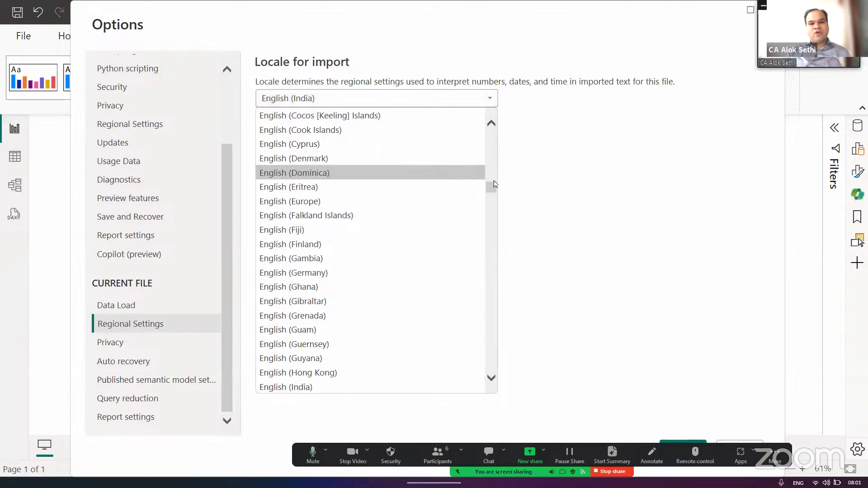
pyautogui.moveTo(492, 186); pyautogui.dragTo(500, 270)
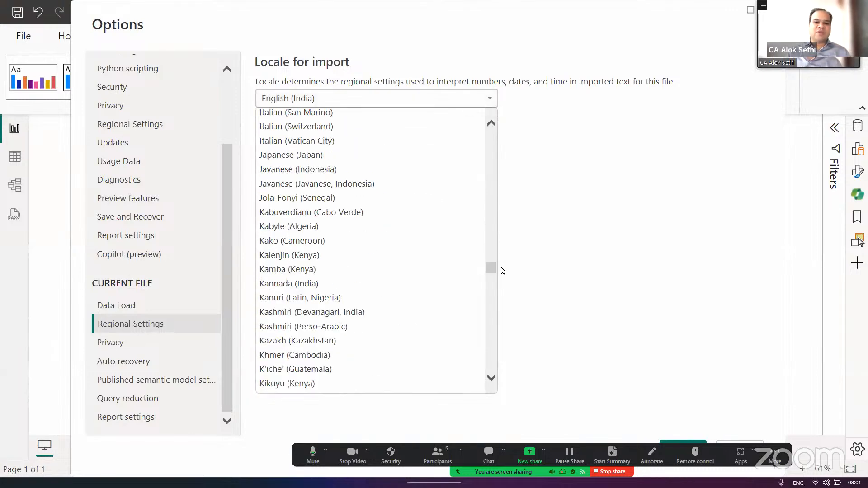
pyautogui.click(392, 157)
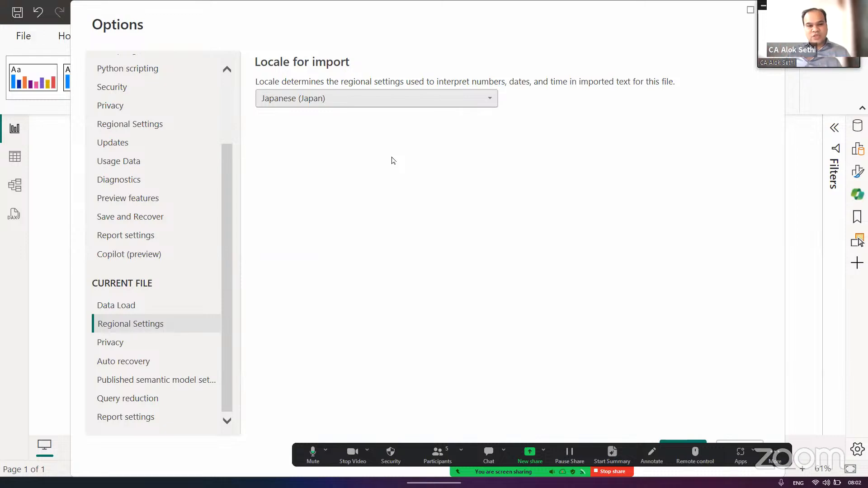
# - Search the import locale list for an India entry among the locales beginning with I
pyautogui.click(369, 97)
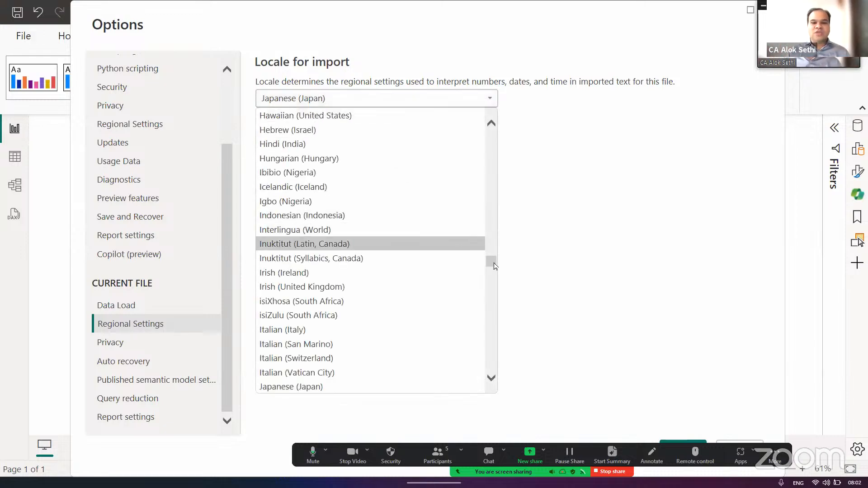
pyautogui.moveTo(494, 262); pyautogui.dragTo(488, 116)
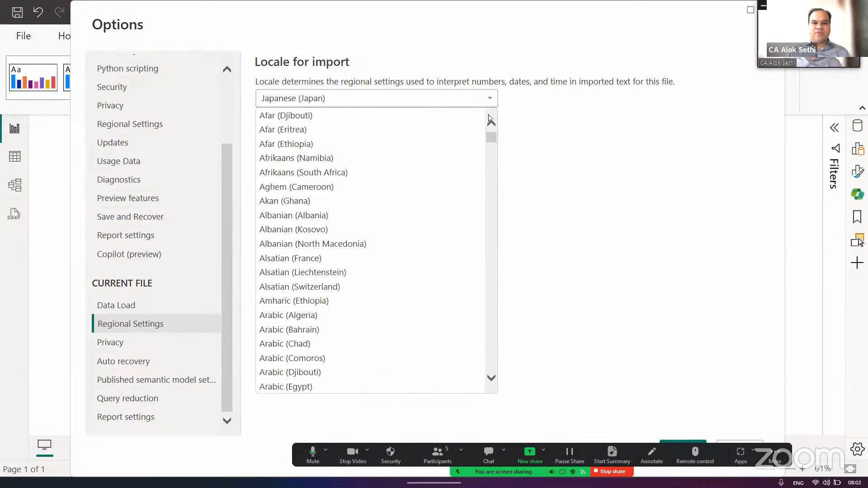
pyautogui.doubleClick(454, 104)
pyautogui.press('Down')
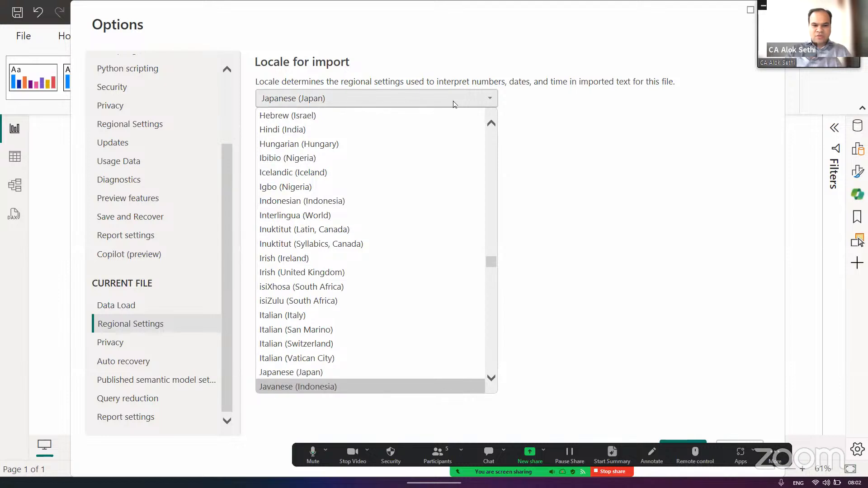
pyautogui.write('in')
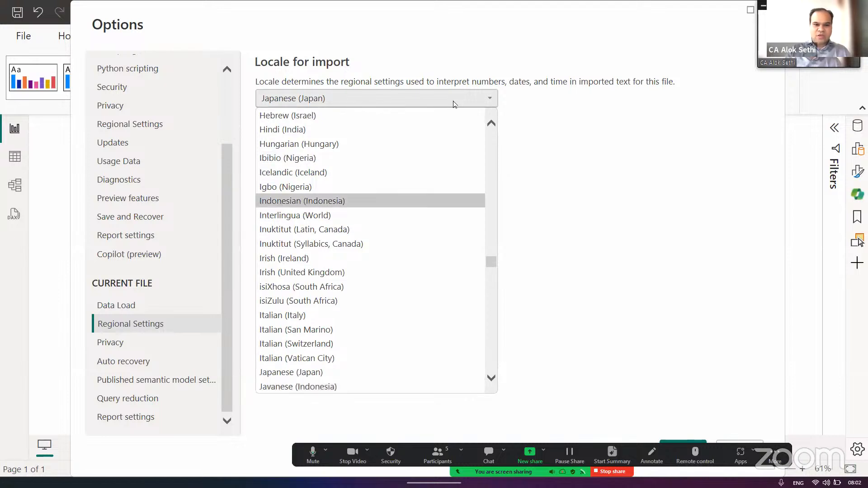
pyautogui.write('d')
pyautogui.press('i')
pyautogui.press('i')
pyautogui.press('i')
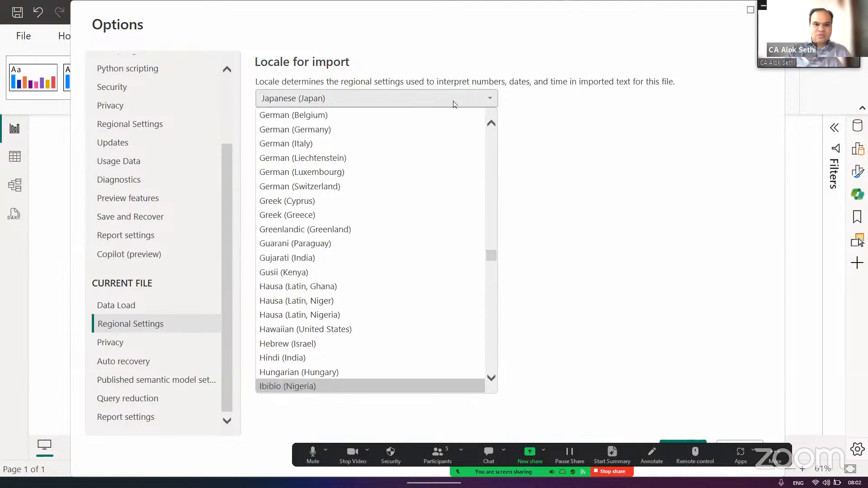
pyautogui.press('i')
pyautogui.press('i')
pyautogui.press('i')
pyautogui.press('i')
pyautogui.press('i')
pyautogui.press('i')
pyautogui.press('i')
pyautogui.press('i')
pyautogui.press('i')
pyautogui.press('i')
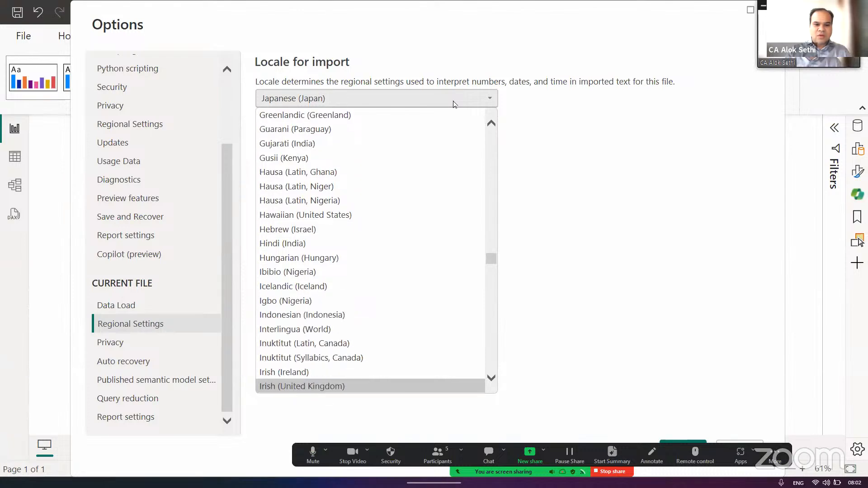
pyautogui.press('Down')
pyautogui.press('Down')
pyautogui.press('Down')
pyautogui.press('Down')
pyautogui.press('Down')
pyautogui.press('Down')
pyautogui.press('Down')
pyautogui.press('Down')
pyautogui.press('Down')
pyautogui.press('Down')
pyautogui.press('Down')
pyautogui.press('Down')
pyautogui.press('Down')
pyautogui.press('Down')
pyautogui.press('Down')
pyautogui.press('Down')
pyautogui.press('Down')
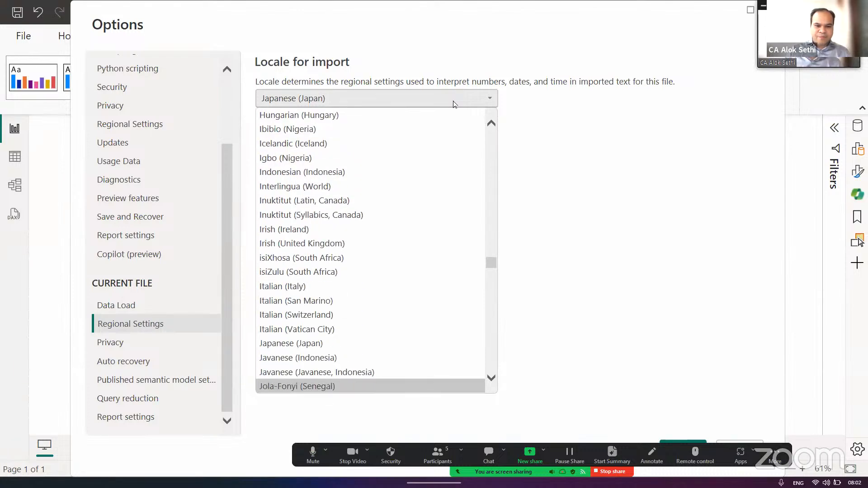
pyautogui.press('Up')
pyautogui.press('Up')
pyautogui.press('Up')
pyautogui.press('Up')
pyautogui.press('Up')
pyautogui.press('Up')
pyautogui.press('Up')
pyautogui.press('Up')
pyautogui.press('Up')
pyautogui.press('Up')
pyautogui.press('Up')
pyautogui.press('Up')
pyautogui.press('Up')
pyautogui.press('Up')
pyautogui.press('Up')
pyautogui.press('Up')
pyautogui.press('Up')
pyautogui.press('Up')
pyautogui.press('Up')
pyautogui.press('Up')
pyautogui.press('Up')
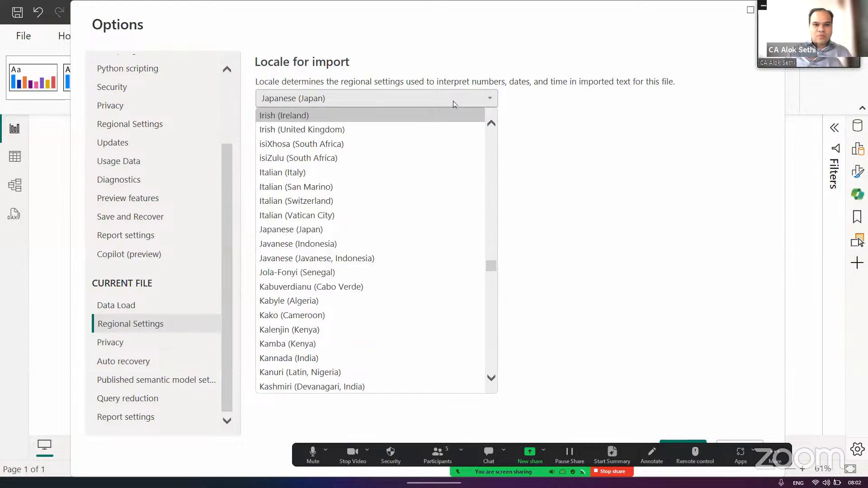
pyautogui.press('Up')
pyautogui.press('Up')
pyautogui.press('Up')
pyautogui.press('Up')
pyautogui.press('Up')
pyautogui.press('Up')
pyautogui.press('Up')
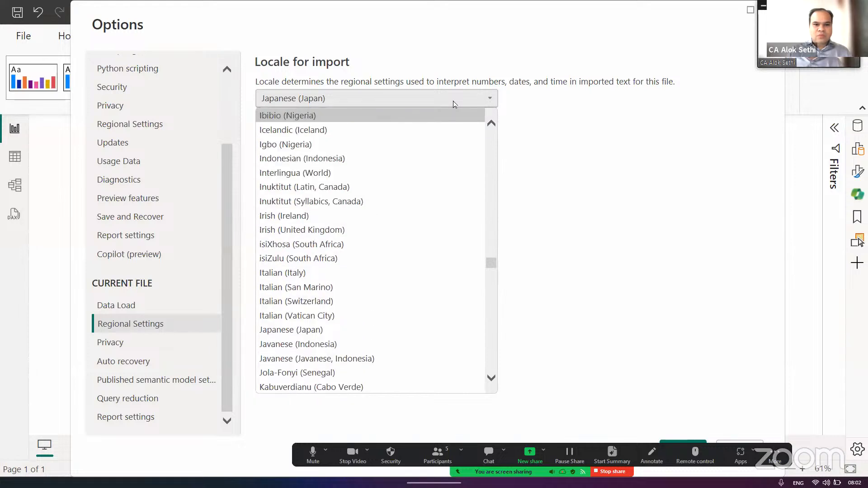
# - Look through the import locales beginning with N, around the Nepali entries
pyautogui.press('n')
pyautogui.press('Down')
pyautogui.press('Down')
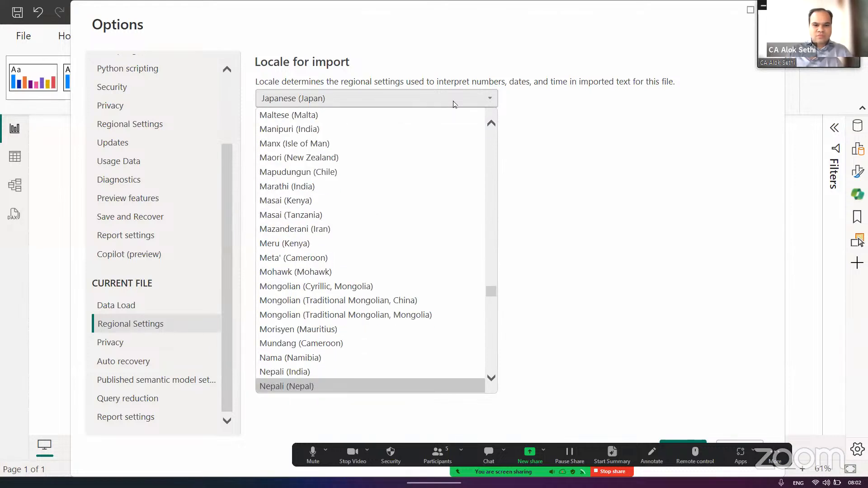
pyautogui.press('Down')
pyautogui.press('Down')
pyautogui.press('Up')
pyautogui.press('Up')
pyautogui.press('Up')
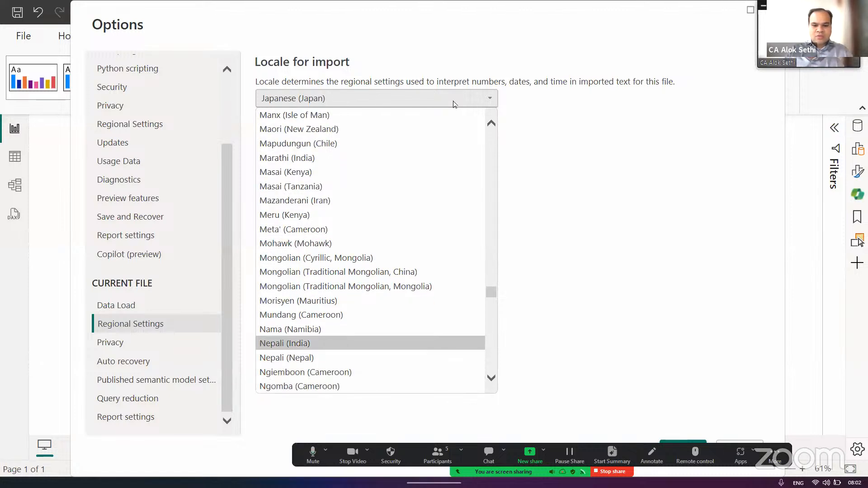
# - Set the current file's locale for import to English (India)
pyautogui.write('en')
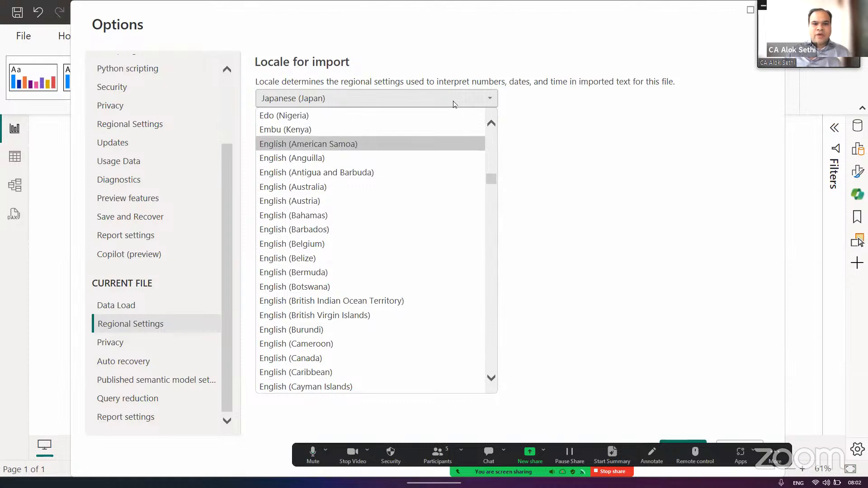
pyautogui.press('Down')
pyautogui.press('Down')
pyautogui.press('Down')
pyautogui.press('Down')
pyautogui.press('Down')
pyautogui.press('Down')
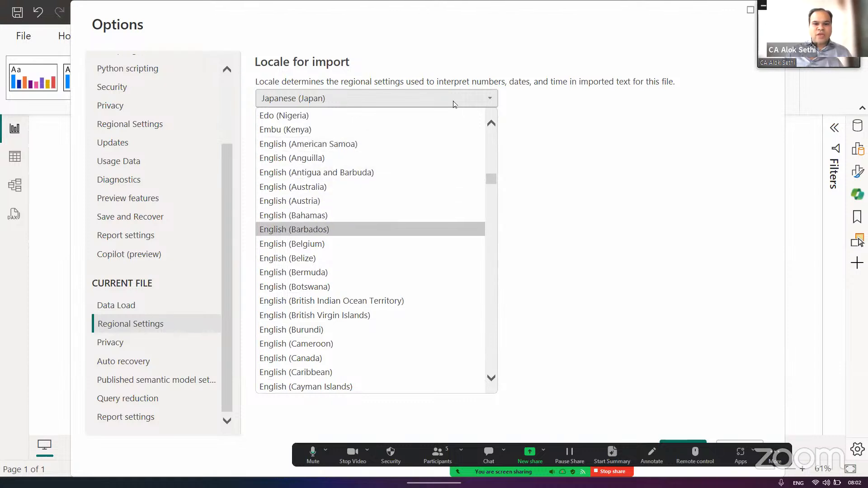
pyautogui.press('Down')
pyautogui.press('Down')
pyautogui.press('Down')
pyautogui.press('Down')
pyautogui.press('Down')
pyautogui.press('Down')
pyautogui.press('Down')
pyautogui.press('Down')
pyautogui.press('Down')
pyautogui.press('Down')
pyautogui.press('Down')
pyautogui.press('Down')
pyautogui.press('Down')
pyautogui.press('Down')
pyautogui.press('Down')
pyautogui.press('Down')
pyautogui.press('Down')
pyautogui.press('Down')
pyautogui.press('Down')
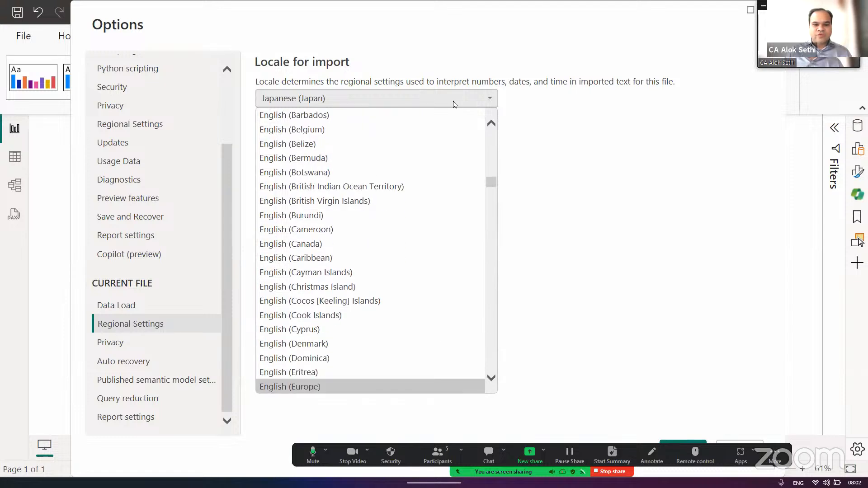
pyautogui.press('Down')
pyautogui.press('Down')
pyautogui.press('Down')
pyautogui.press('Down')
pyautogui.press('Down')
pyautogui.press('Down')
pyautogui.press('Down')
pyautogui.press('Down')
pyautogui.press('Down')
pyautogui.press('Down')
pyautogui.press('Down')
pyautogui.press('Down')
pyautogui.press('Down')
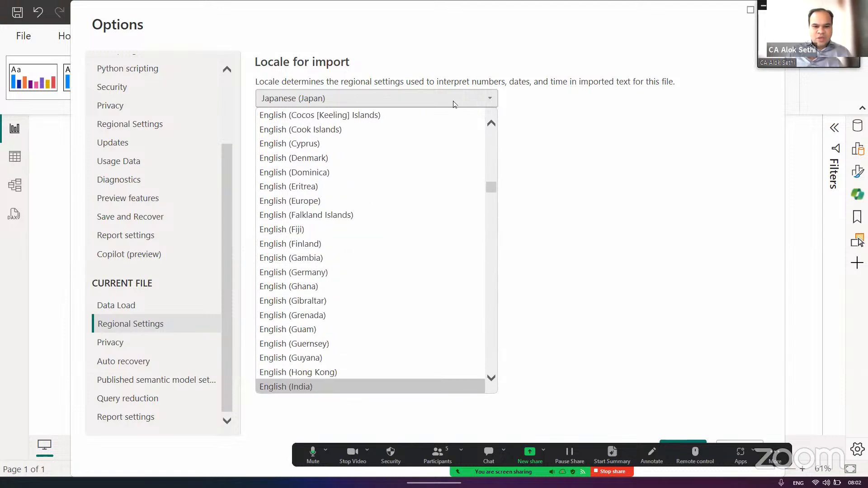
pyautogui.press('Down')
pyautogui.press('Down')
pyautogui.press('Down')
pyautogui.press('Down')
pyautogui.press('Down')
pyautogui.press('Down')
pyautogui.press('Down')
pyautogui.press('Up')
pyautogui.press('Up')
pyautogui.press('Up')
pyautogui.press('Up')
pyautogui.press('Up')
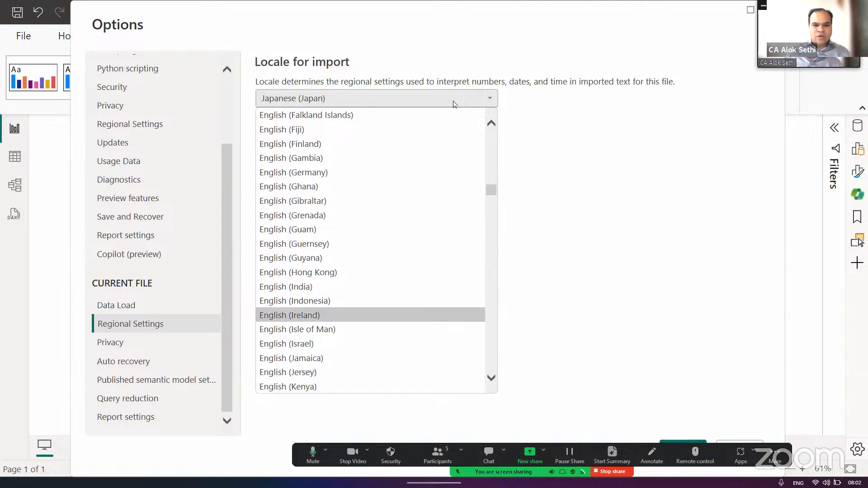
pyautogui.press('Up')
pyautogui.press('Up')
pyautogui.press('Return')
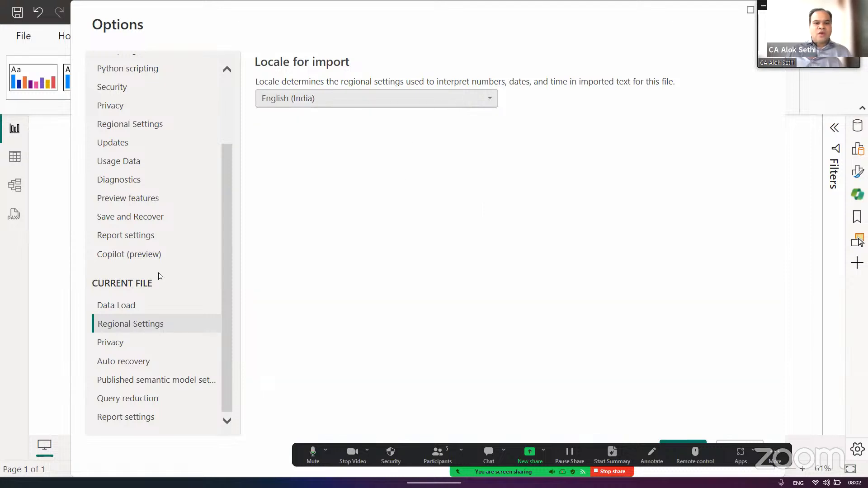
# - In the global preview features, enable Q&A for live connected Analysis Services databases
pyautogui.scroll(2, 180, 95)
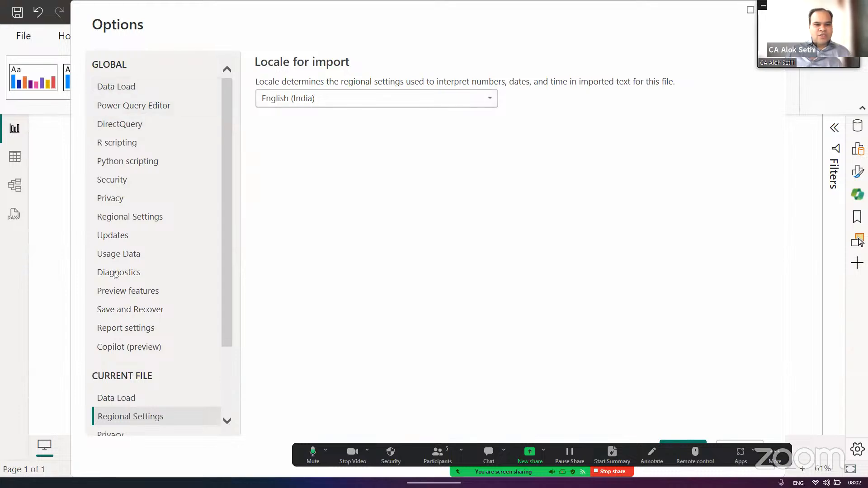
pyautogui.click(113, 297)
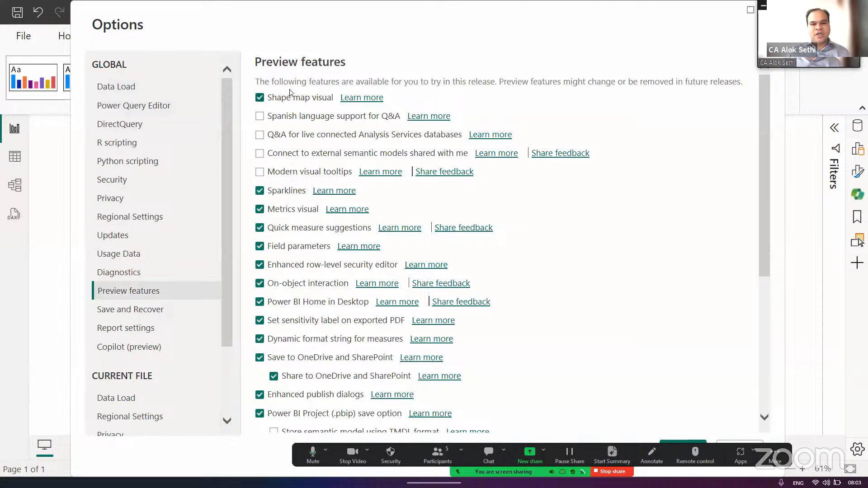
pyautogui.scroll(-5, 571, 252)
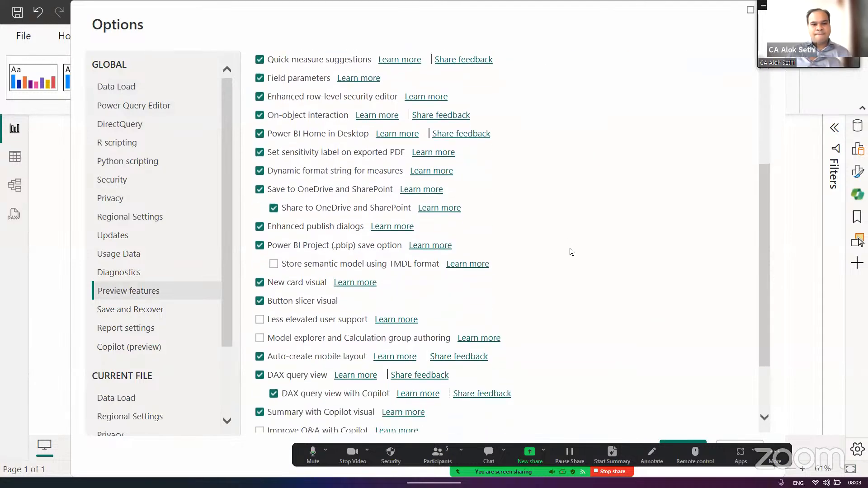
pyautogui.scroll(-1, 571, 251)
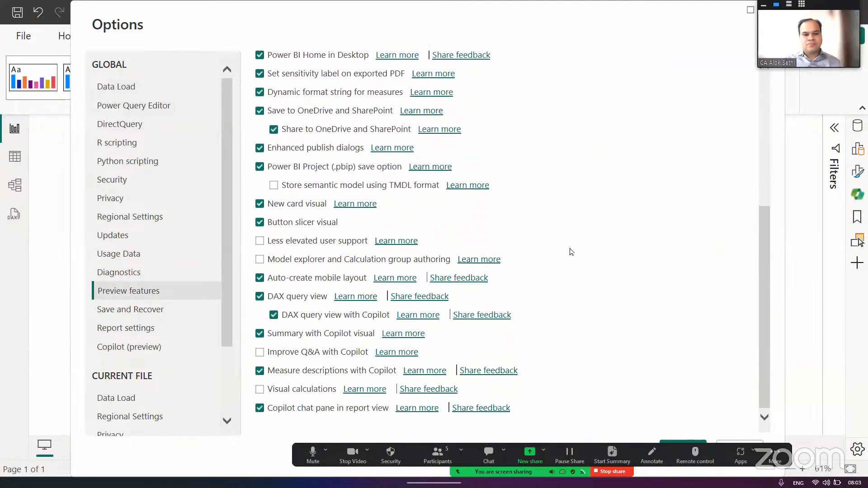
pyautogui.scroll(5, 571, 252)
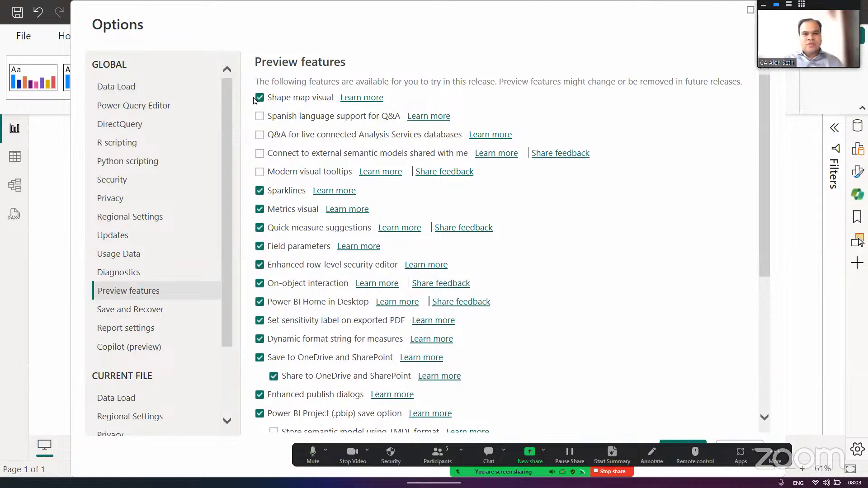
pyautogui.click(261, 135)
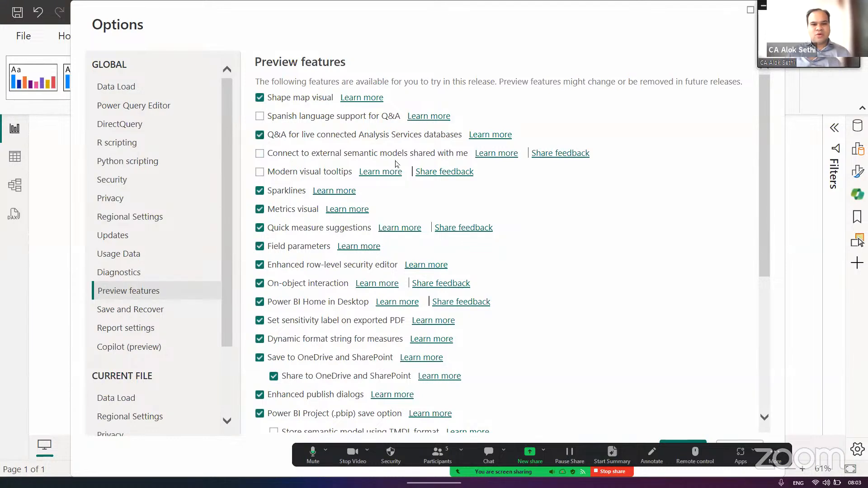
# - Switch the On-object interaction preview feature off and back on
pyautogui.scroll(-2, 524, 252)
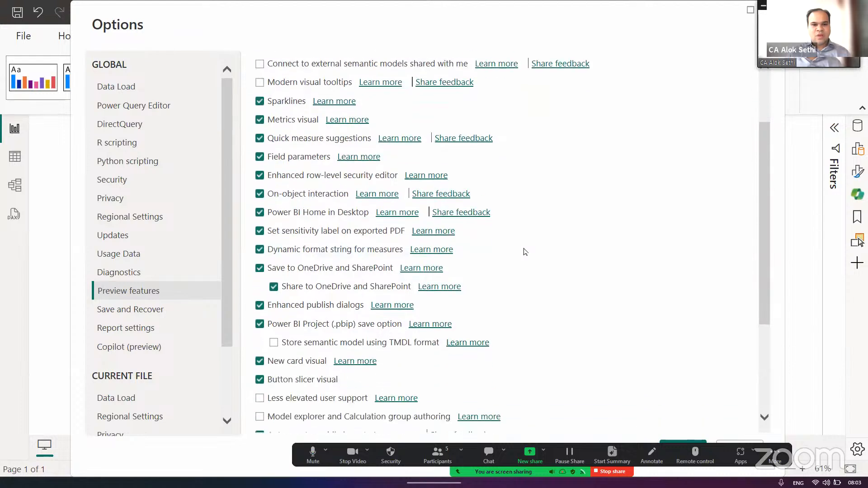
pyautogui.click(259, 190)
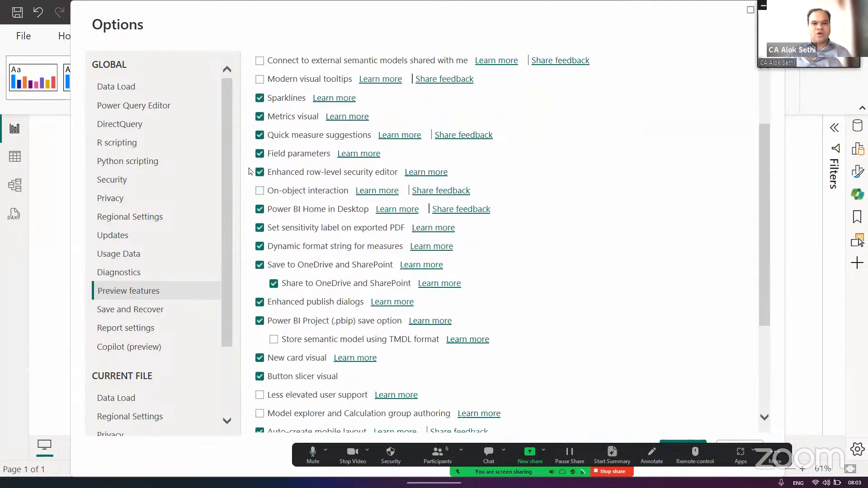
pyautogui.click(259, 191)
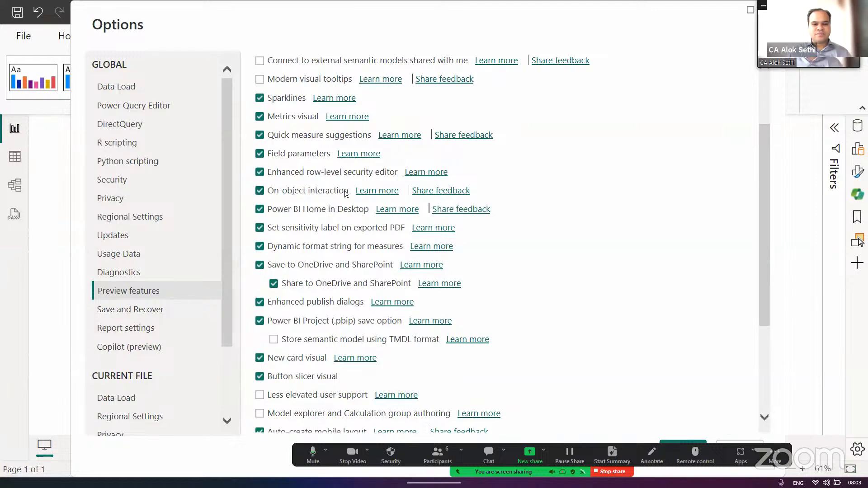
# - Review the list of preview features and enable Visual calculations
pyautogui.scroll(-3, 467, 285)
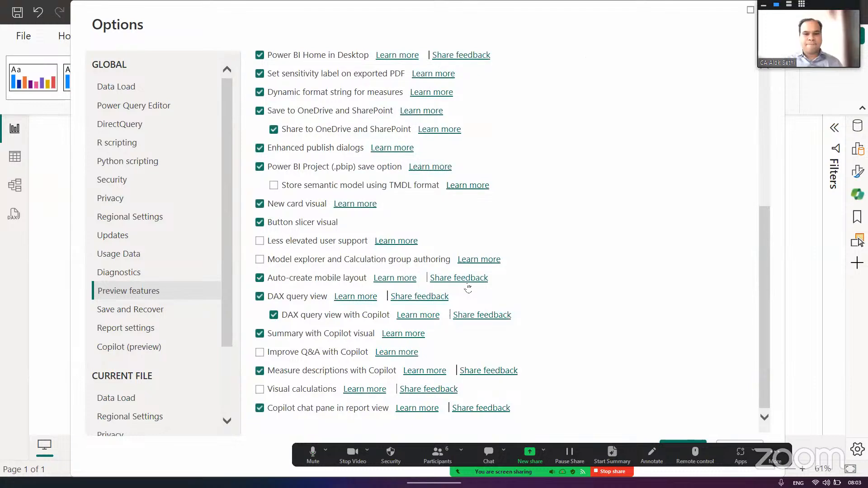
pyautogui.scroll(3, 468, 287)
pyautogui.scroll(3, 468, 287)
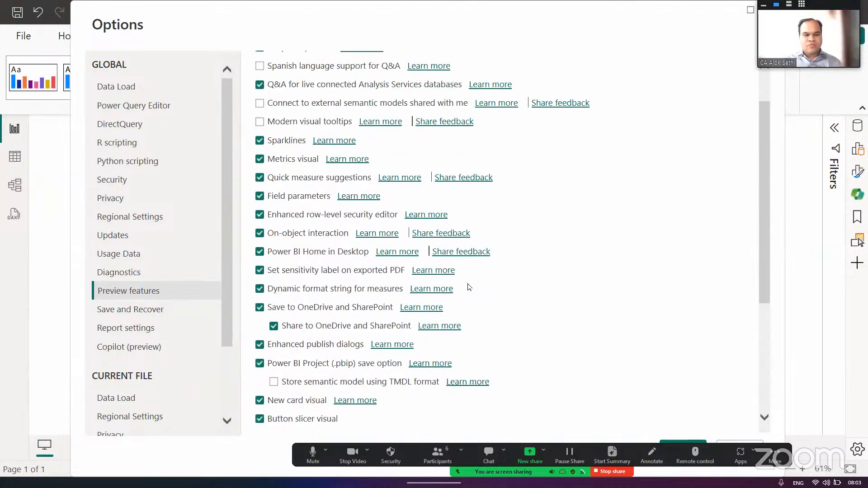
pyautogui.scroll(2, 467, 287)
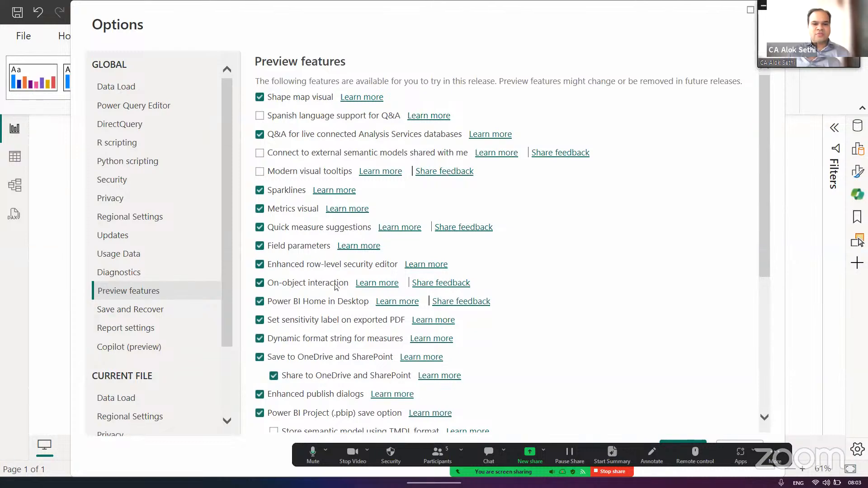
pyautogui.scroll(-5, 333, 295)
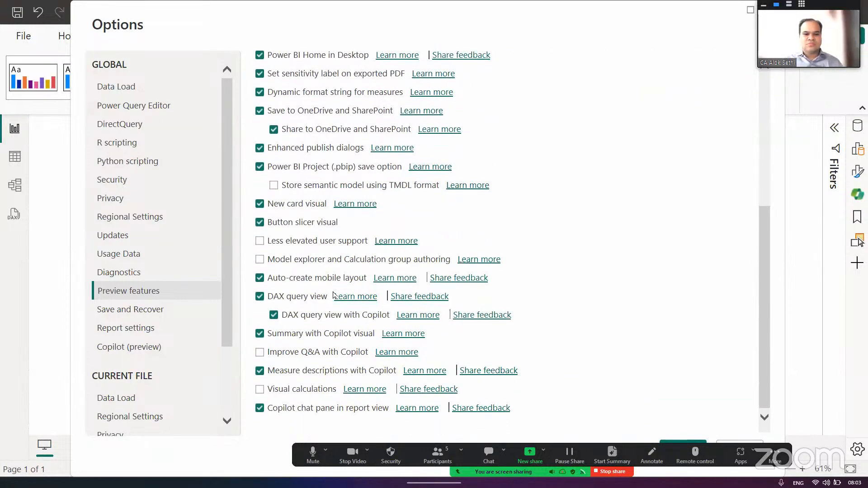
pyautogui.click(260, 390)
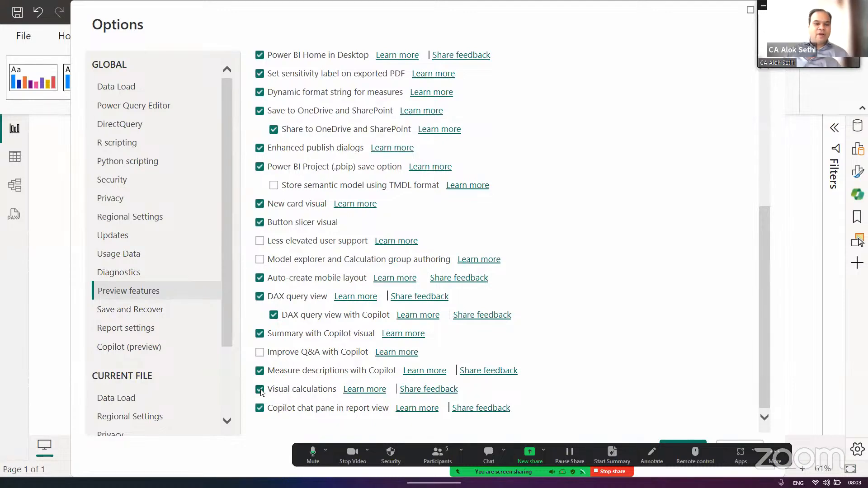
# - Underline On-object interaction, Sparklines, Metrics visual and Shape map visual in red with the meeting's annotation pen, and clear all drawings
pyautogui.scroll(5, 307, 217)
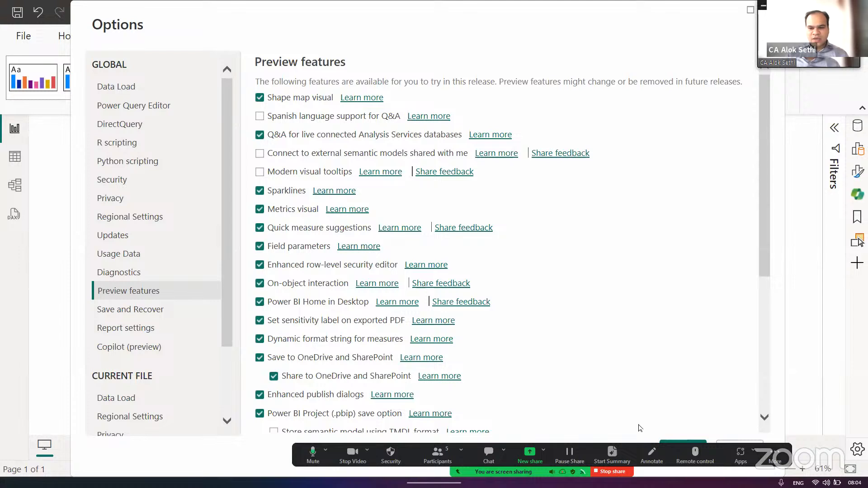
pyautogui.click(651, 453)
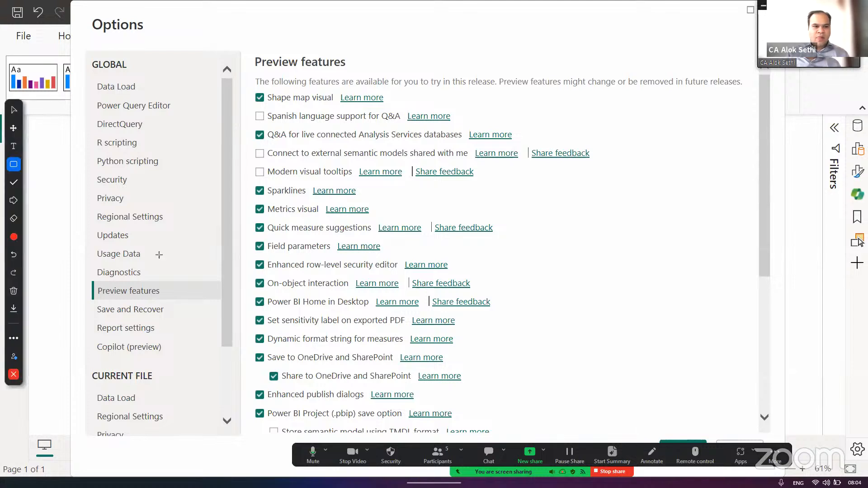
pyautogui.click(35, 183)
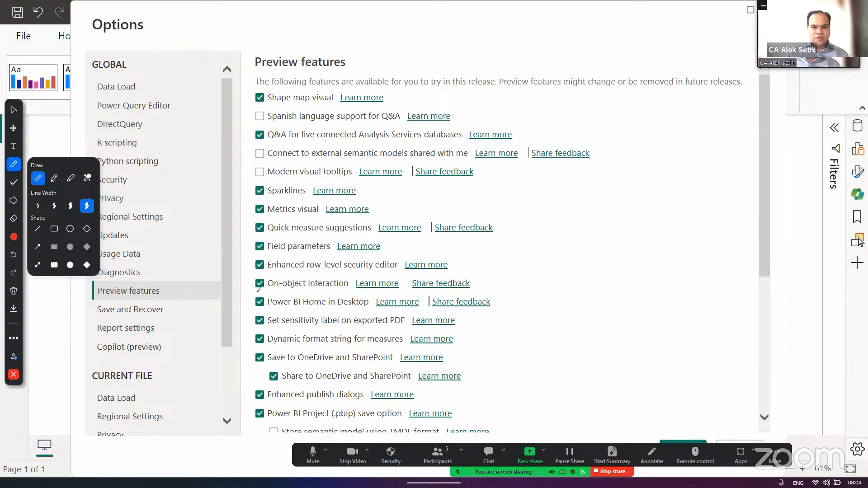
pyautogui.moveTo(257, 292); pyautogui.dragTo(356, 287)
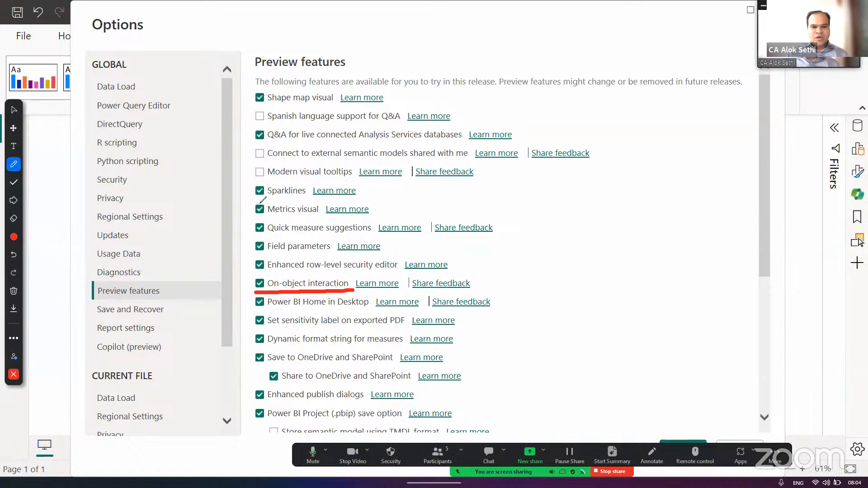
pyautogui.moveTo(256, 202)
pyautogui.mouseDown()
pyautogui.moveTo(293, 202)
pyautogui.moveTo(265, 218)
pyautogui.moveTo(313, 219)
pyautogui.mouseUp()
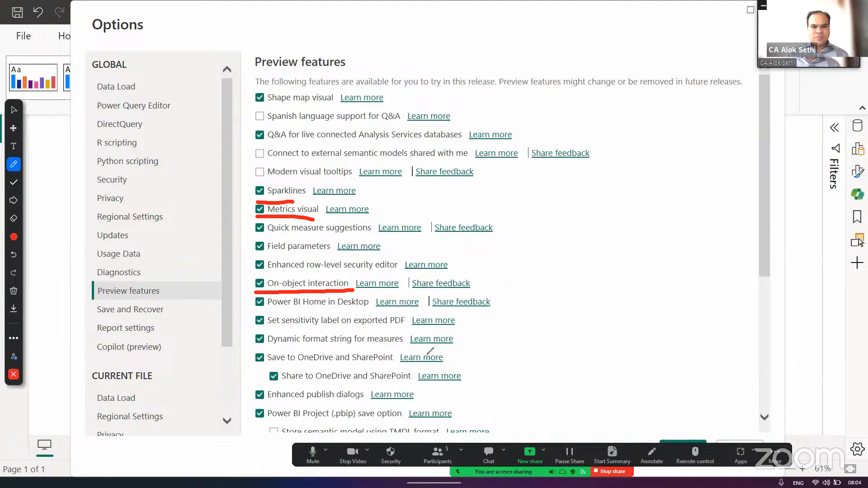
pyautogui.moveTo(252, 104); pyautogui.dragTo(329, 107)
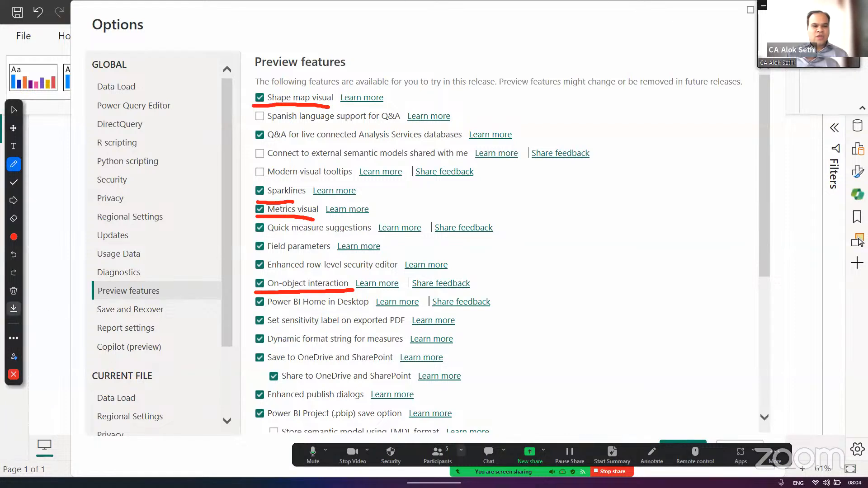
pyautogui.click(14, 291)
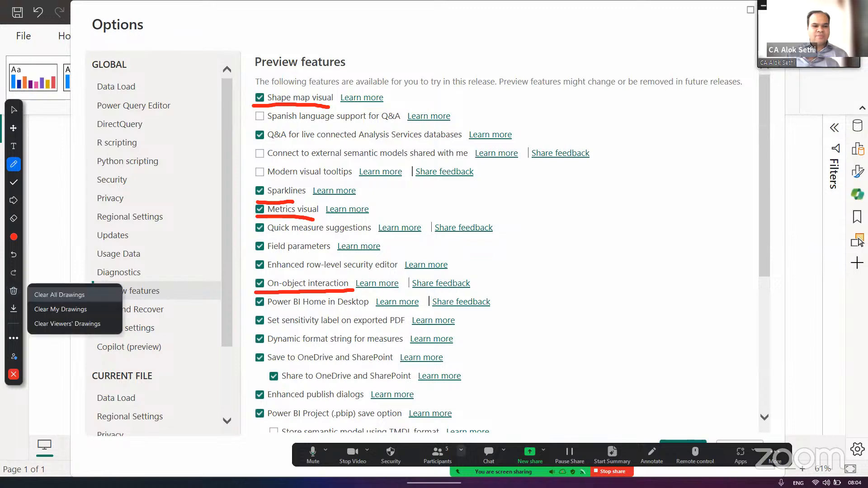
pyautogui.click(63, 294)
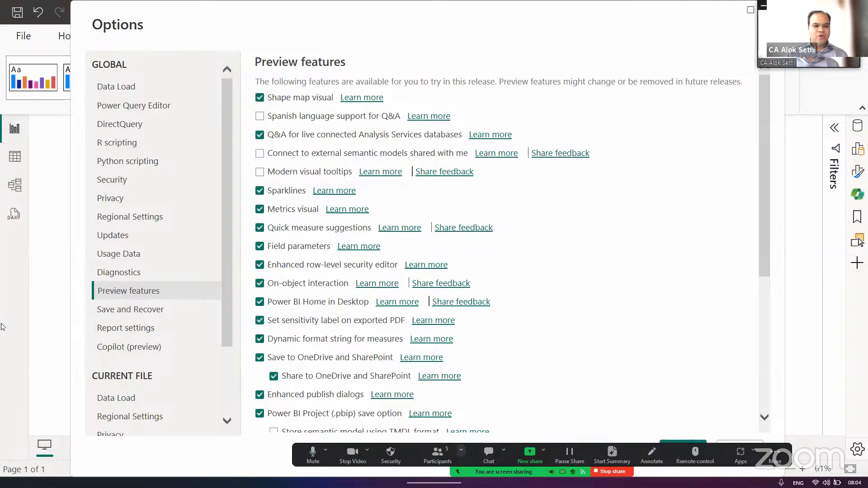
# - In the Save and Recover options, keep the last auto recovery version when closing without saving
pyautogui.scroll(-5, 293, 341)
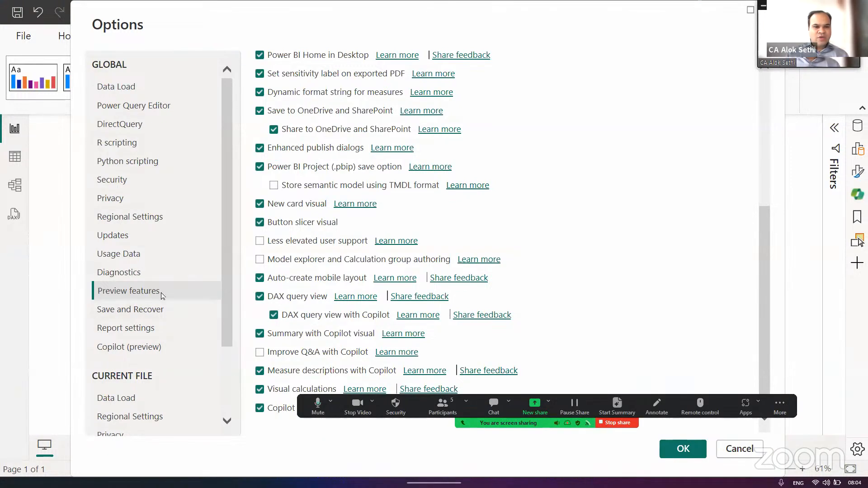
pyautogui.click(157, 311)
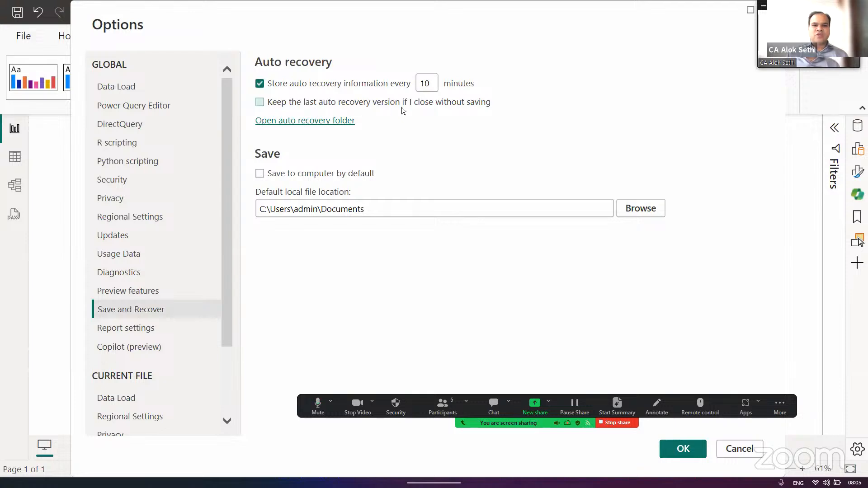
pyautogui.click(260, 103)
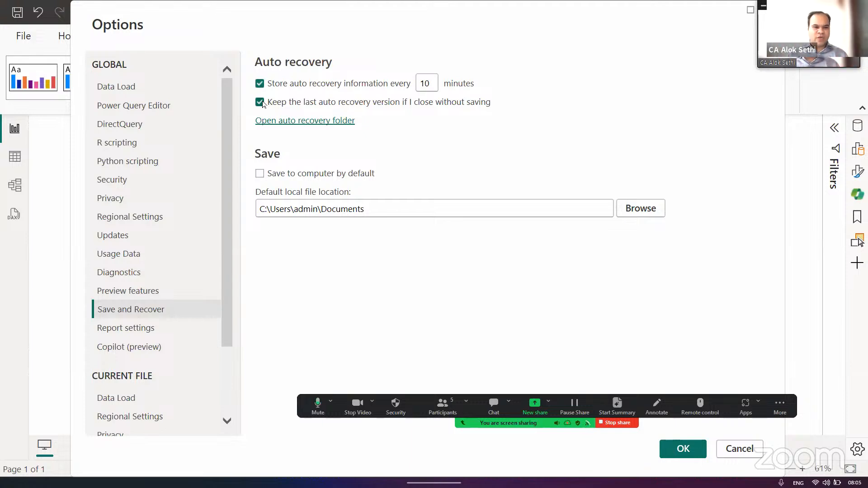
# - Review the global Updates and Regional Settings options and go over the preview features list again
pyautogui.click(113, 237)
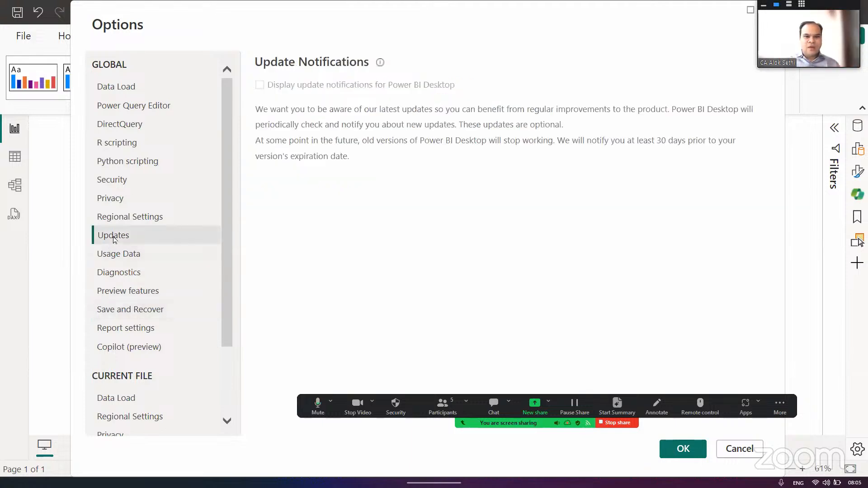
pyautogui.click(116, 224)
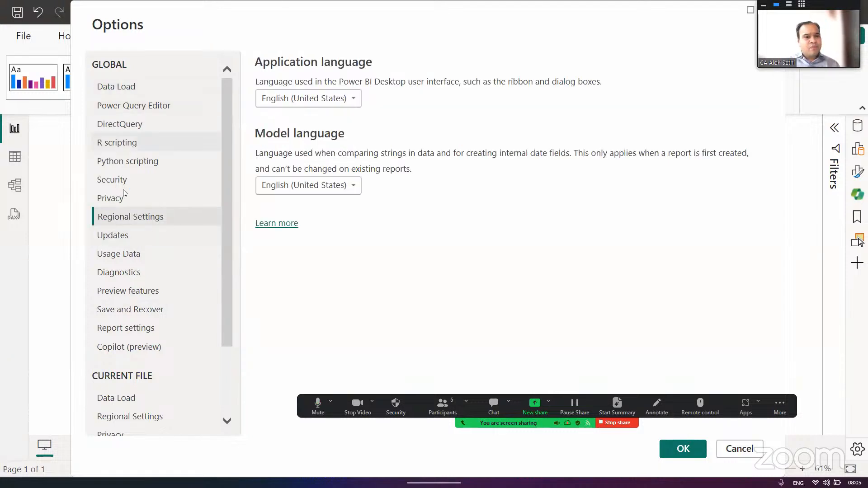
pyautogui.click(124, 294)
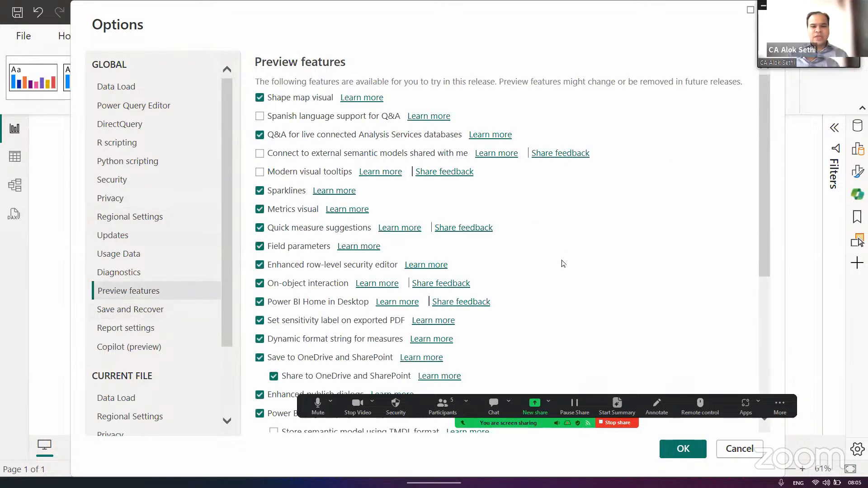
pyautogui.scroll(-2, 562, 260)
pyautogui.scroll(1, 563, 263)
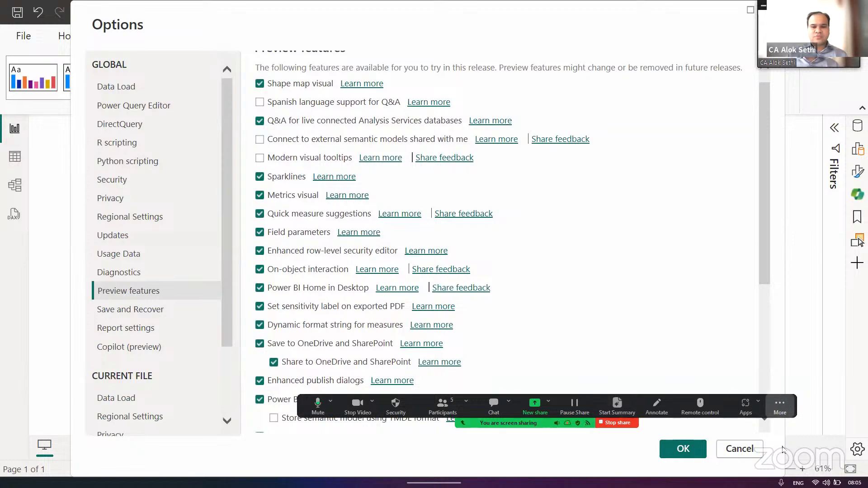
# - Capture a screenshot of the Options window showing the beginning of the Preview features list
pyautogui.scroll(-8, 663, 376)
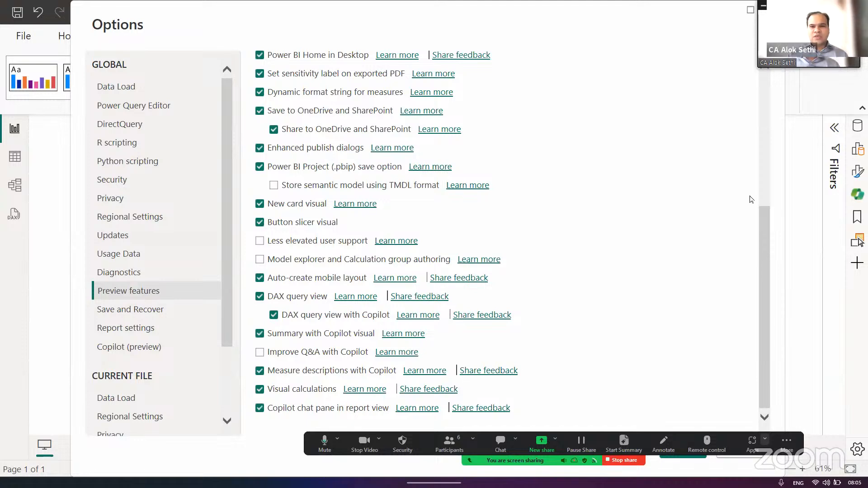
pyautogui.scroll(5, 750, 199)
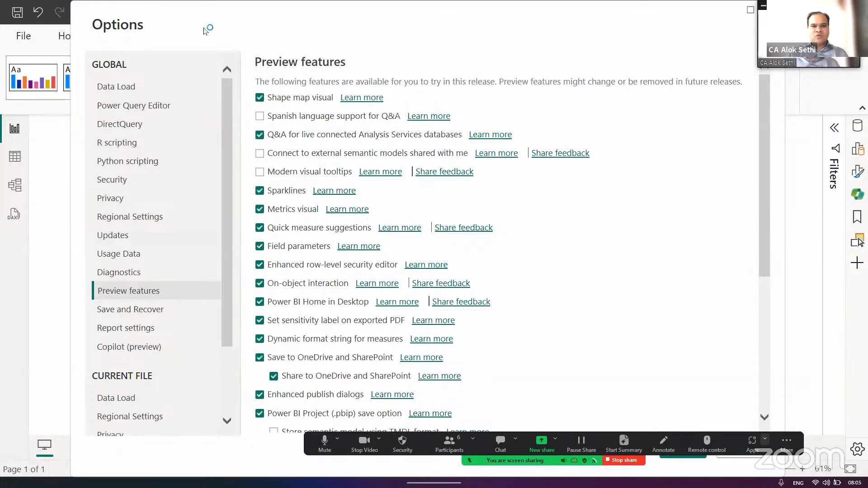
pyautogui.press('super+shift+s')
pyautogui.moveTo(244, 38); pyautogui.dragTo(622, 427)
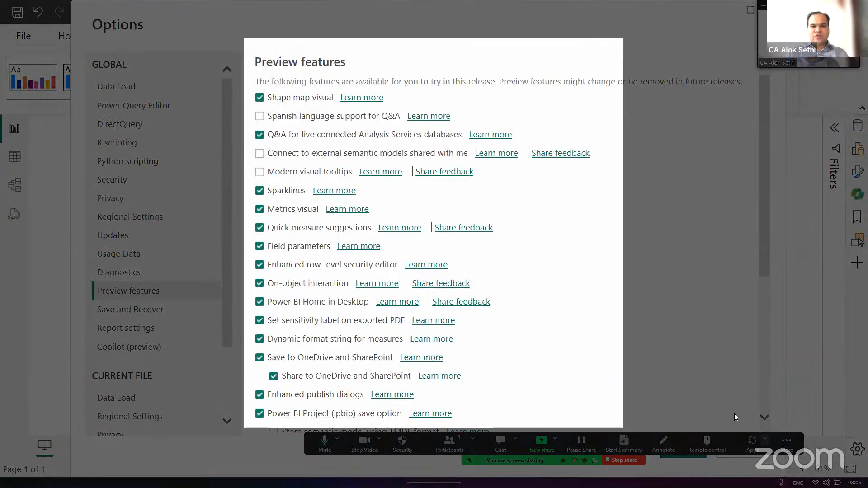
pyautogui.moveTo(734, 416)
pyautogui.mouseDown()
pyautogui.moveTo(764, 436)
pyautogui.moveTo(748, 425)
pyautogui.moveTo(824, 411)
pyautogui.moveTo(759, 427)
pyautogui.moveTo(761, 418)
pyautogui.moveTo(746, 416)
pyautogui.mouseUp()
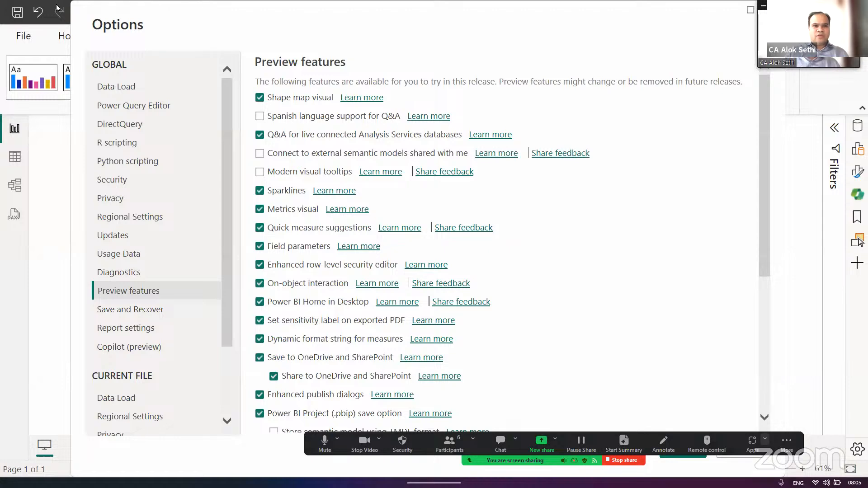
pyautogui.press('super+shift+s')
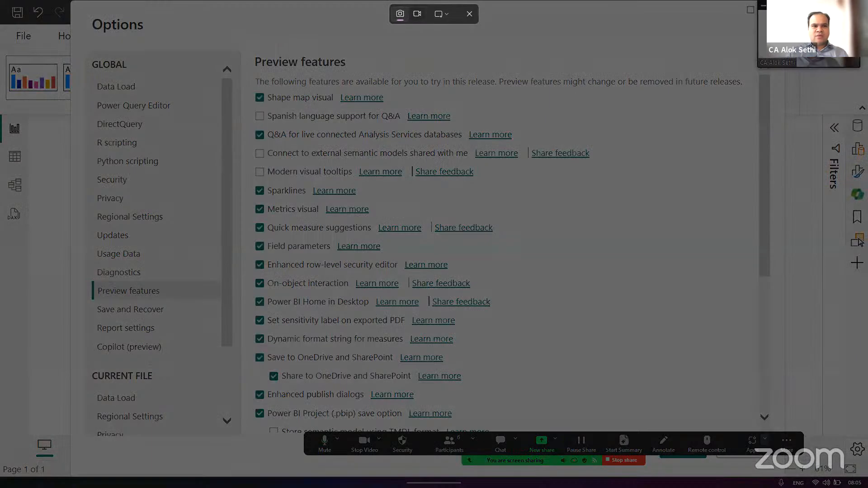
pyautogui.moveTo(73, 1); pyautogui.dragTo(759, 409)
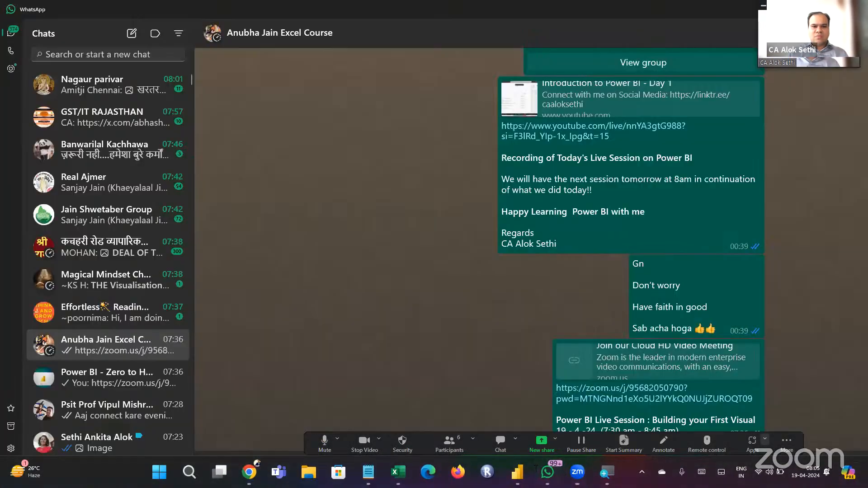
# - Switch to WhatsApp and send the screenshot to the "Power BI - Zero to Hero" group, captioned "Power BI Global Settings - File - Options - Options"
pyautogui.click(547, 472)
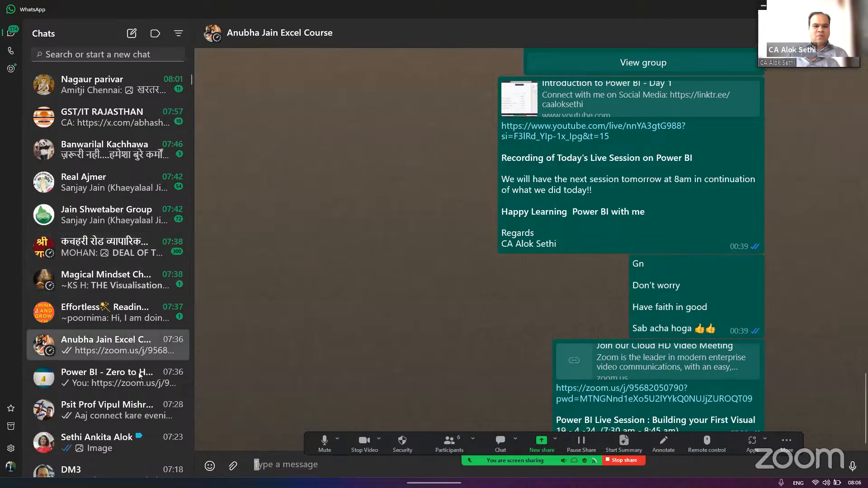
pyautogui.click(113, 378)
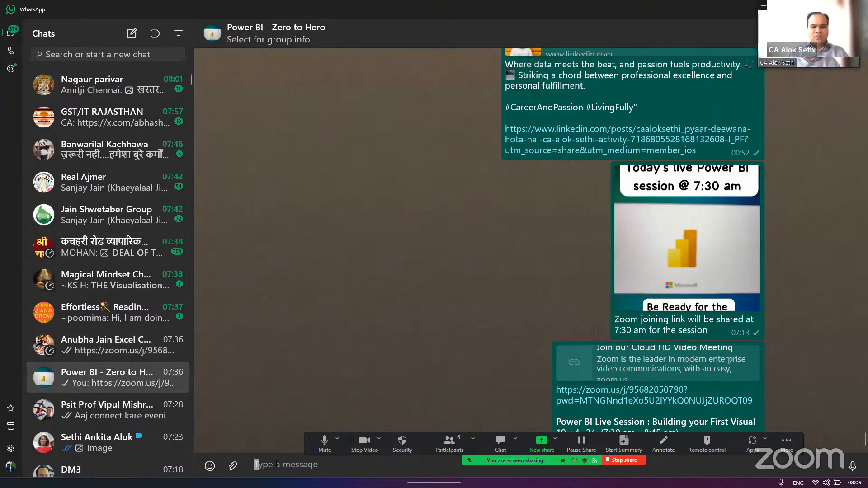
pyautogui.hotkey('ctrl', 'v')
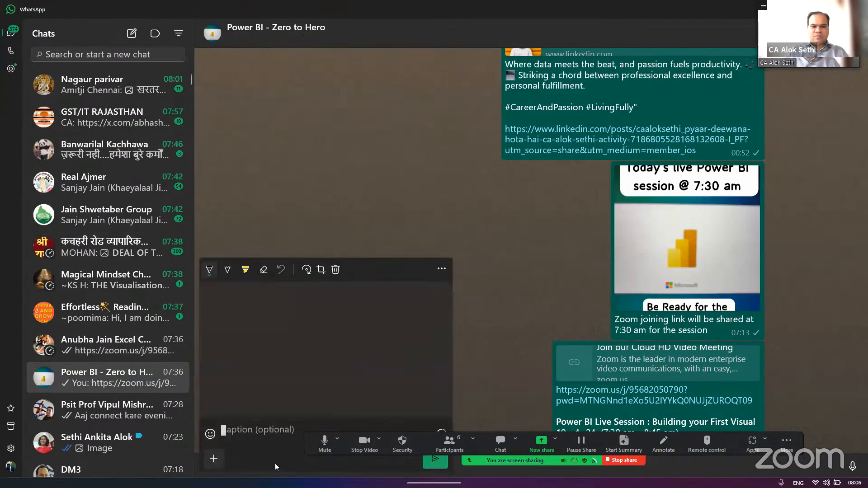
pyautogui.write('Power BI B')
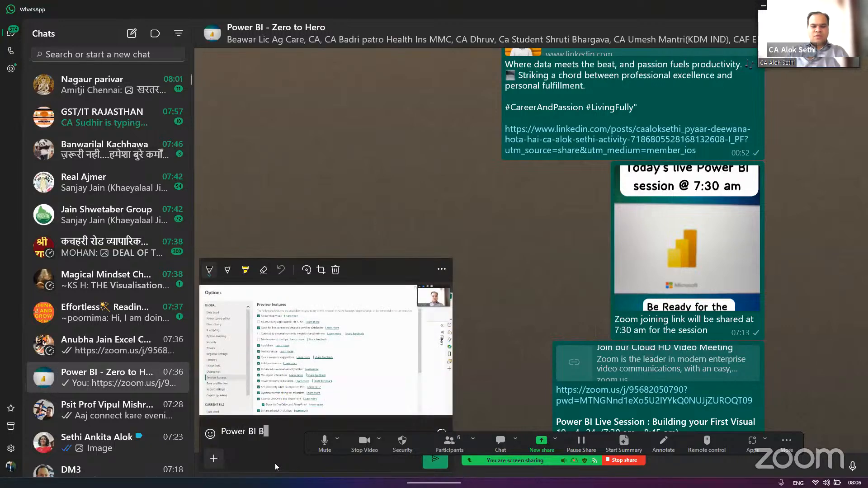
pyautogui.press('BackSpace')
pyautogui.write('Glo')
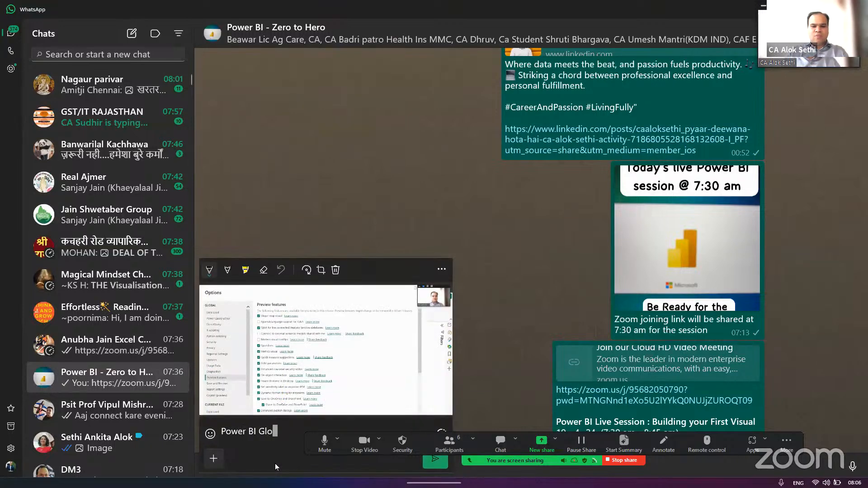
pyautogui.write('bal Sett')
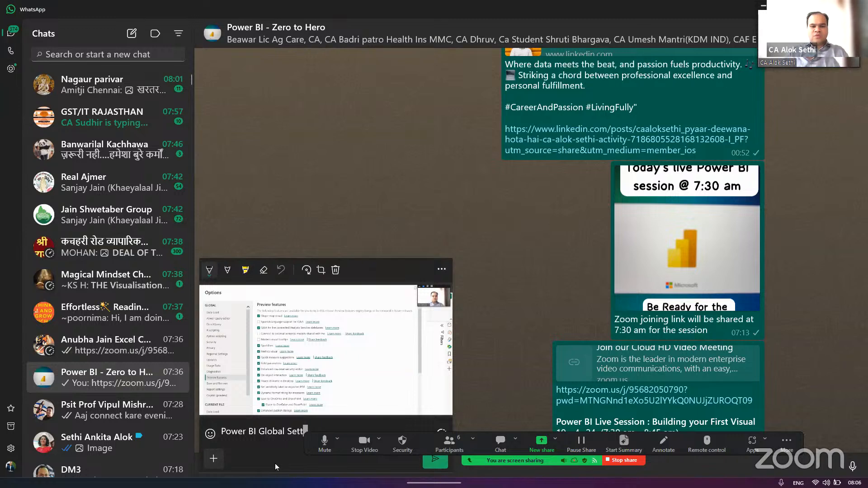
pyautogui.write('ings - F')
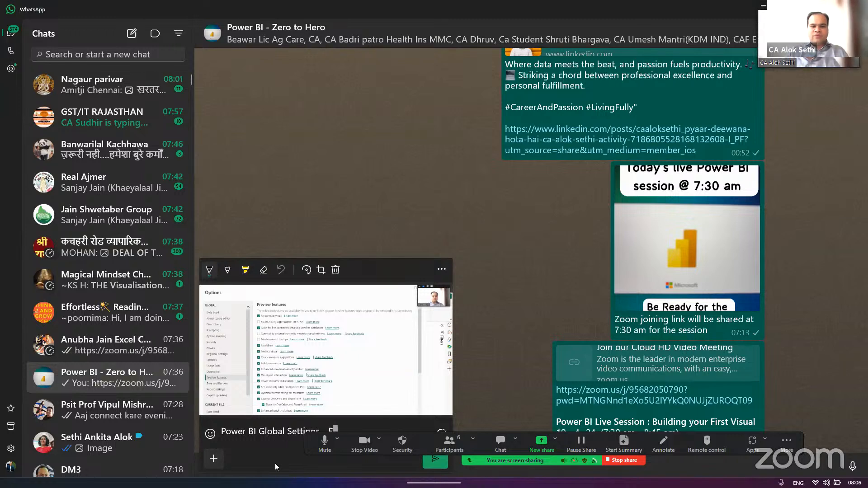
pyautogui.write('ile - O')
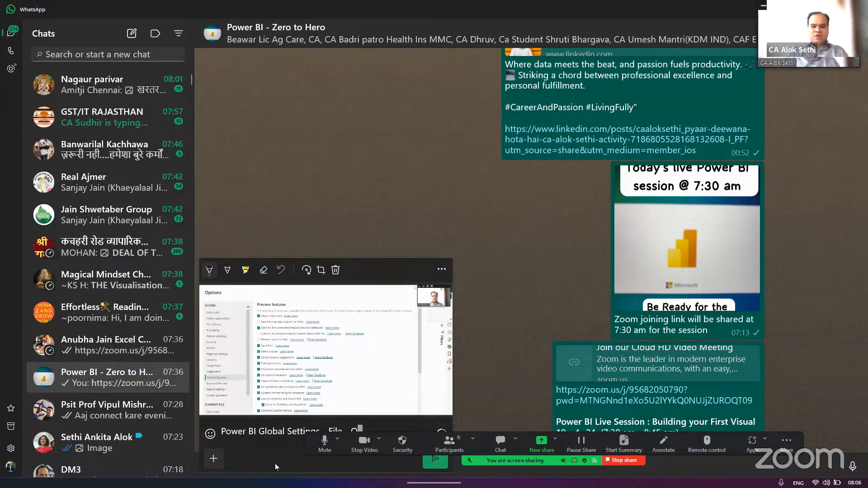
pyautogui.write('ptions')
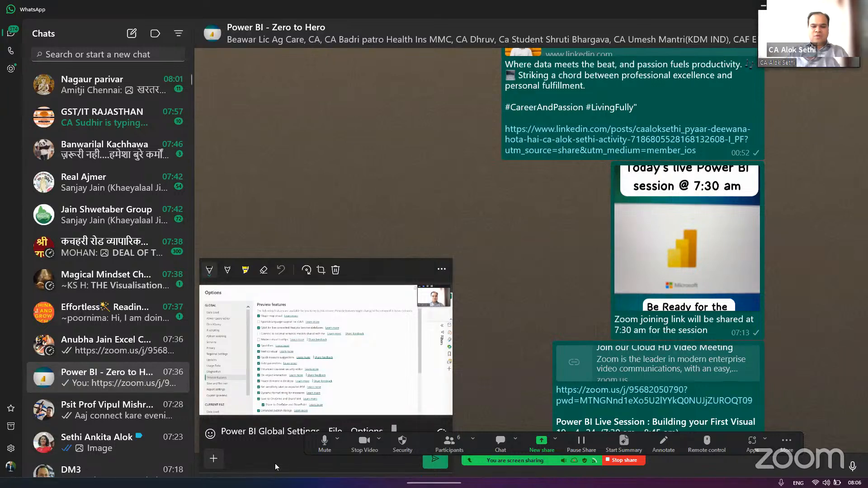
pyautogui.write(' - Options')
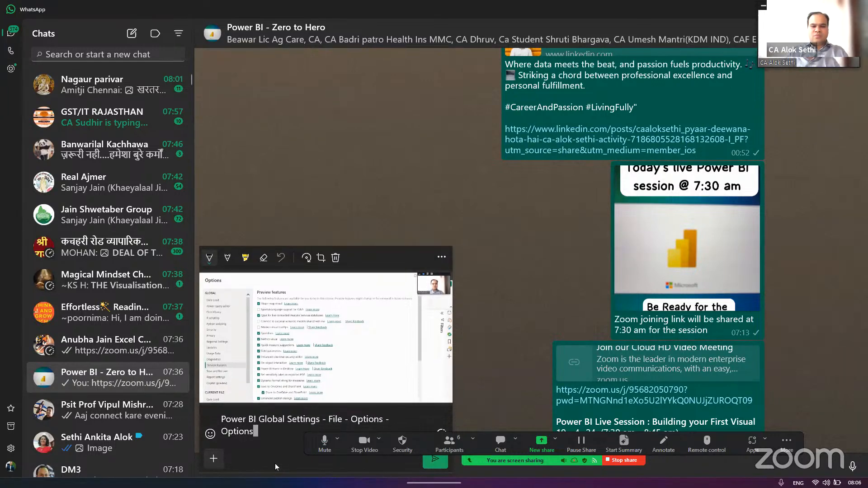
pyautogui.press('Return')
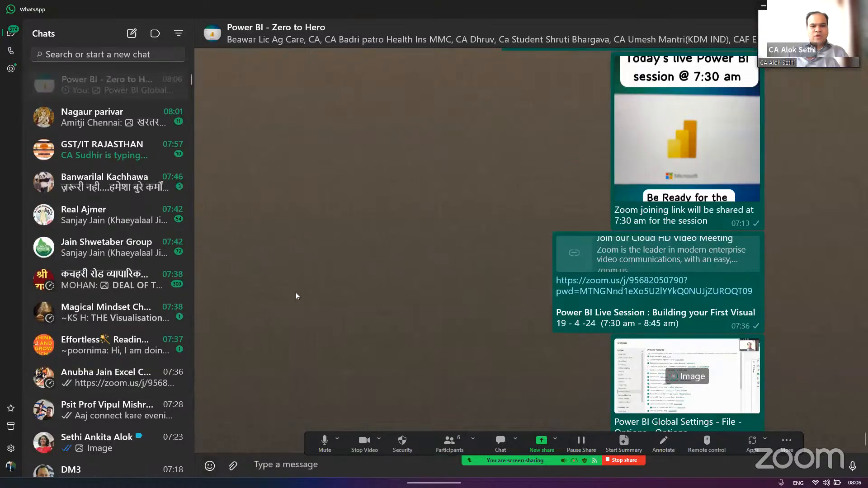
# - Capture the end of Power BI's Preview features list and send it to the same WhatsApp group with the caption "Part 2"
pyautogui.hotkey('alt', 'Tab')
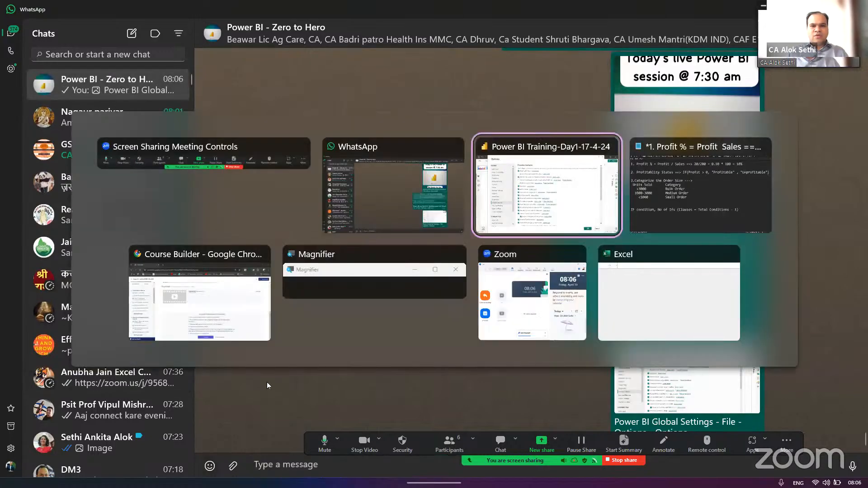
pyautogui.scroll(-5, 261, 246)
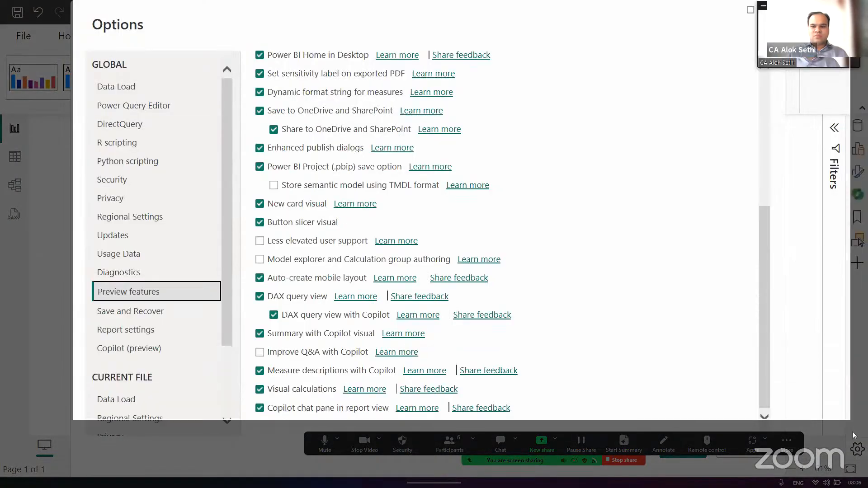
pyautogui.moveTo(853, 425); pyautogui.dragTo(853, 425)
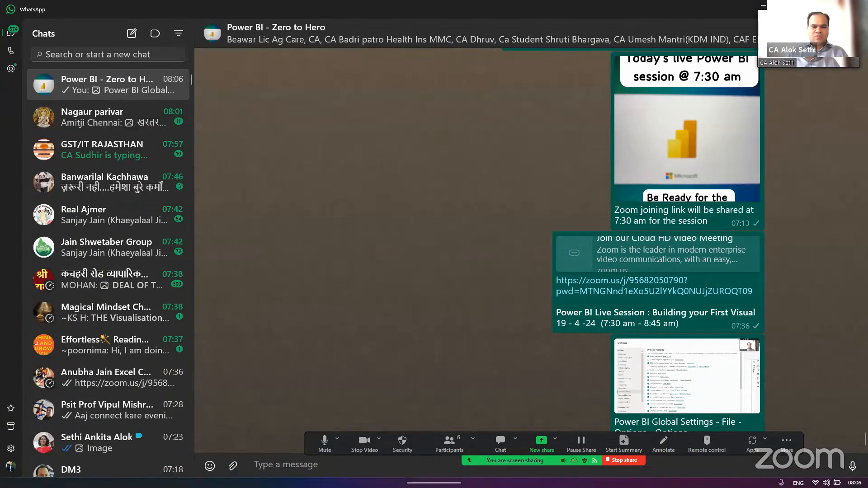
pyautogui.hotkey('ctrl', 'v')
pyautogui.write('Part 2')
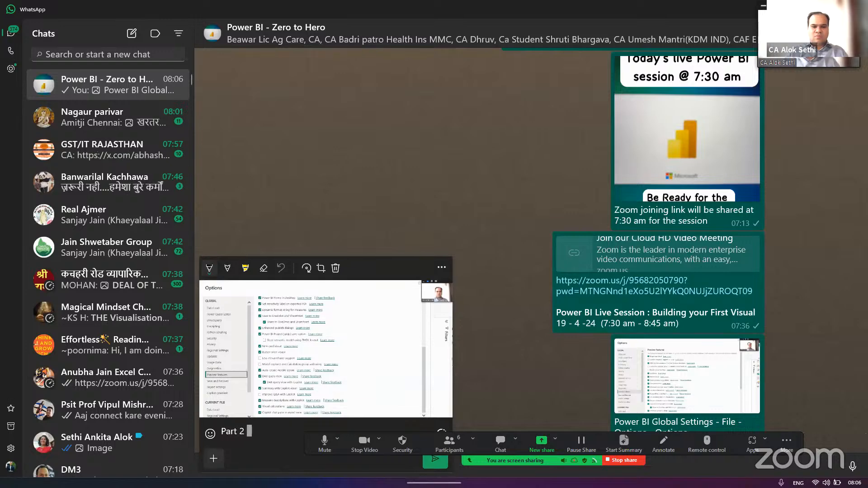
pyautogui.press('Return')
# - Return to Power BI Desktop, apply the changed options and acknowledge the restart notice
pyautogui.hotkey('alt', 'Tab')
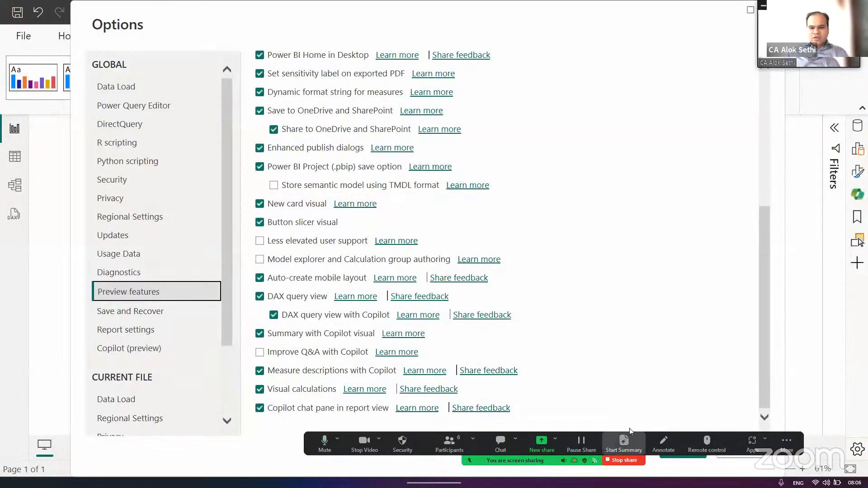
pyautogui.moveTo(685, 451); pyautogui.dragTo(697, 411)
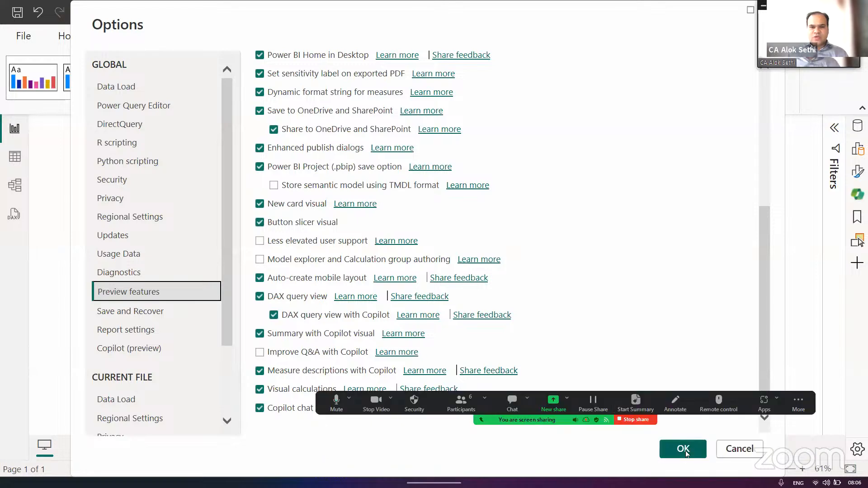
pyautogui.click(683, 450)
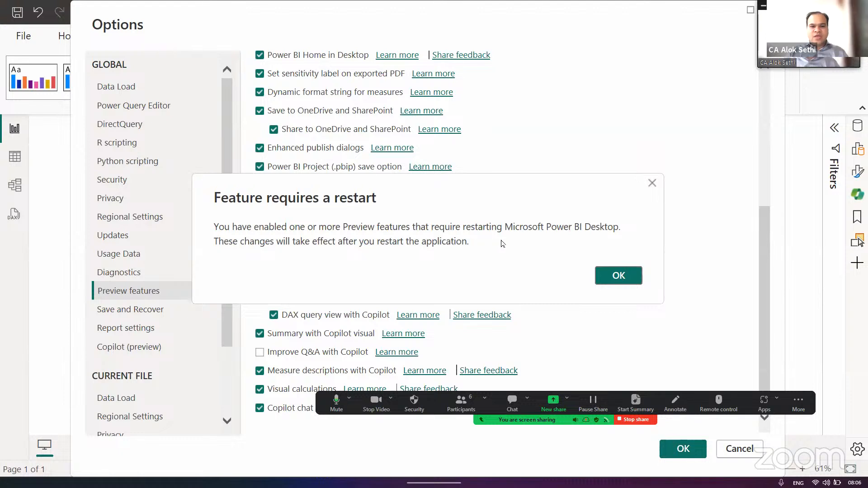
pyautogui.click(619, 276)
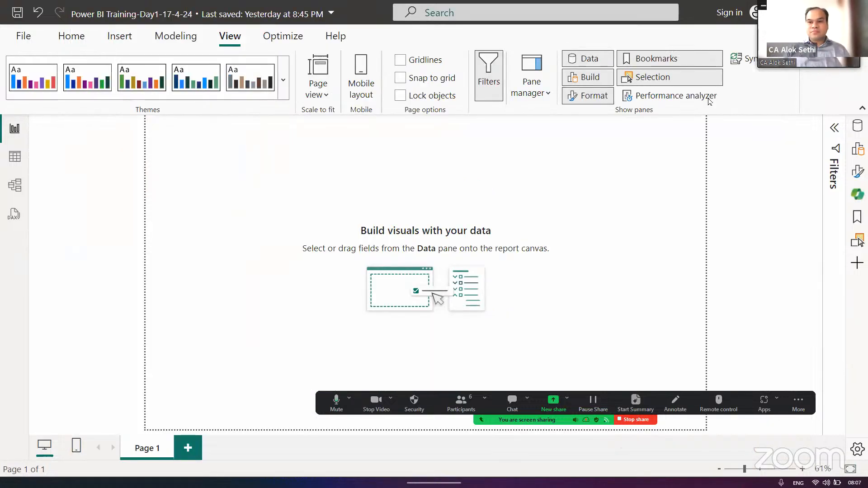
# - Close the Power BI Training report and save its changes
pyautogui.moveTo(809, 34); pyautogui.dragTo(802, 70)
pyautogui.click(854, 12)
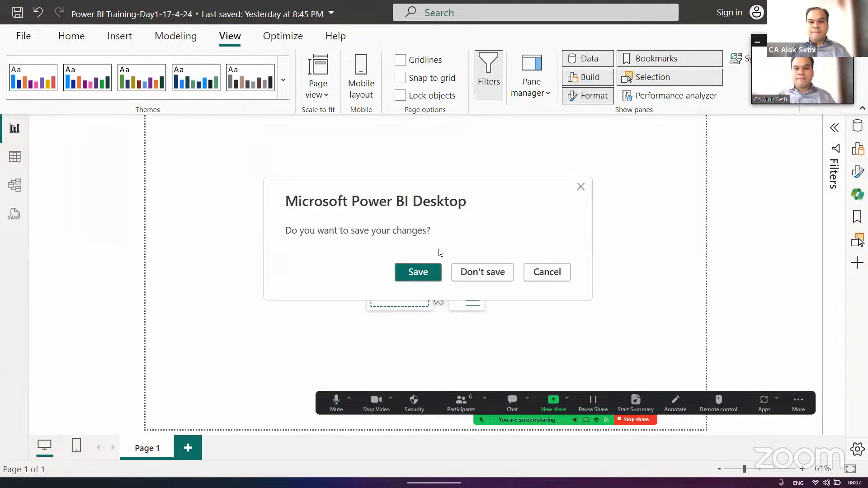
pyautogui.click(418, 272)
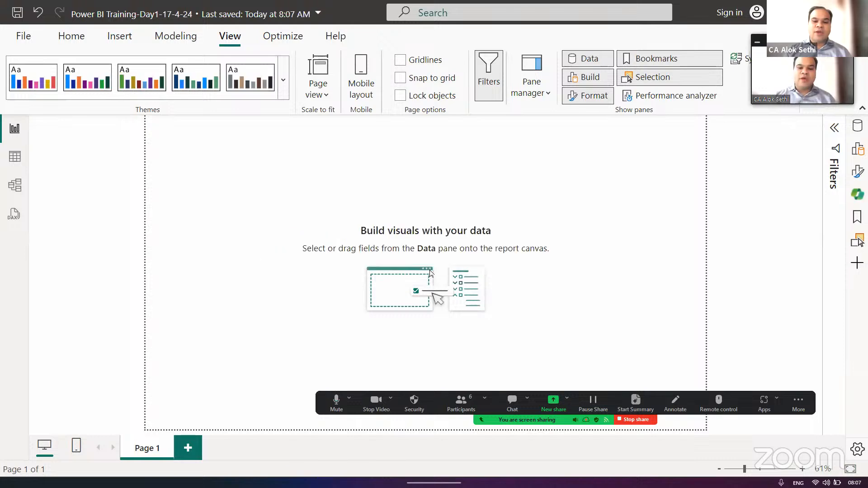
# - Show the Windows desktop, search the apps for "power" and pin Power Apps to the taskbar
pyautogui.hotkey('alt', 'Tab')
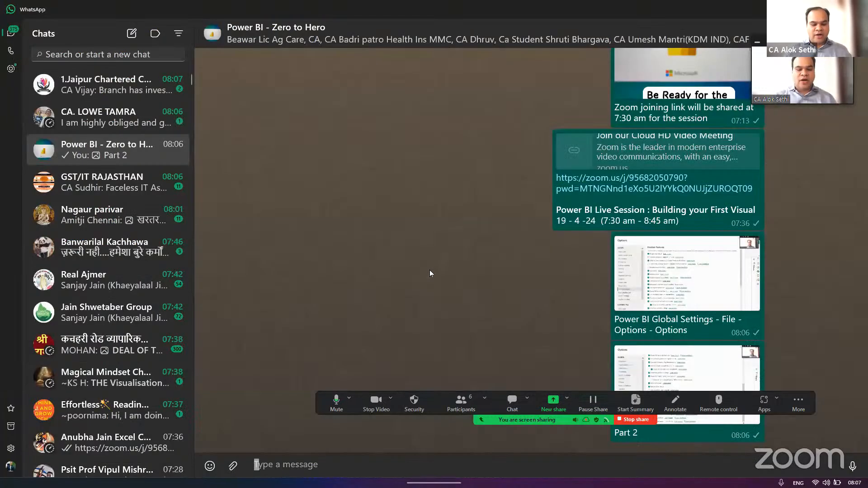
pyautogui.press('super+d')
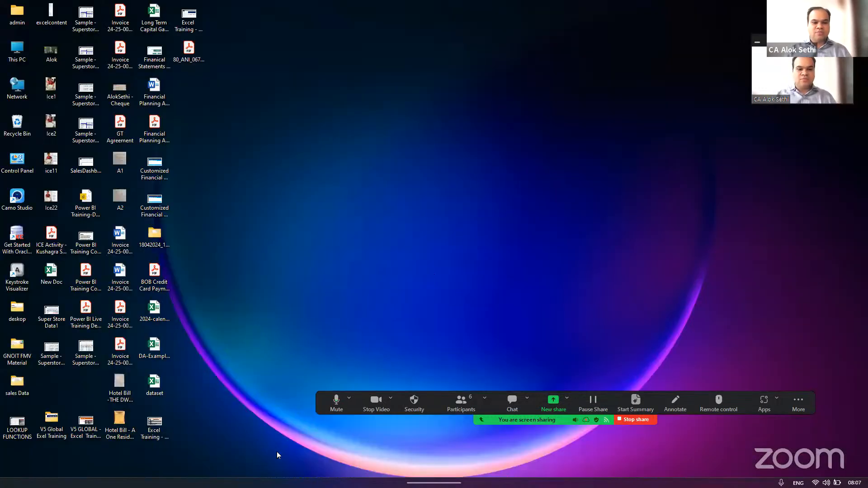
pyautogui.moveTo(289, 487)
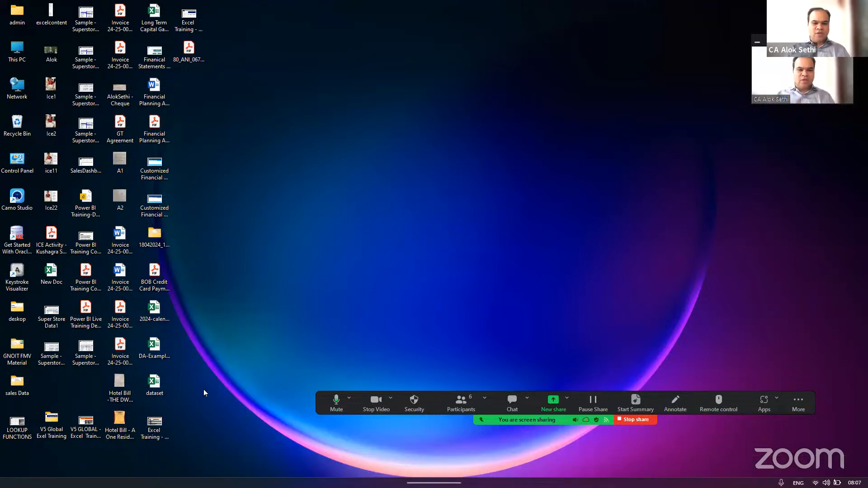
pyautogui.moveTo(316, 487)
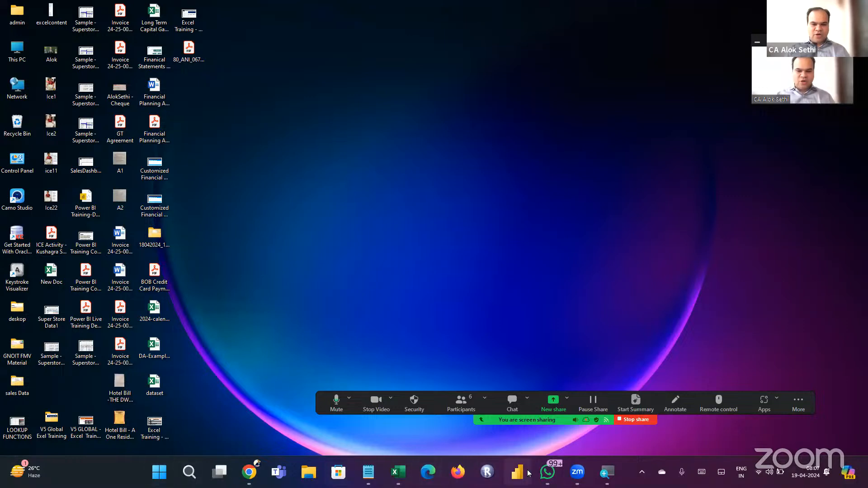
pyautogui.press('super')
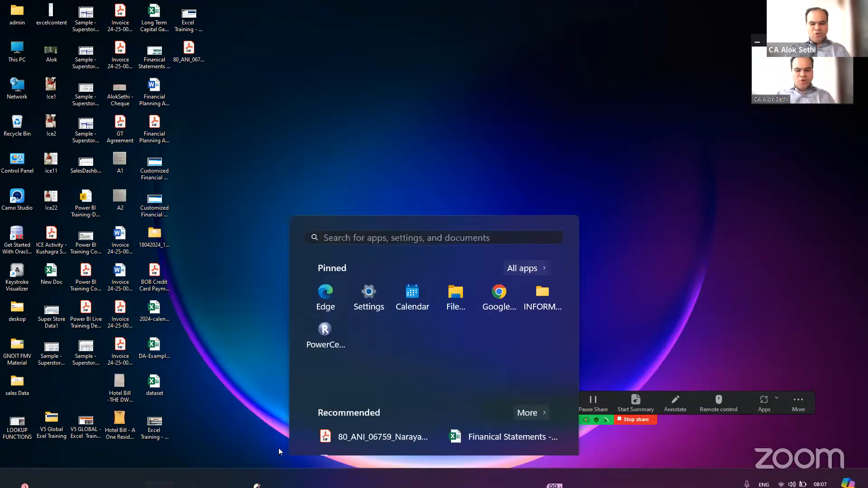
pyautogui.write('power')
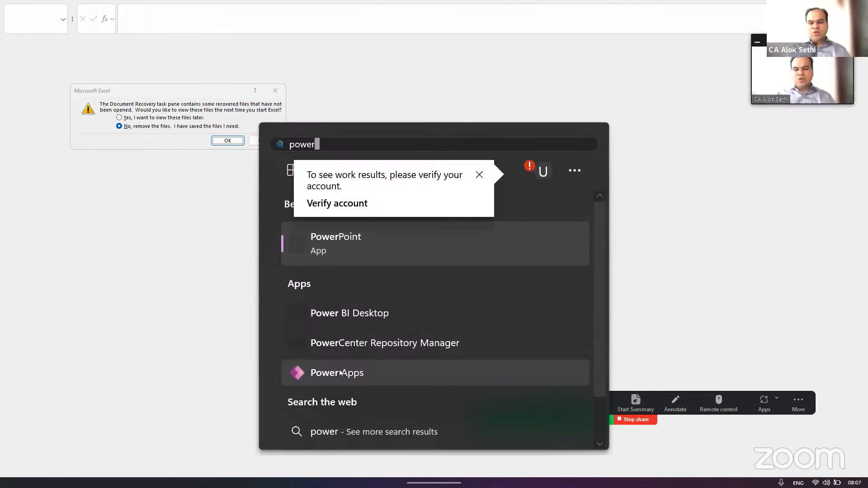
pyautogui.rightClick(341, 373)
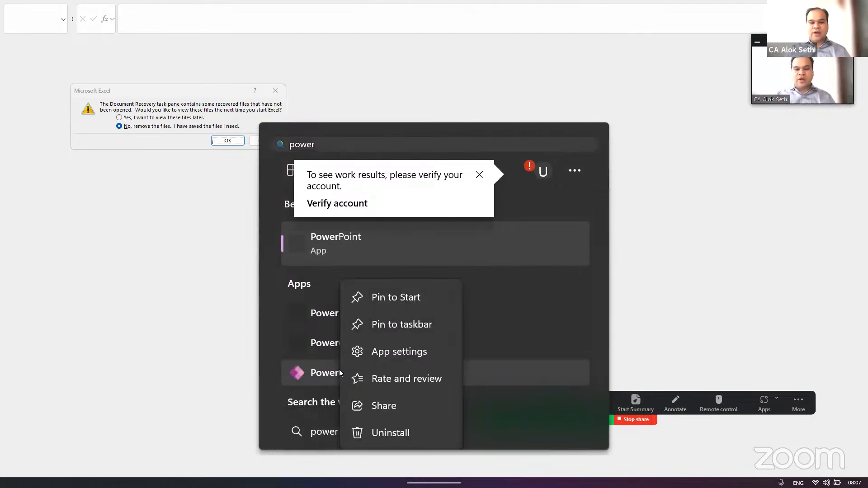
pyautogui.click(381, 329)
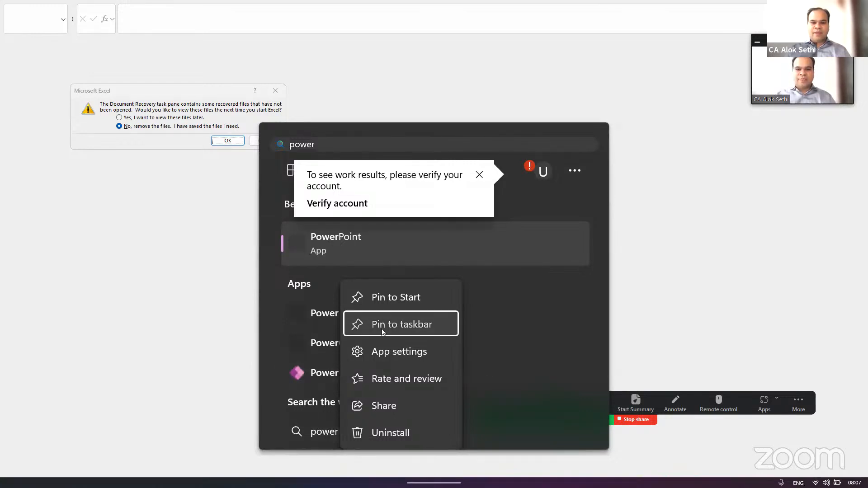
# - Dismiss Excel's document recovery prompt and reopen the recent report Power BI Training-Day1-17-4-24.pbix in Power BI Desktop
pyautogui.click(276, 93)
pyautogui.click(276, 93)
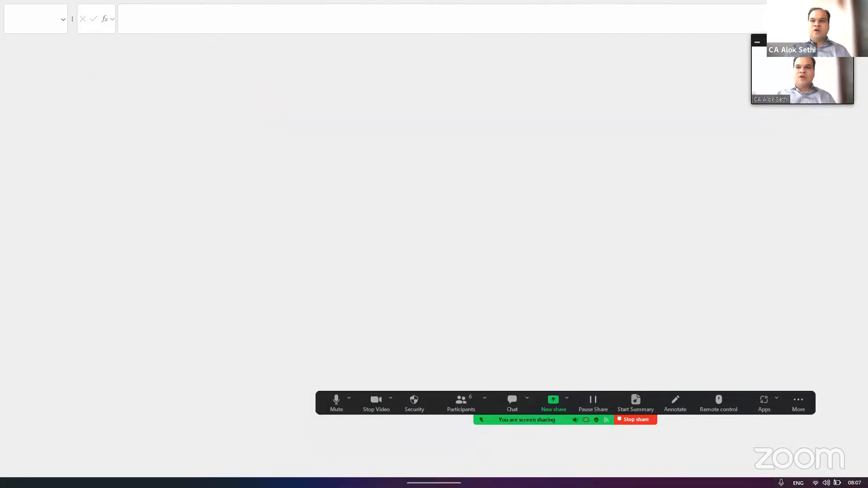
pyautogui.moveTo(583, 483)
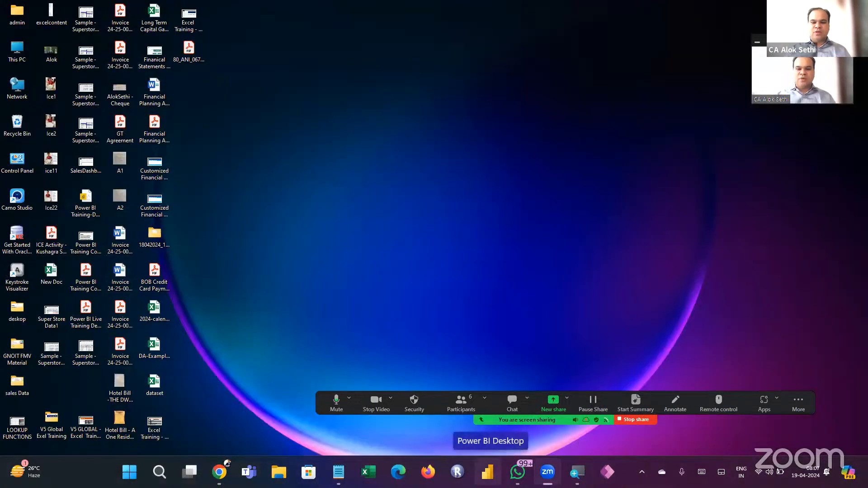
pyautogui.click(492, 478)
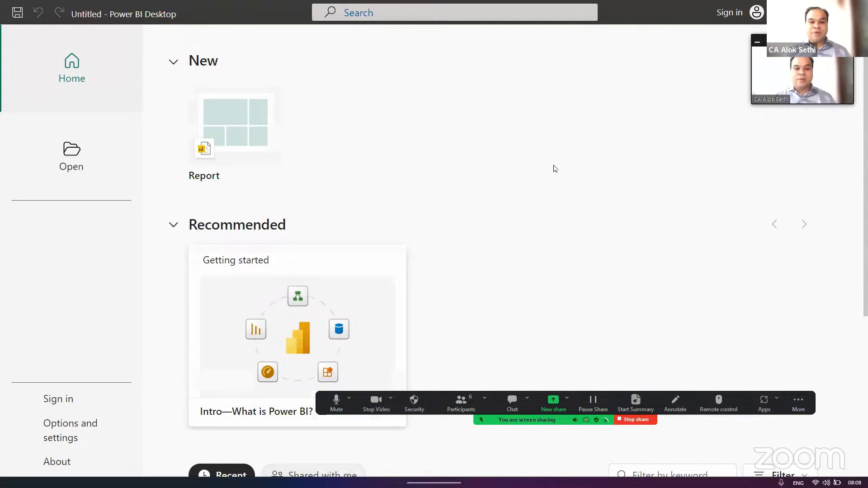
pyautogui.scroll(-5, 555, 169)
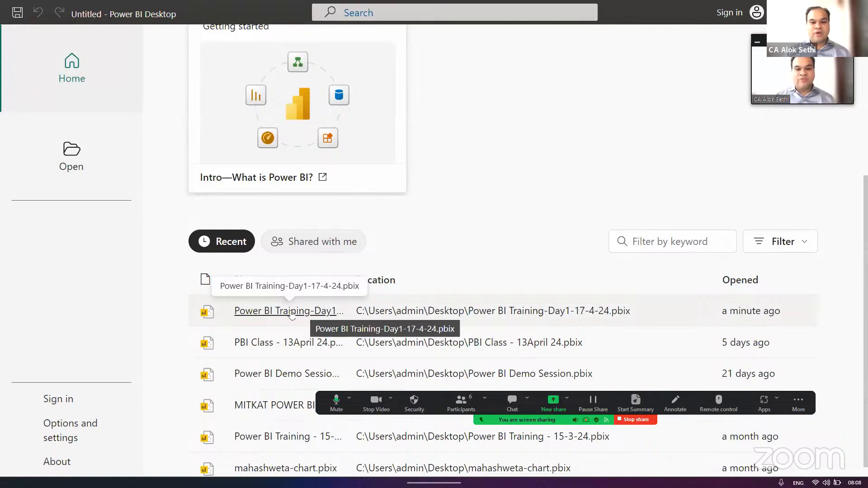
pyautogui.click(291, 311)
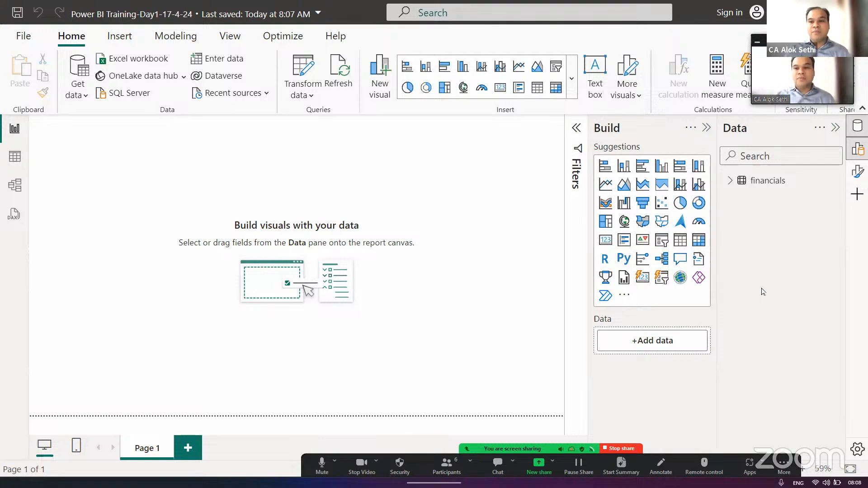
# - Expand the financials table to show its fields and admit the waiting participant to the Zoom meeting
pyautogui.click(729, 181)
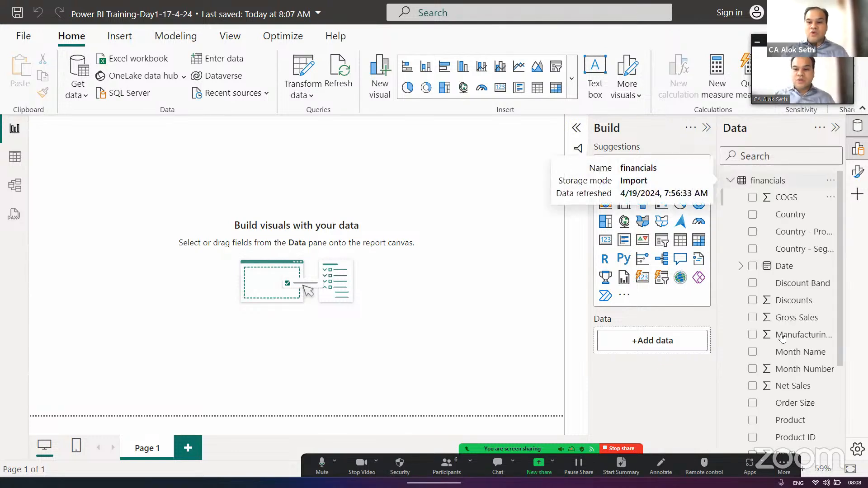
pyautogui.scroll(-3, 783, 353)
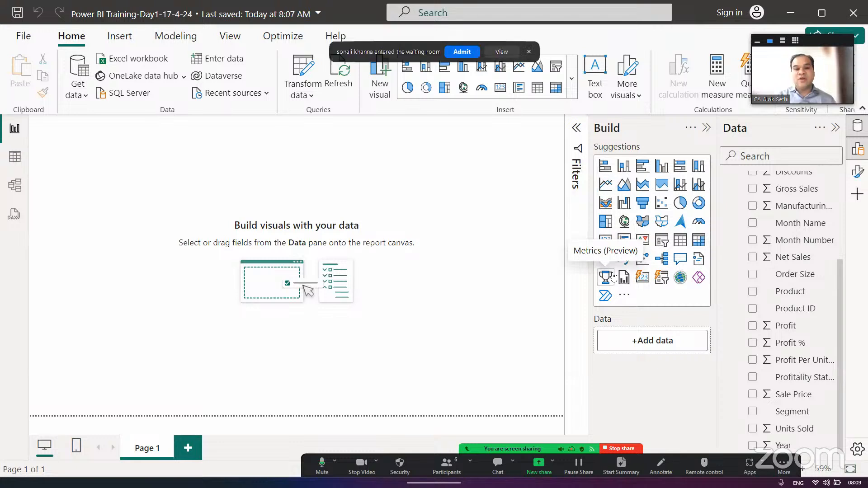
pyautogui.click(459, 50)
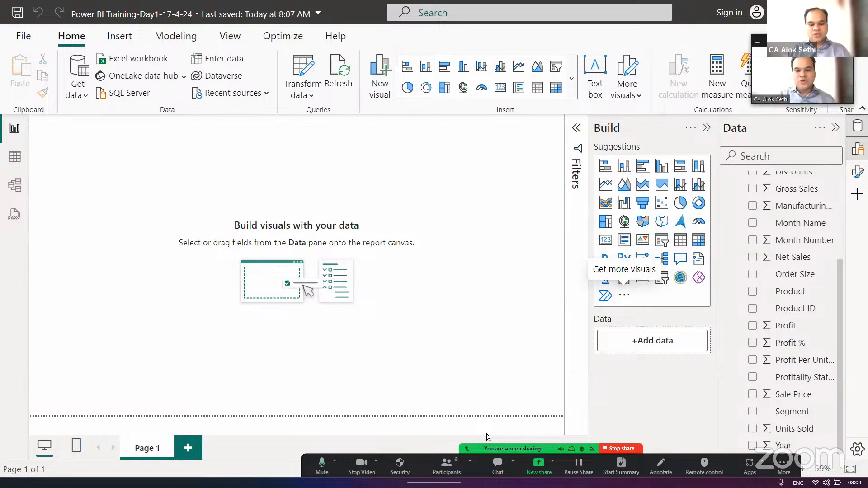
# - Send "42+ Visuals..... Add more also" to Everyone in the Zoom meeting chat and close the chat
pyautogui.click(498, 462)
pyautogui.write('42+ Visuals')
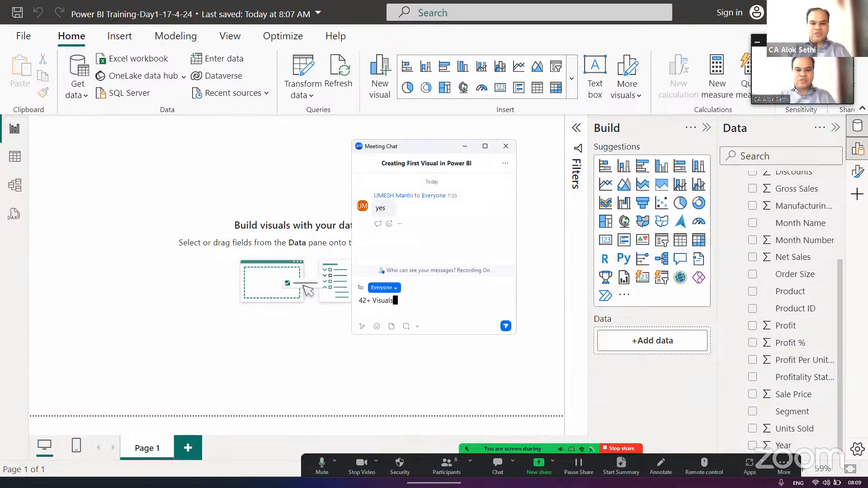
pyautogui.write('...')
pyautogui.write('... Ad')
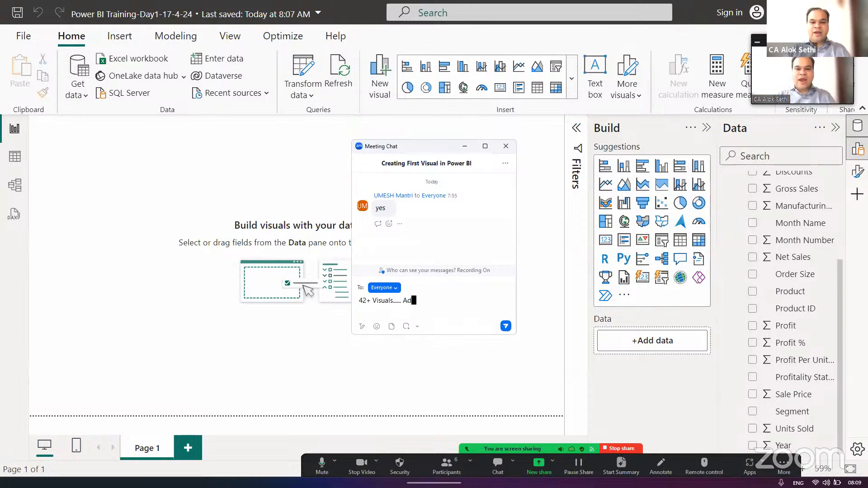
pyautogui.write('d more also')
pyautogui.press('Return')
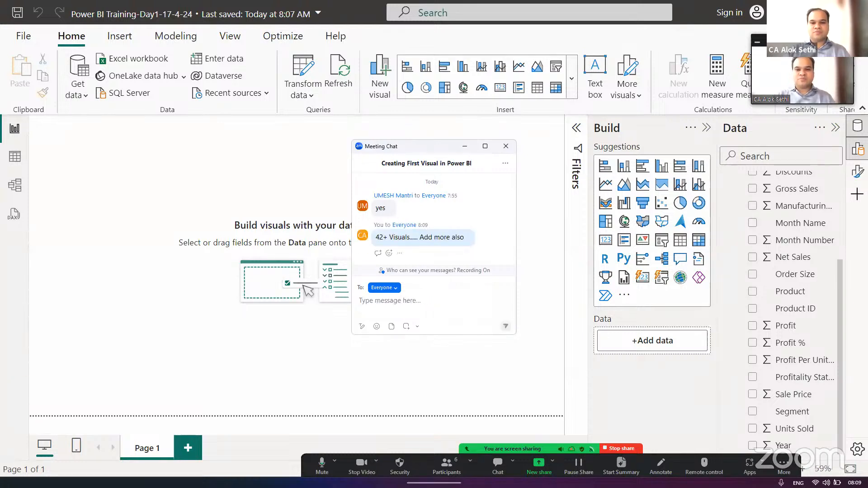
pyautogui.click(506, 146)
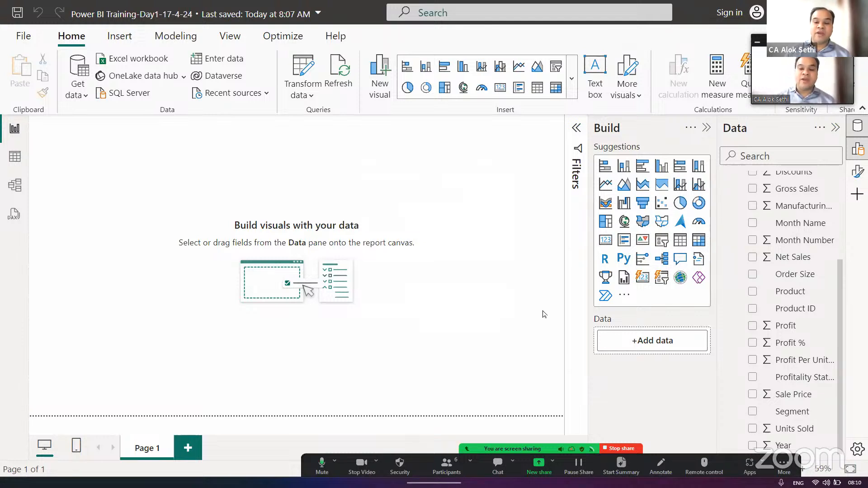
# - Try to get more visuals for the report and cancel the email sign-in request
pyautogui.click(625, 297)
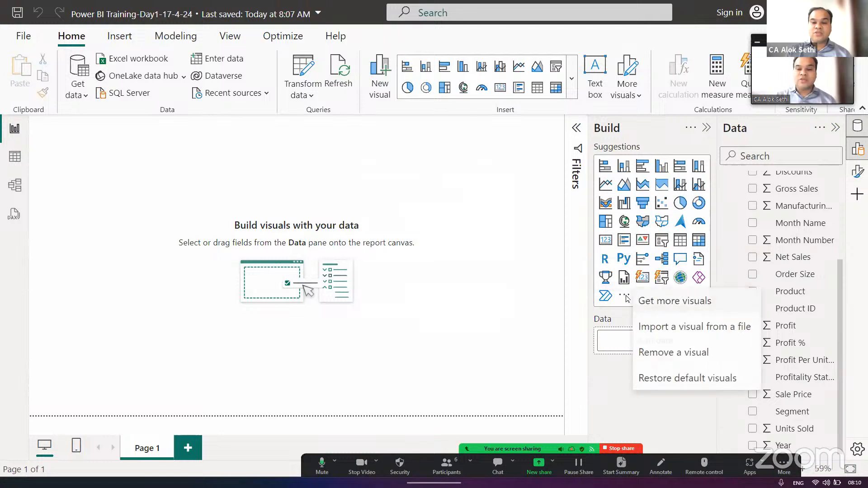
pyautogui.click(667, 306)
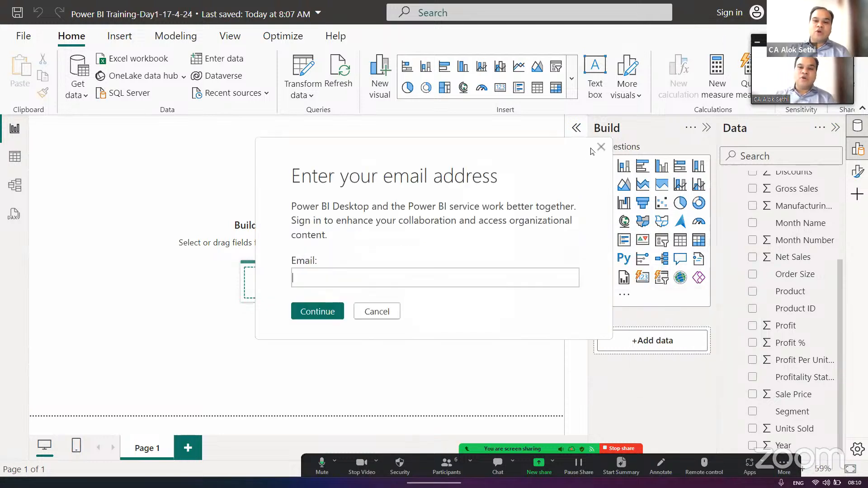
pyautogui.click(375, 312)
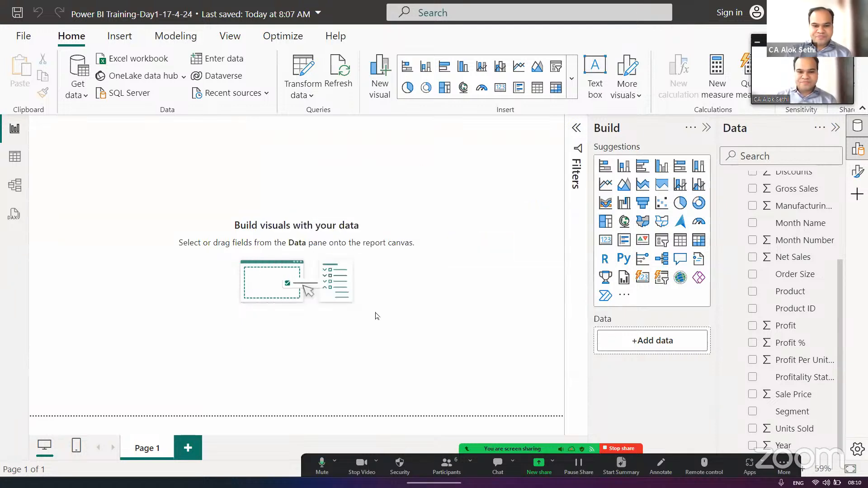
# - Examine the full gallery of visuals by category, from bar and column charts to maps, slicers, AI visuals and Other
pyautogui.click(570, 90)
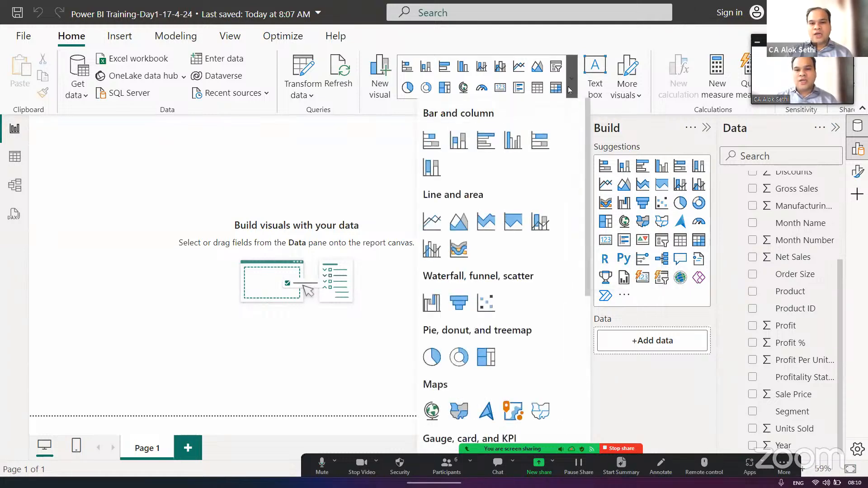
pyautogui.scroll(-5, 532, 262)
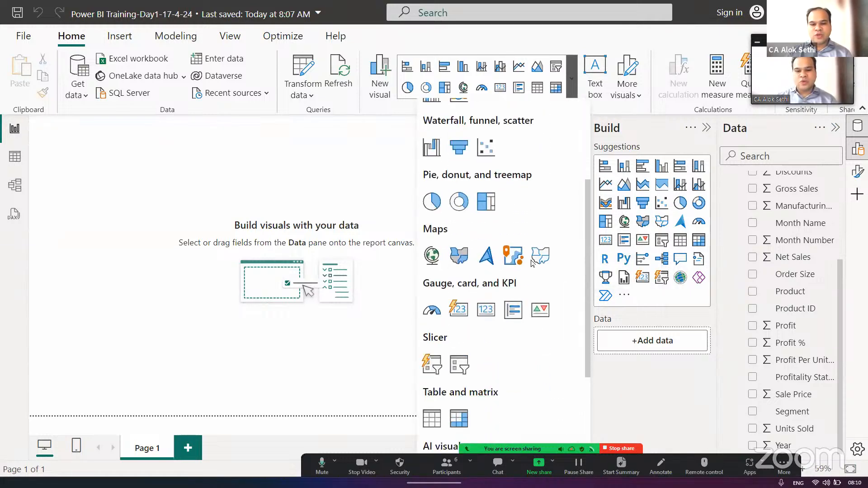
pyautogui.scroll(-3, 532, 262)
pyautogui.scroll(10, 533, 262)
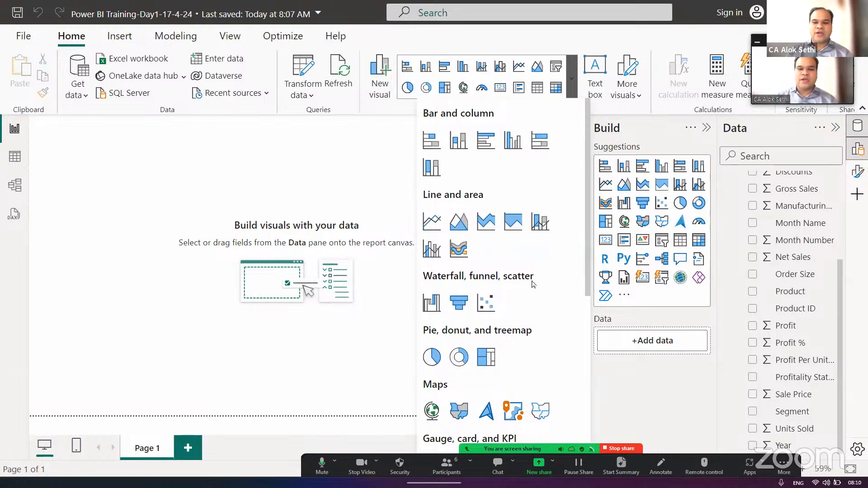
pyautogui.scroll(-3, 534, 305)
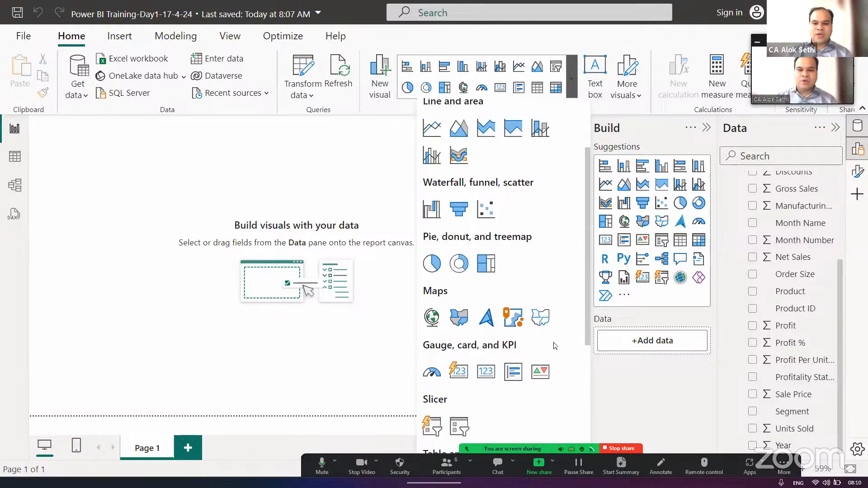
pyautogui.scroll(-1, 510, 357)
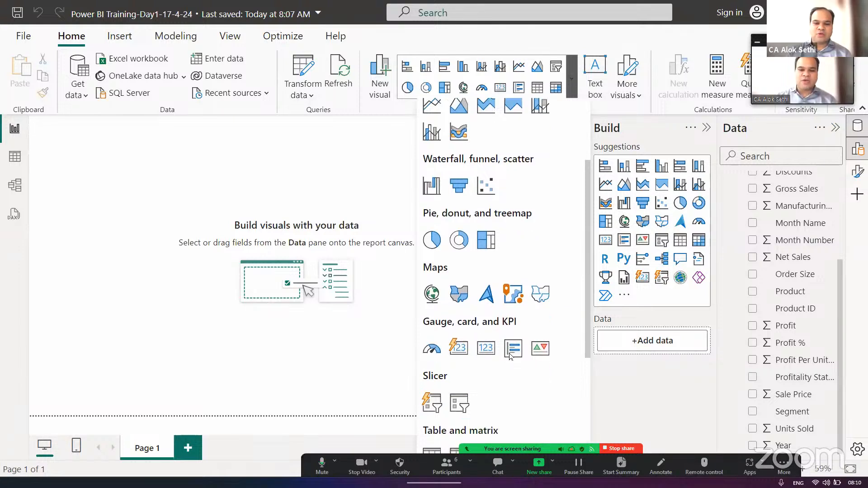
pyautogui.scroll(-4, 509, 357)
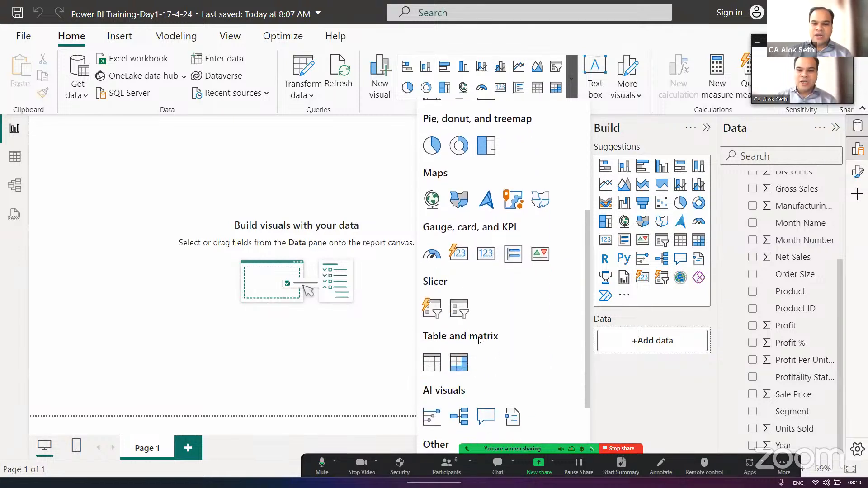
pyautogui.scroll(-4, 480, 340)
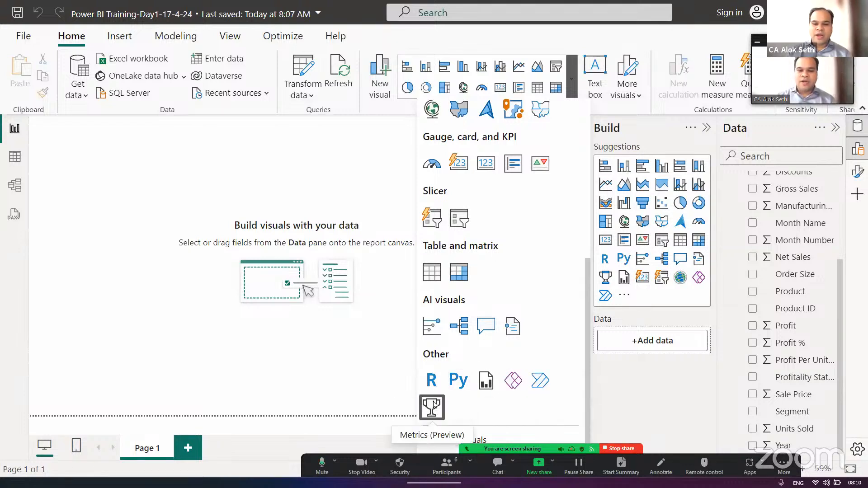
pyautogui.scroll(-1, 493, 384)
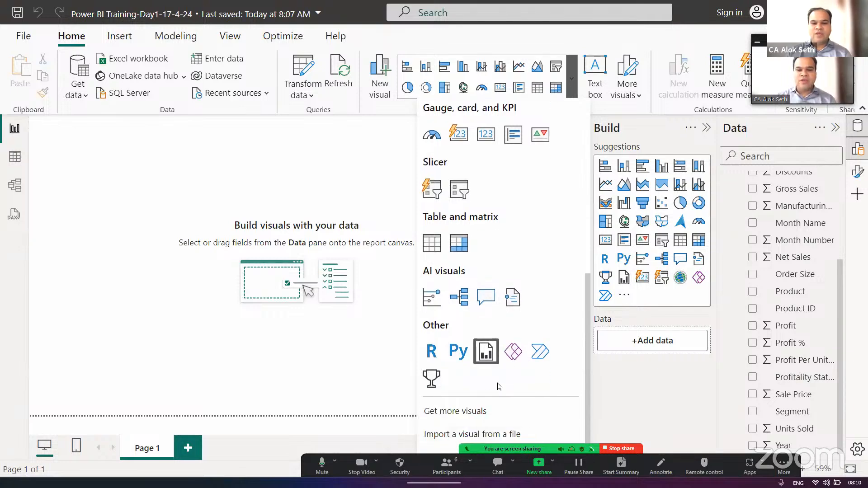
pyautogui.scroll(10, 478, 322)
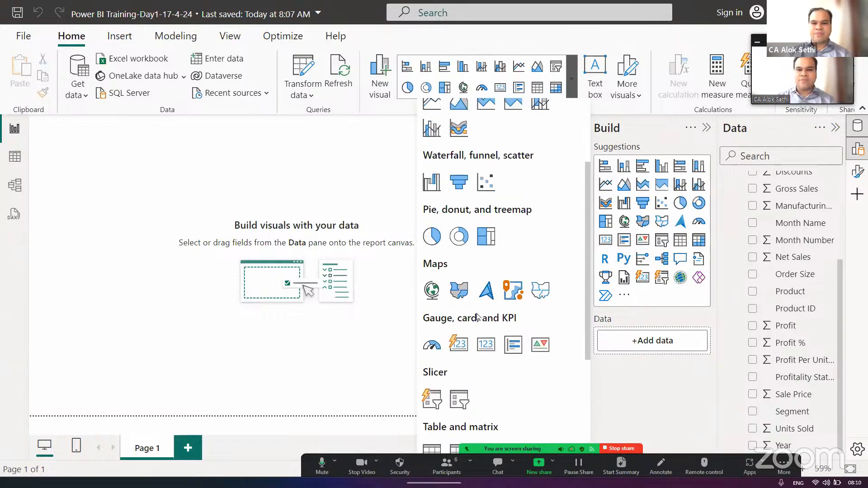
pyautogui.click(365, 189)
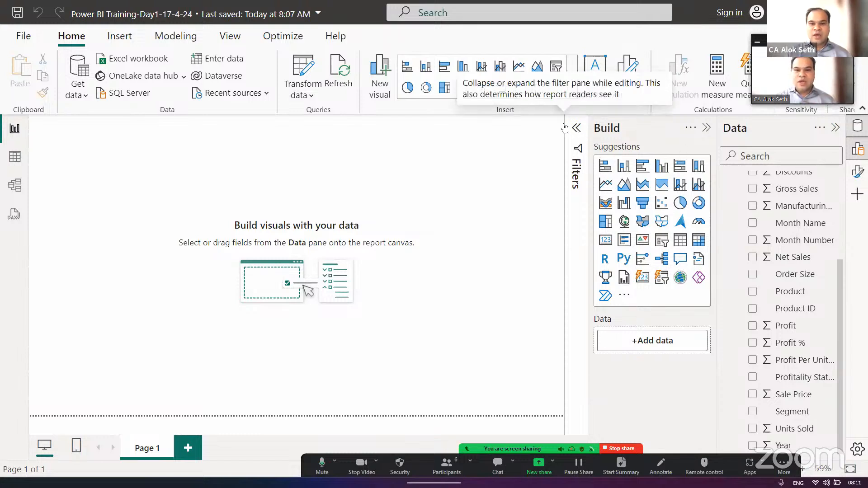
pyautogui.click(575, 86)
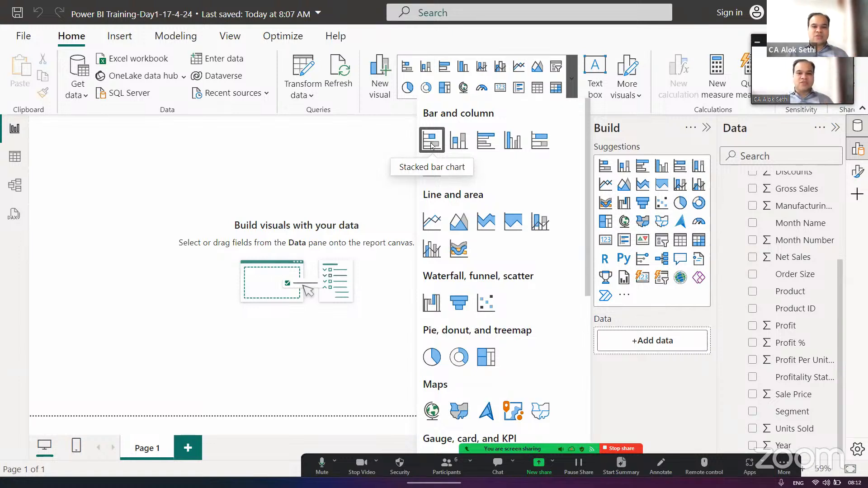
pyautogui.click(385, 405)
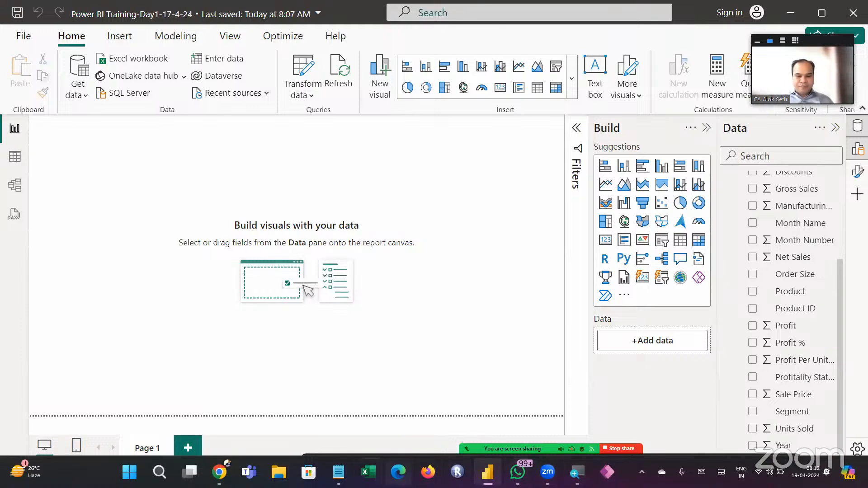
# - Switch to Notepad, add blank space below the IF condition note and write "Bar --" there
pyautogui.click(347, 360)
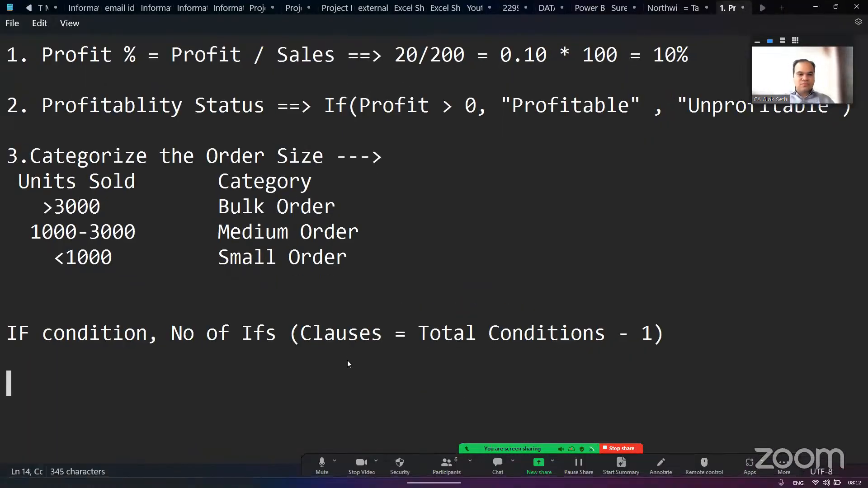
pyautogui.press('Return')
pyautogui.press('Return')
pyautogui.press('Return')
pyautogui.press('Return')
pyautogui.press('Return')
pyautogui.press('Return')
pyautogui.press('Return')
pyautogui.press('Return')
pyautogui.press('Return')
pyautogui.press('Return')
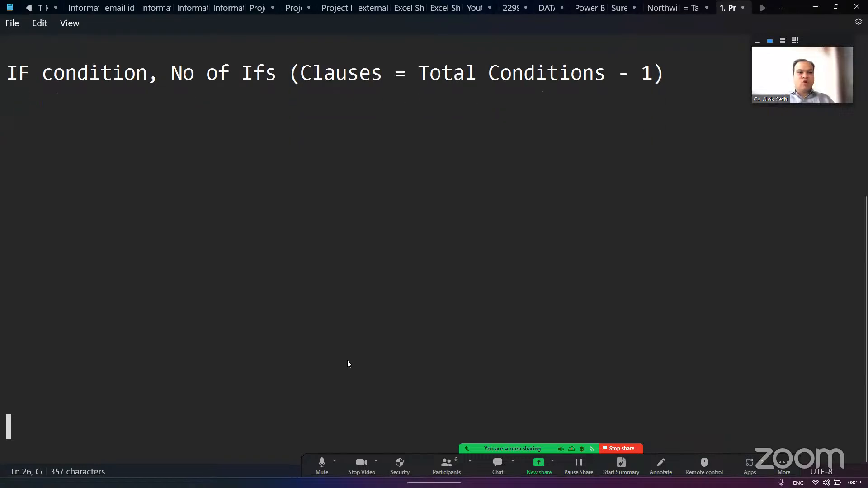
pyautogui.press('Up')
pyautogui.press('Up')
pyautogui.press('Up')
pyautogui.press('Up')
pyautogui.press('Up')
pyautogui.press('Up')
pyautogui.press('Up')
pyautogui.press('Up')
pyautogui.press('Up')
pyautogui.press('Up')
pyautogui.press('Up')
pyautogui.press('Up')
pyautogui.press('Up')
pyautogui.press('Up')
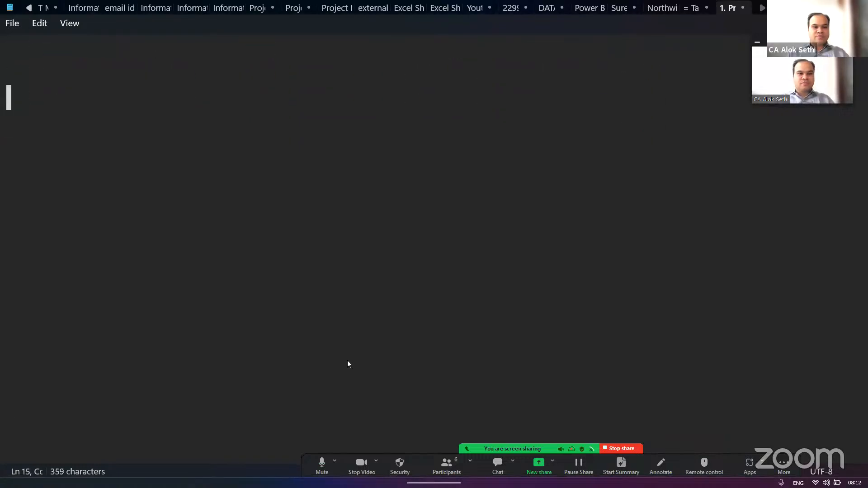
pyautogui.write('V')
pyautogui.press('BackSpace')
pyautogui.write('Bar ')
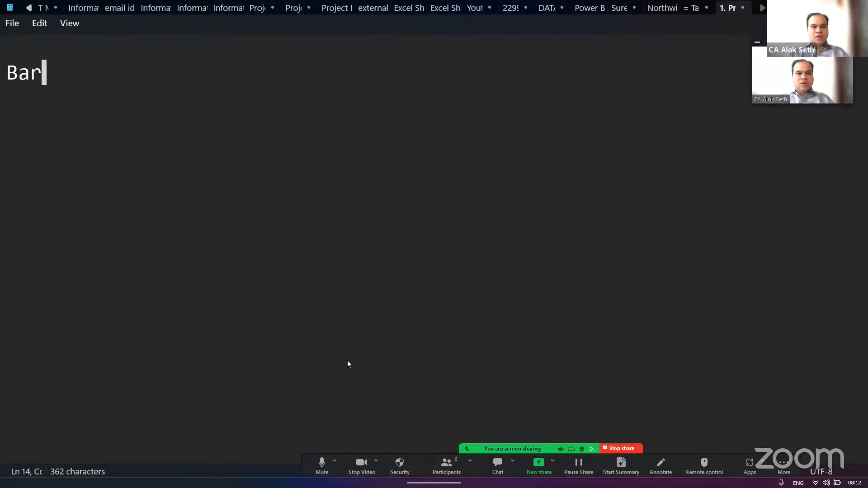
pyautogui.write('--')
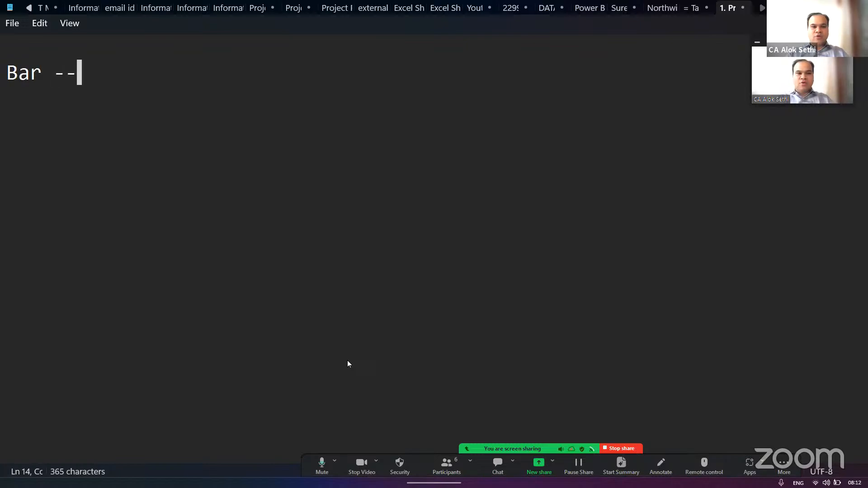
# - Add a "Column --" line to the notes, separated from the "Bar --" line by one blank line
pyautogui.press('Return')
pyautogui.press('Return')
pyautogui.write('Col')
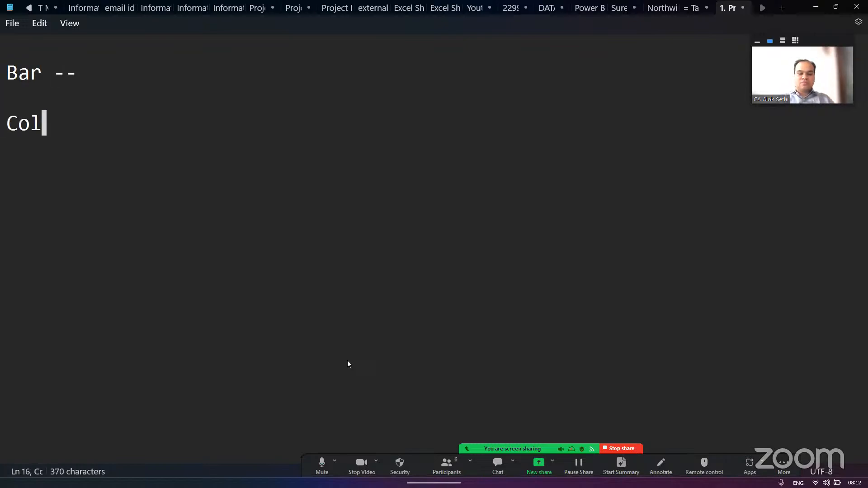
pyautogui.write('umn --')
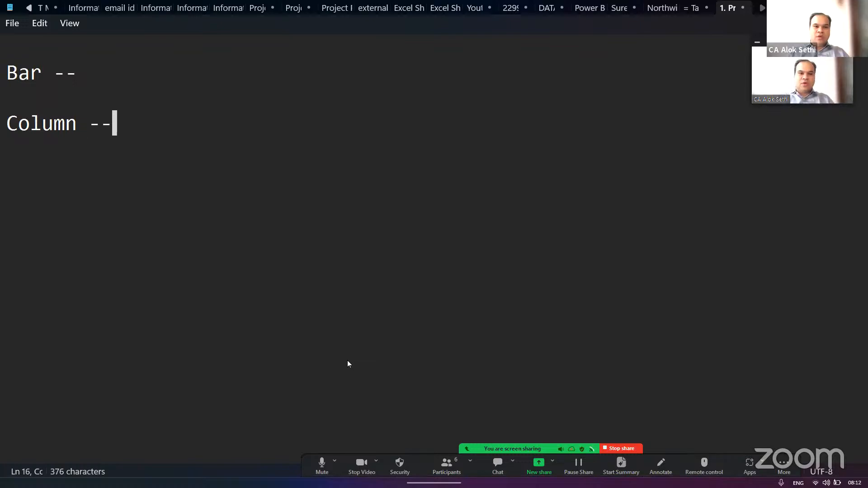
# - Complete the "Bar --" line in the notes with "Horizontal (Left to Right)"
pyautogui.press('Up')
pyautogui.press('Up')
pyautogui.write('Ho')
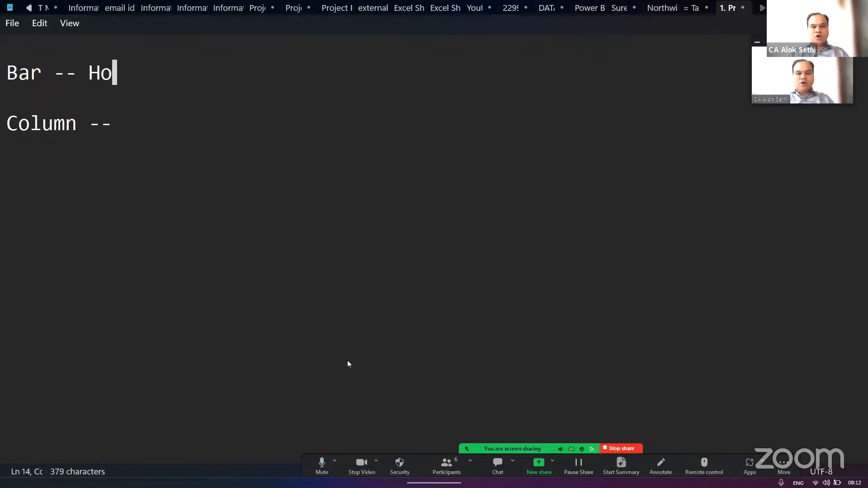
pyautogui.write('rizontal (l')
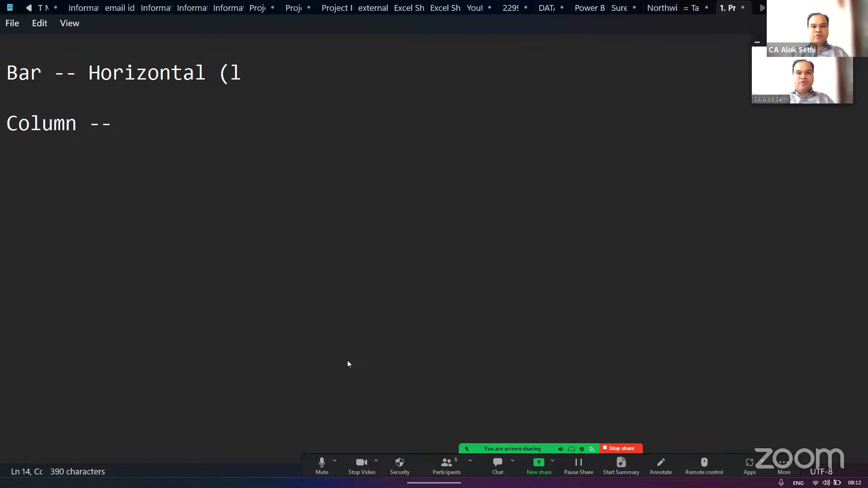
pyautogui.press('BackSpace')
pyautogui.write('Left o')
pyautogui.press('BackSpace')
pyautogui.write('to Rgi')
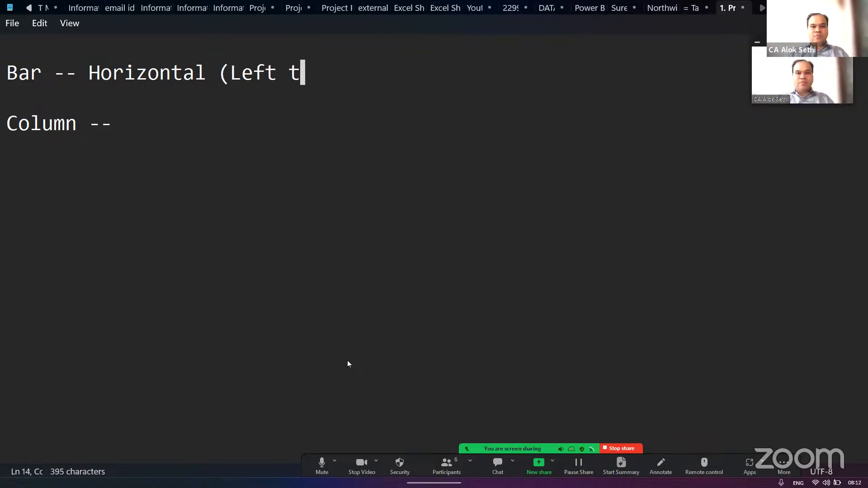
pyautogui.press('BackSpace')
pyautogui.press('BackSpace')
pyautogui.write('oigh')
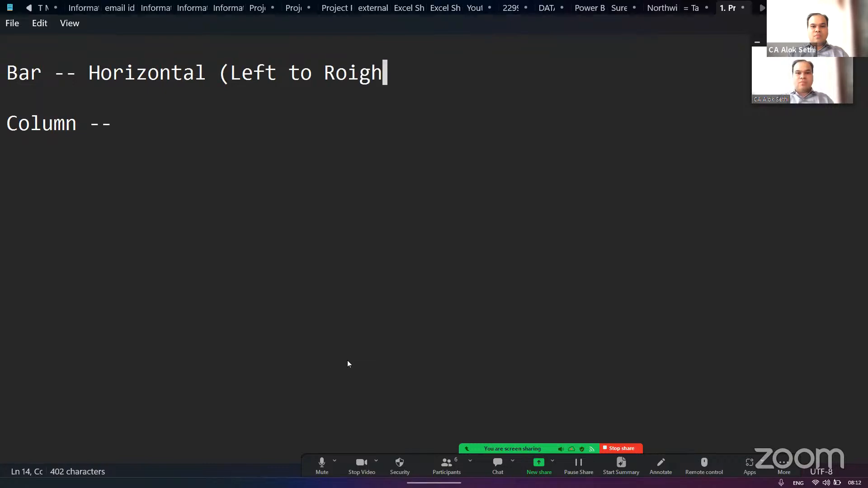
pyautogui.press('BackSpace')
pyautogui.press('BackSpace')
pyautogui.press('BackSpace')
pyautogui.press('BackSpace')
pyautogui.write('ight)')
# - Complete the "Column --" line in the notes with "Vertical (Bottom to Top)"
pyautogui.press('Down')
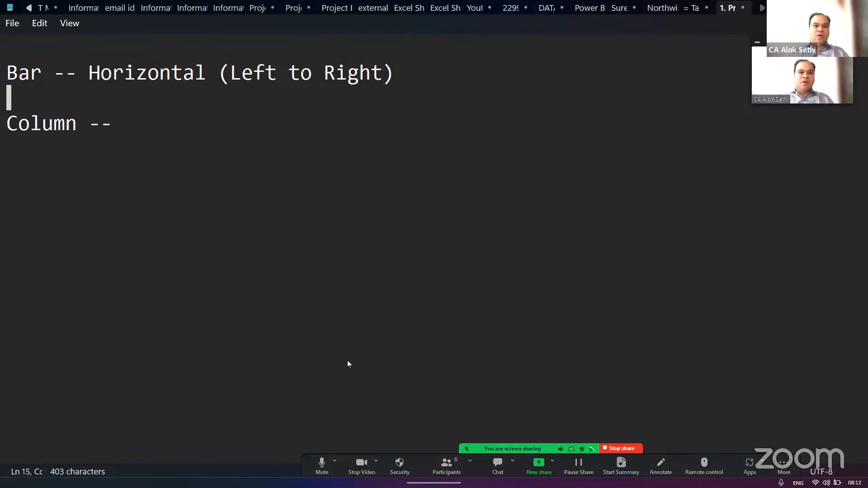
pyautogui.press('Down')
pyautogui.write('V')
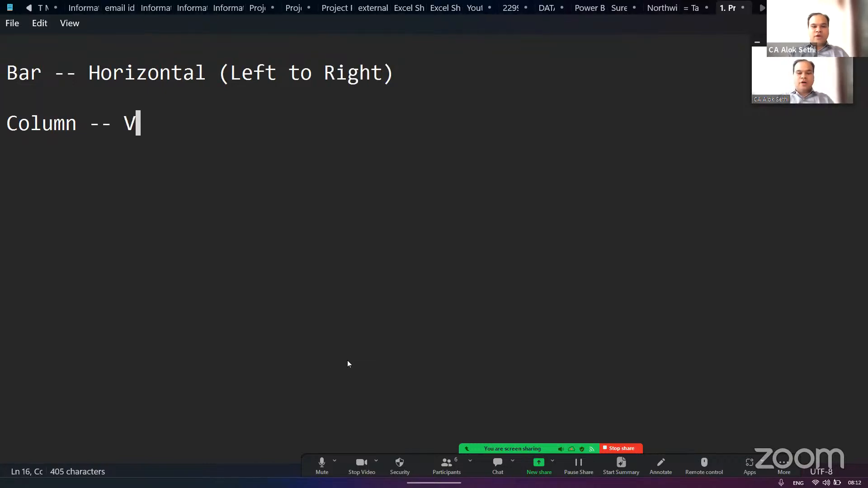
pyautogui.write('ertical (Top to')
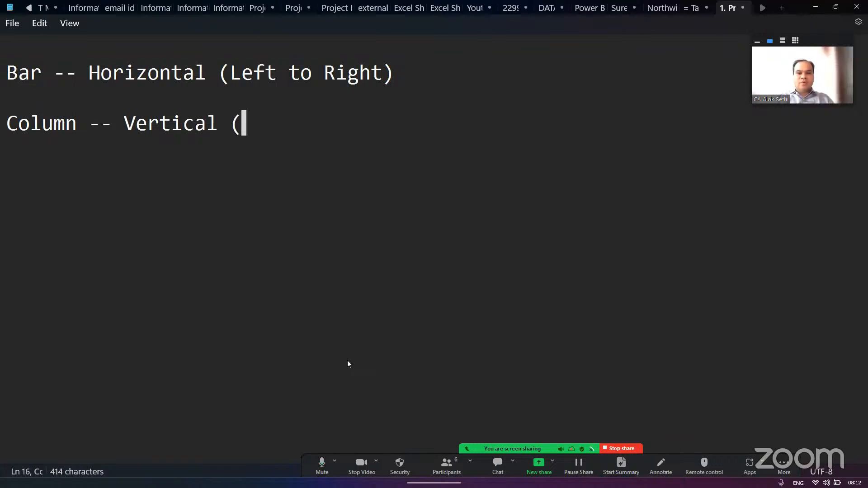
pyautogui.press('BackSpace')
pyautogui.press('BackSpace')
pyautogui.press('BackSpace')
pyautogui.press('BackSpace')
pyautogui.press('BackSpace')
pyautogui.press('BackSpace')
pyautogui.press('BackSpace')
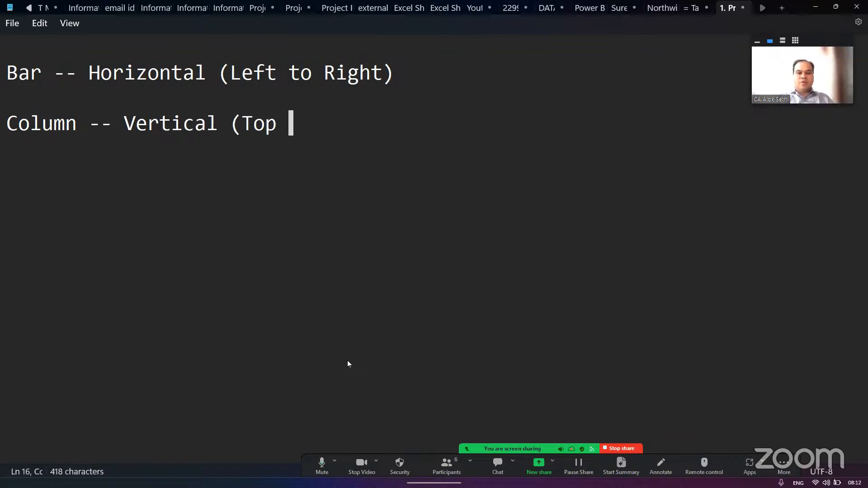
pyautogui.write('Bo')
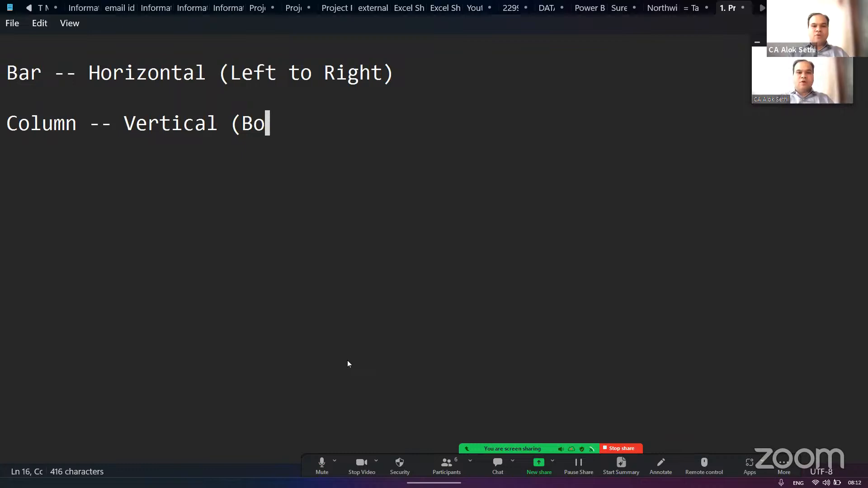
pyautogui.write('ttom to Top)')
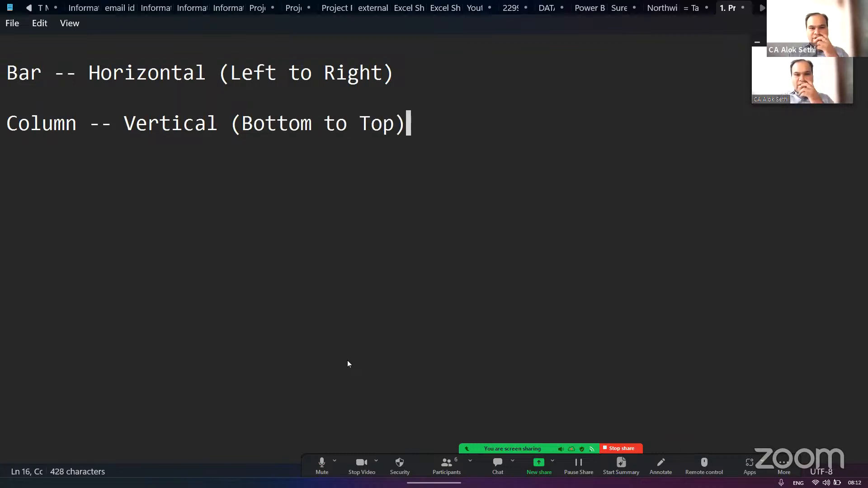
# - Add a blank line between the Bar and Column notes and make blank space above the Bar line
pyautogui.press('Up')
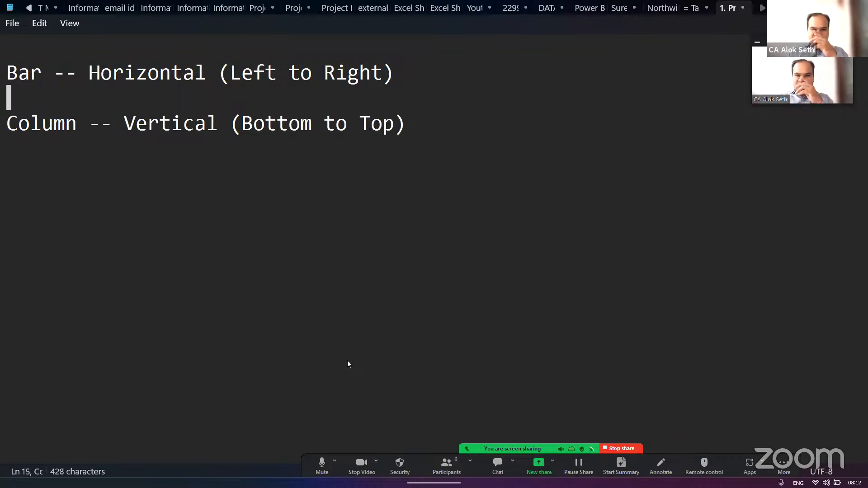
pyautogui.press('Return')
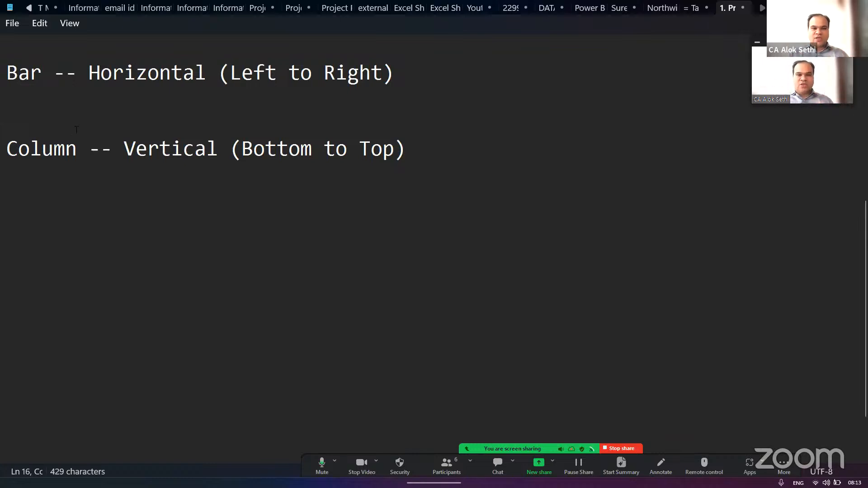
pyautogui.click(37, 97)
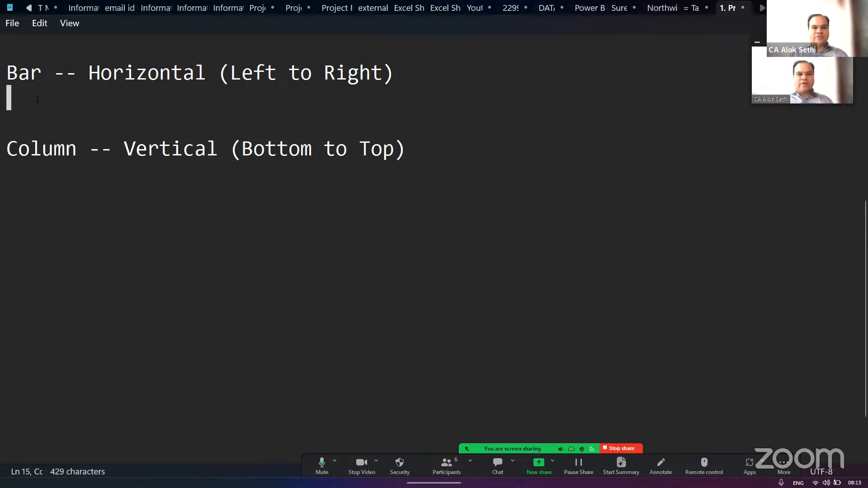
pyautogui.press('Return')
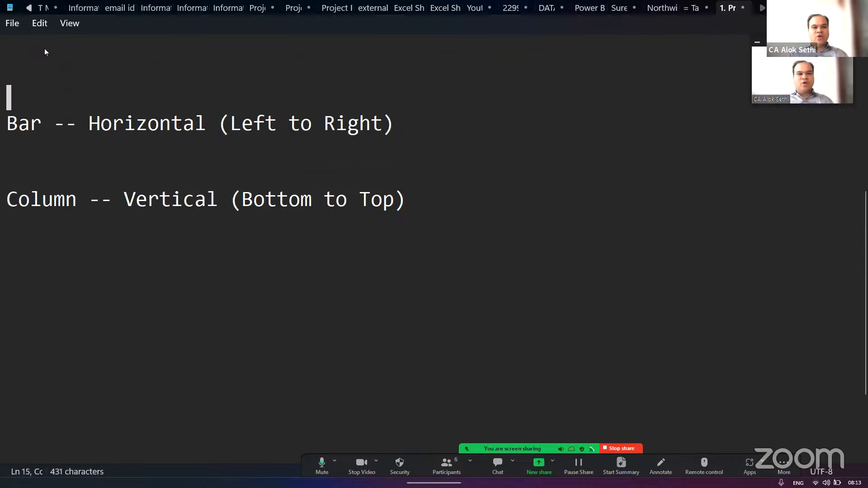
# - Write the heading "COMPARISION BETWEEN 2 VARIABLES / SEGMENTS / AREAS" above the Bar line
pyautogui.write('COMPARISION')
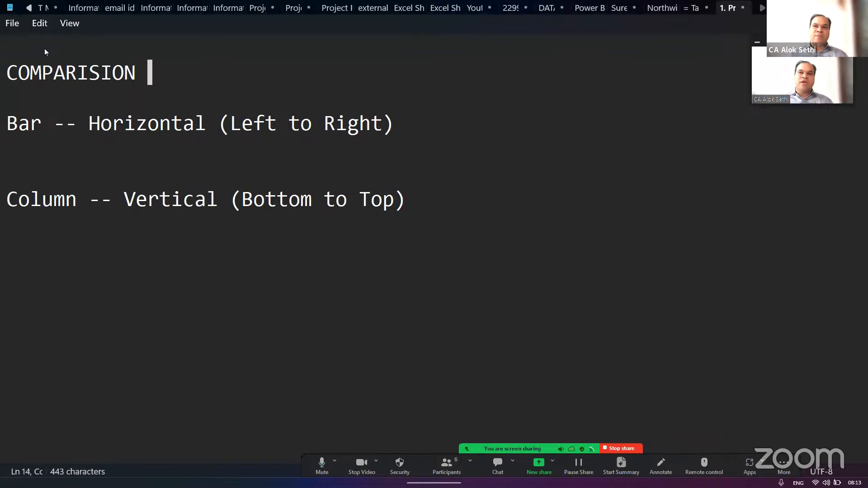
pyautogui.write('BETWEEN 2')
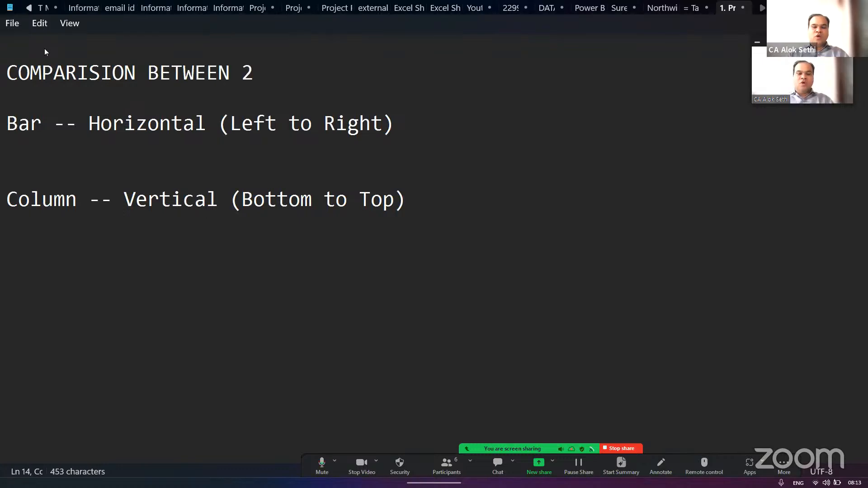
pyautogui.write(' VARI')
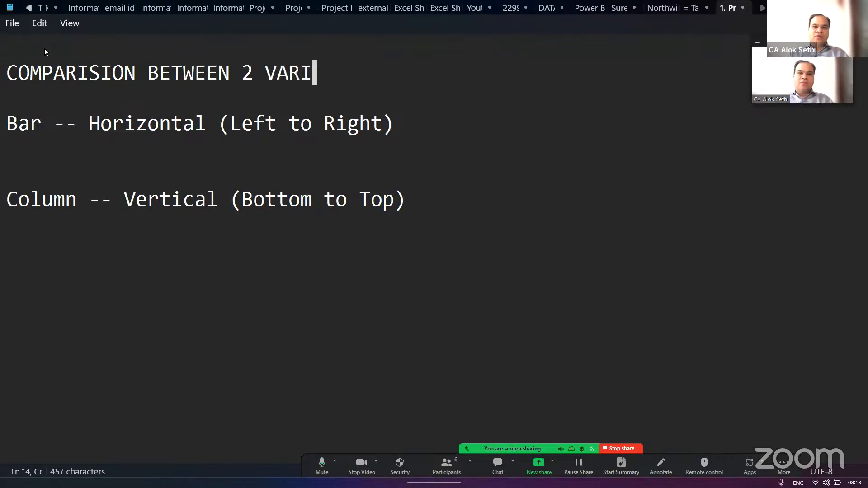
pyautogui.write('ABLES ')
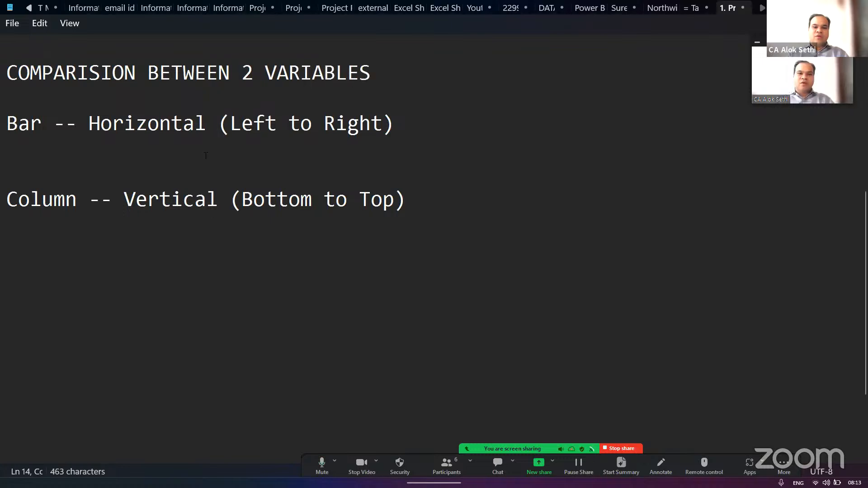
pyautogui.write('/ ')
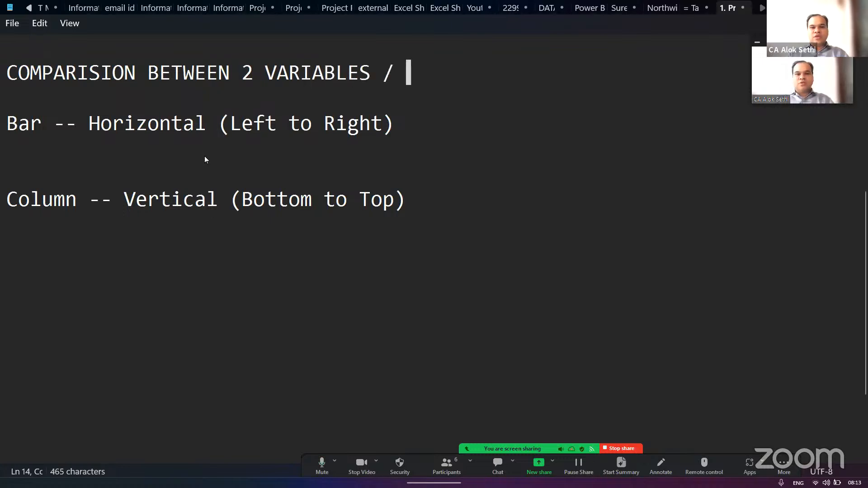
pyautogui.write('SEGMENTS / ')
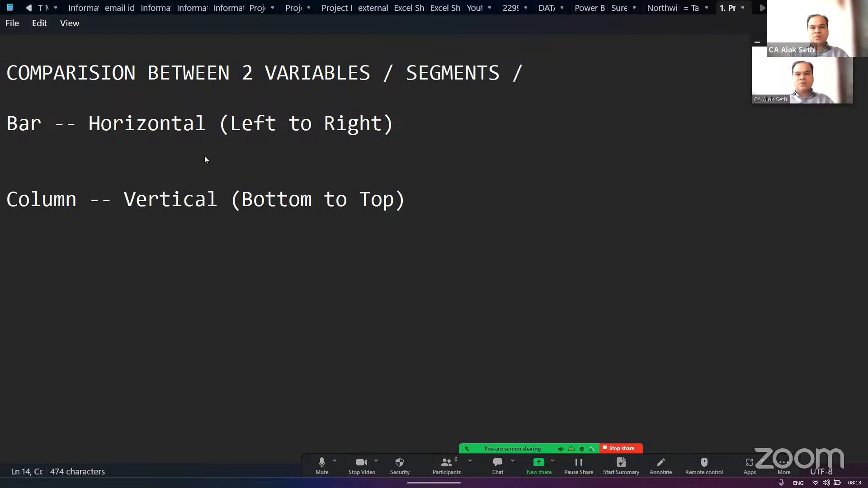
pyautogui.write('ARES')
pyautogui.press('BackSpace')
pyautogui.write('AS ')
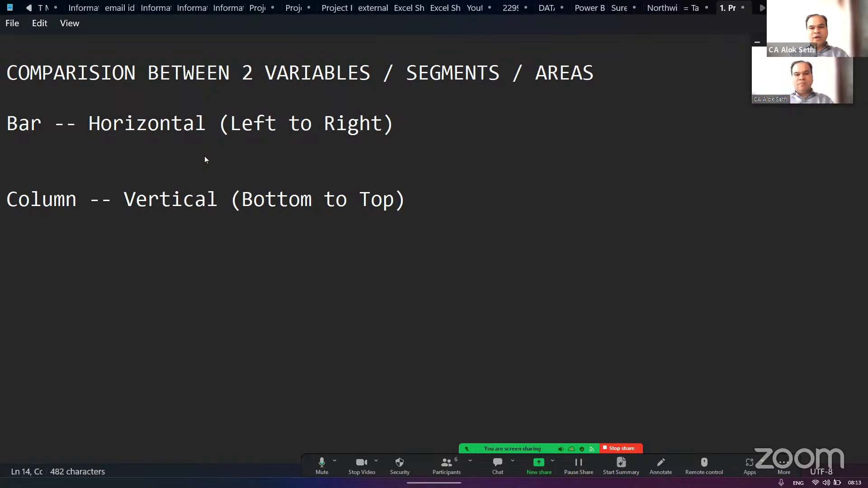
pyautogui.write('AND BASED ON')
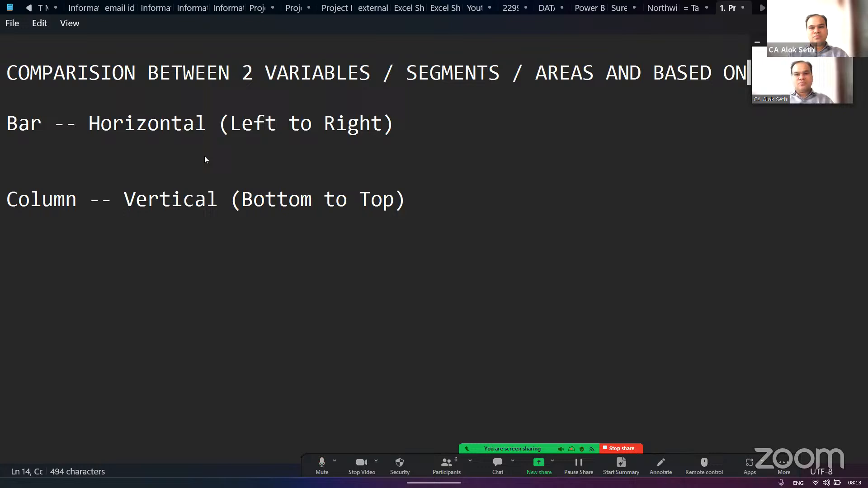
# - Extend the comparison heading with "AND BASED ON" and continue it on a second line with "1 COMMON FIELD"
pyautogui.press('Return')
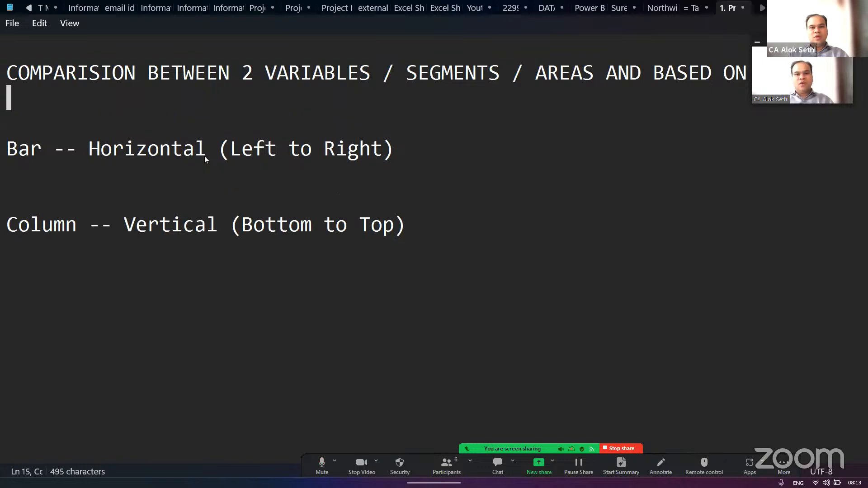
pyautogui.write('1 COMMON ')
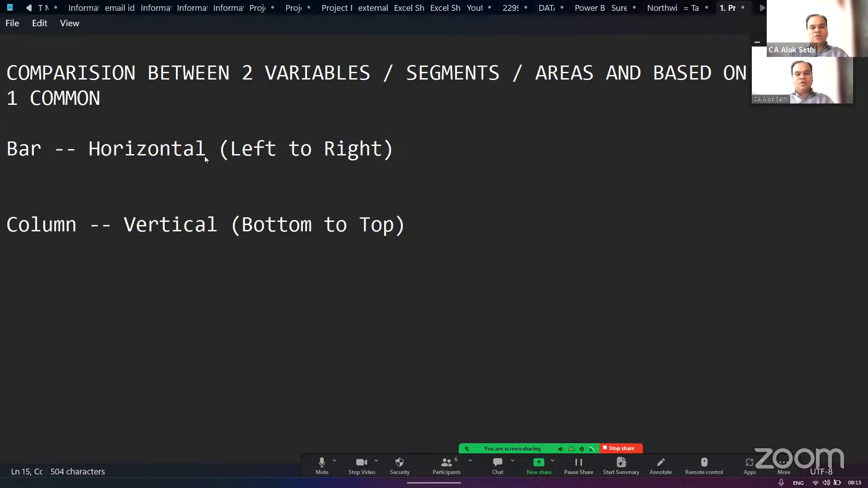
pyautogui.write('FIELD')
# - Leave a blank line below the comparison heading and add an "EX:" label followed by a new line
pyautogui.press('Return')
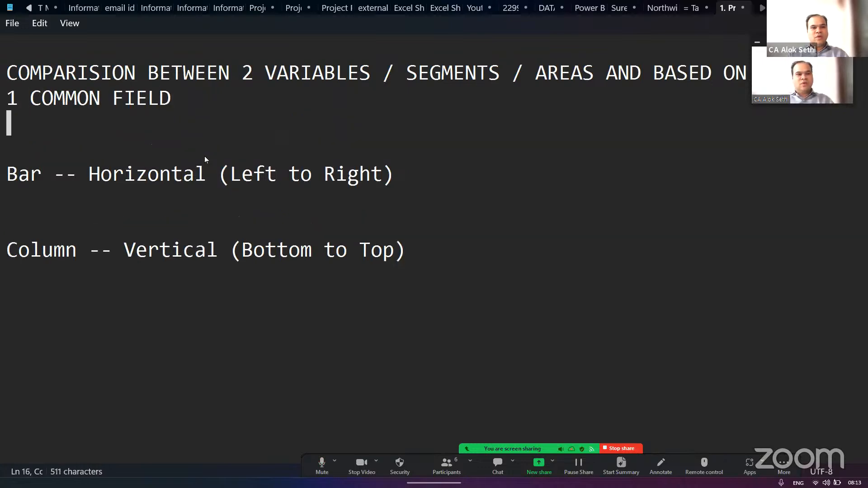
pyautogui.press('Return')
pyautogui.write('EX')
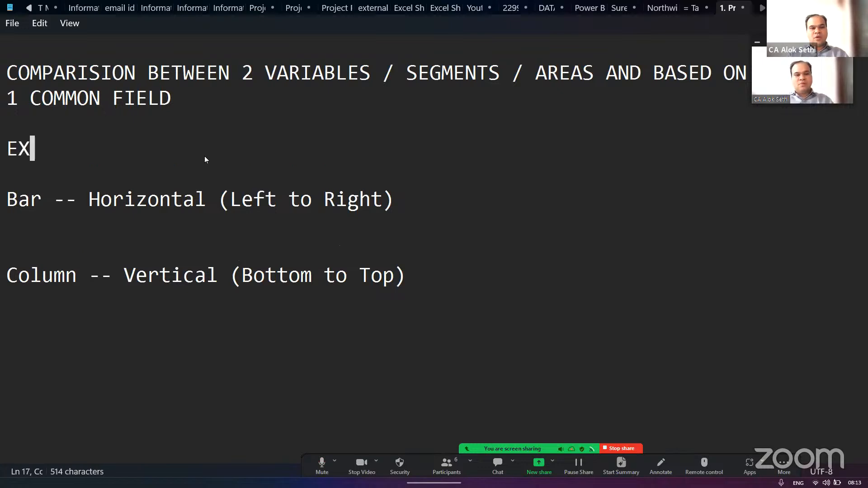
pyautogui.write(';')
pyautogui.press('BackSpace')
pyautogui.write(':')
pyautogui.press('Return')
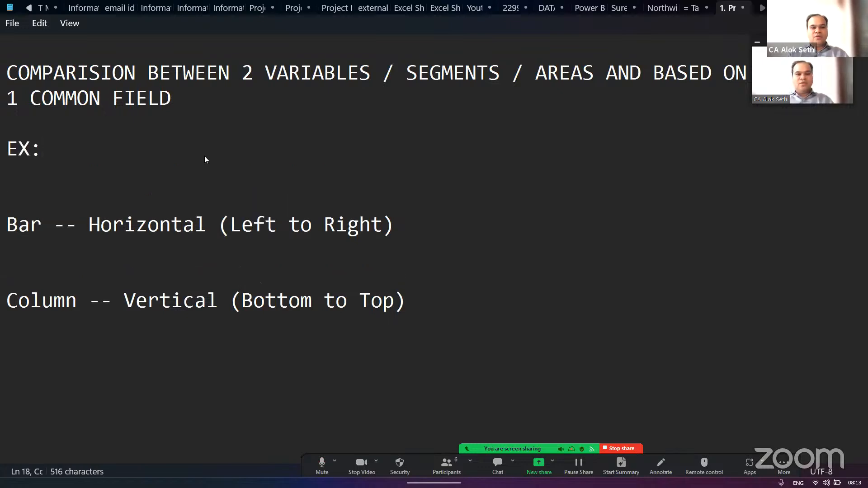
# - Write the example "COMPARE THE SCORE OF VIRAT WITH DHONI" under the "EX:" label and end it with a new line
pyautogui.write('CO')
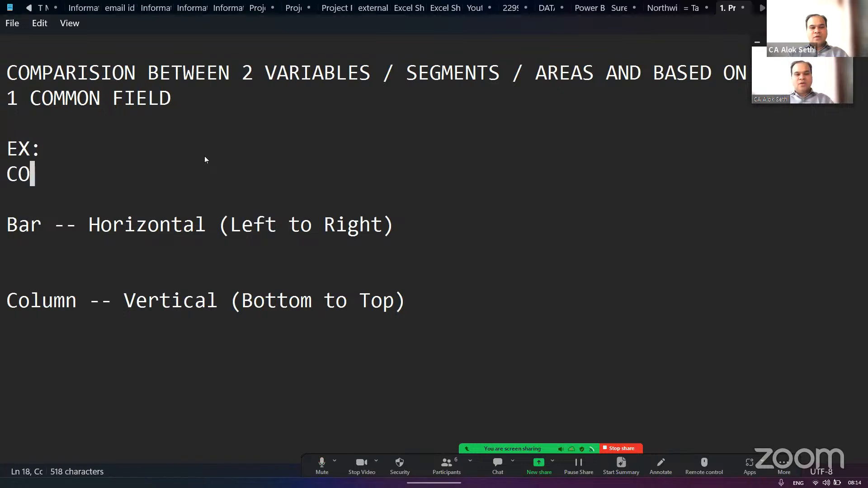
pyautogui.write('MPARE THE ')
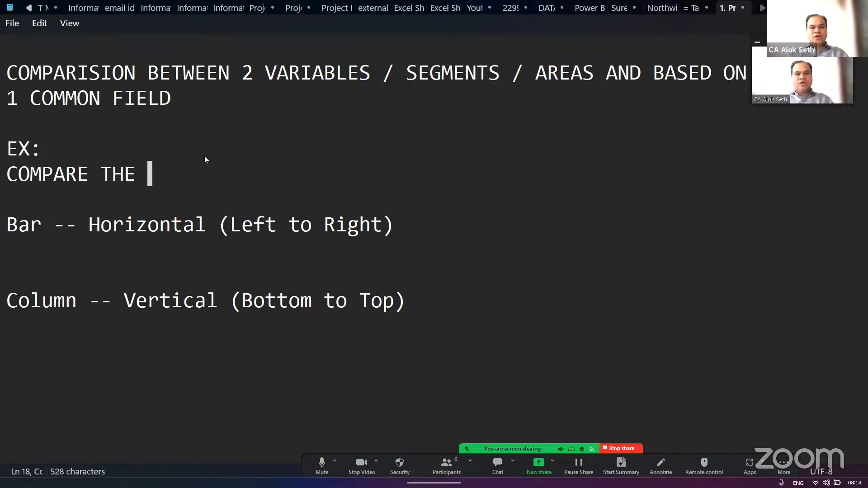
pyautogui.write('SCORE ')
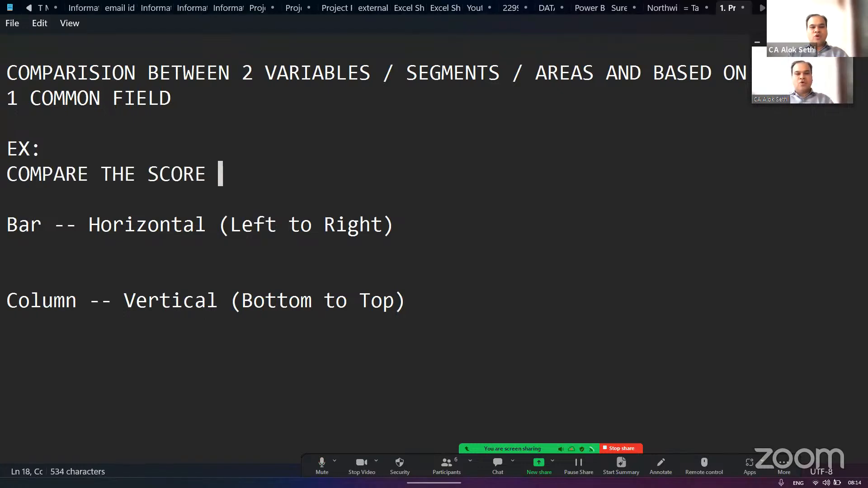
pyautogui.write('OF VIRAT WITH ')
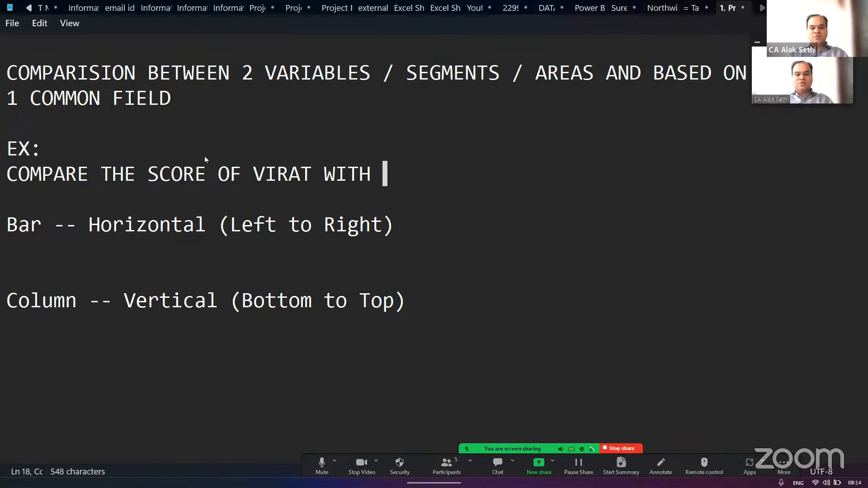
pyautogui.write('DHONI')
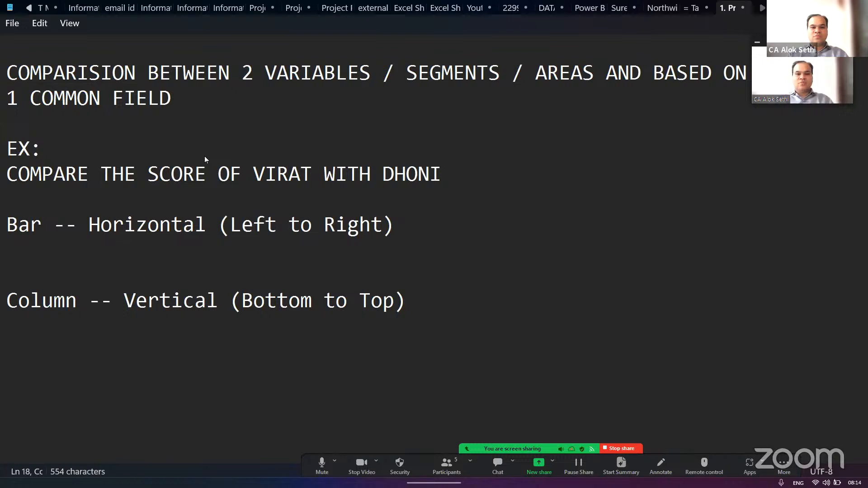
pyautogui.press('Return')
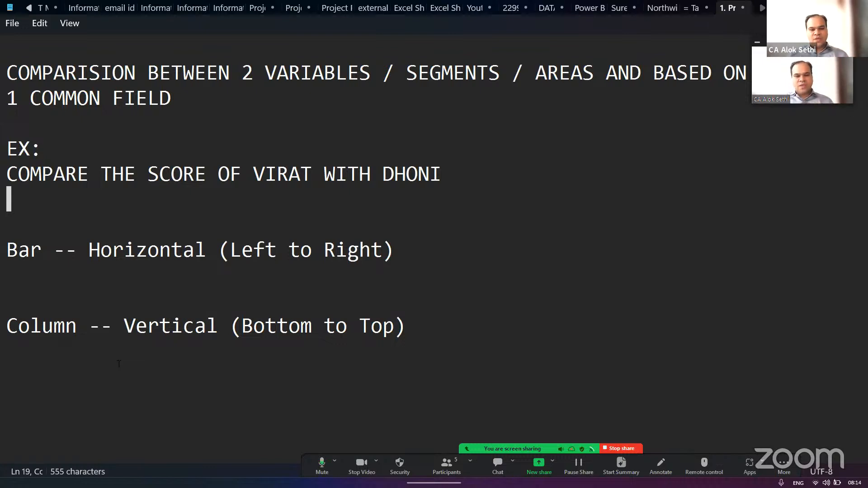
# - Switch to Power BI Desktop and add an empty stacked bar chart to Page 1
pyautogui.hotkey('alt', 'Tab')
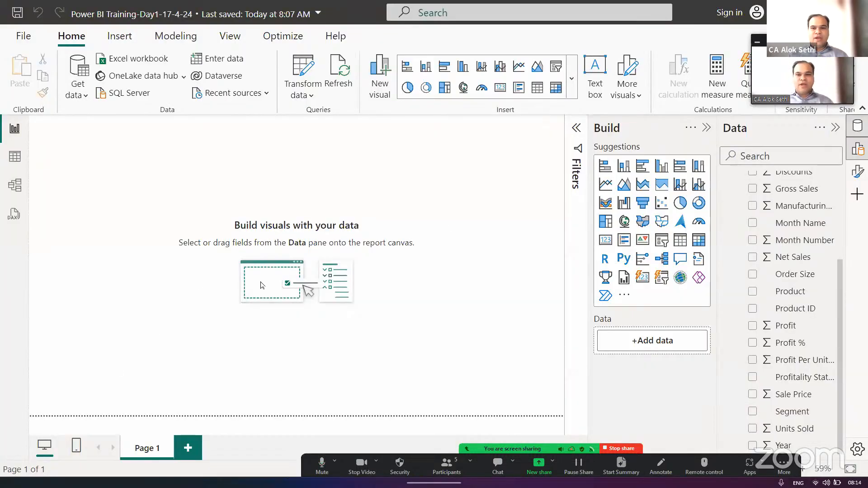
pyautogui.click(604, 166)
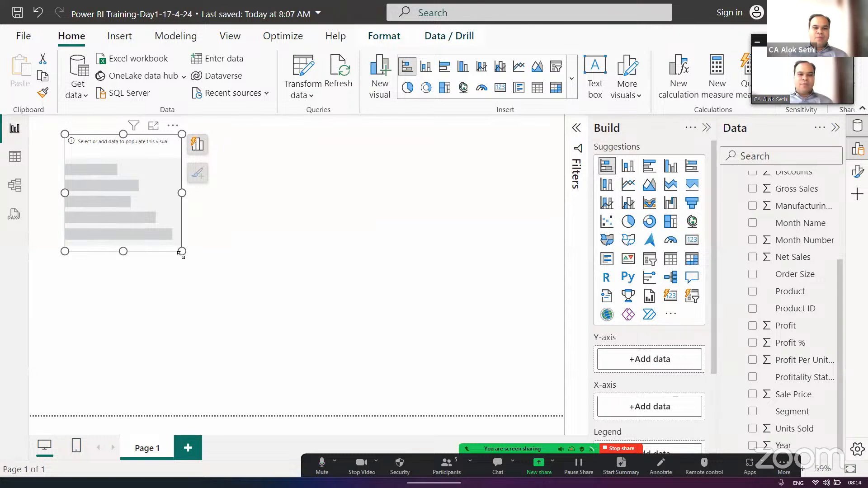
# - Enlarge the empty stacked bar chart so that it fills most of Page 1
pyautogui.moveTo(182, 251); pyautogui.dragTo(427, 368)
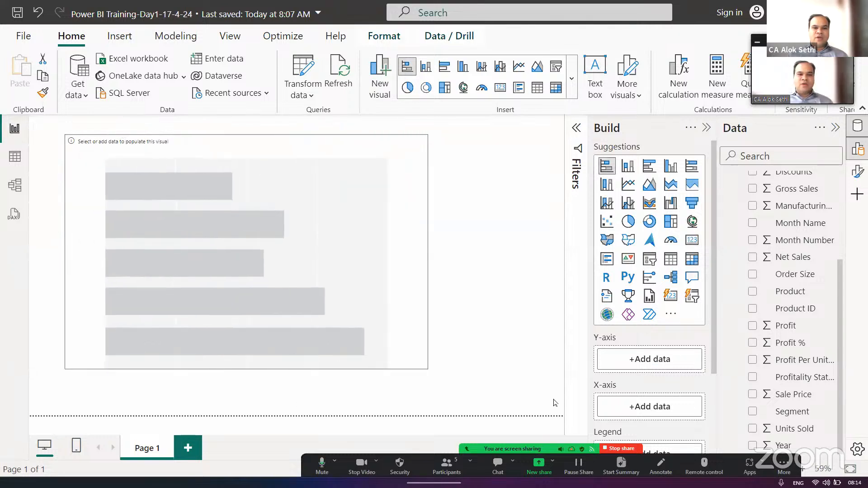
pyautogui.moveTo(554, 402); pyautogui.dragTo(535, 400)
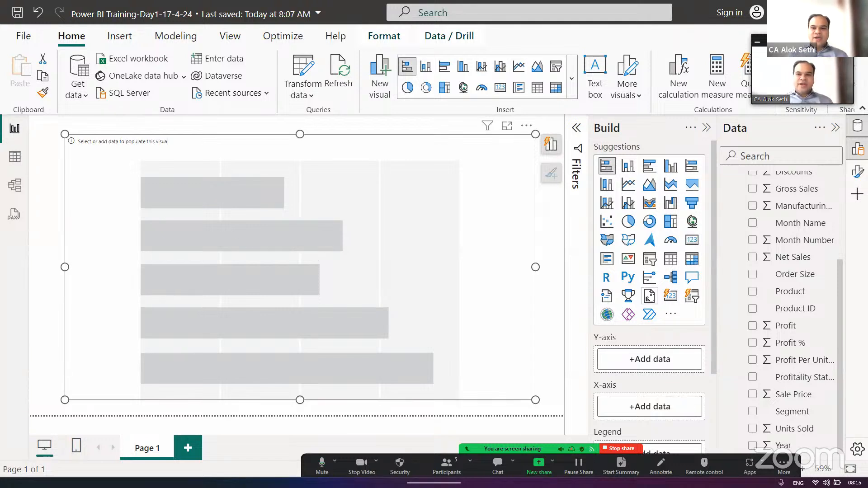
# - Collapse the Build pane and widen the Data pane until the full field names of the financials table fit
pyautogui.scroll(2, 802, 228)
pyautogui.scroll(3, 802, 228)
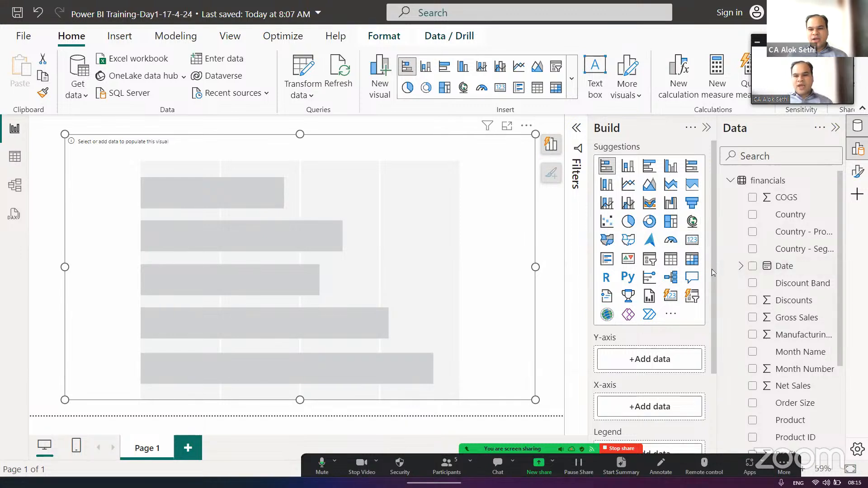
pyautogui.click(705, 128)
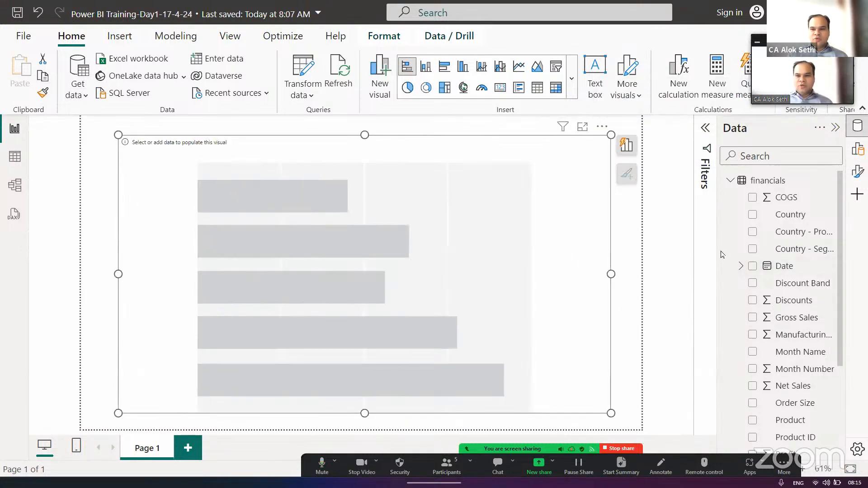
pyautogui.moveTo(719, 252); pyautogui.dragTo(667, 254)
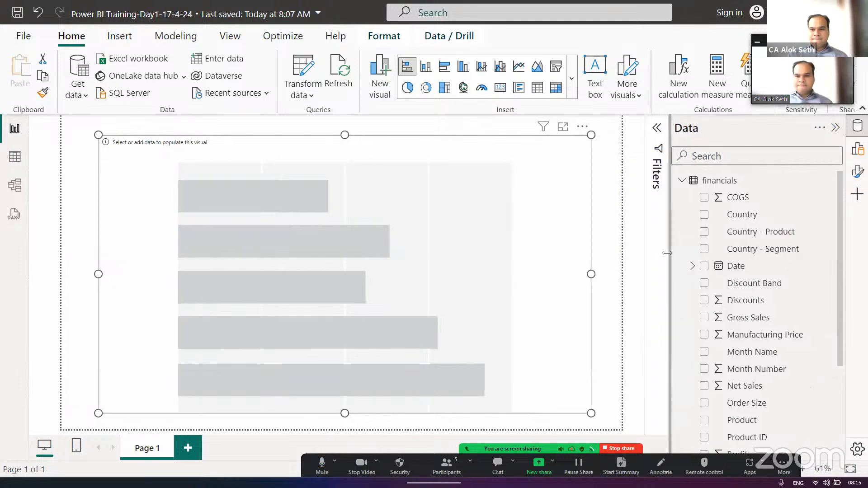
# - Look through the fields of the financials table and add Country to the stacked bar chart's Y-axis
pyautogui.scroll(-5, 837, 321)
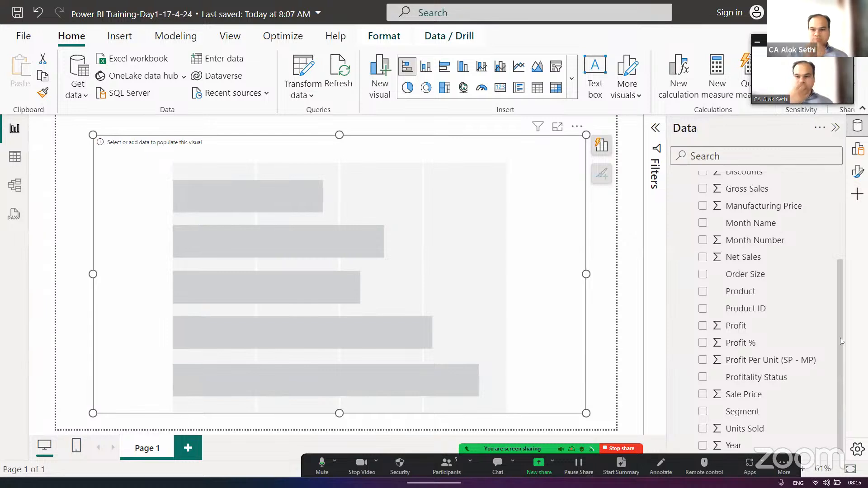
pyautogui.scroll(5, 840, 338)
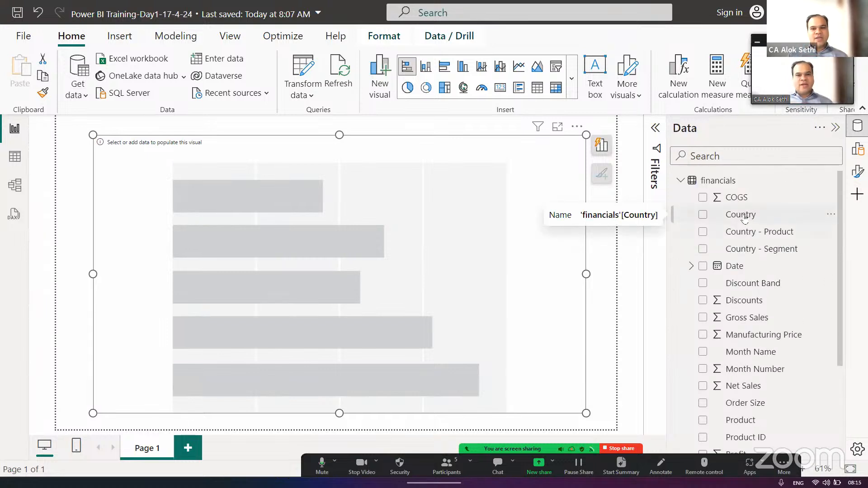
pyautogui.scroll(-2, 744, 217)
pyautogui.scroll(2, 745, 217)
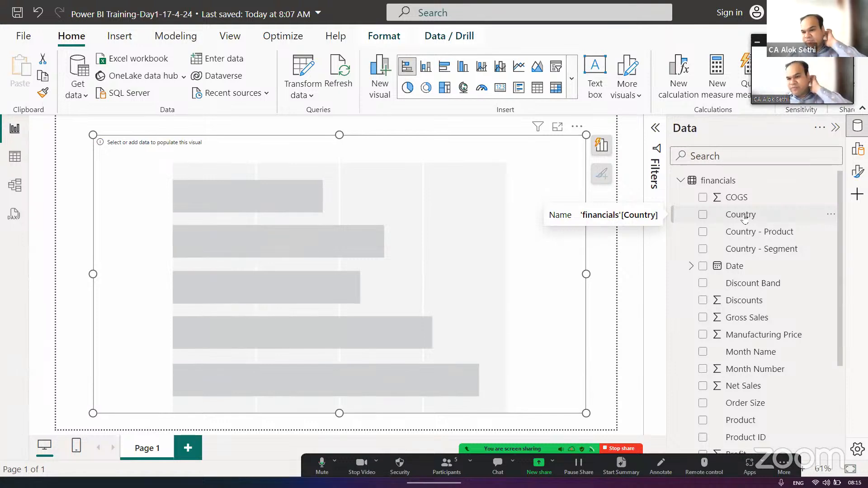
pyautogui.click(703, 215)
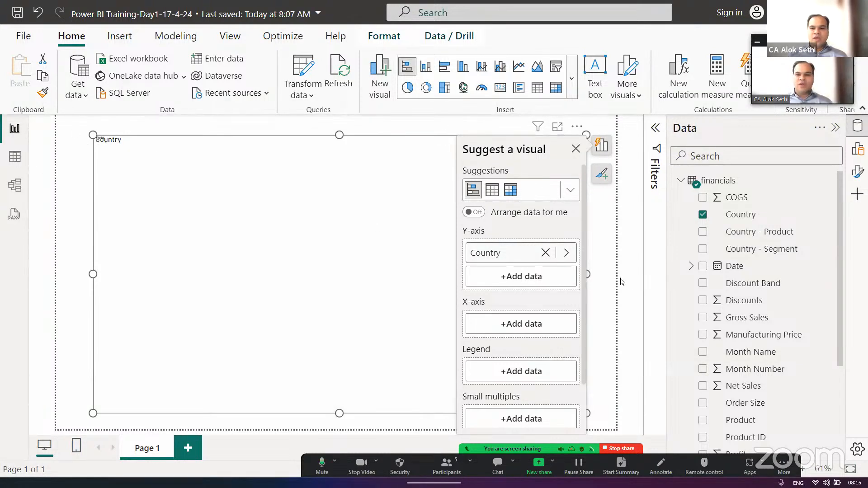
# - Find the Units Sold field by searching for "UNI", add it to the chart's X-axis, and clear the search
pyautogui.scroll(-5, 734, 356)
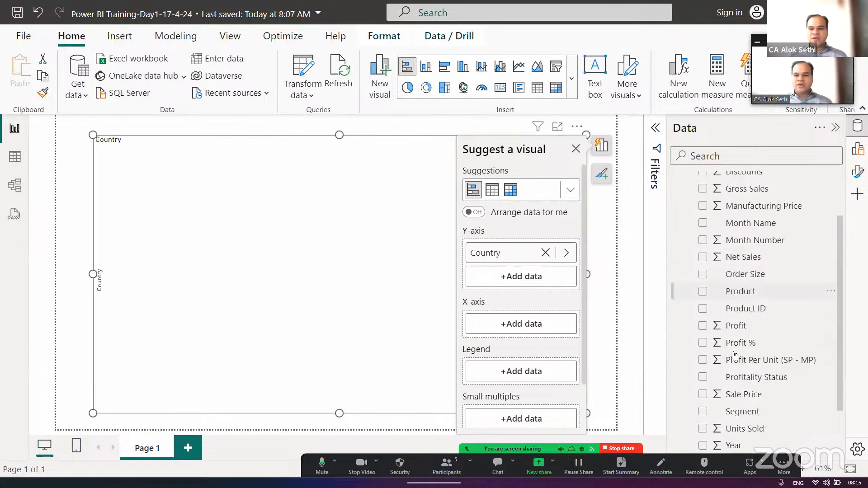
pyautogui.click(729, 157)
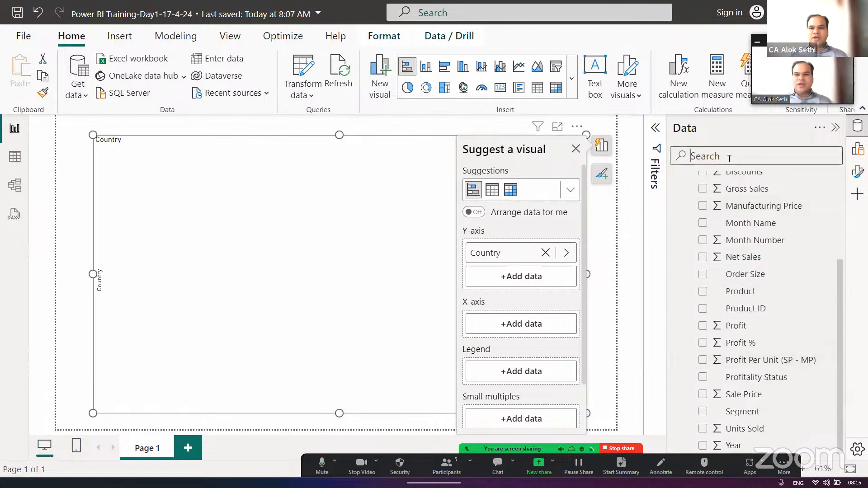
pyautogui.write('UNI')
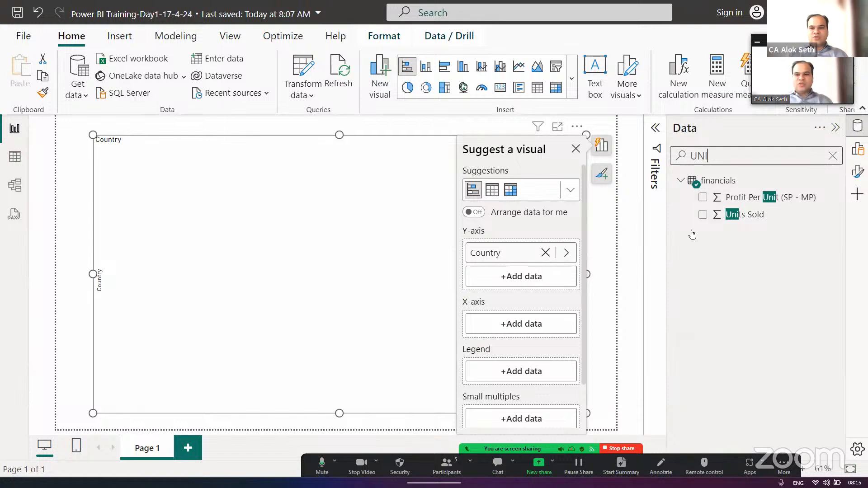
pyautogui.click(702, 215)
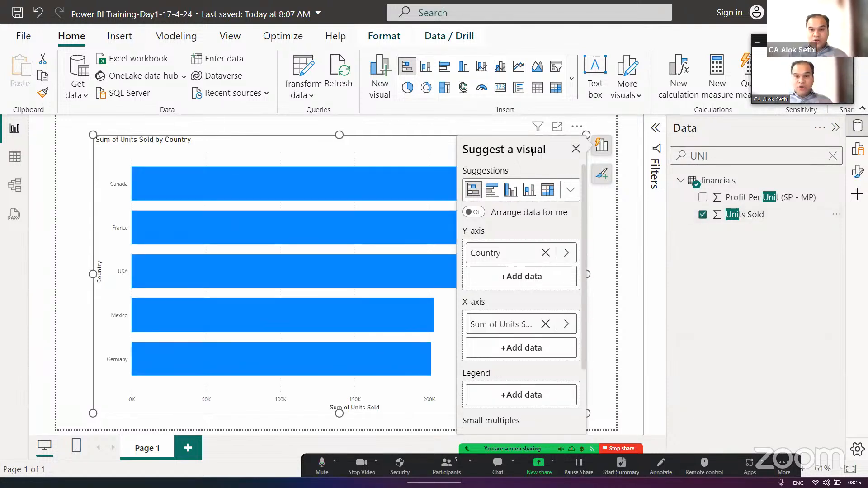
pyautogui.click(575, 149)
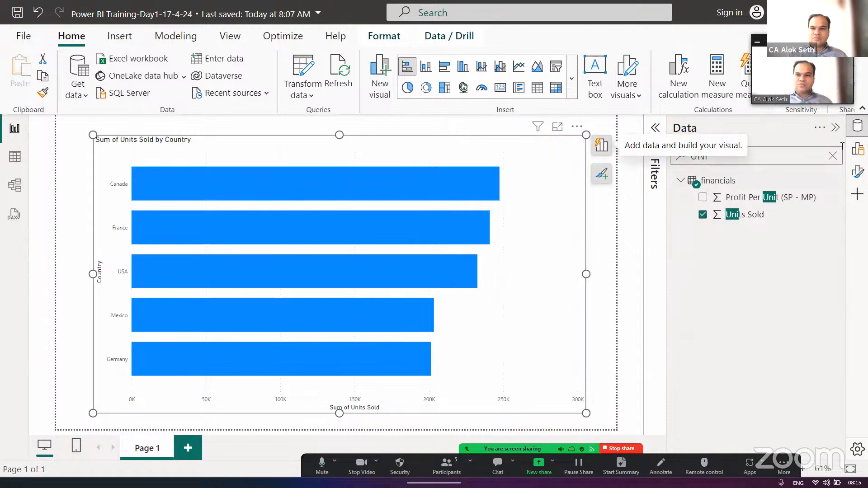
pyautogui.click(832, 156)
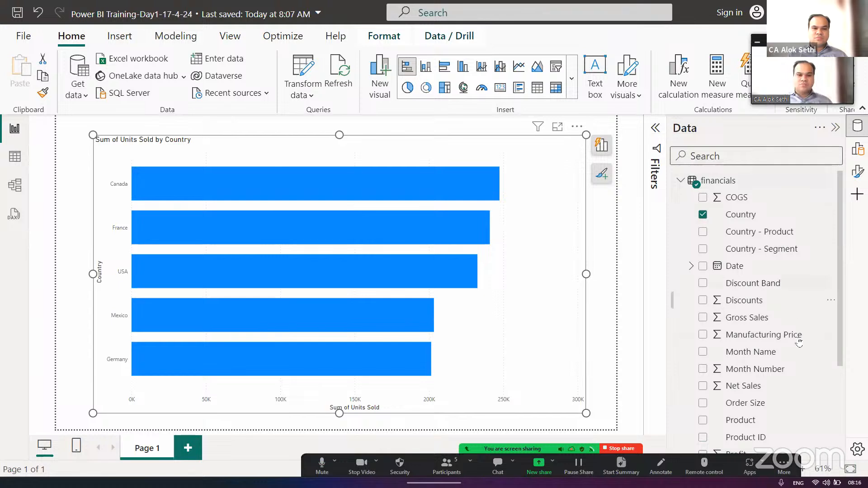
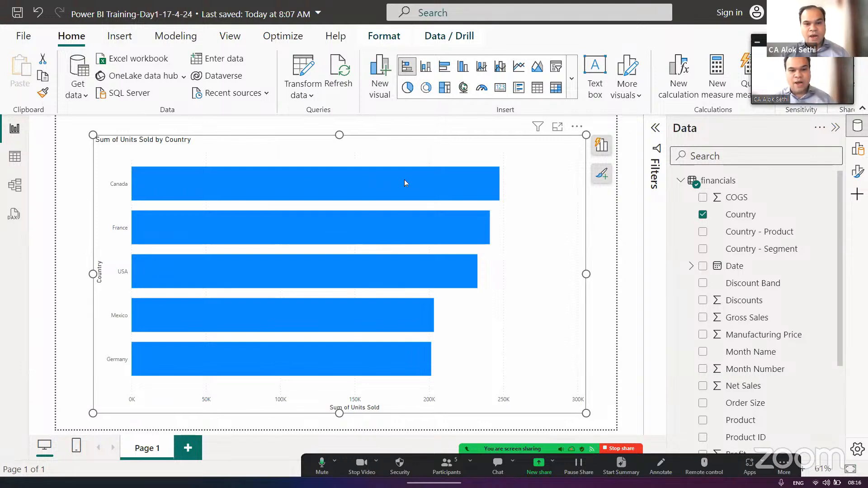
# - Shrink the Sum of Units Sold by Country bar chart to a tall shape in the left part of Page 1, leaving room beside it
pyautogui.moveTo(405, 183)
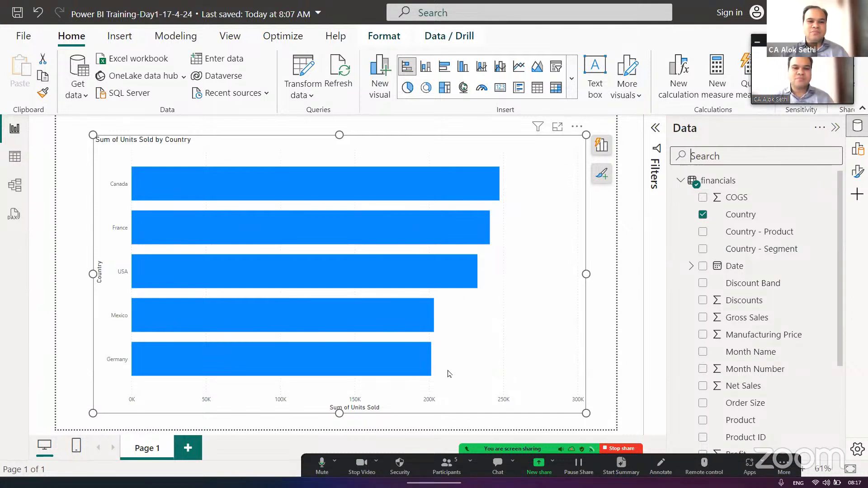
pyautogui.moveTo(323, 224)
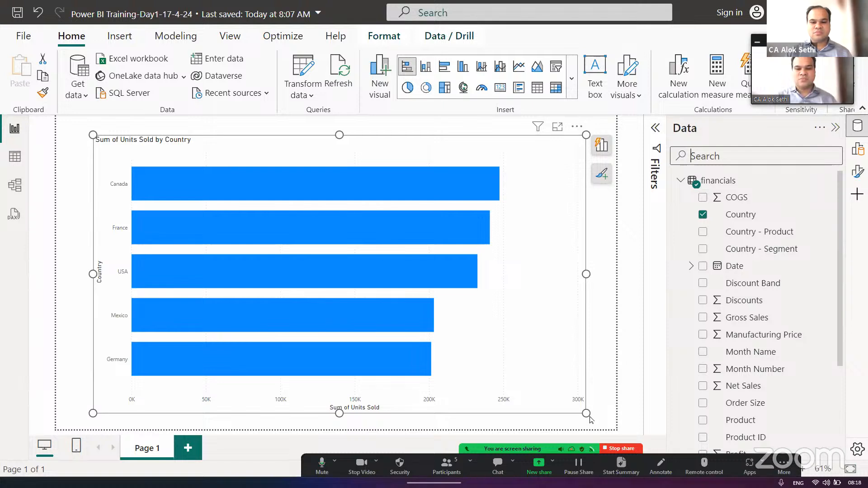
pyautogui.moveTo(586, 413); pyautogui.dragTo(323, 217)
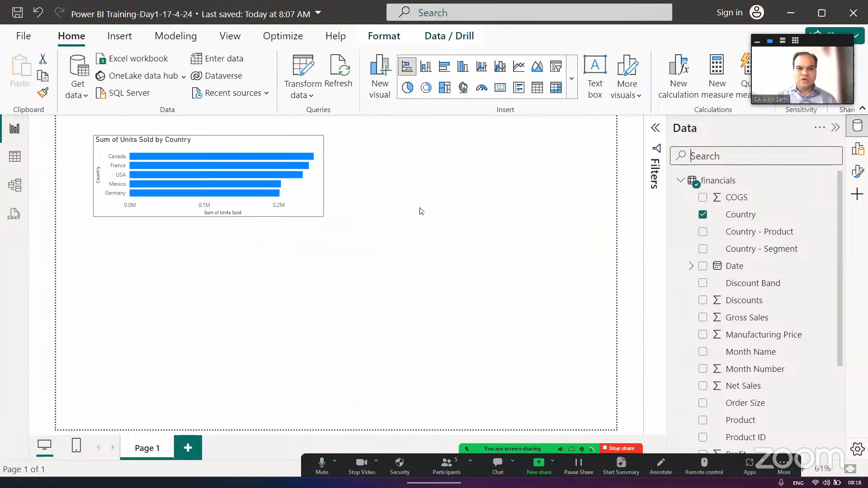
pyautogui.moveTo(420, 211); pyautogui.dragTo(274, 310)
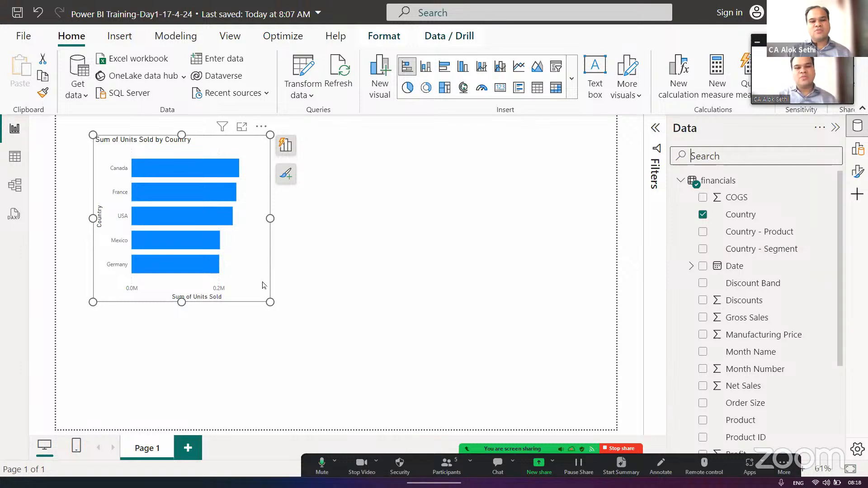
pyautogui.moveTo(270, 302); pyautogui.dragTo(587, 398)
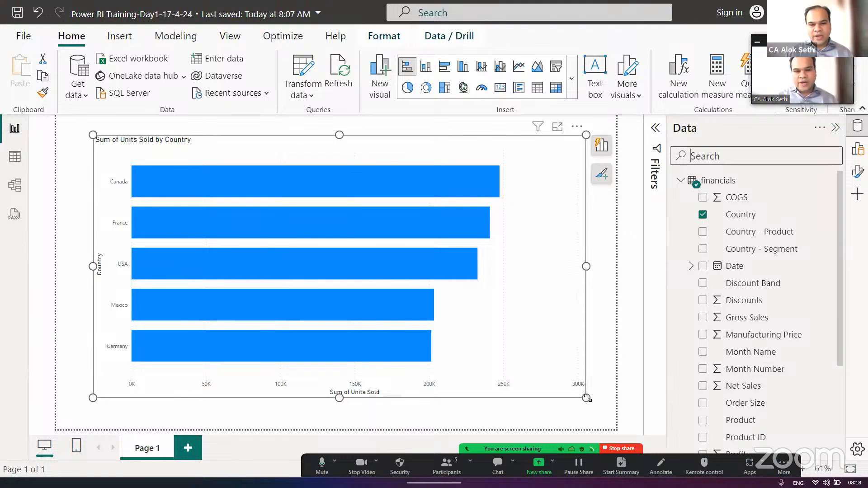
pyautogui.moveTo(585, 397); pyautogui.dragTo(309, 391)
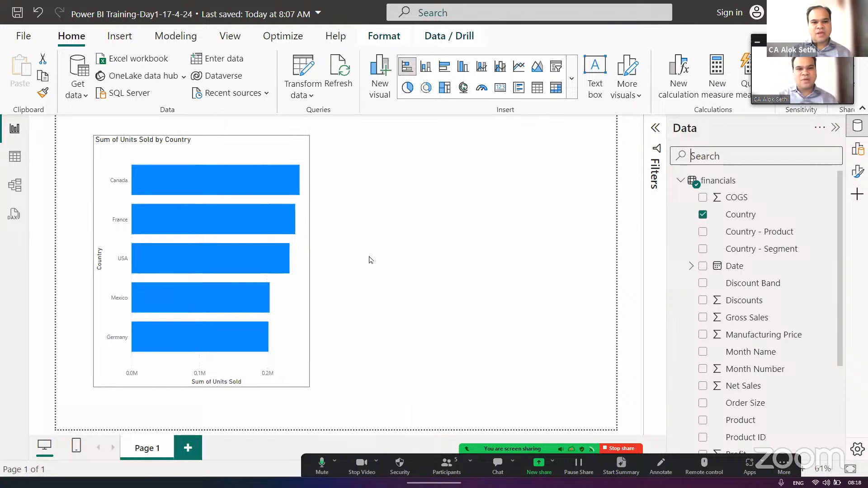
pyautogui.click(387, 219)
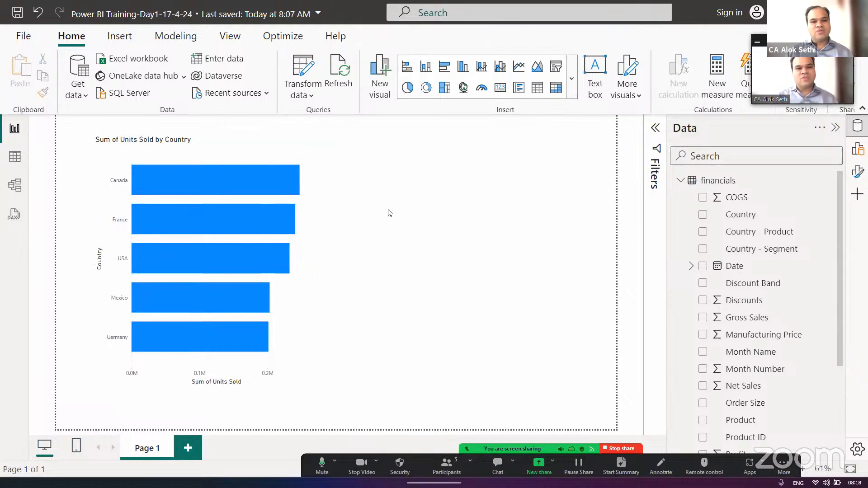
# - Insert a stacked column chart beside the bar chart and resize it to fill the space up to the page's right edge
pyautogui.click(425, 67)
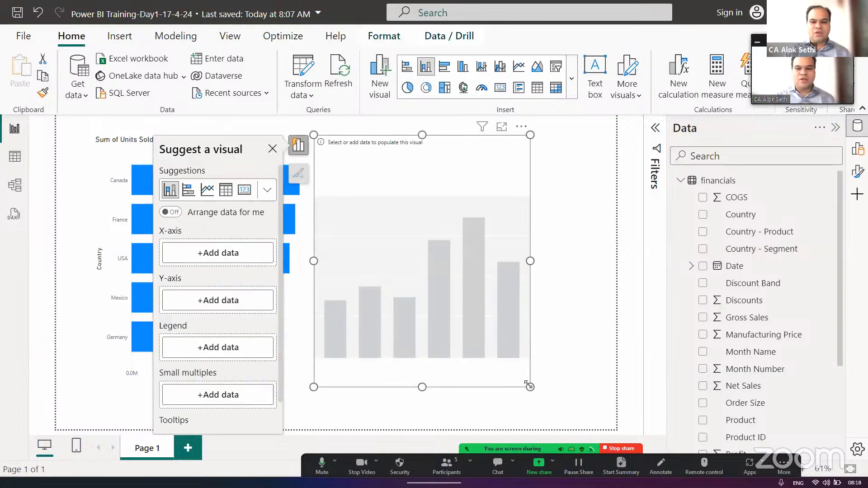
pyautogui.moveTo(530, 382); pyautogui.dragTo(610, 372)
pyautogui.moveTo(313, 253); pyautogui.dragTo(362, 254)
pyautogui.click(293, 265)
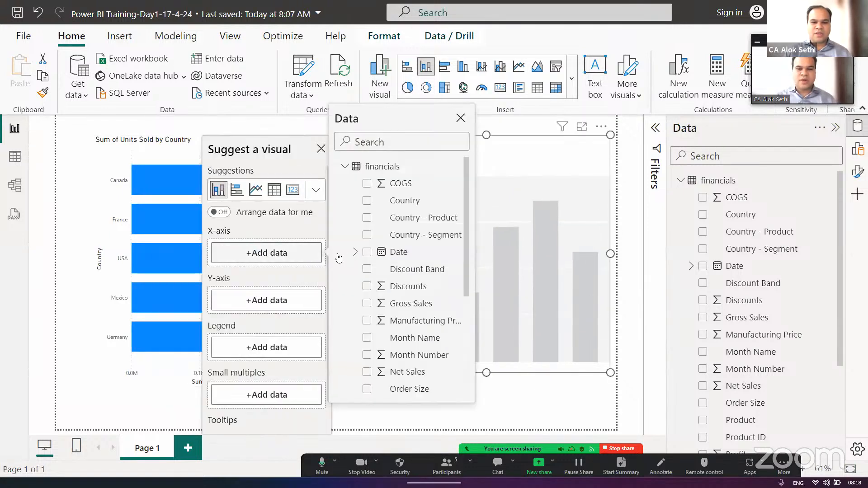
pyautogui.click(280, 271)
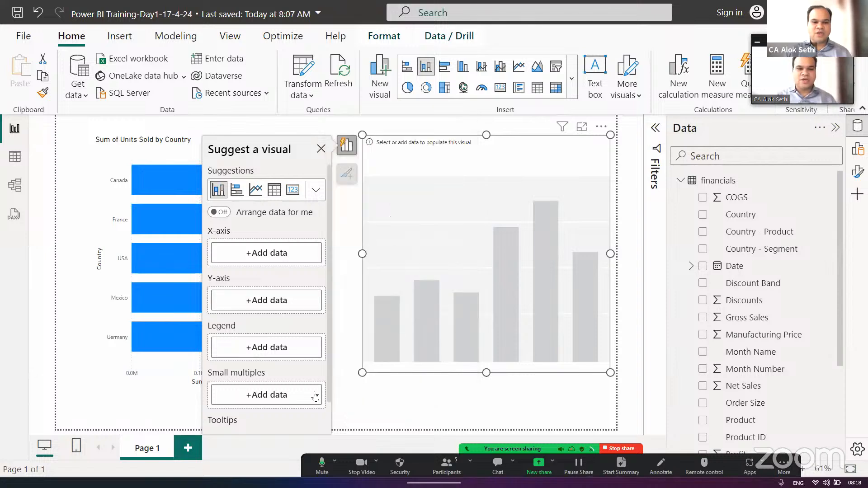
# - Widen the stacked bar chart slightly towards the empty column chart
pyautogui.click(338, 226)
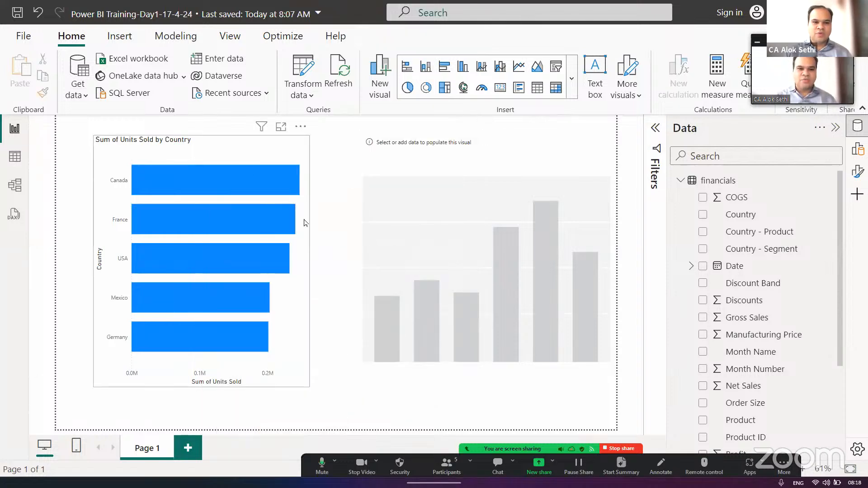
pyautogui.click(309, 262)
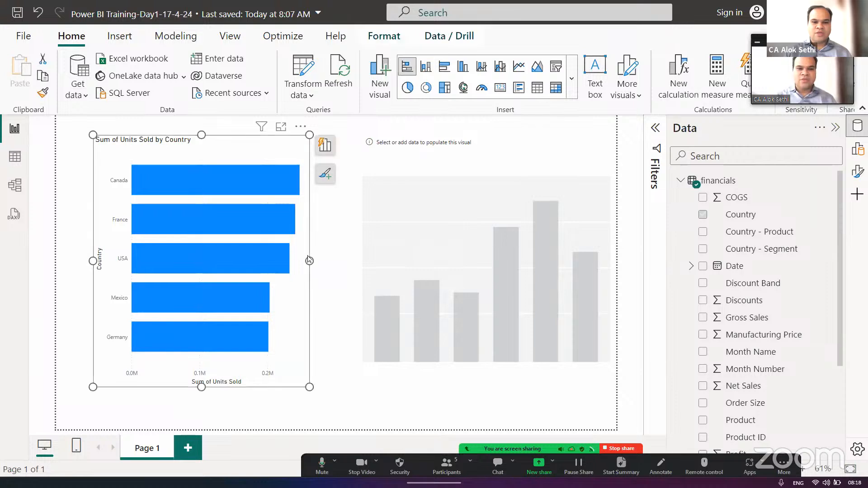
pyautogui.moveTo(310, 263); pyautogui.dragTo(335, 263)
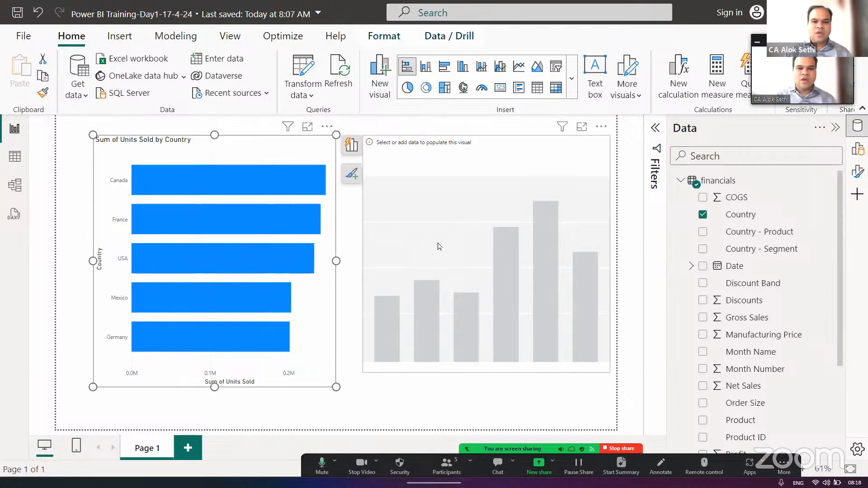
# - Add the Country field to the X-axis of the empty stacked column chart
pyautogui.click(437, 246)
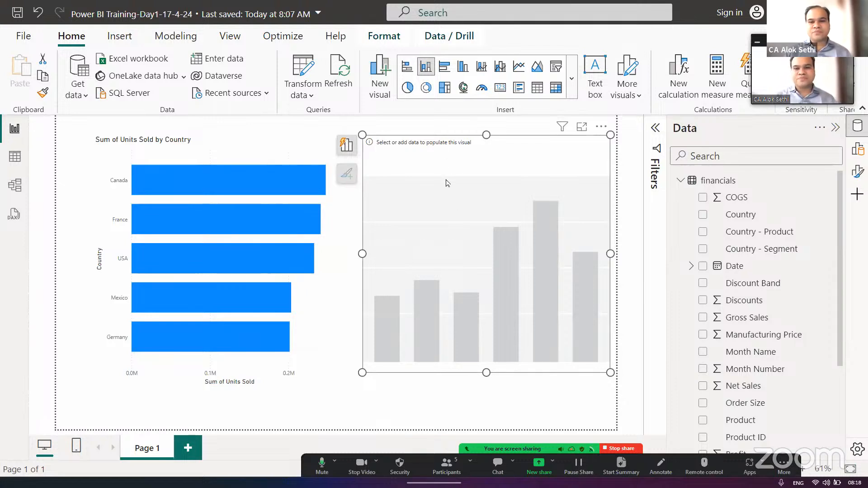
pyautogui.click(347, 146)
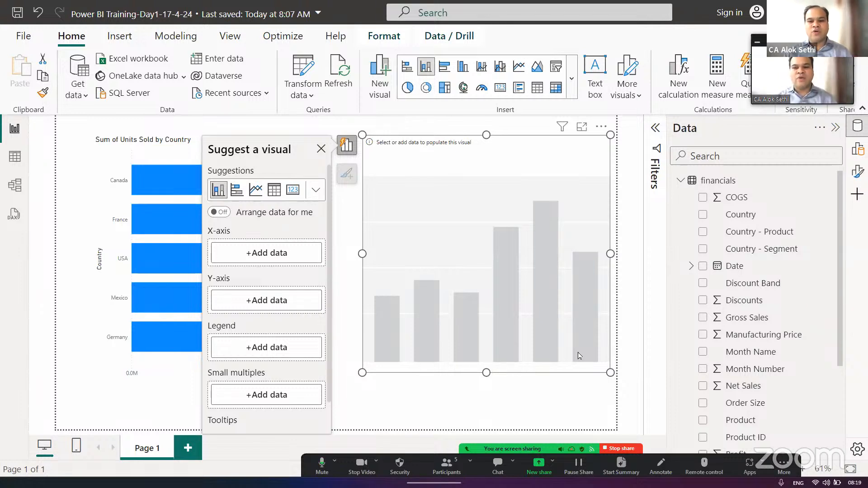
pyautogui.moveTo(750, 217); pyautogui.dragTo(281, 257)
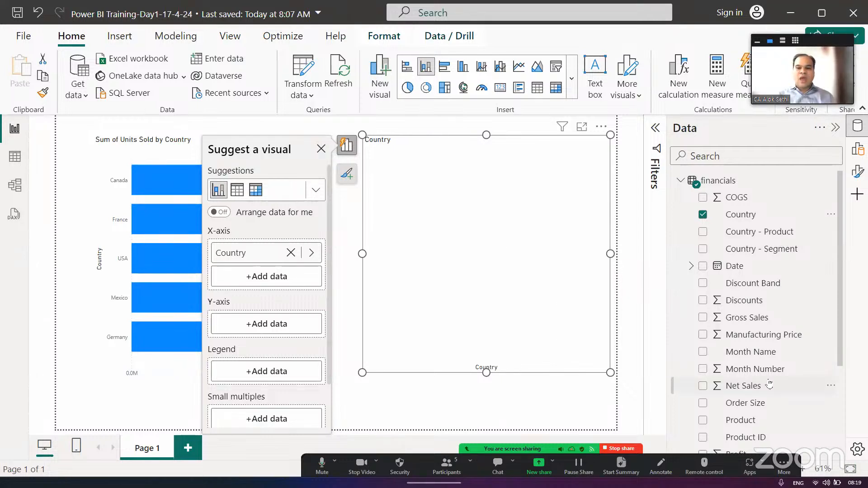
# - Look through the financials table's fields, comparing those marked with a sum symbol with those that are not
pyautogui.scroll(-3, 769, 384)
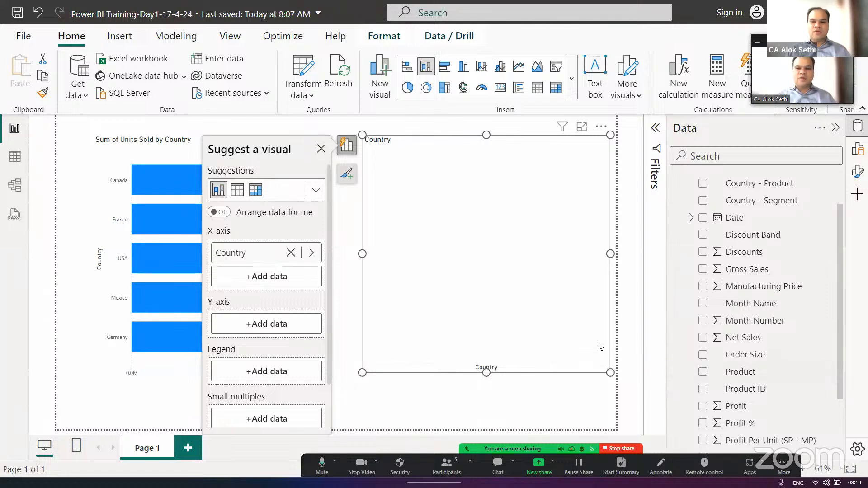
pyautogui.scroll(-5, 731, 347)
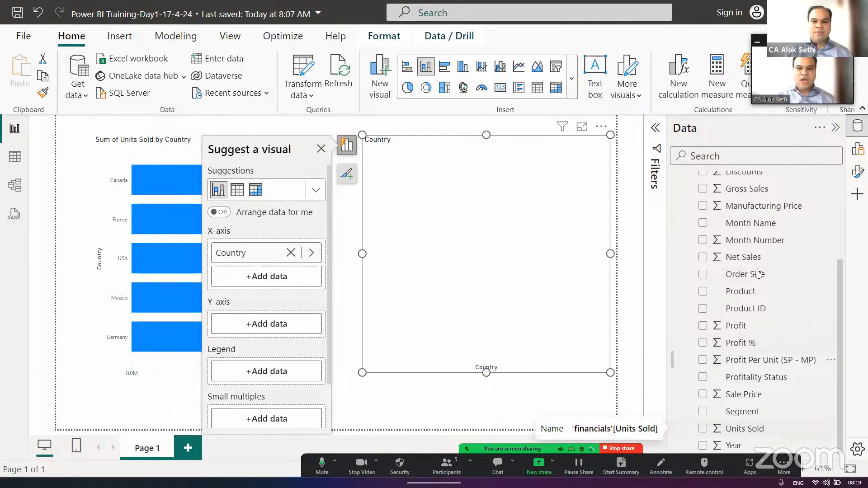
pyautogui.scroll(5, 746, 316)
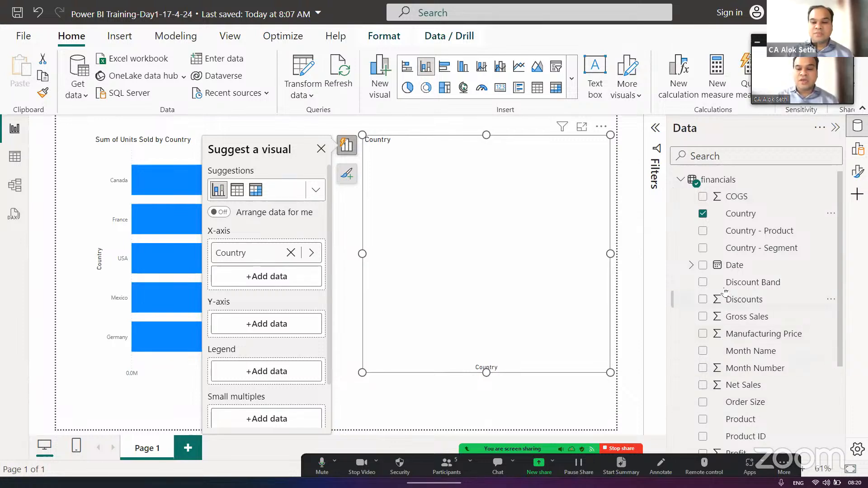
pyautogui.scroll(-1, 729, 389)
pyautogui.scroll(-5, 728, 389)
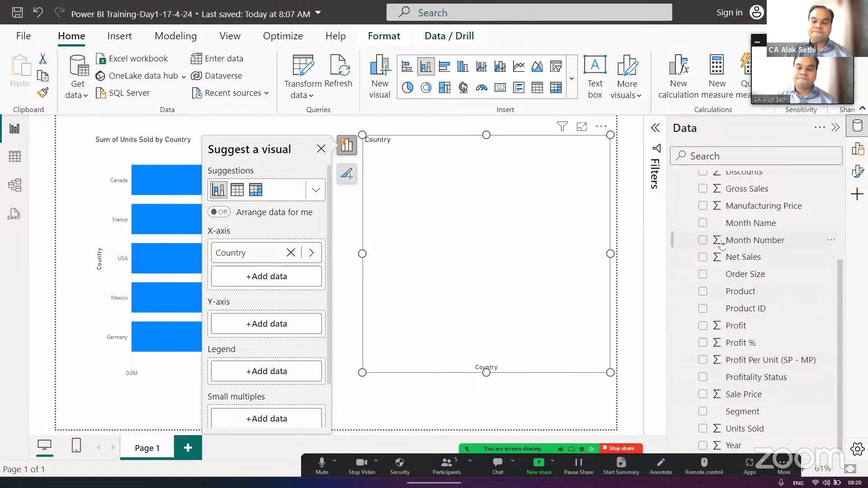
pyautogui.scroll(2, 722, 246)
pyautogui.scroll(2, 722, 246)
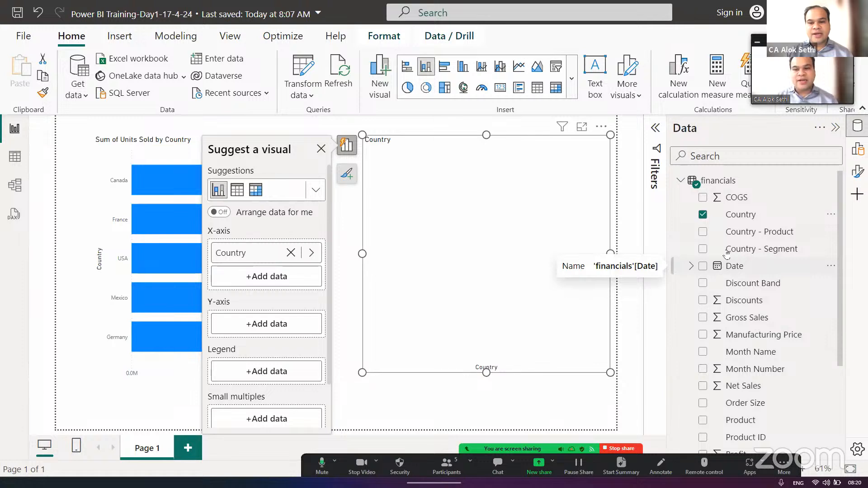
pyautogui.scroll(-5, 735, 344)
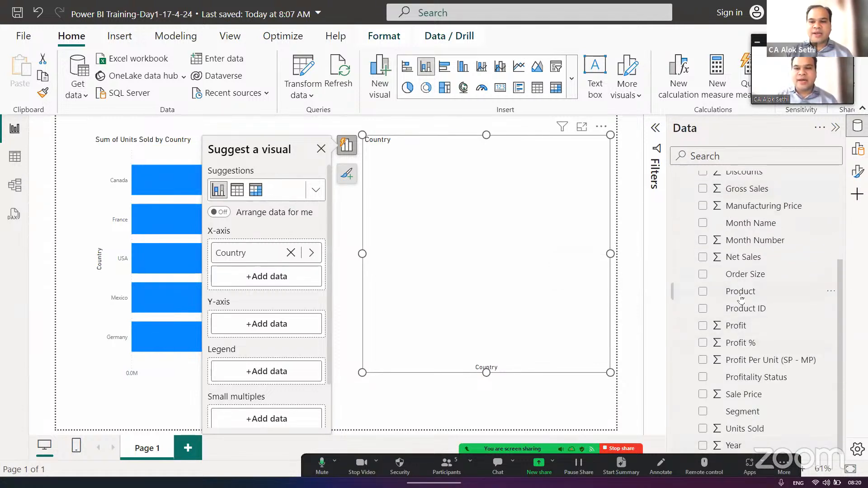
pyautogui.scroll(5, 740, 299)
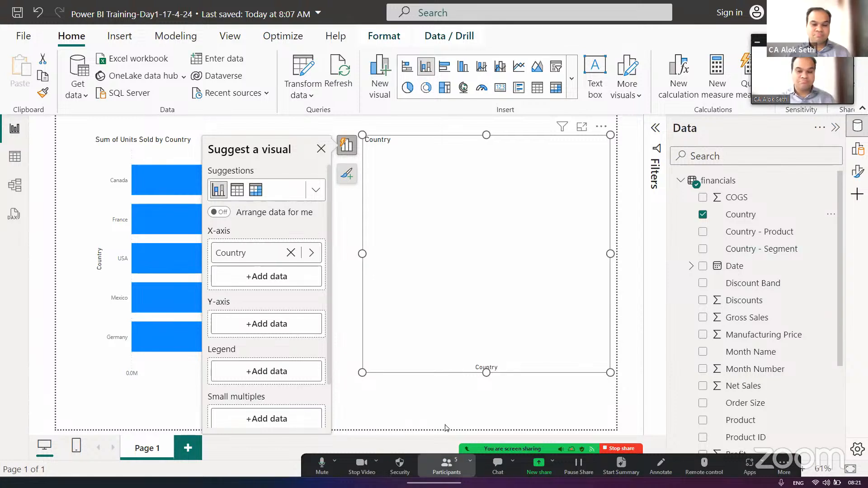
# - View the Zoom meeting's participant list and close it
pyautogui.click(446, 465)
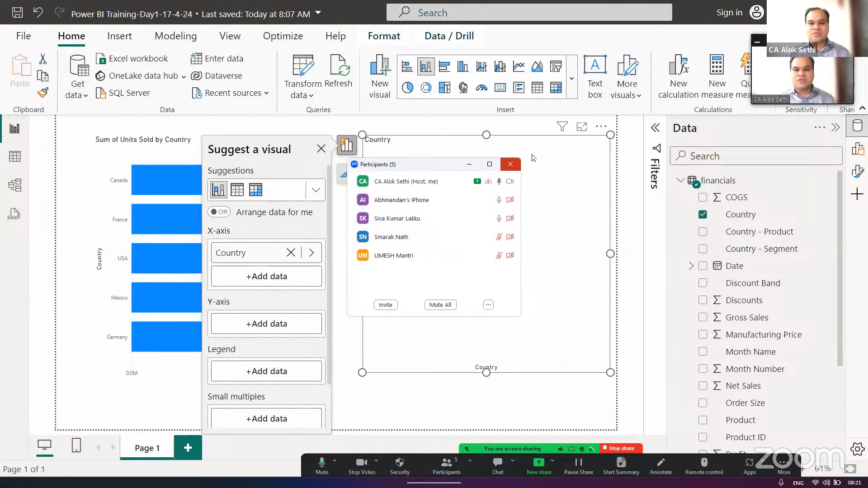
pyautogui.click(509, 165)
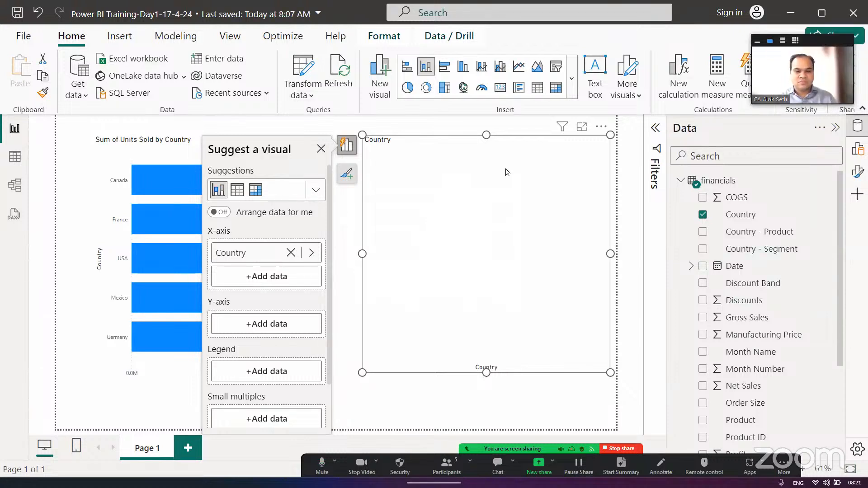
# - Switch to the Notepad notes and add the heading "DIMENSION & MEASURES" below the Column -- Vertical line
pyautogui.hotkey('alt', 'Tab')
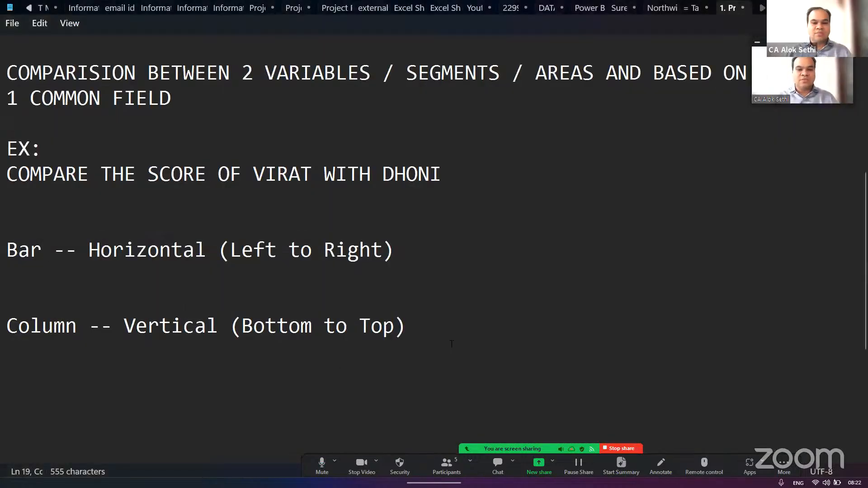
pyautogui.click(450, 347)
pyautogui.press('Return')
pyautogui.press('Return')
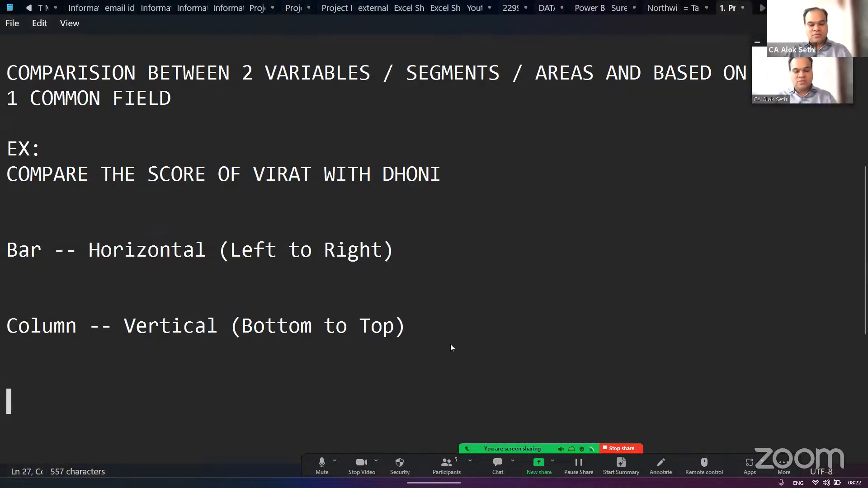
pyautogui.write('DIMENSION ')
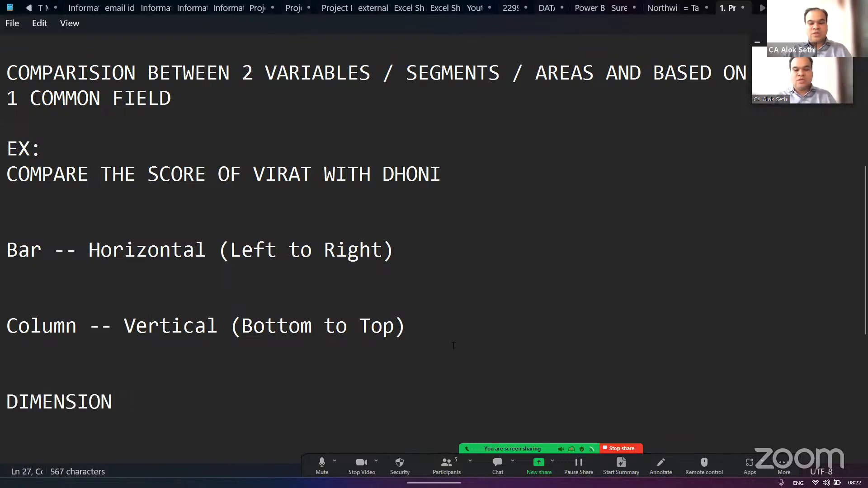
pyautogui.write('& MEASURES')
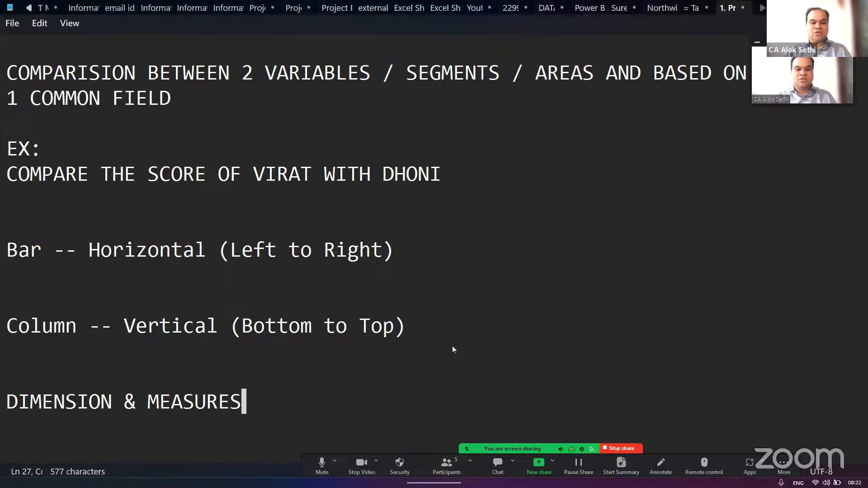
# - Add the line "QUALITATIVE VS. QUANTITATIVE" directly below the "DIMENSION & MEASURES" heading
pyautogui.press('Return')
pyautogui.scroll(-4, 452, 349)
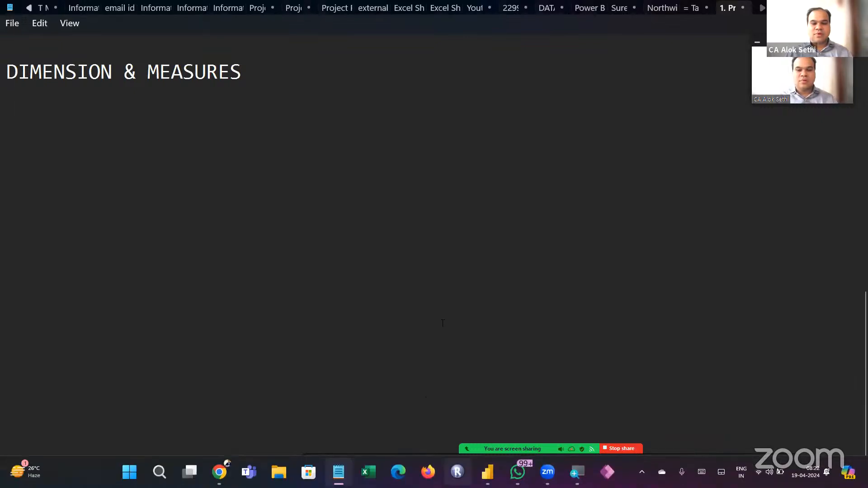
pyautogui.write('U')
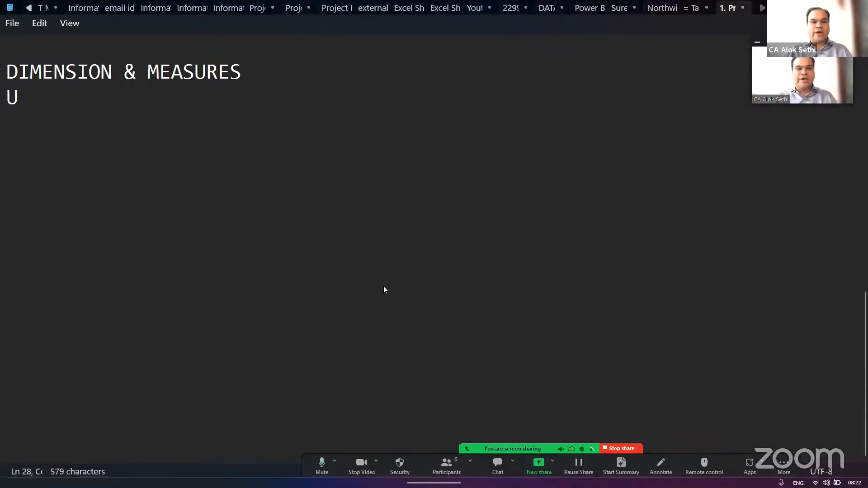
pyautogui.press('BackSpace')
pyautogui.write('QUALI')
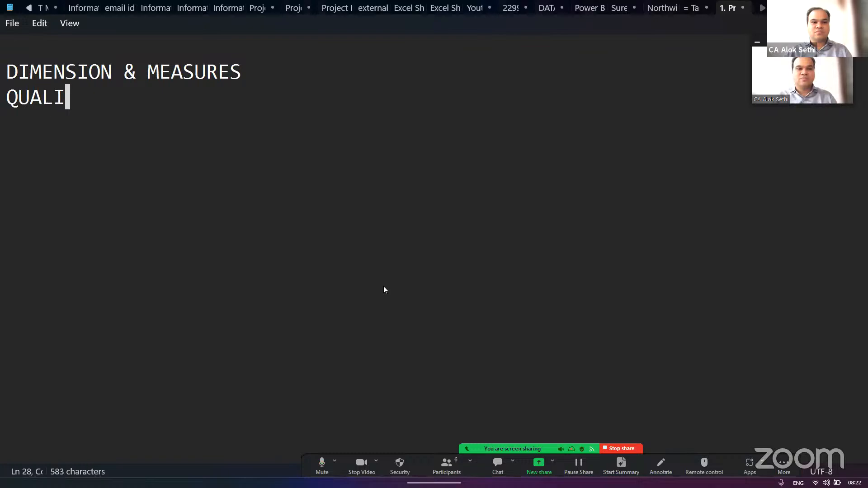
pyautogui.write('TAV')
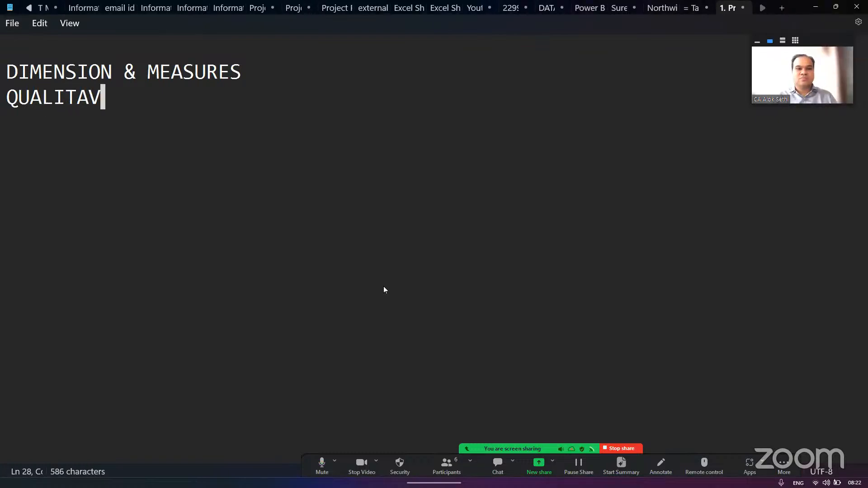
pyautogui.press('BackSpace')
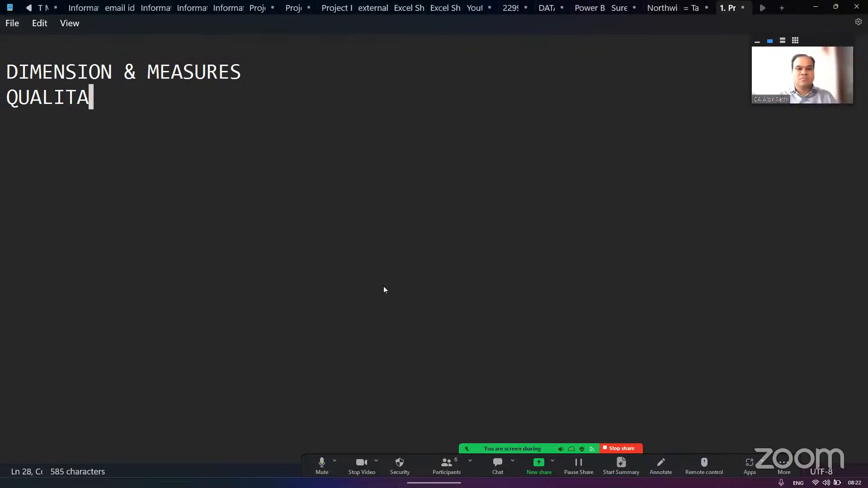
pyautogui.write('TIVE V')
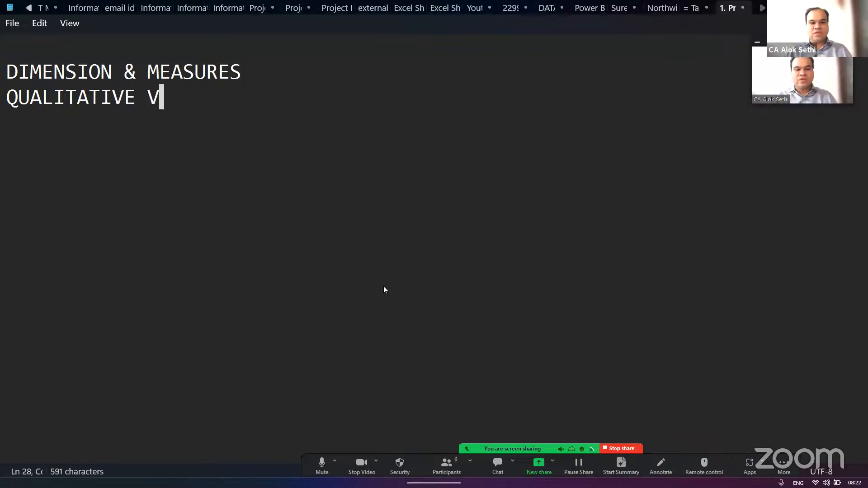
pyautogui.write('S. QUNA')
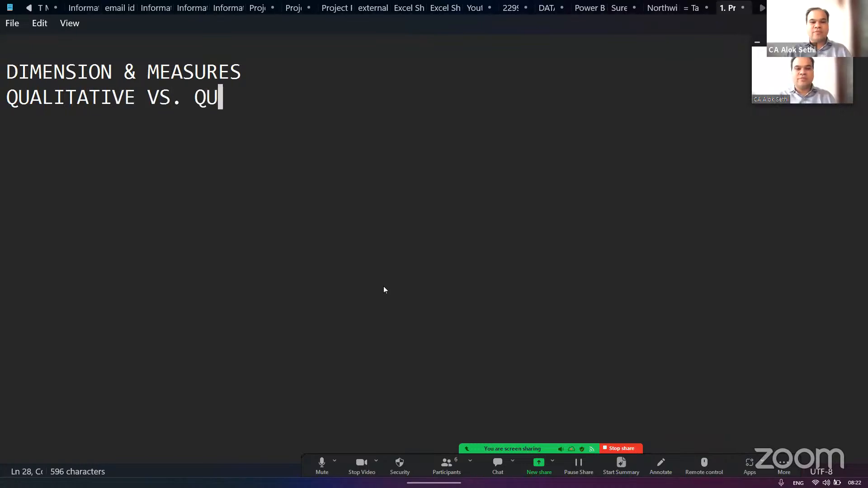
pyautogui.press('BackSpace')
pyautogui.press('BackSpace')
pyautogui.write('ANTI')
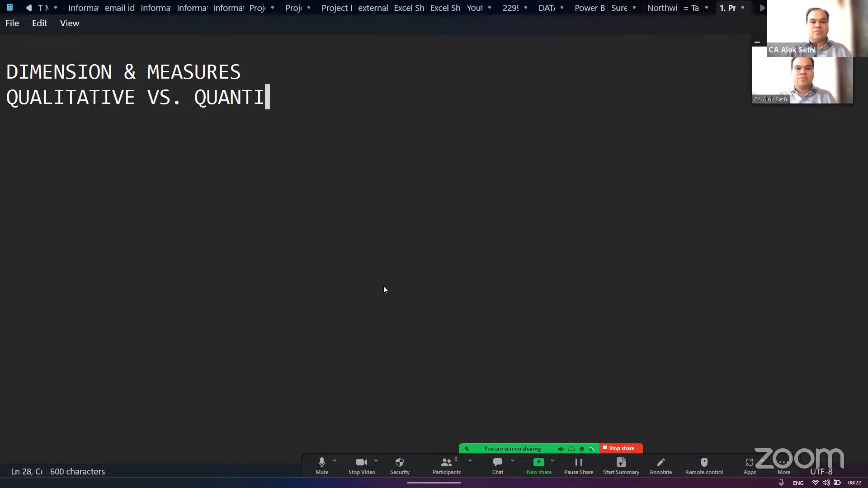
pyautogui.write('TAIVE')
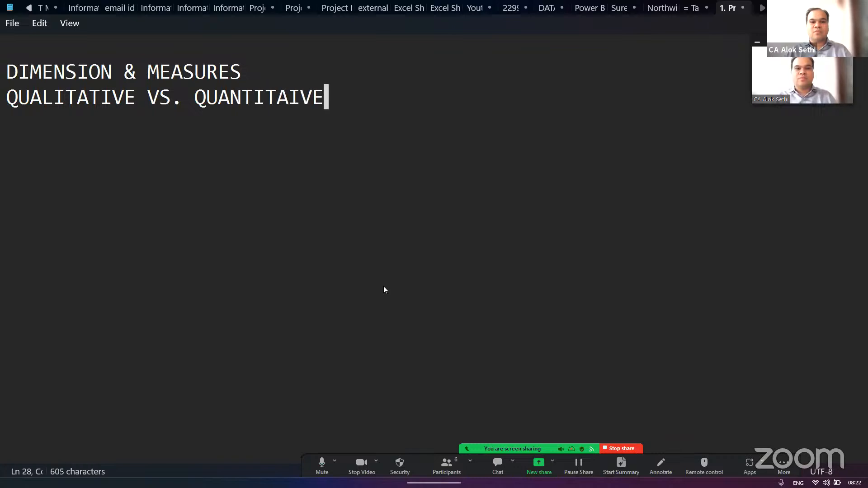
pyautogui.press('BackSpace')
pyautogui.press('BackSpace')
pyautogui.press('BackSpace')
pyautogui.write('VIE')
pyautogui.press('BackSpace')
pyautogui.press('BackSpace')
pyautogui.press('BackSpace')
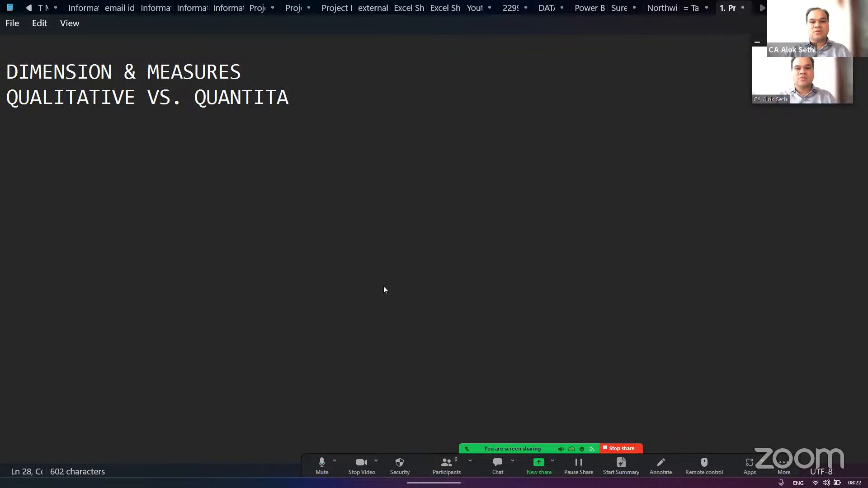
pyautogui.write('TIVE')
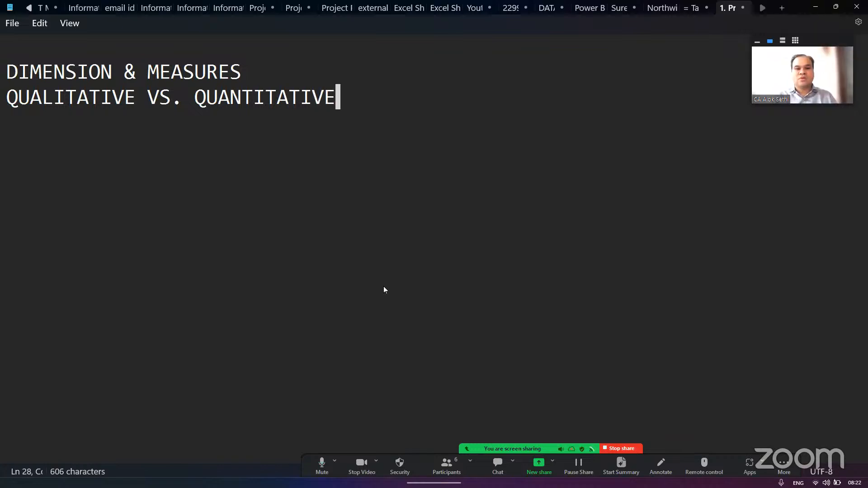
pyautogui.press('Up')
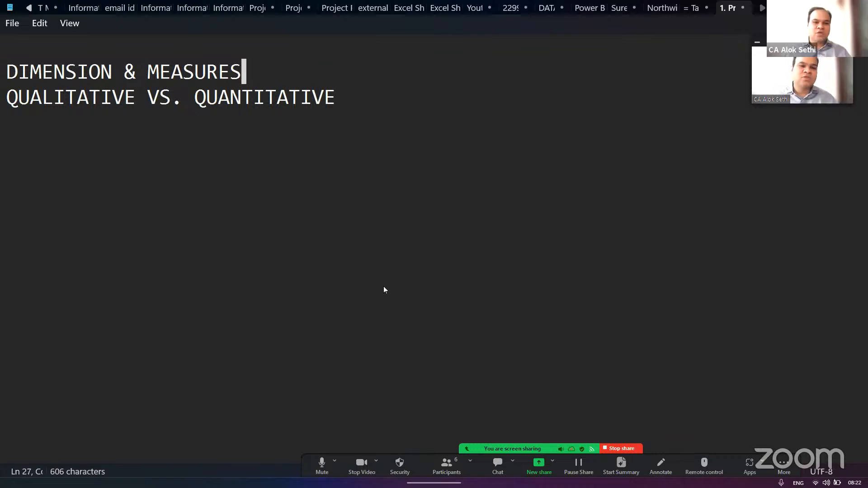
pyautogui.press('Return')
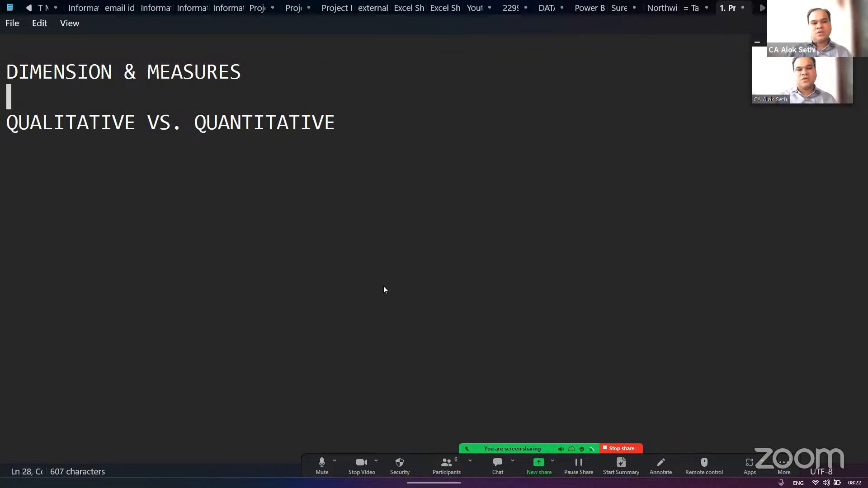
pyautogui.press('Delete')
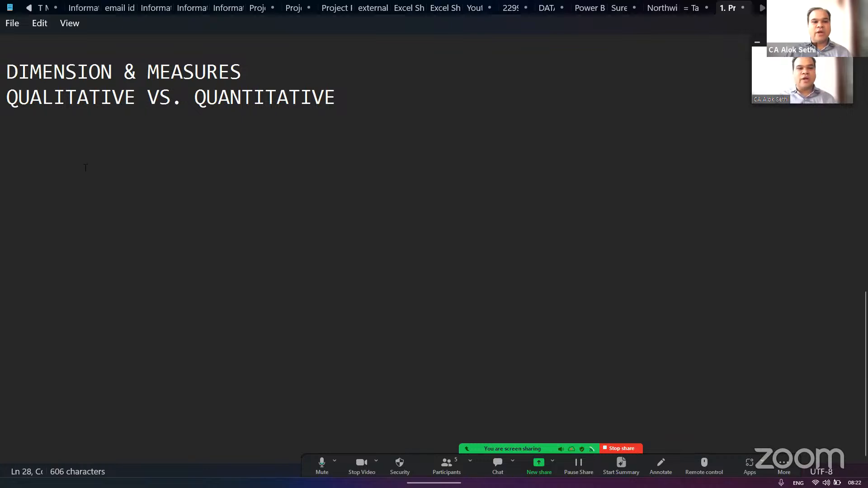
pyautogui.moveTo(194, 98); pyautogui.dragTo(350, 96)
pyautogui.click(349, 97)
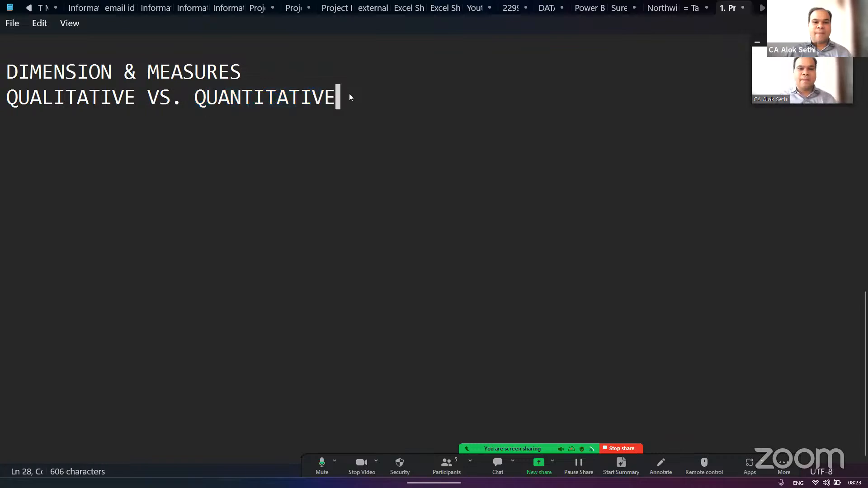
# - Switch to Power BI and review the financials fields against the qualitative versus quantitative note
pyautogui.hotkey('alt', 'Tab')
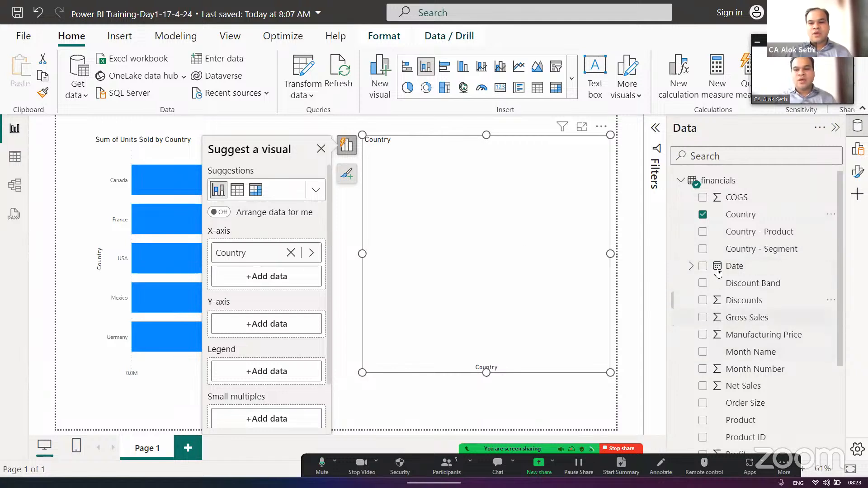
pyautogui.scroll(-4, 736, 329)
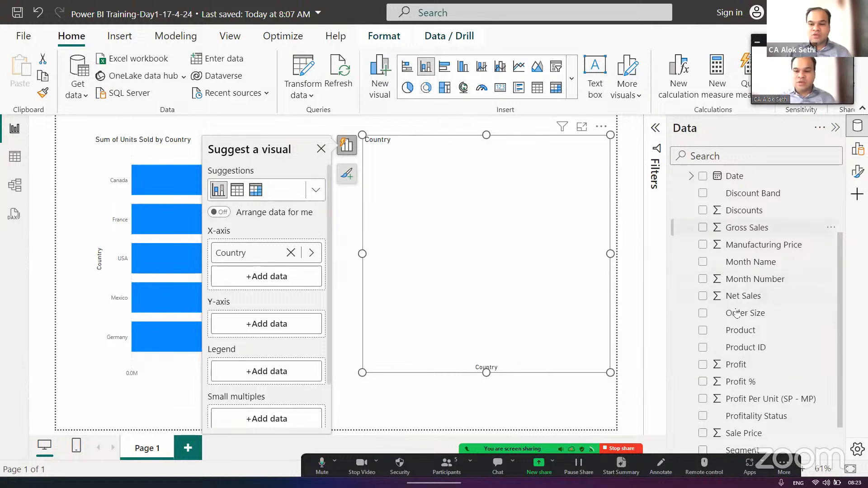
pyautogui.scroll(-1, 736, 376)
pyautogui.scroll(4, 736, 376)
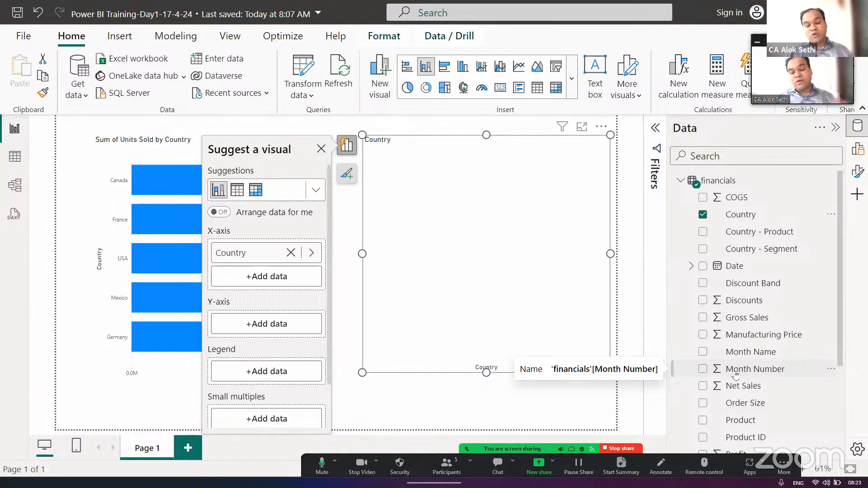
pyautogui.hotkey('alt', 'Tab')
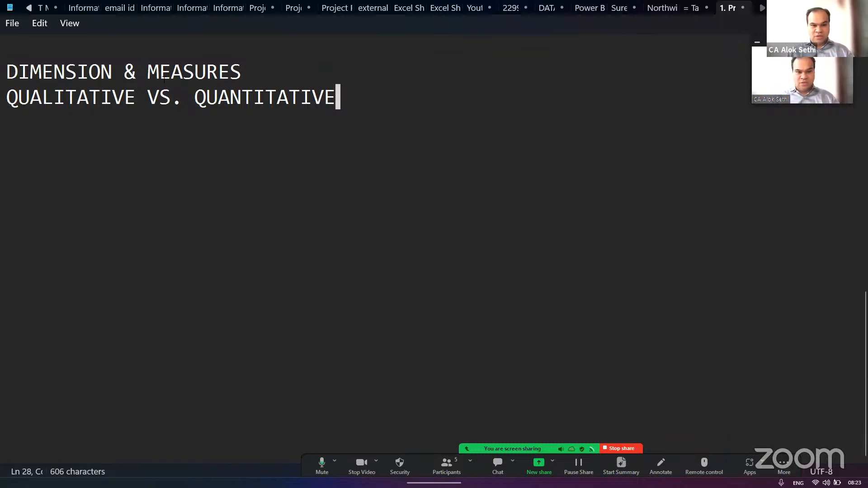
pyautogui.hotkey('alt', 'Tab')
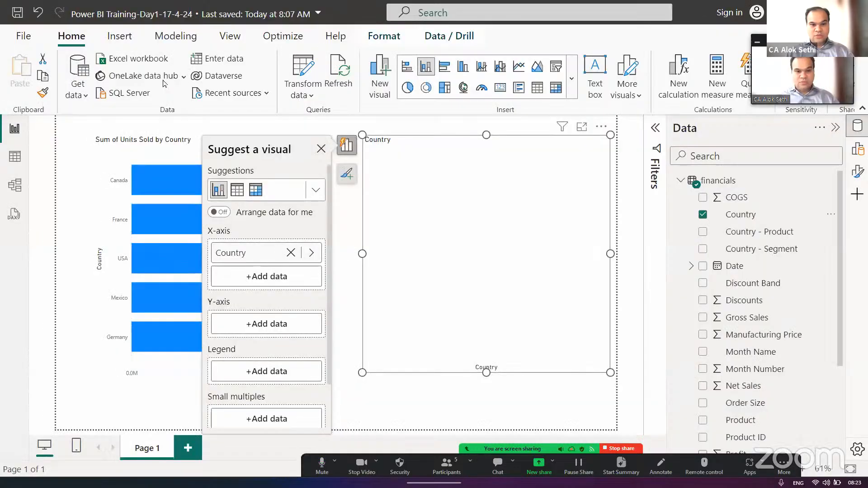
# - Add the Units Sold field to the Y-axis of the column chart that shows Country, and deselect the chart
pyautogui.click(321, 149)
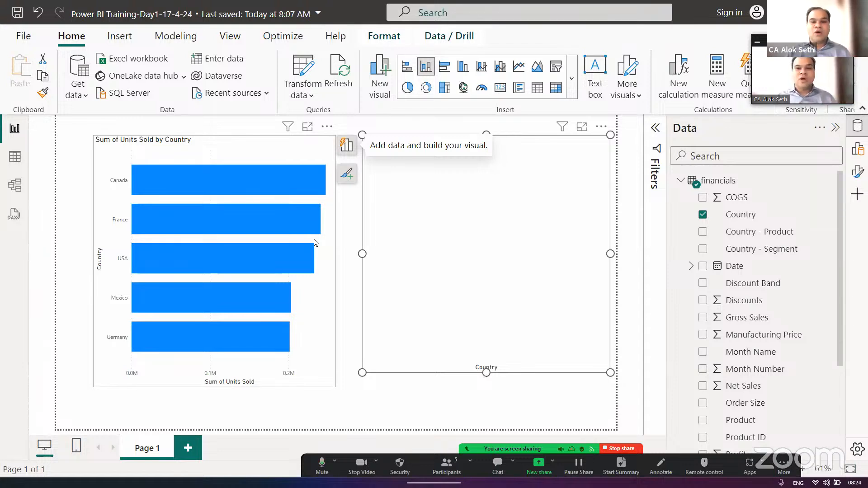
pyautogui.click(343, 147)
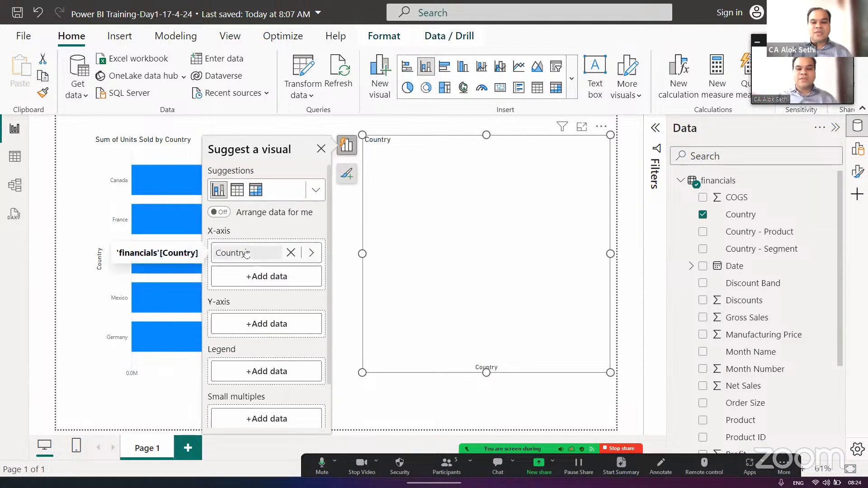
pyautogui.click(245, 325)
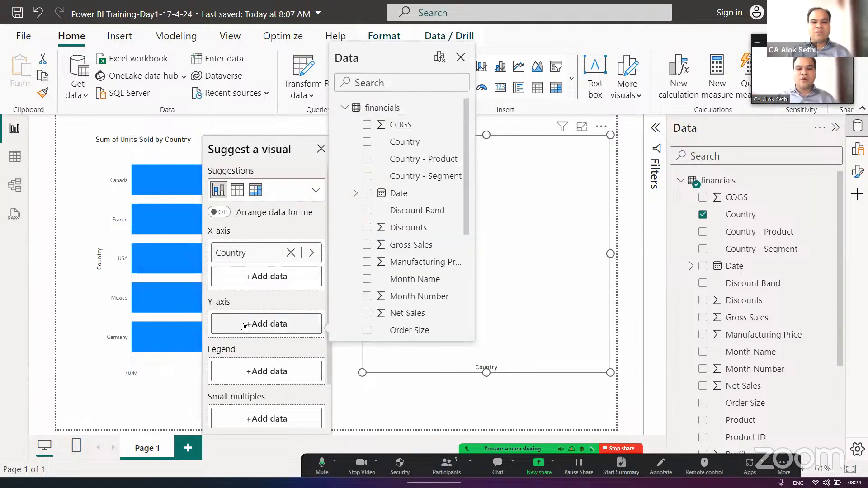
pyautogui.write('UNIT')
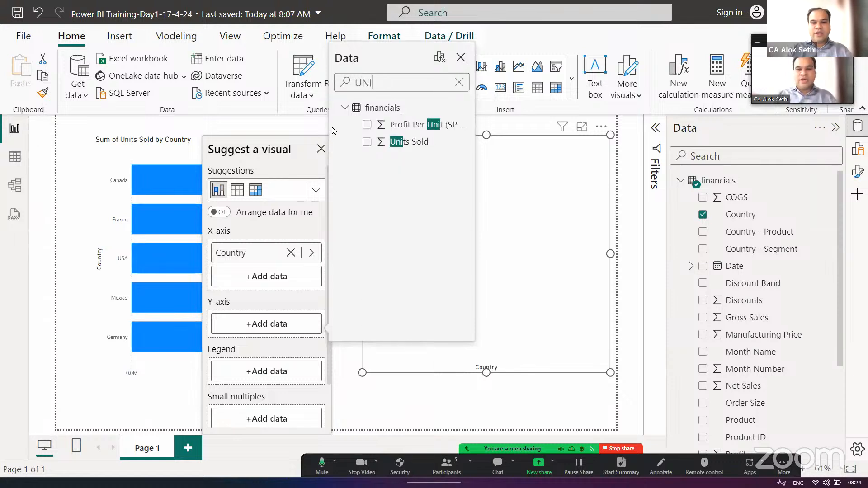
pyautogui.click(367, 142)
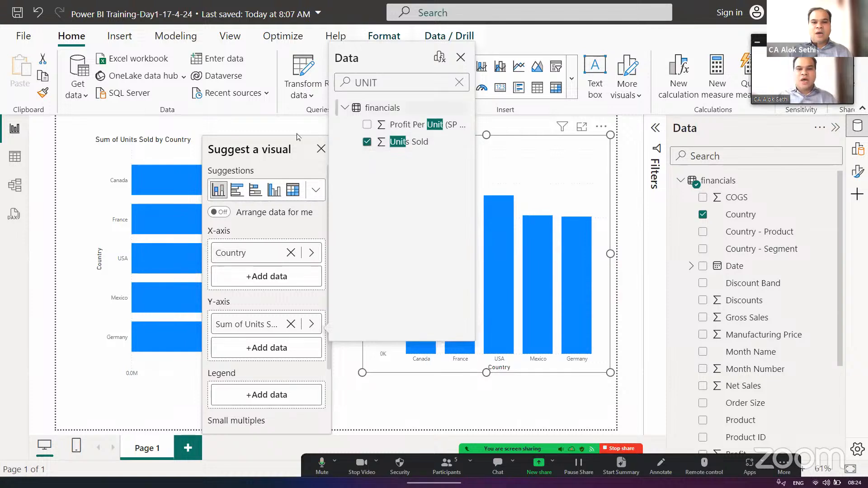
pyautogui.click(321, 150)
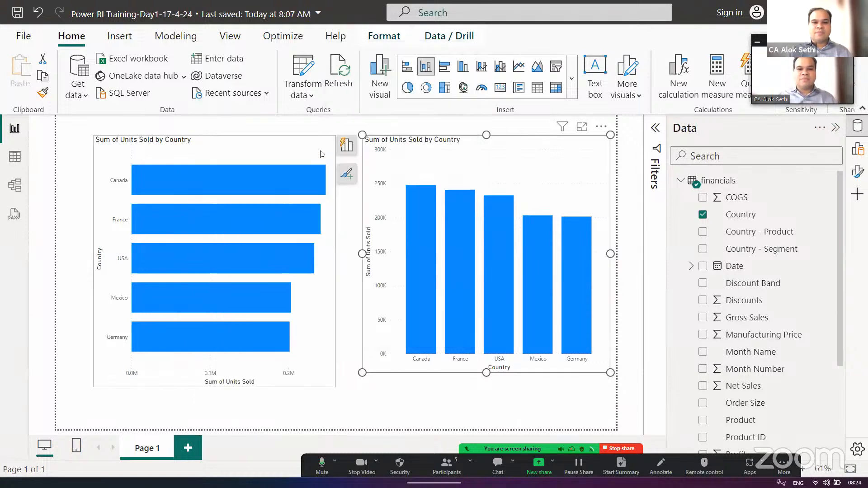
pyautogui.click(407, 377)
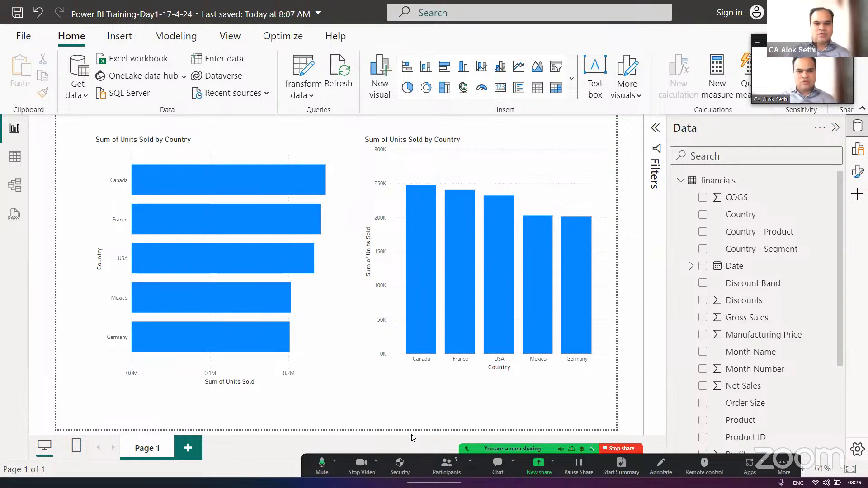
# - Add a new report page and insert an empty stacked bar chart on it
pyautogui.click(187, 448)
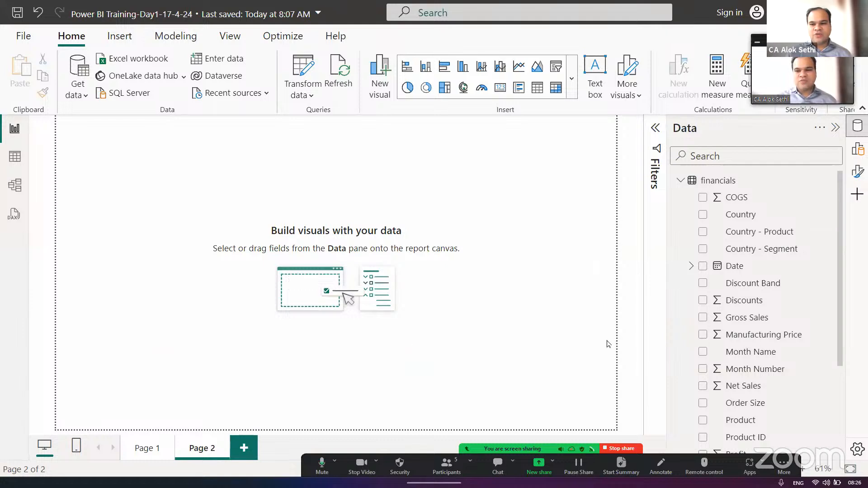
pyautogui.scroll(-5, 738, 350)
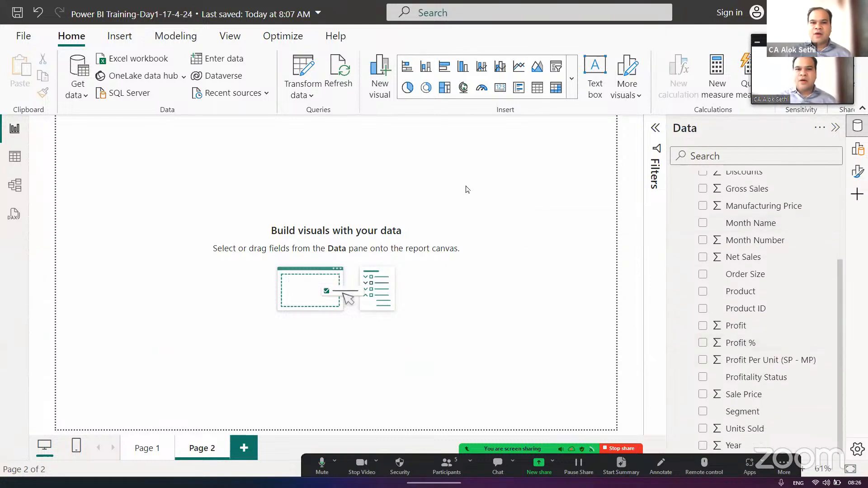
pyautogui.click(403, 67)
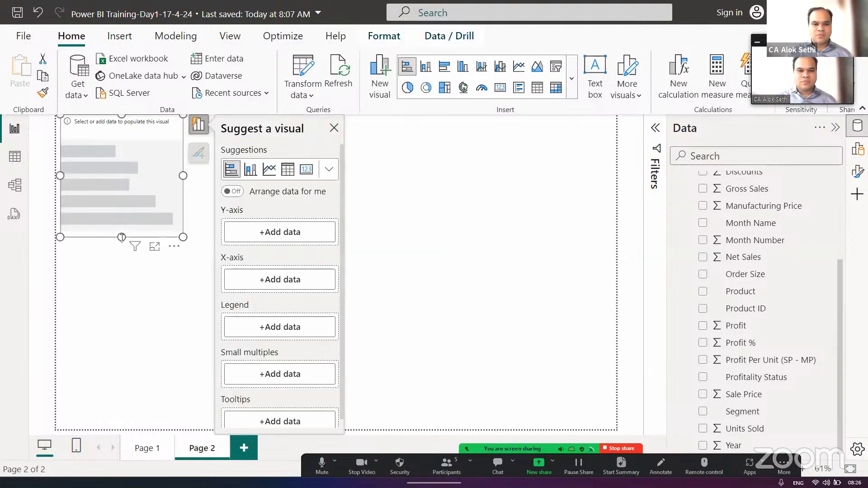
# - Enlarge the empty stacked bar chart to the full page height and about half the page width
pyautogui.moveTo(122, 237); pyautogui.dragTo(126, 454)
pyautogui.click(167, 308)
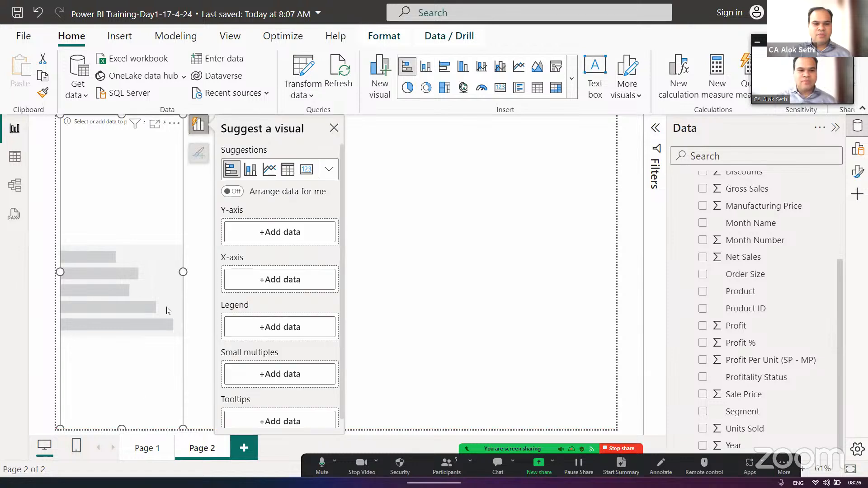
pyautogui.moveTo(188, 276); pyautogui.dragTo(351, 291)
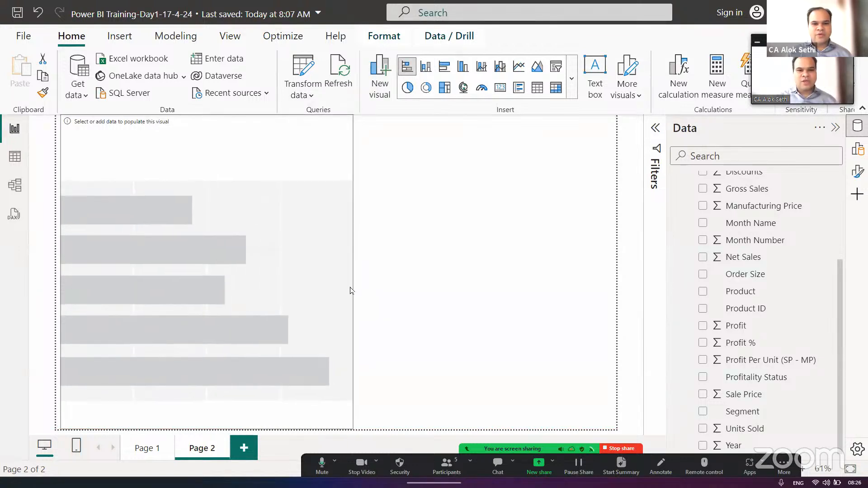
# - Try changing the empty visual on Page 2 to a stacked column chart and restore the stacked bar type
pyautogui.click(424, 67)
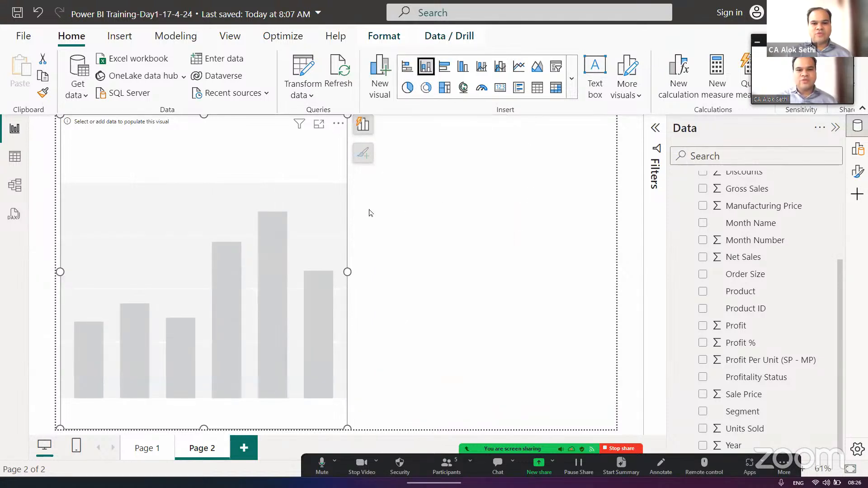
pyautogui.click(406, 68)
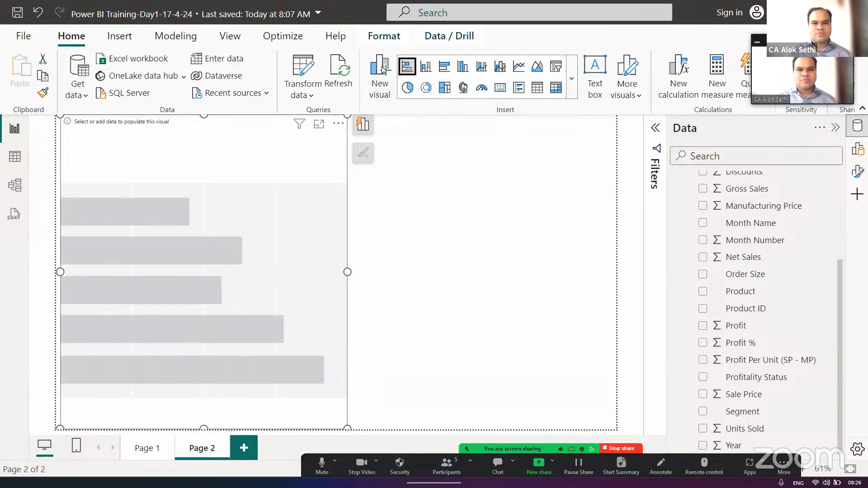
pyautogui.click(443, 236)
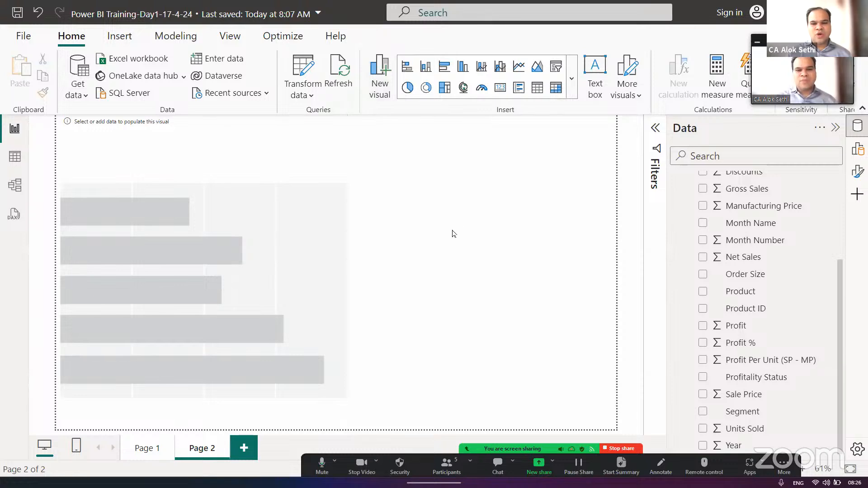
# - Insert an empty stacked column chart beside the empty bar chart on Page 2
pyautogui.click(425, 68)
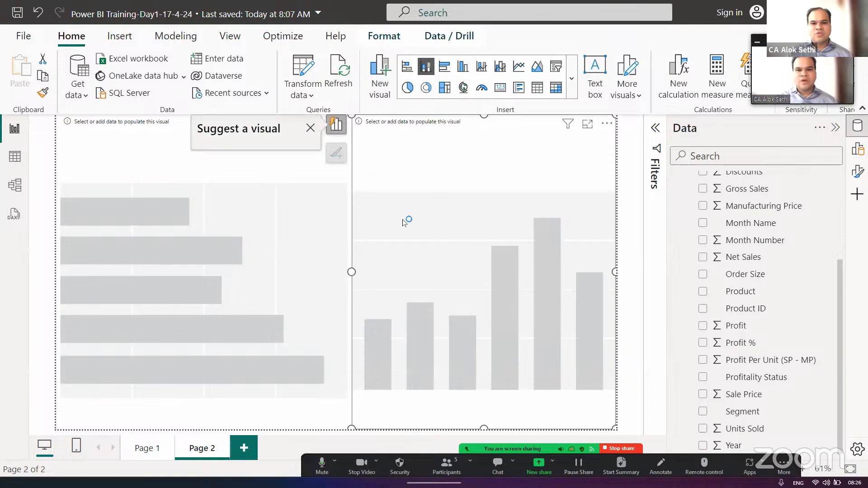
pyautogui.click(35, 231)
pyautogui.click(120, 191)
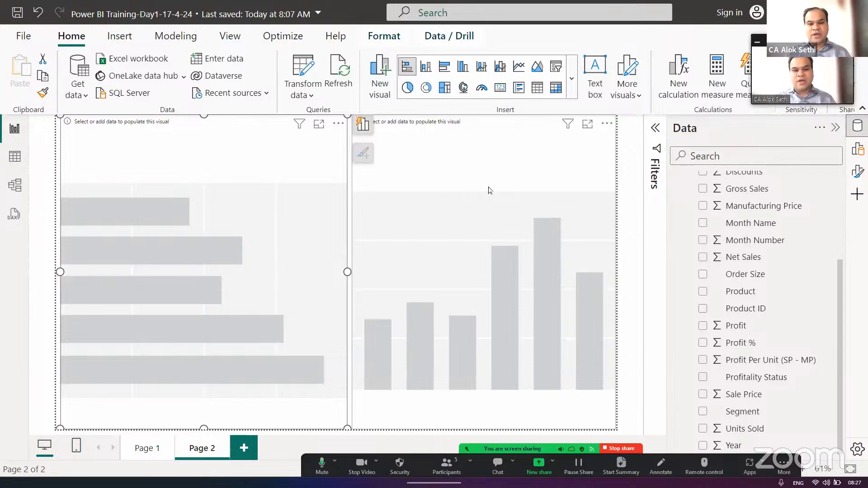
pyautogui.press('Escape')
# - Put Product on the Y-axis and Units Sold on the X-axis of the bar chart, trying Order Size as legend and removing it
pyautogui.click(255, 165)
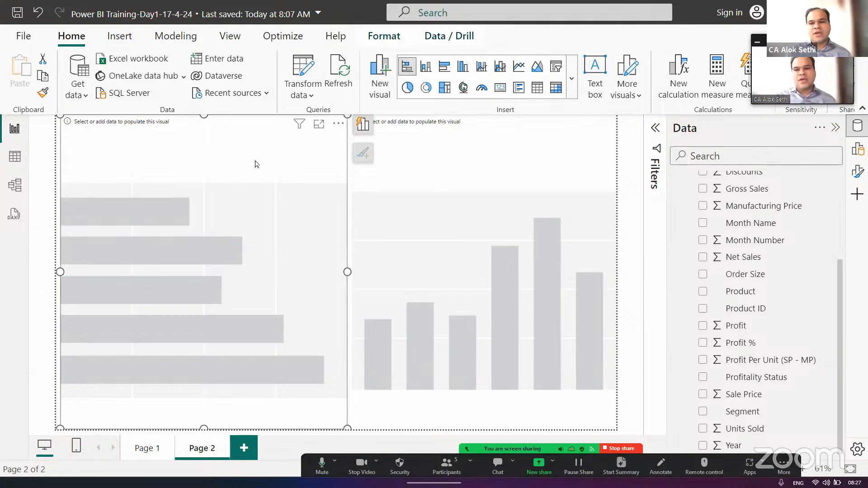
pyautogui.click(702, 291)
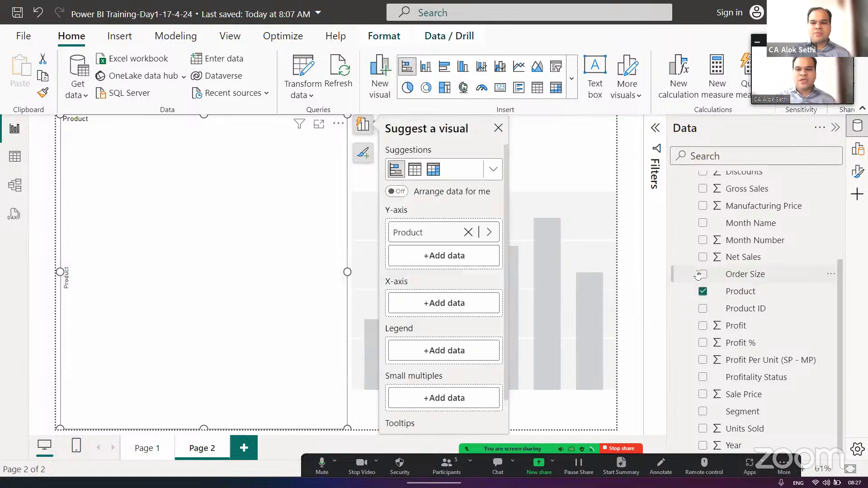
pyautogui.click(702, 275)
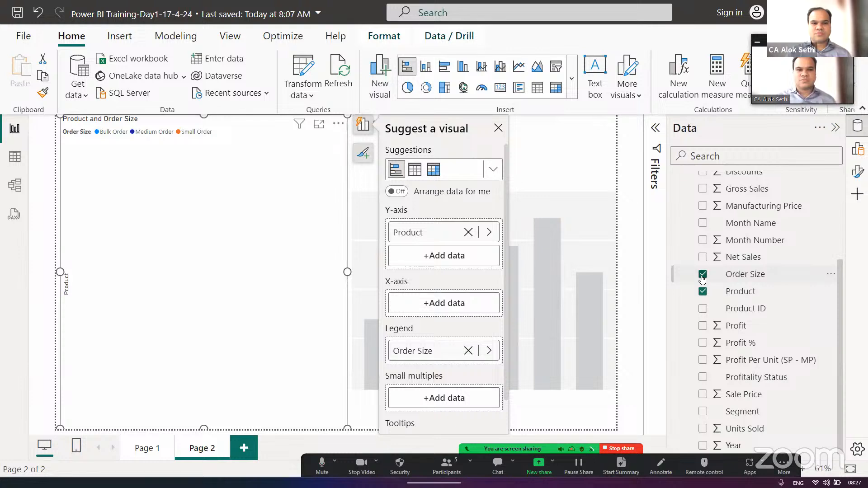
pyautogui.click(702, 276)
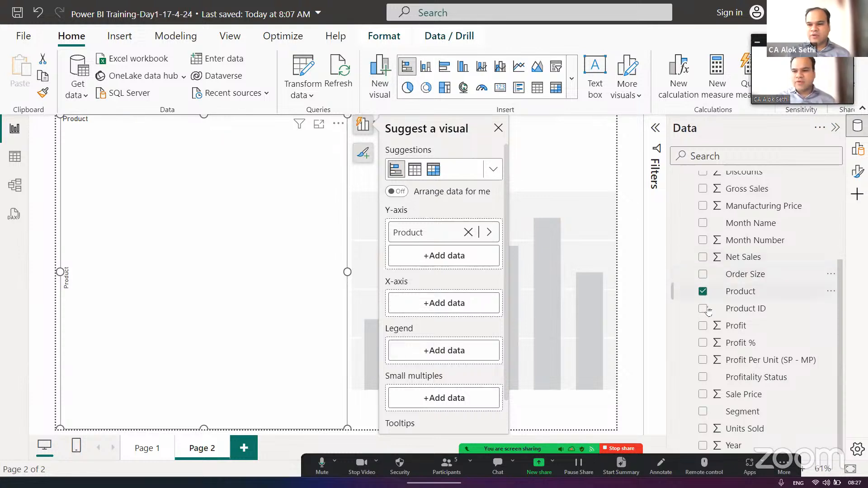
pyautogui.click(702, 428)
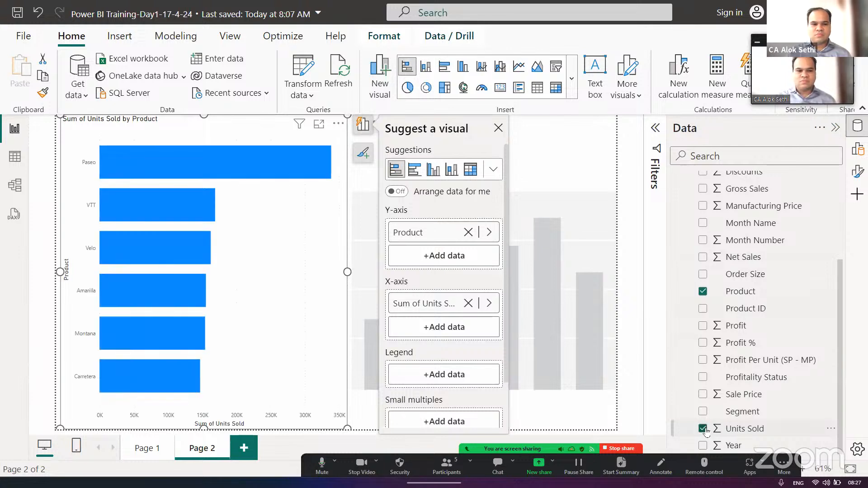
# - Remove Product from the bar chart to show only Units Sold, and add Product back to the Y-axis
pyautogui.click(703, 292)
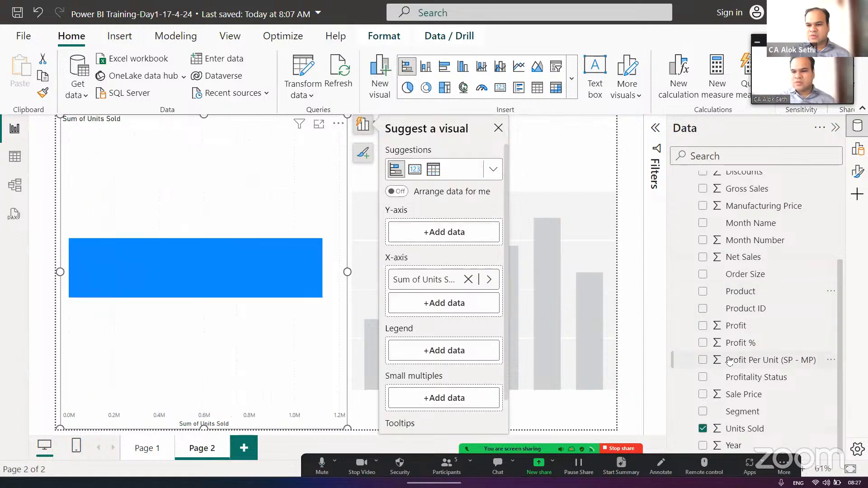
pyautogui.scroll(5, 782, 402)
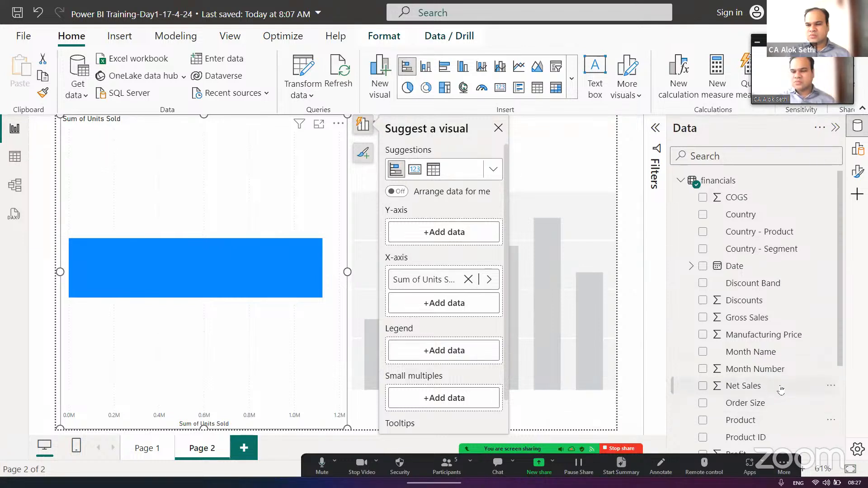
pyautogui.scroll(-5, 780, 390)
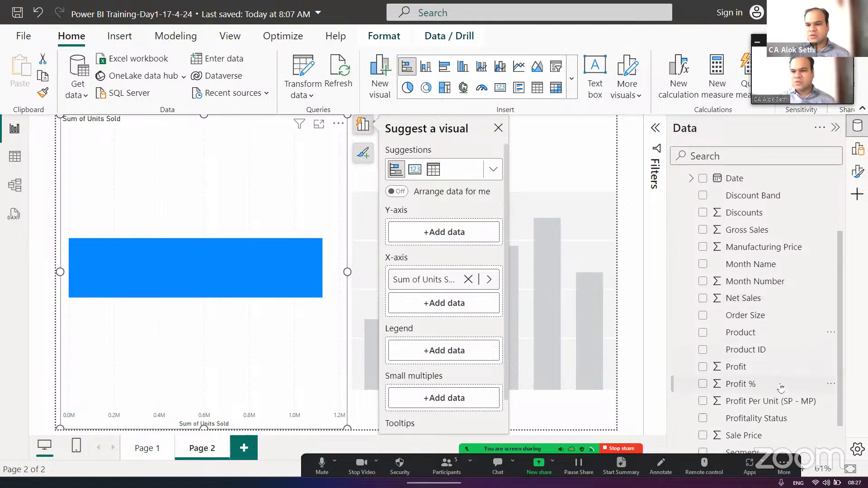
pyautogui.scroll(-1, 781, 389)
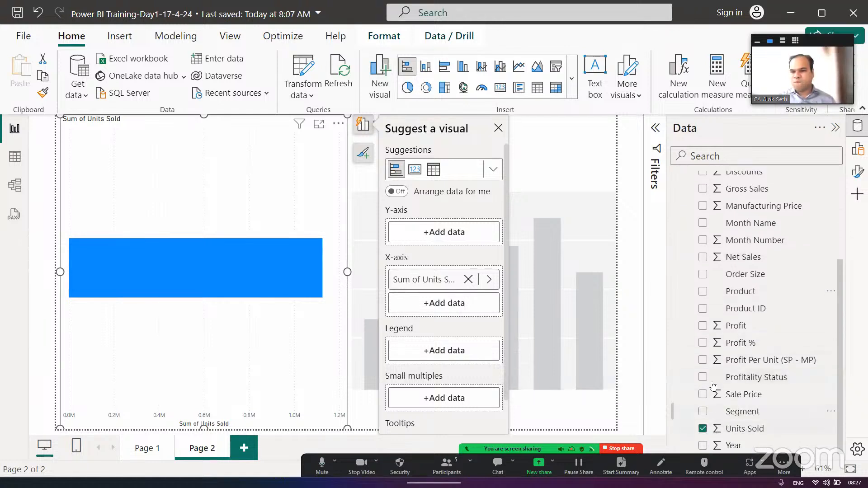
pyautogui.click(703, 292)
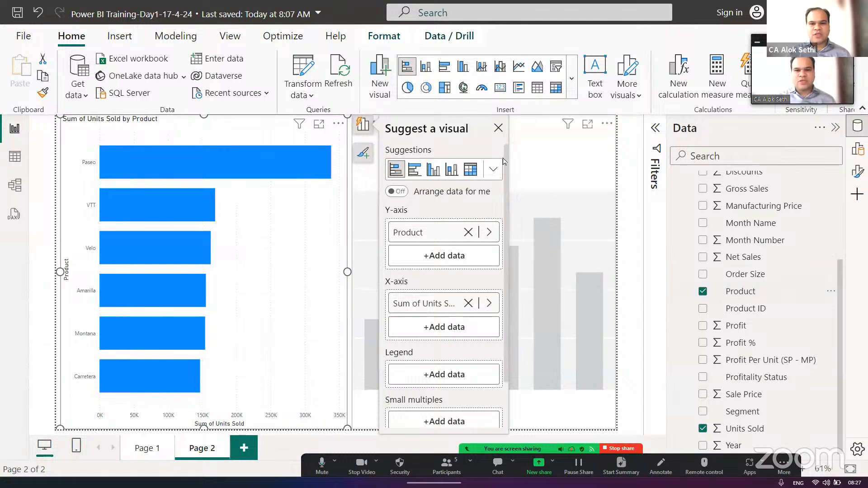
pyautogui.click(498, 128)
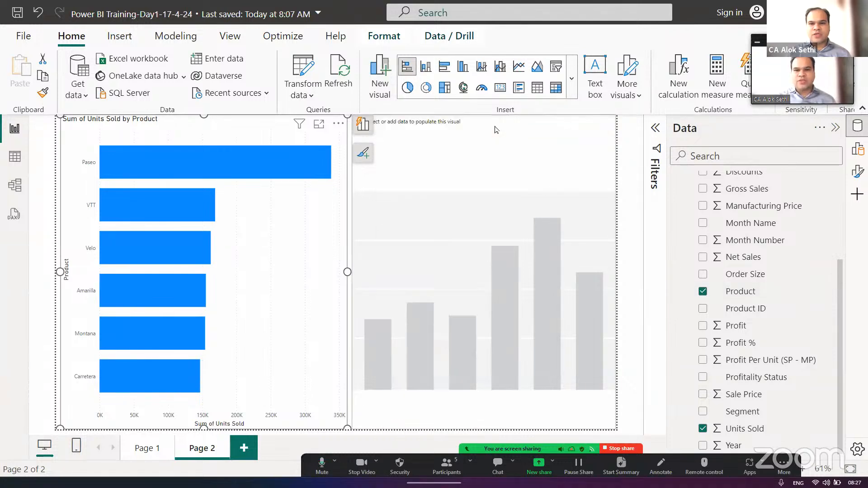
# - Put Product on the X-axis and Units Sold on the Y-axis of the empty column chart, and deselect it
pyautogui.click(490, 151)
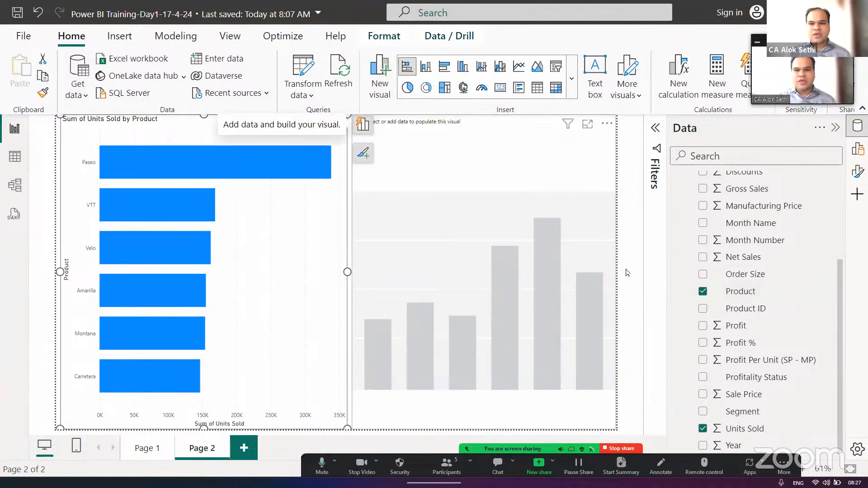
pyautogui.click(701, 292)
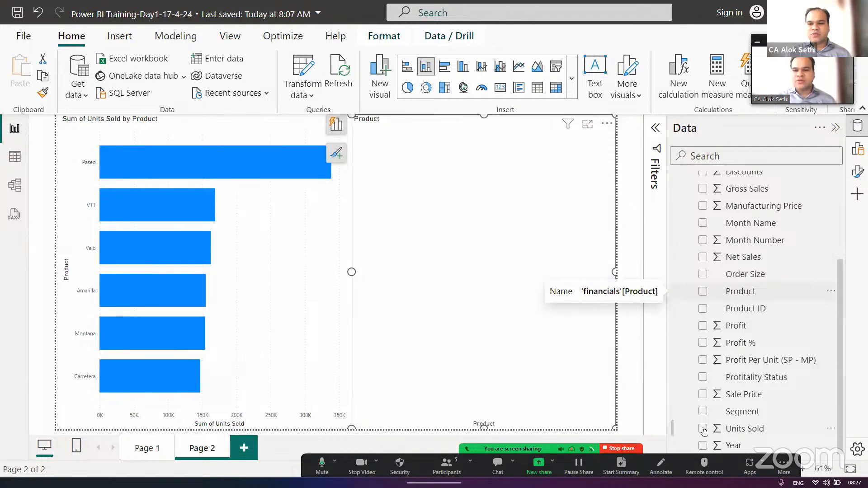
pyautogui.click(702, 429)
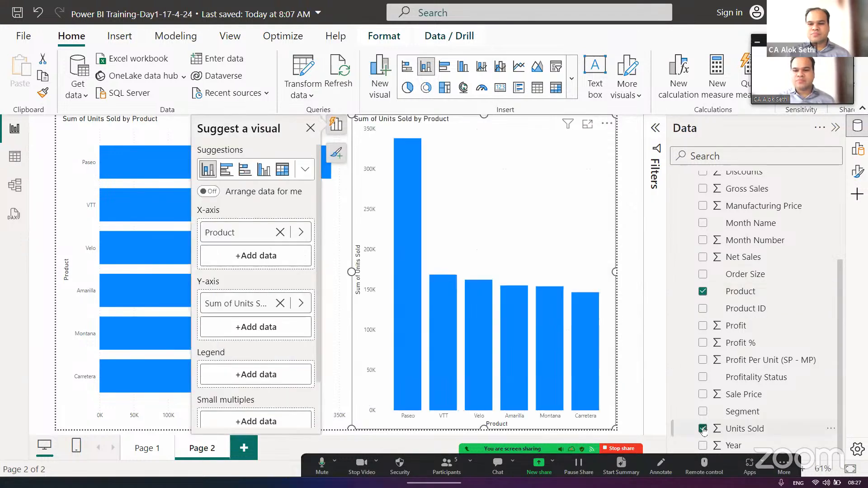
pyautogui.click(44, 242)
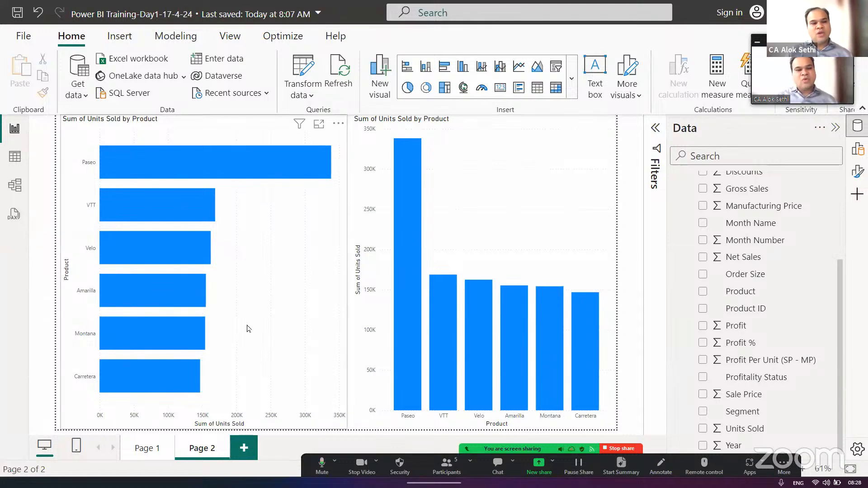
# - Shrink the bar chart and the column chart to a little under half the page height
pyautogui.click(215, 302)
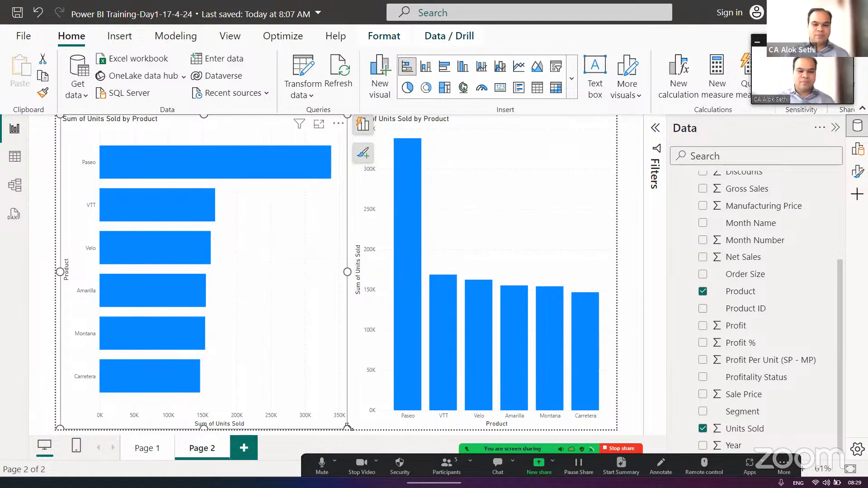
pyautogui.moveTo(348, 427); pyautogui.dragTo(343, 312)
pyautogui.moveTo(327, 273); pyautogui.dragTo(317, 235)
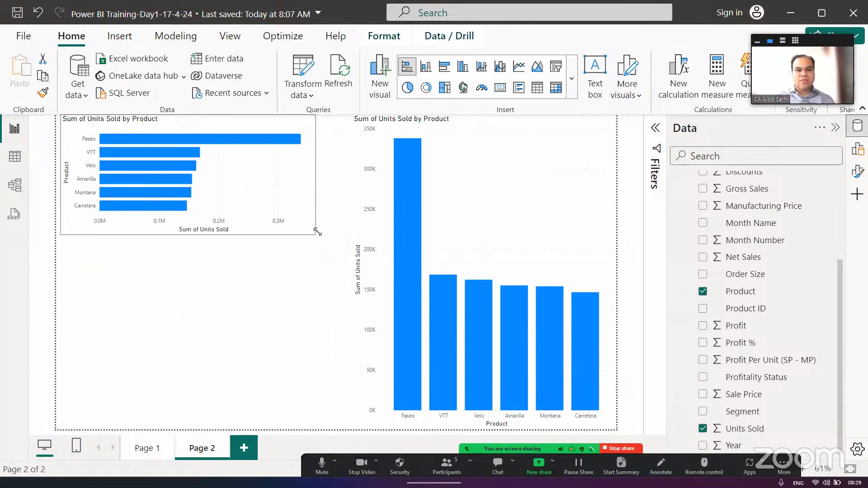
pyautogui.click(363, 427)
pyautogui.moveTo(353, 429); pyautogui.dragTo(373, 246)
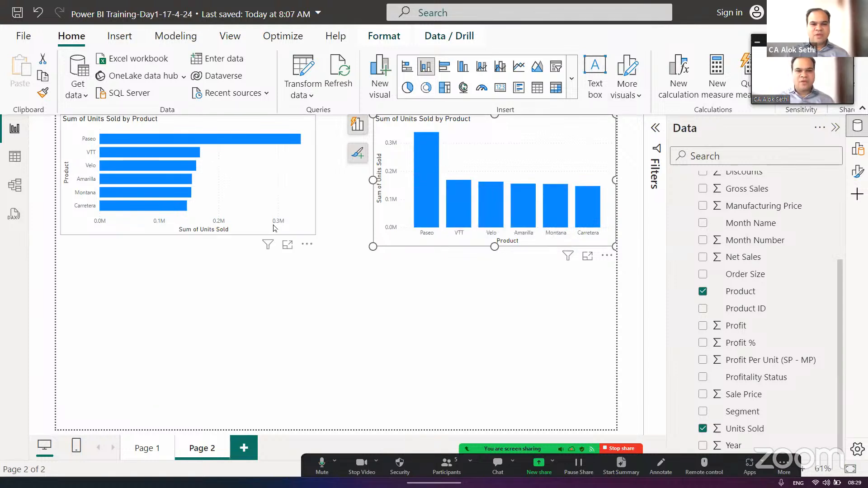
# - Enlarge the bar chart and the column chart to nearly the full page height, side by side
pyautogui.click(314, 235)
pyautogui.moveTo(316, 235); pyautogui.dragTo(328, 423)
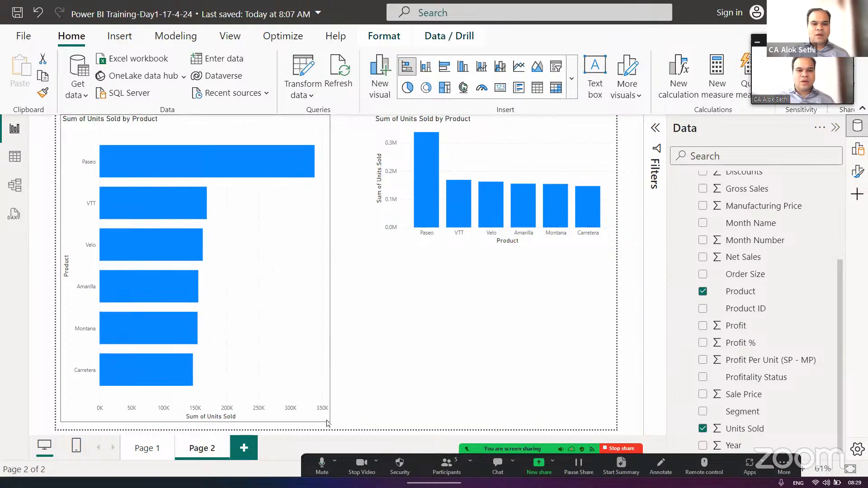
pyautogui.click(457, 226)
pyautogui.click(456, 226)
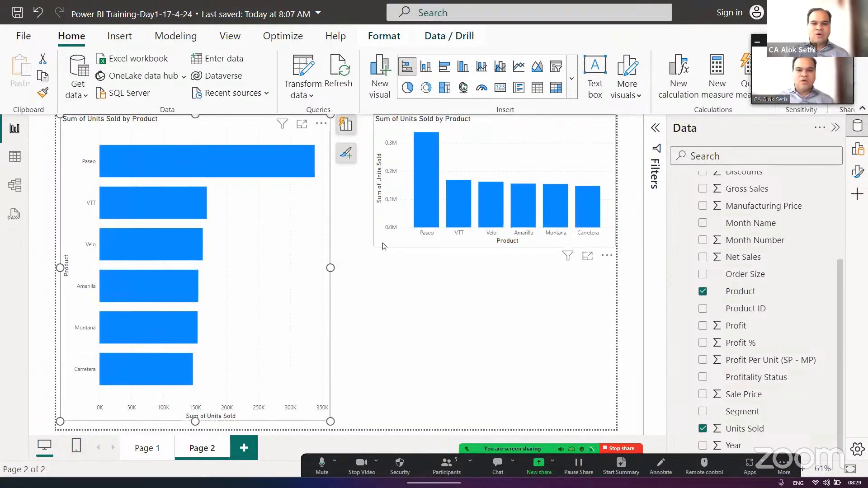
pyautogui.moveTo(378, 248); pyautogui.dragTo(355, 432)
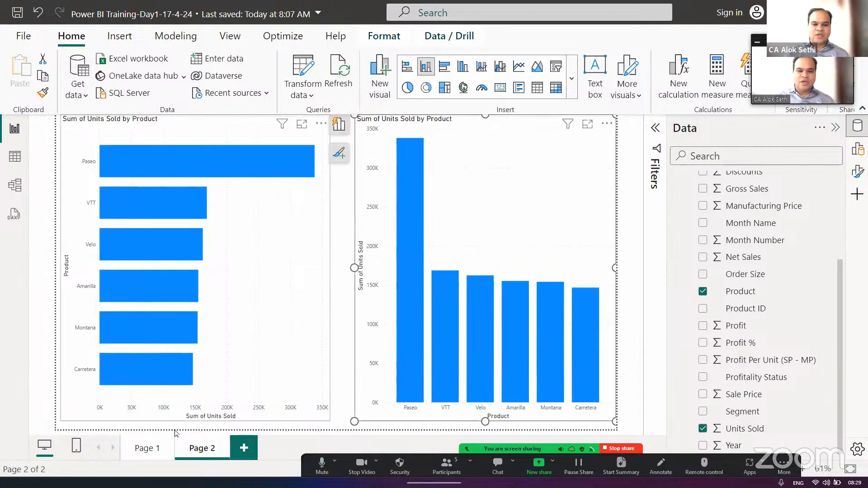
# - Rename Page 1 as BAR & COLUMN and delete Page 2 from the report
pyautogui.click(152, 449)
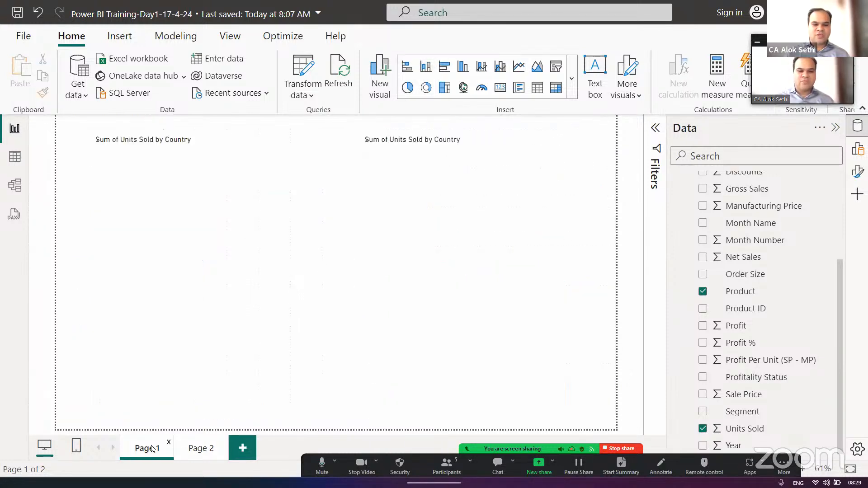
pyautogui.doubleClick(150, 446)
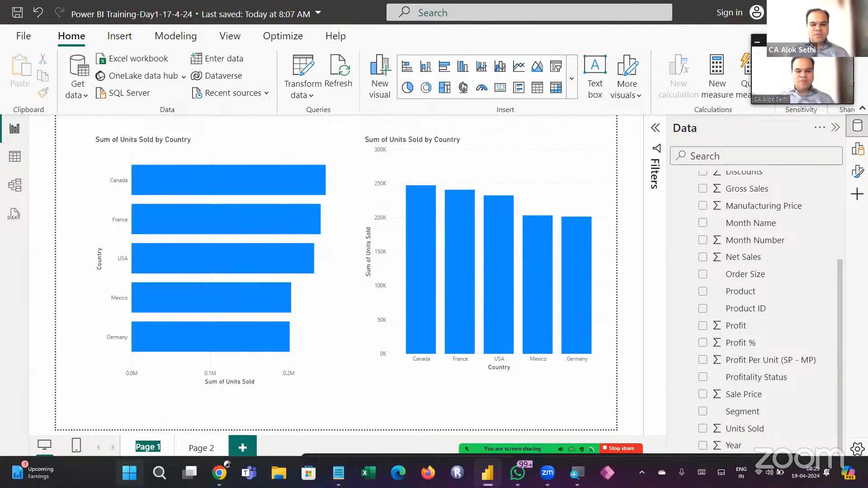
pyautogui.write('BAR & CO')
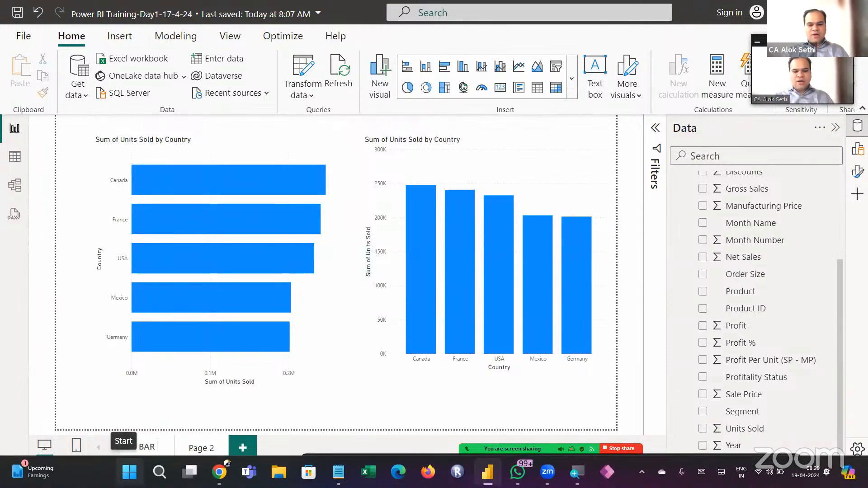
pyautogui.write('MN')
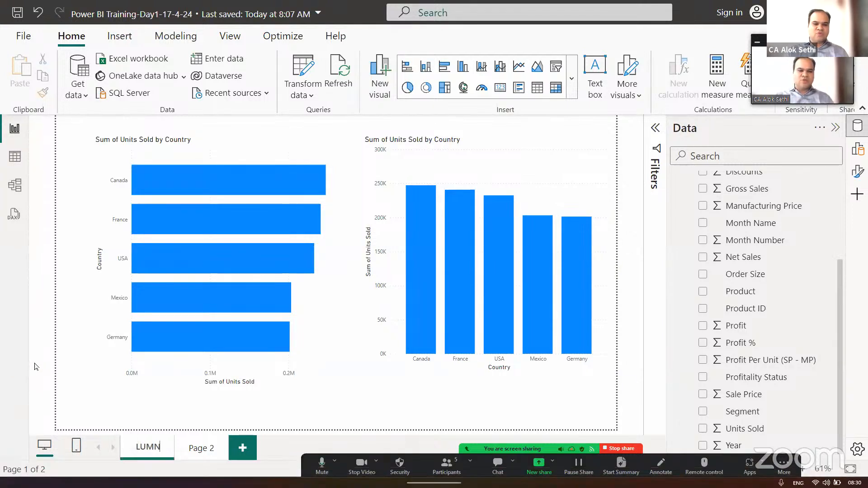
pyautogui.click(147, 409)
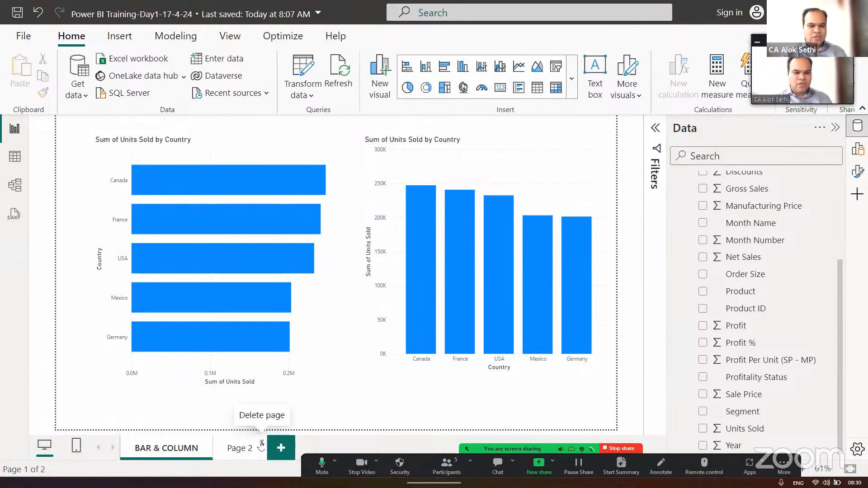
pyautogui.click(261, 443)
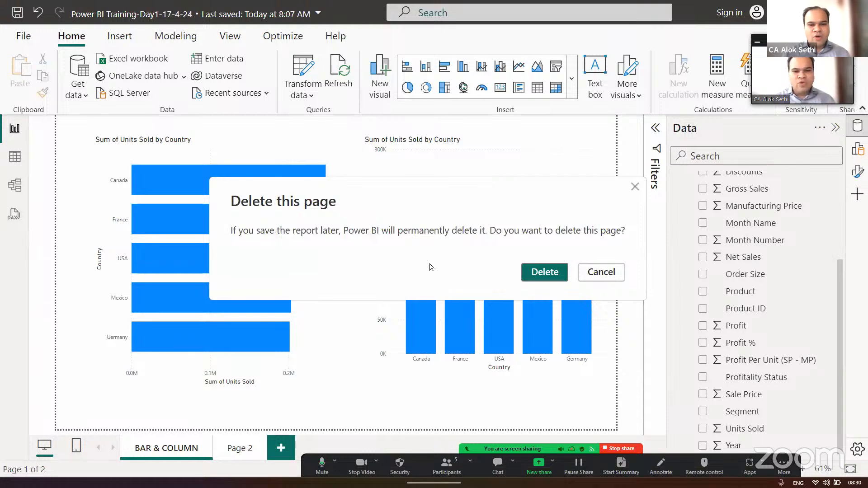
pyautogui.click(551, 273)
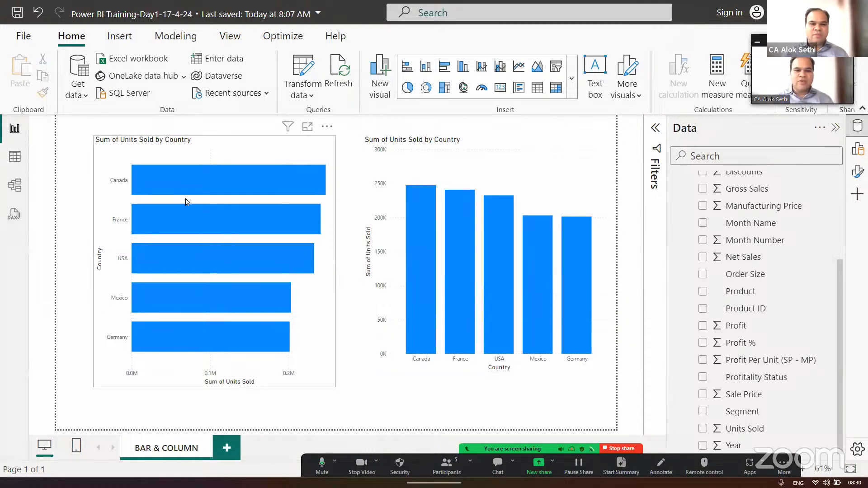
# - Open the title formatting settings of the Units Sold by Country bar chart and widen the settings area
pyautogui.click(171, 153)
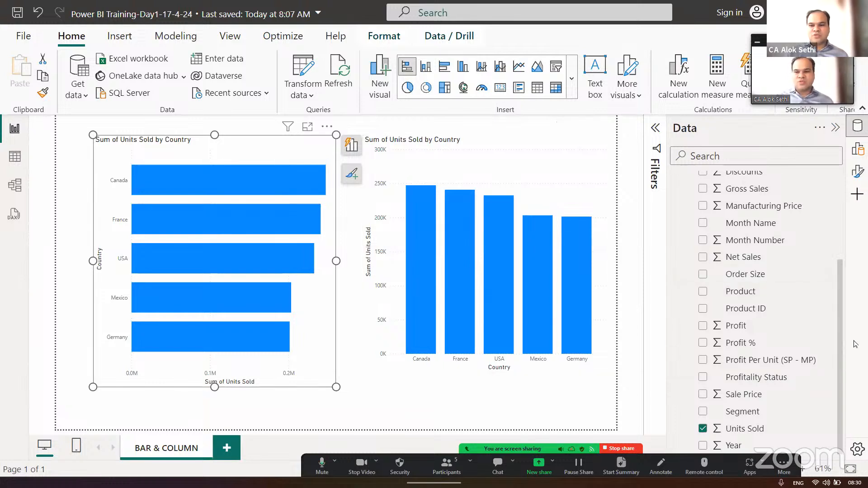
pyautogui.moveTo(836, 335); pyautogui.dragTo(839, 250)
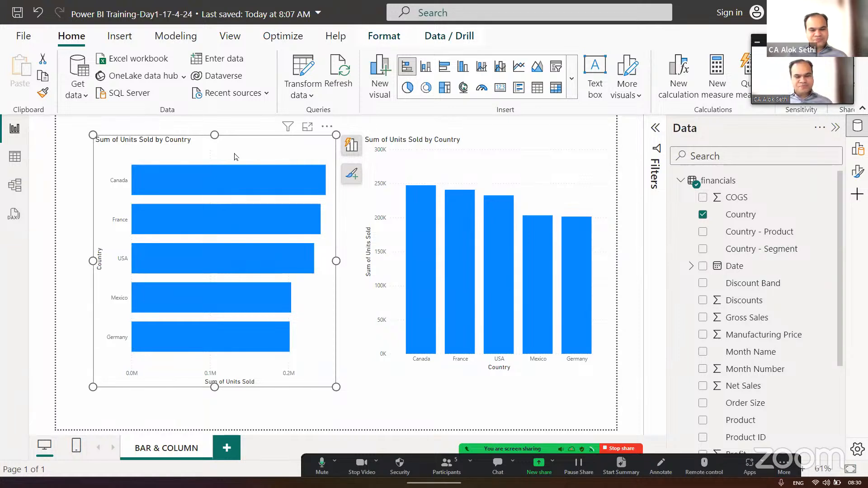
pyautogui.click(857, 173)
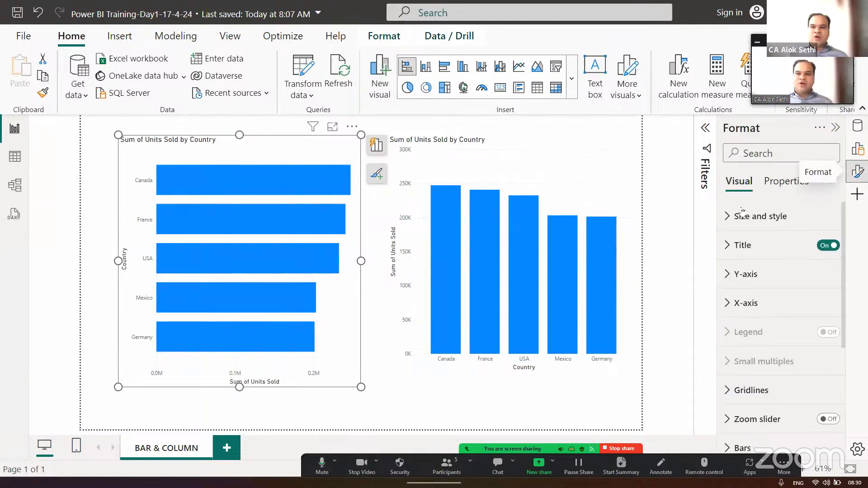
pyautogui.click(729, 246)
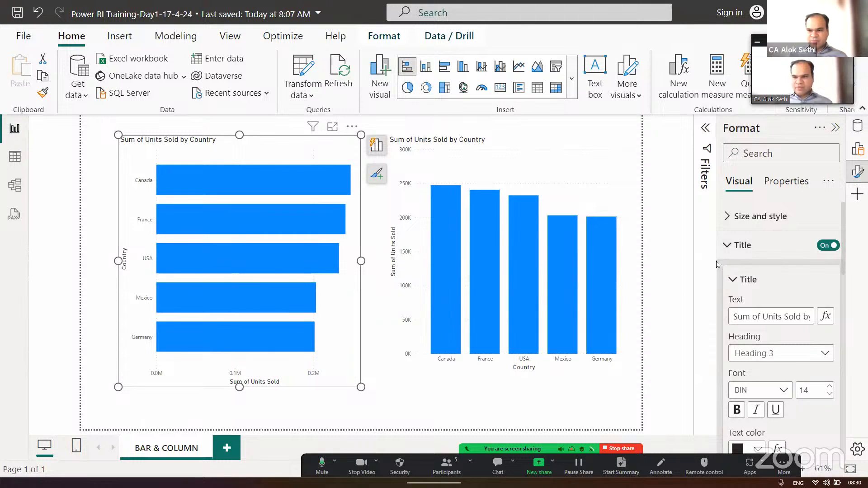
pyautogui.moveTo(719, 261); pyautogui.dragTo(594, 257)
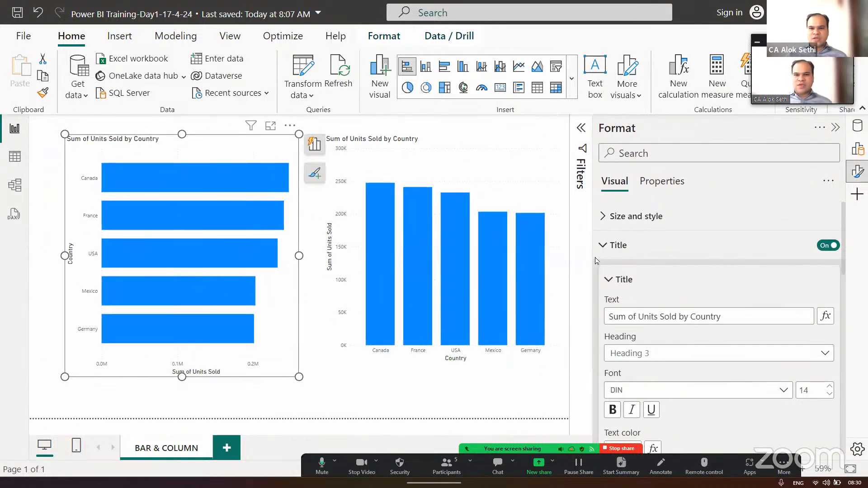
# - Change the bar chart's title text to "Country Wise - Units Sold"
pyautogui.click(743, 316)
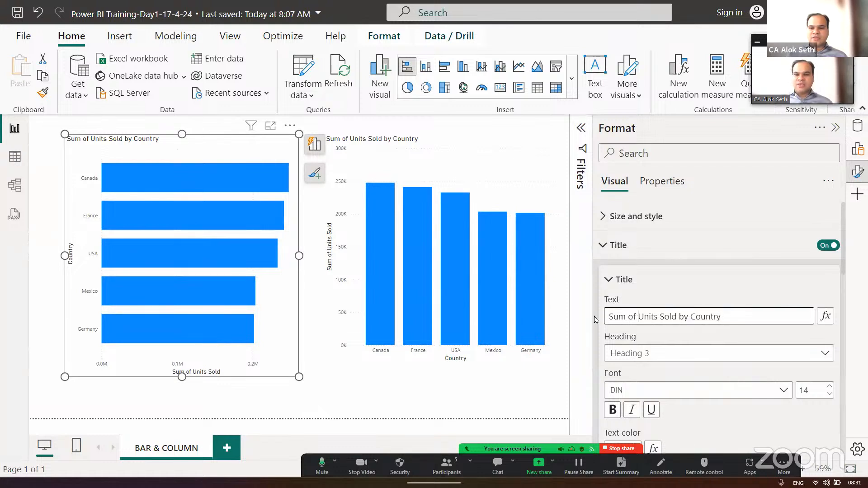
pyautogui.hotkey('shift', 'Home')
pyautogui.press('BackSpace')
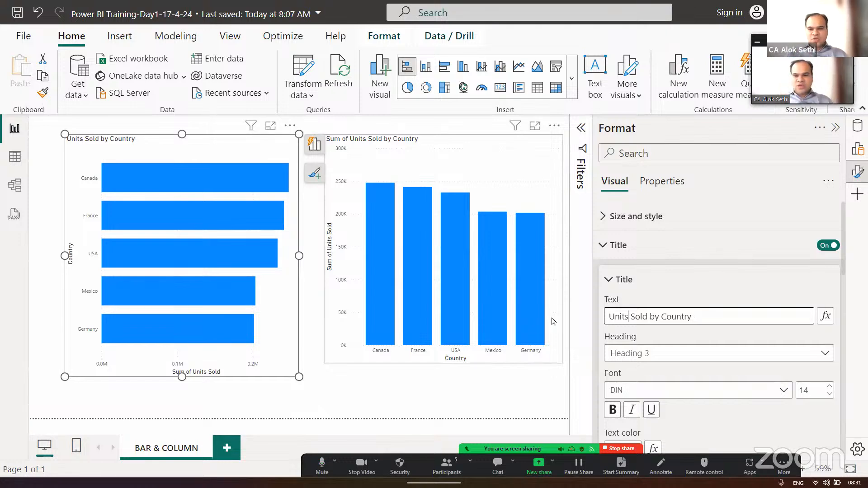
pyautogui.hotkey('shift', 'Right')
pyautogui.hotkey('shift', 'Right')
pyautogui.hotkey('shift', 'Right')
pyautogui.hotkey('shift', 'Right')
pyautogui.hotkey('shift', 'Right')
pyautogui.hotkey('shift', 'Right')
pyautogui.hotkey('shift', 'Right')
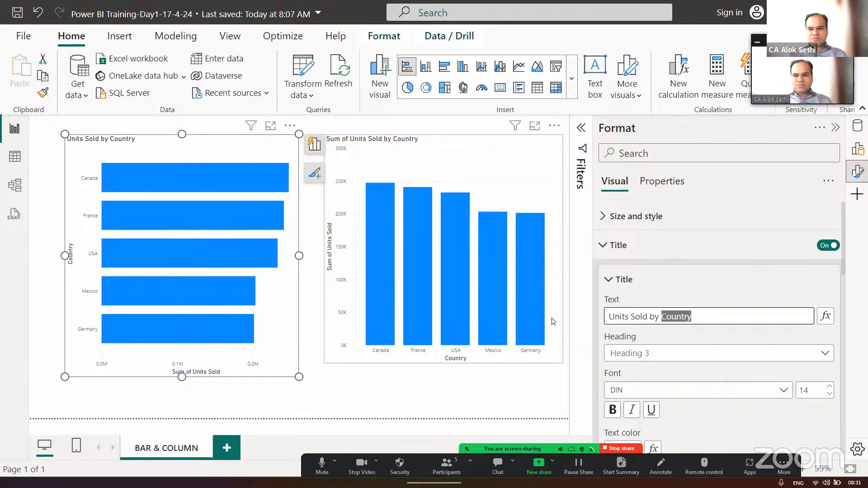
pyautogui.press('BackSpace')
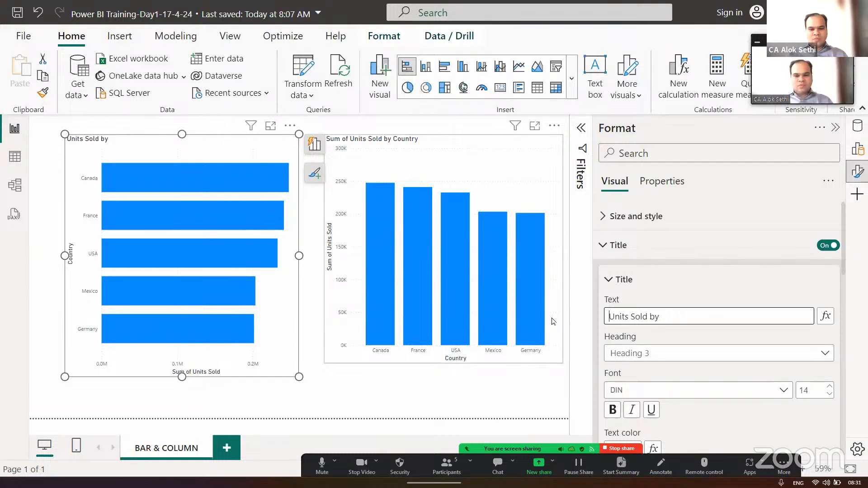
pyautogui.write('Country wISE')
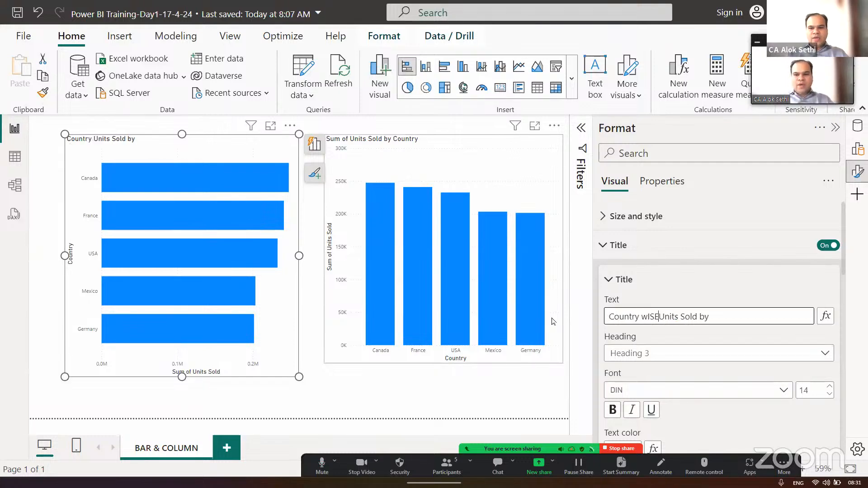
pyautogui.press('BackSpace')
pyautogui.press('BackSpace')
pyautogui.press('BackSpace')
pyautogui.press('BackSpace')
pyautogui.write('Wise')
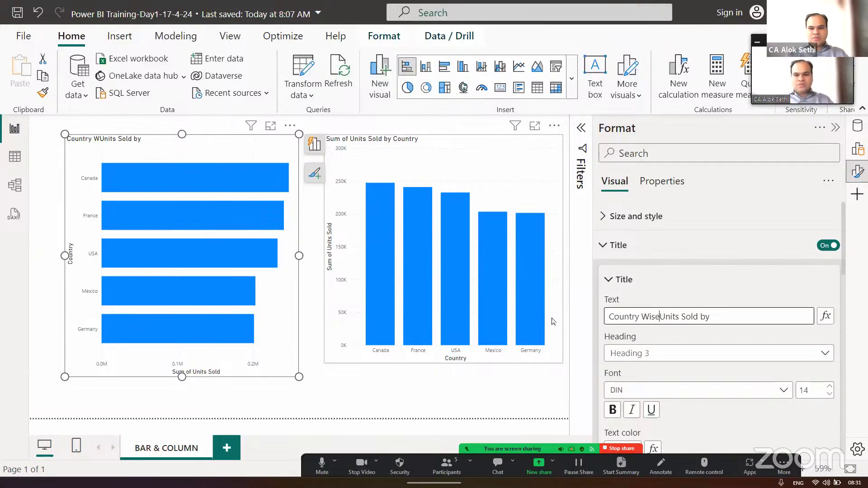
pyautogui.write(' -')
pyautogui.press('Right')
pyautogui.press('Right')
pyautogui.press('Right')
pyautogui.press('Right')
pyautogui.press('Right')
pyautogui.press('Right')
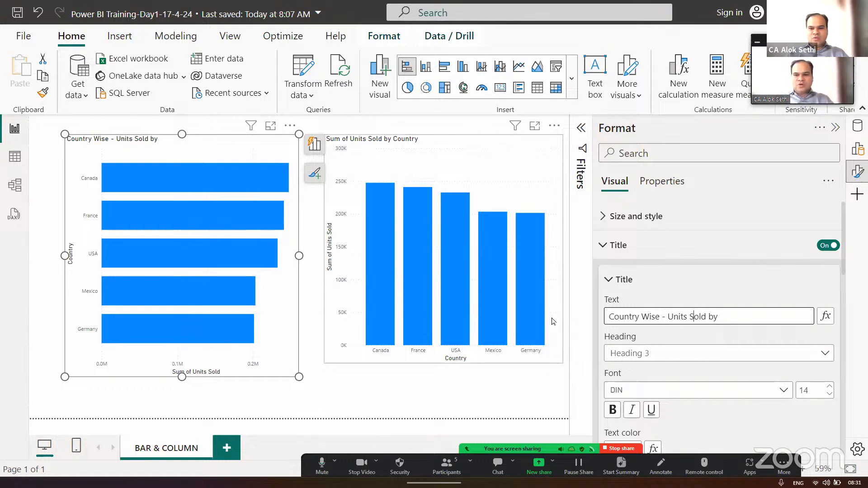
pyautogui.press('BackSpace')
pyautogui.press('BackSpace')
pyautogui.press('BackSpace')
pyautogui.press('BackSpace')
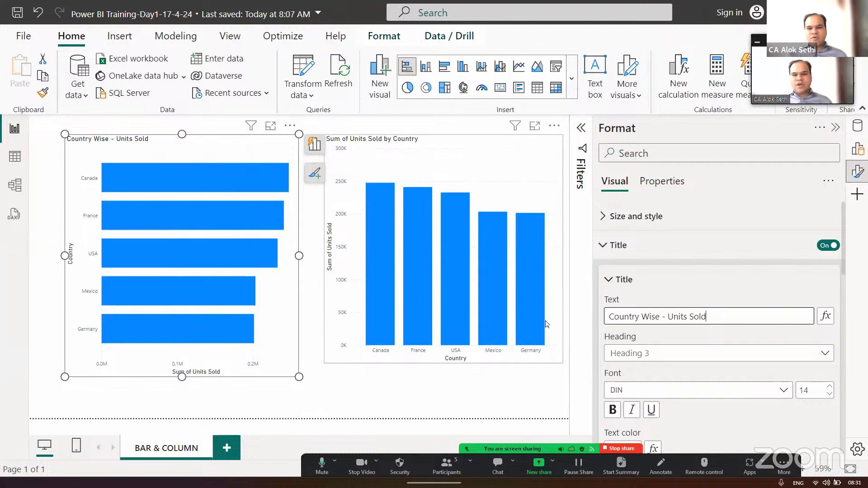
# - Try the Heading 2, Heading 4 and Normal levels on the bar chart title and return it to Heading 3
pyautogui.scroll(-2, 682, 354)
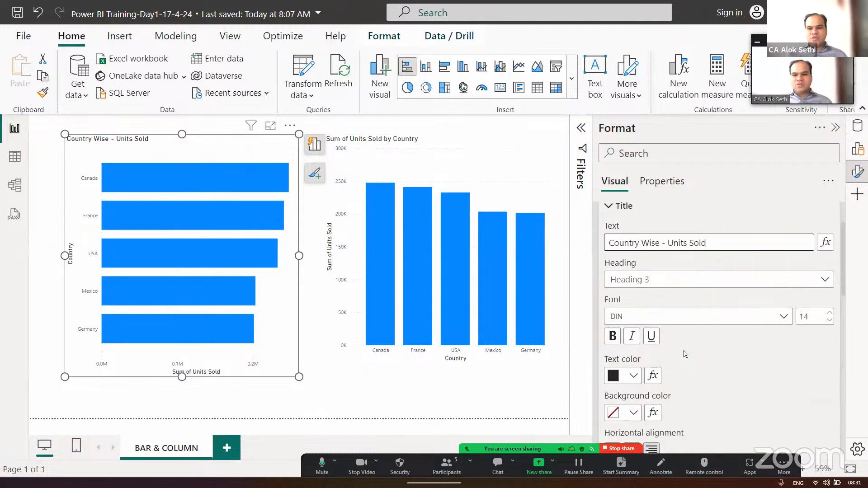
pyautogui.click(658, 269)
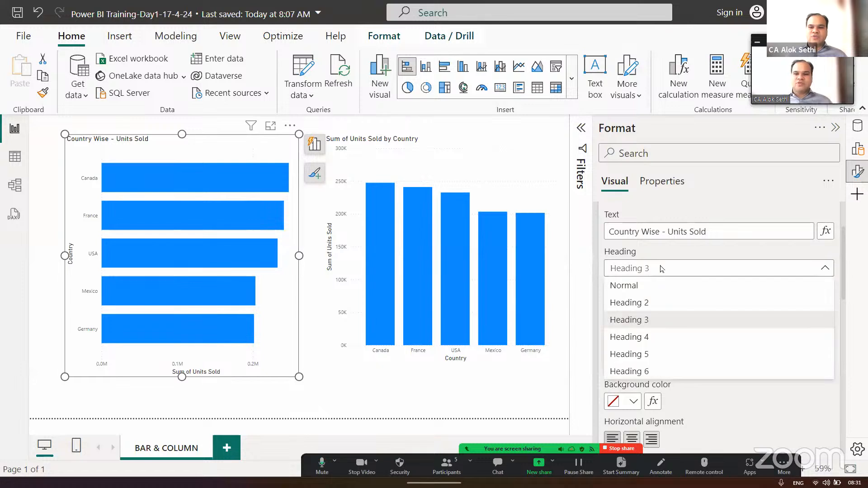
pyautogui.click(644, 303)
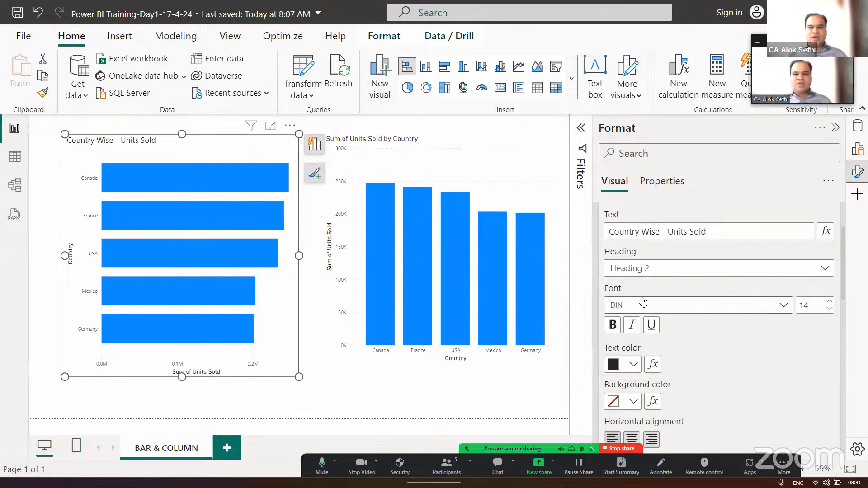
pyautogui.click(642, 272)
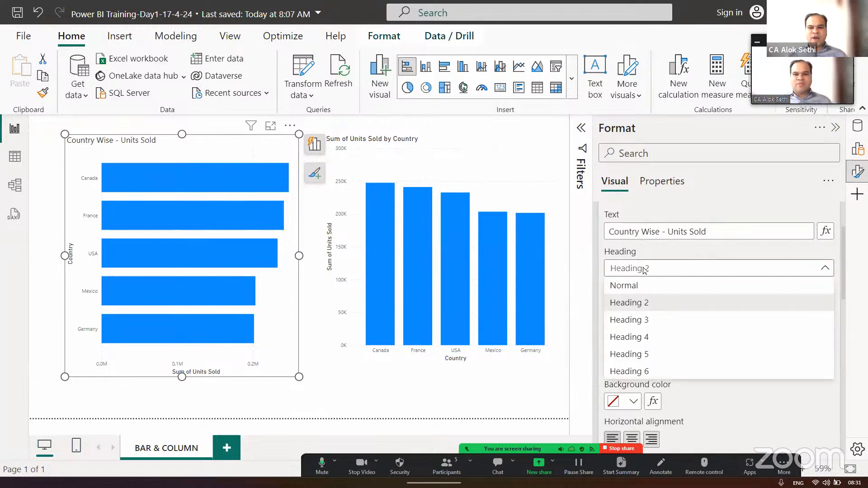
pyautogui.click(651, 338)
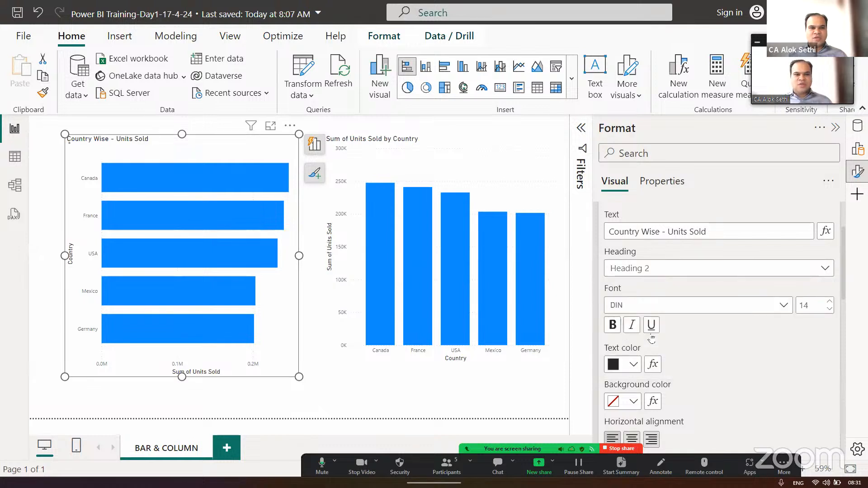
pyautogui.click(642, 270)
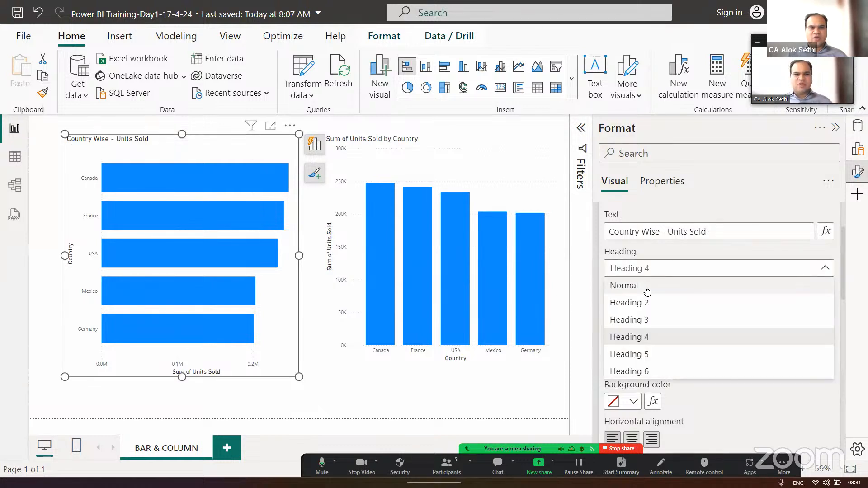
pyautogui.click(647, 289)
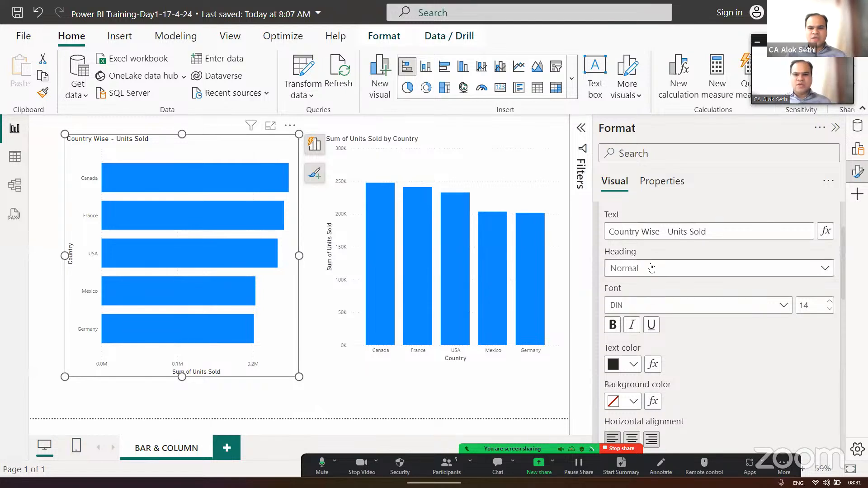
pyautogui.click(651, 270)
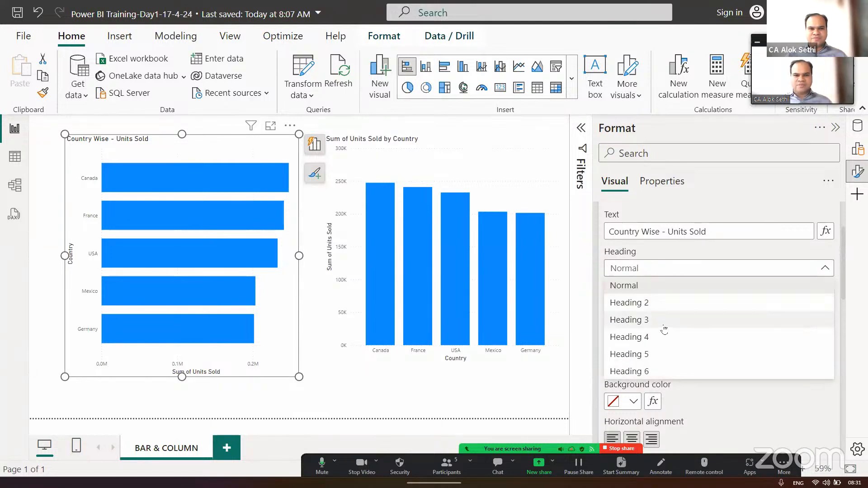
pyautogui.click(655, 309)
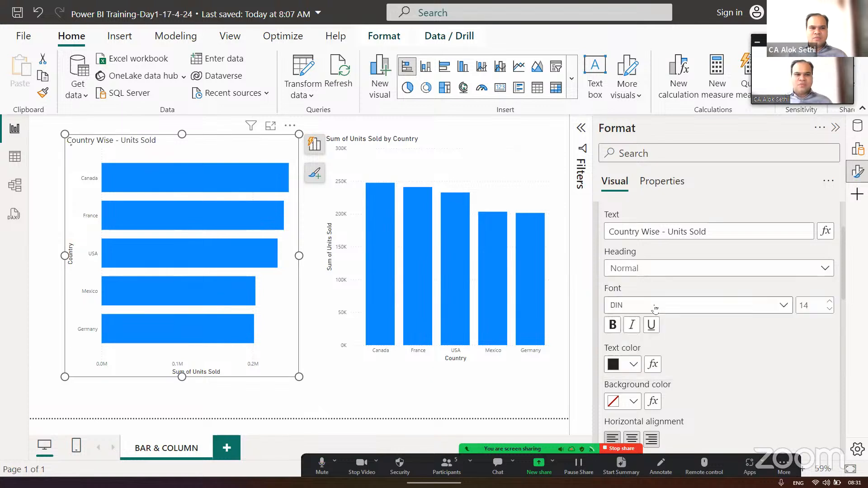
pyautogui.click(647, 270)
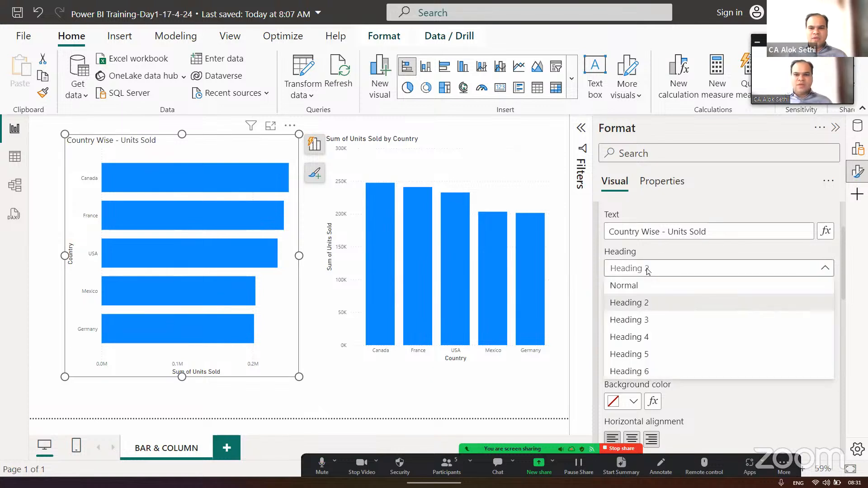
pyautogui.click(650, 320)
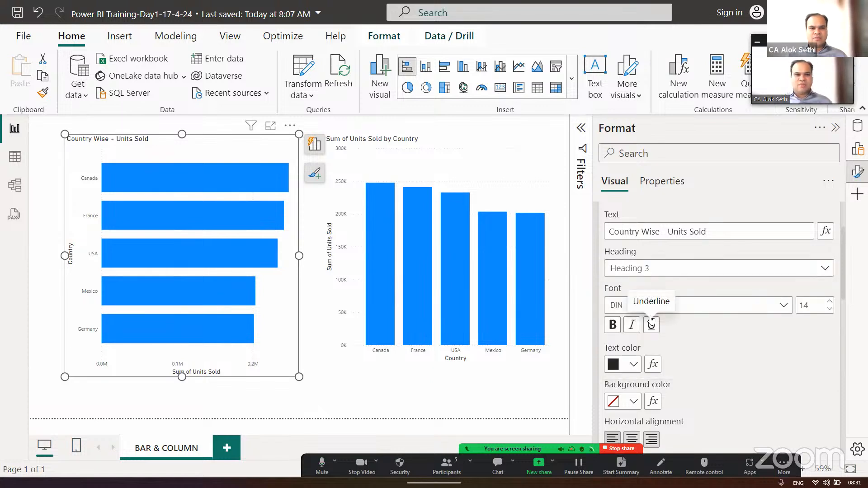
# - Format the bar chart title in Arial Black at size 24 and center it horizontally
pyautogui.click(783, 306)
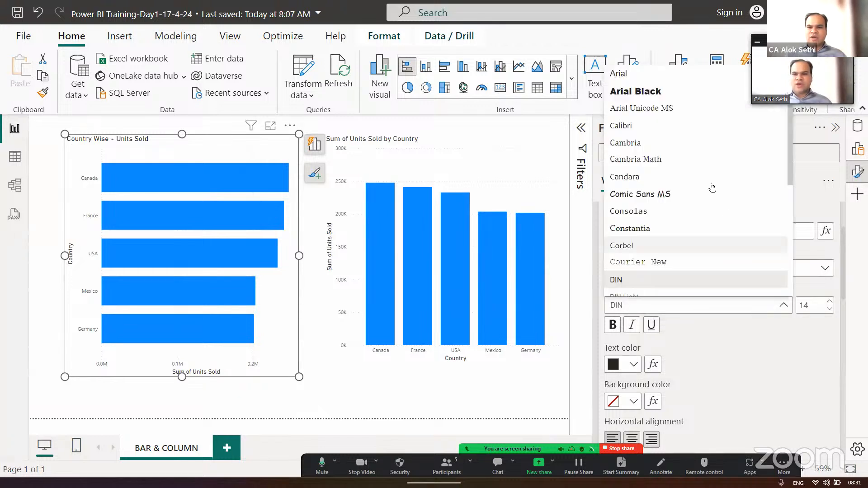
pyautogui.click(676, 96)
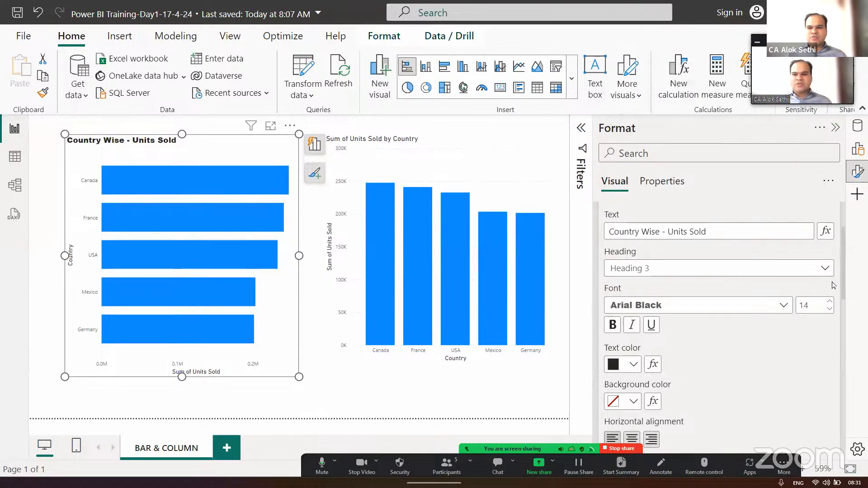
pyautogui.click(830, 302)
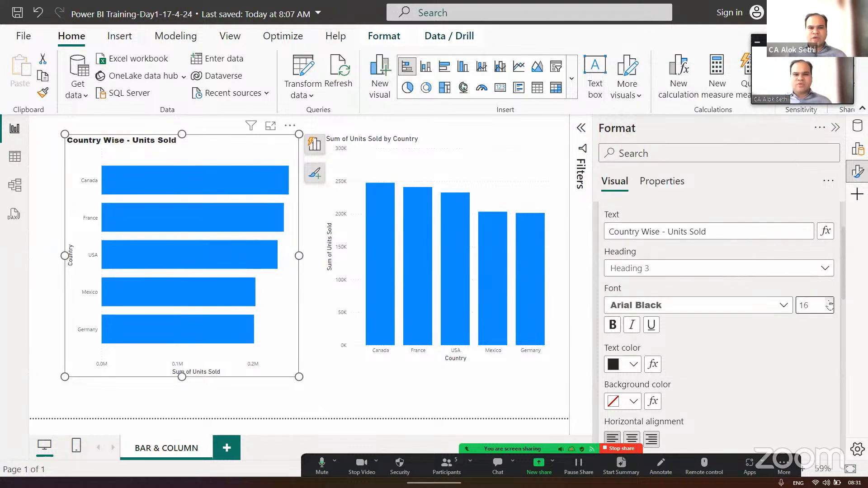
pyautogui.click(829, 303)
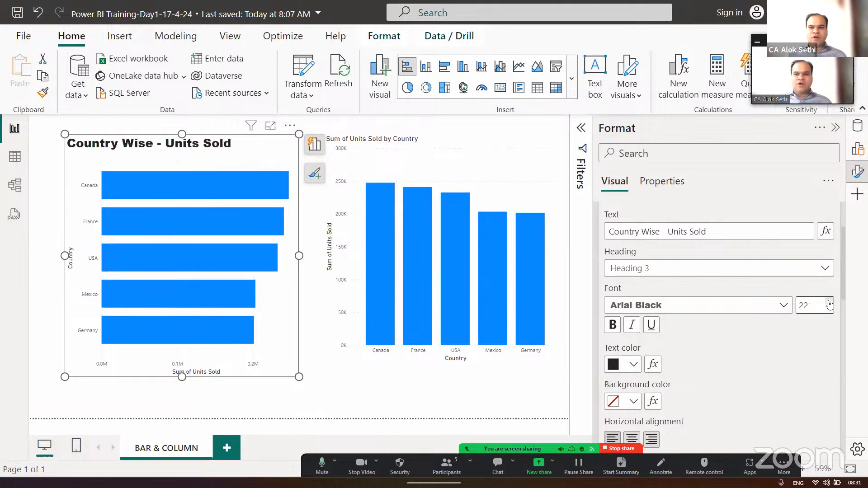
pyautogui.click(830, 302)
pyautogui.click(829, 303)
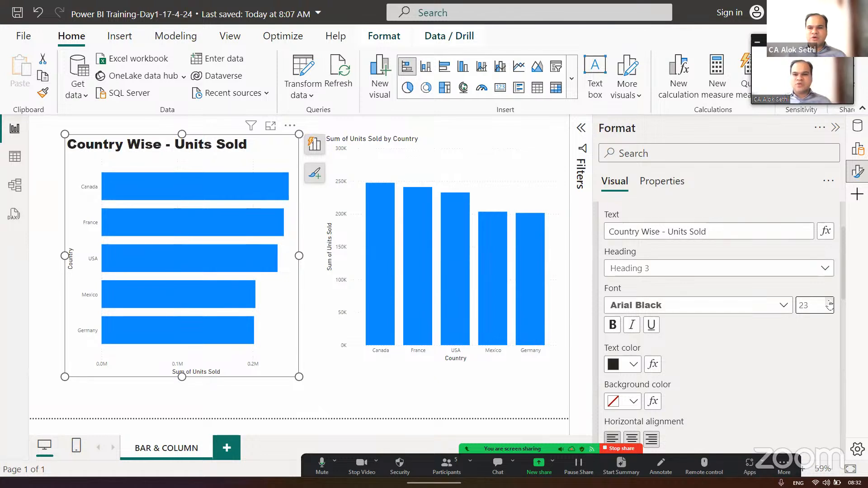
pyautogui.click(830, 303)
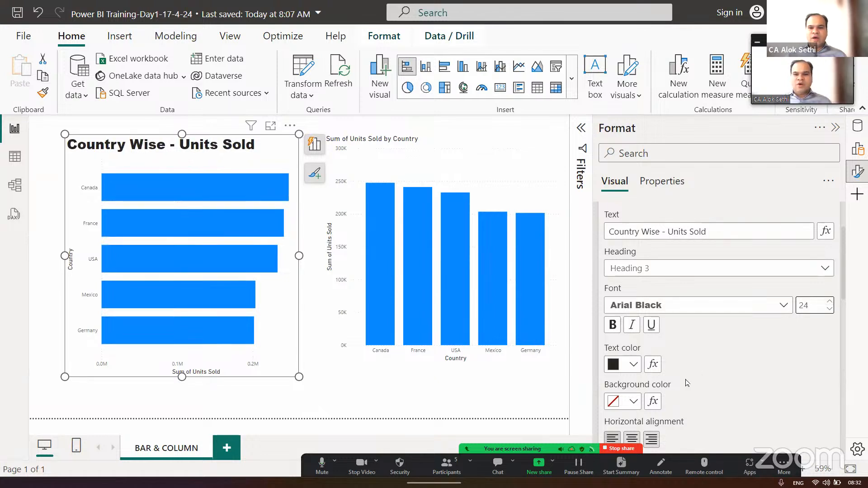
pyautogui.scroll(-1, 709, 379)
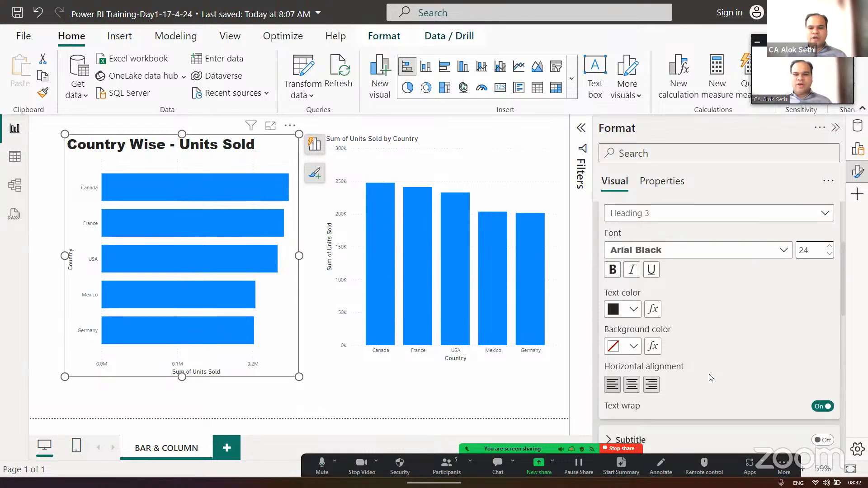
pyautogui.click(631, 385)
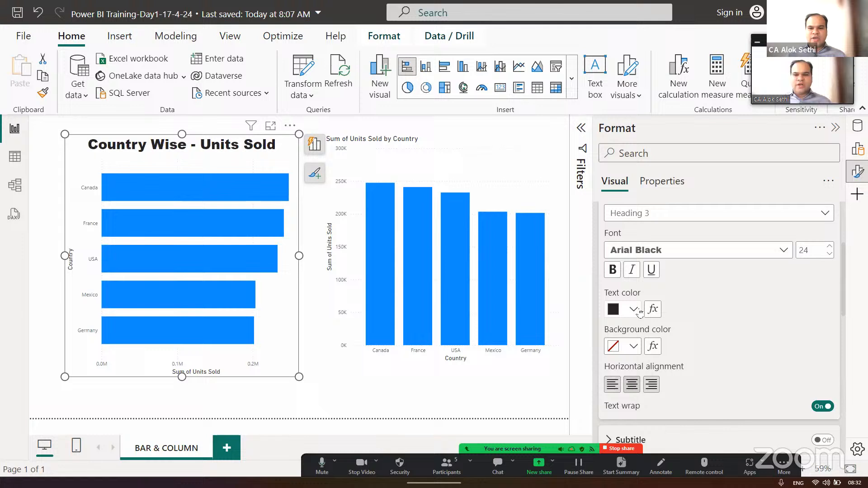
# - Give the bar chart title a light yellow background and dark purple text
pyautogui.click(633, 346)
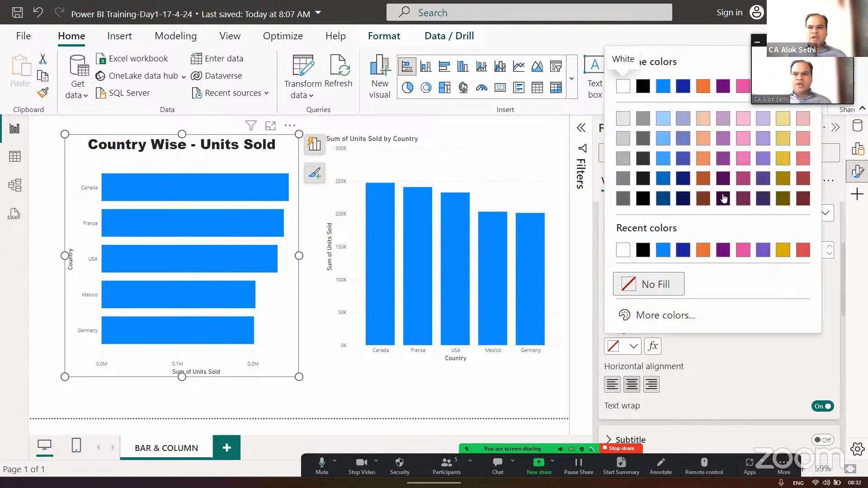
pyautogui.click(784, 118)
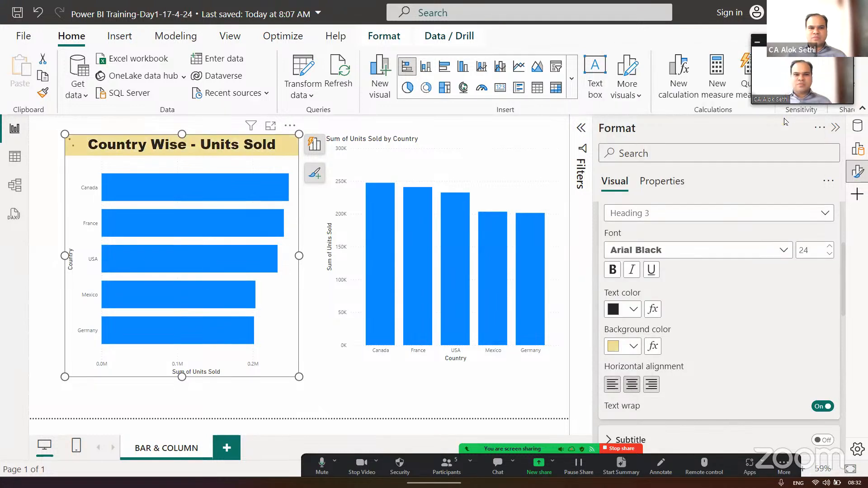
pyautogui.click(626, 310)
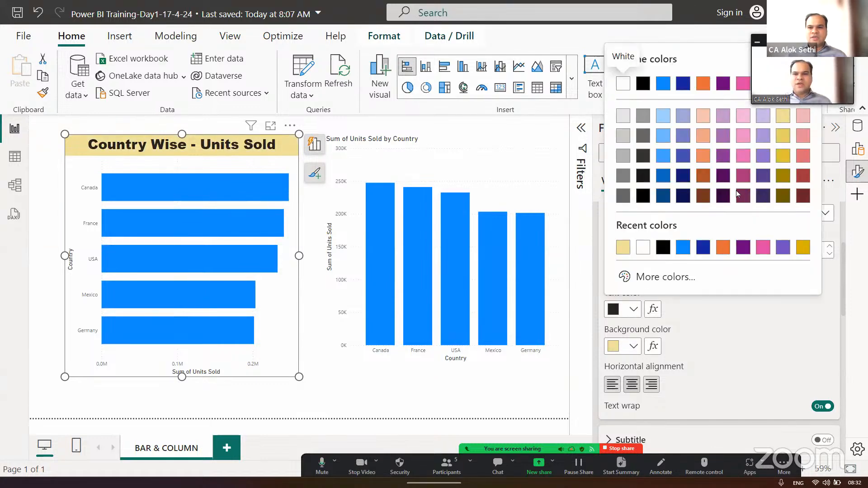
pyautogui.click(759, 195)
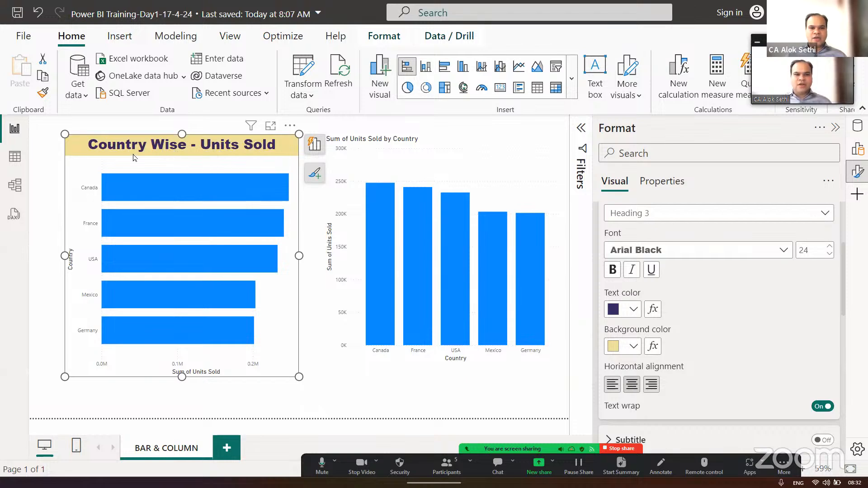
# - Close the formatting settings, show the data fields, and reopen the bar chart's title formatting options
pyautogui.scroll(3, 694, 249)
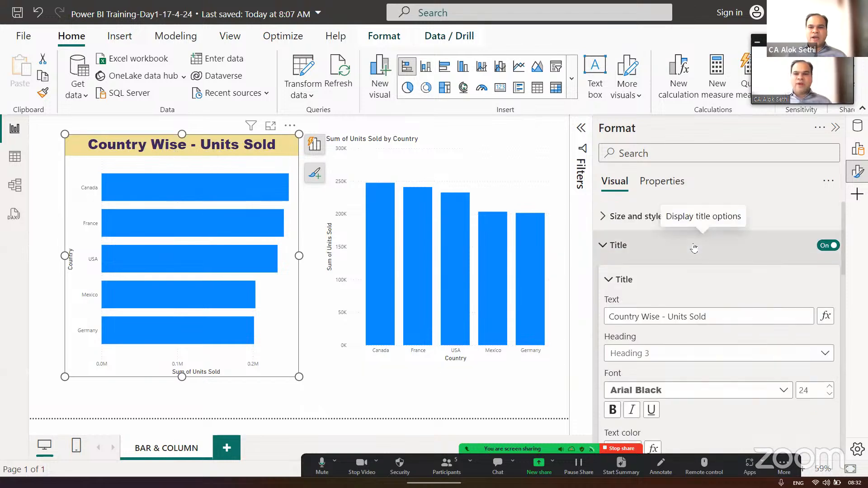
pyautogui.click(835, 127)
pyautogui.click(857, 126)
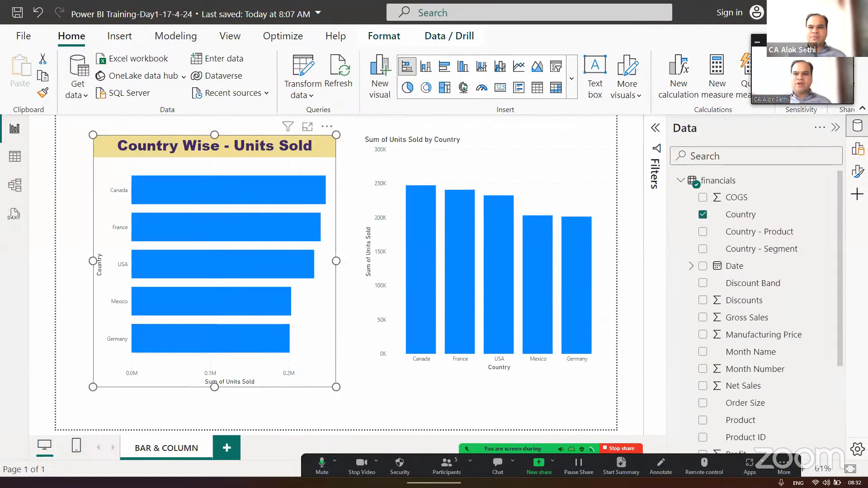
pyautogui.click(858, 171)
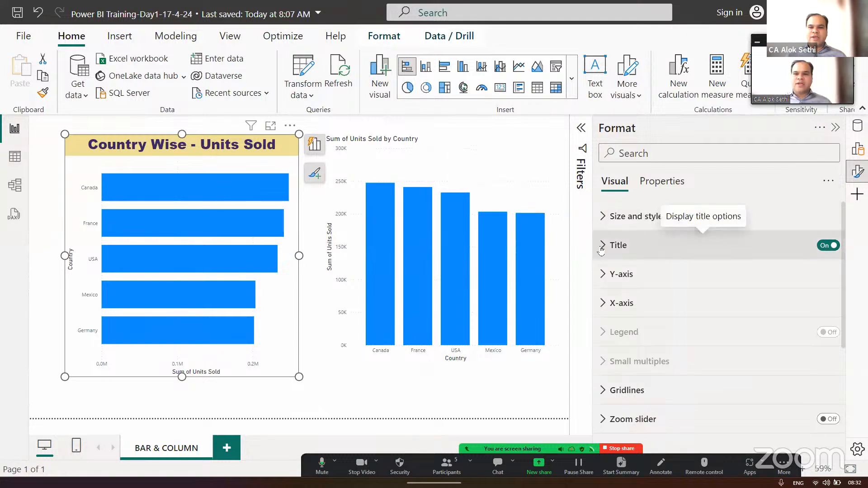
pyautogui.click(645, 241)
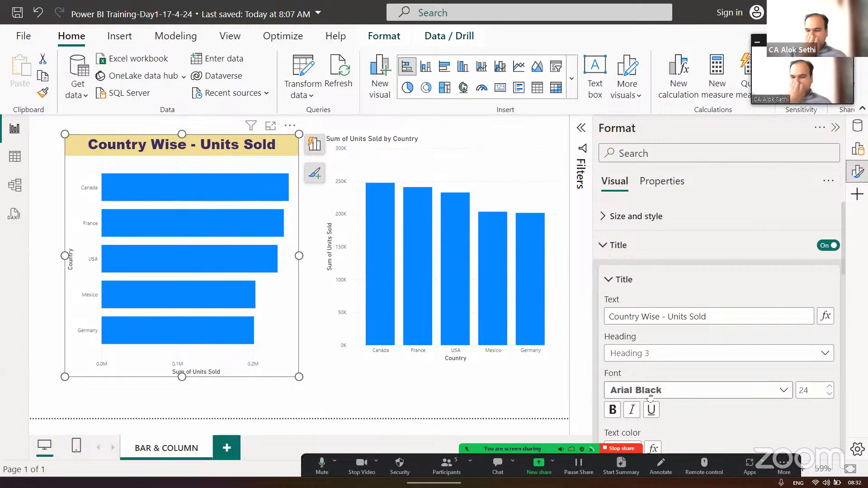
# - Make the bar chart title bold, trying italic on it and switching italic back off
pyautogui.scroll(-2, 788, 396)
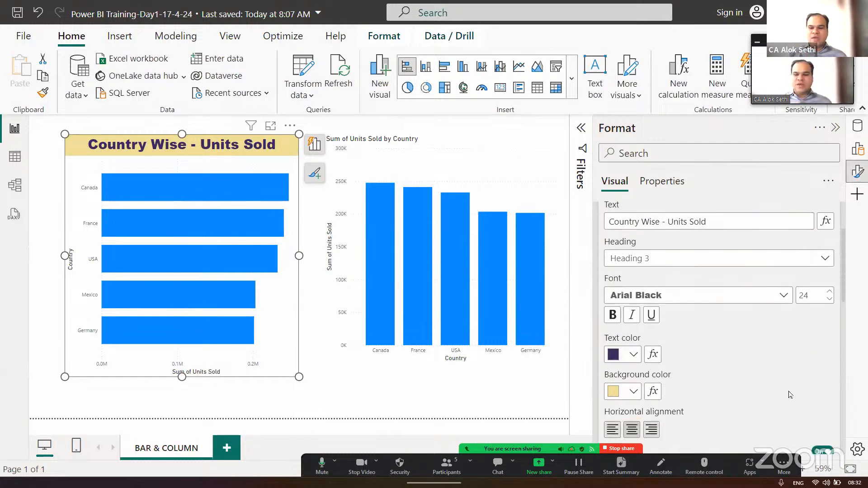
pyautogui.click(613, 312)
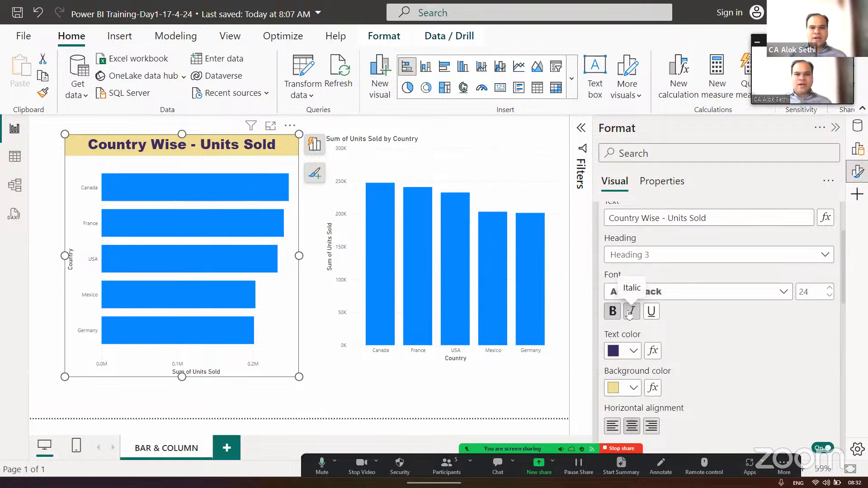
pyautogui.click(629, 313)
pyautogui.click(629, 313)
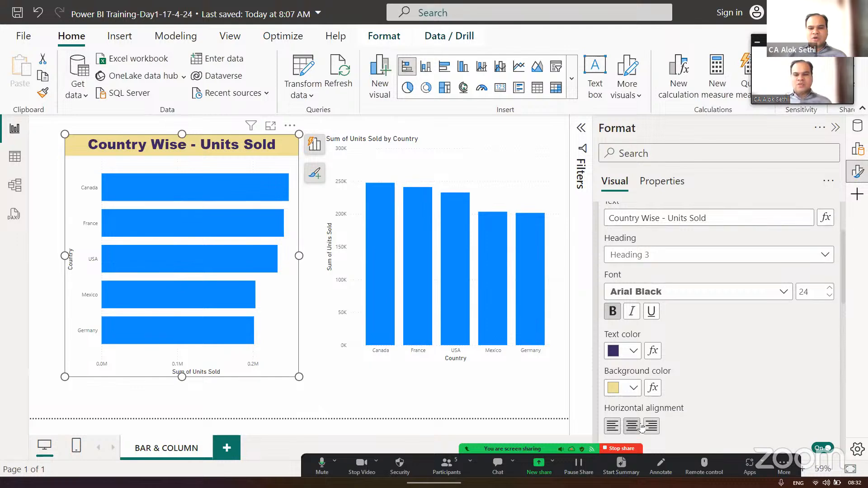
pyautogui.scroll(-2, 641, 427)
pyautogui.scroll(3, 642, 428)
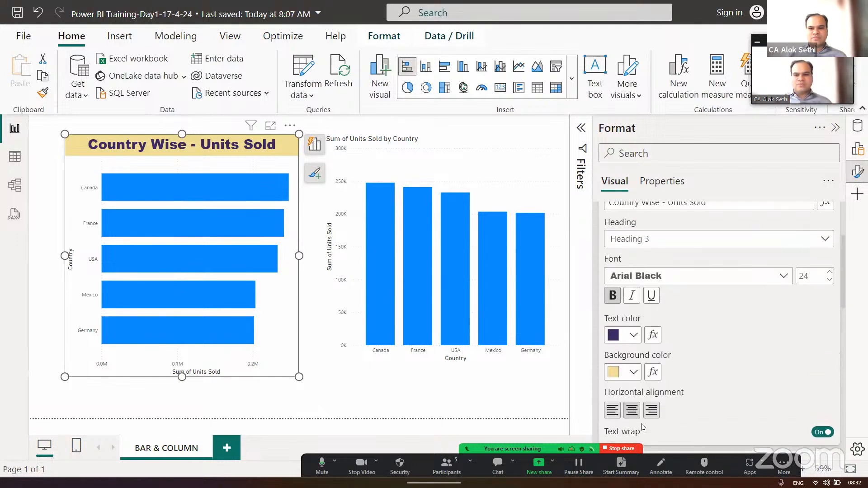
# - Open the bar chart's size and style options and set its height to 578
pyautogui.scroll(2, 641, 424)
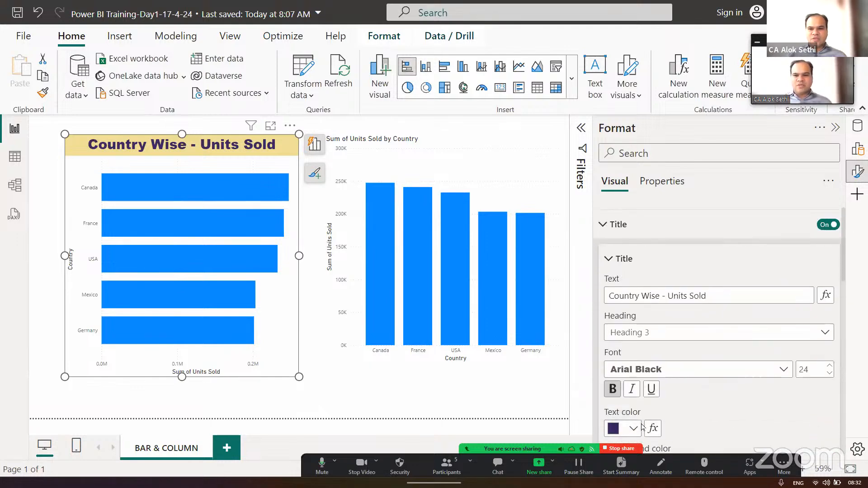
pyautogui.click(605, 218)
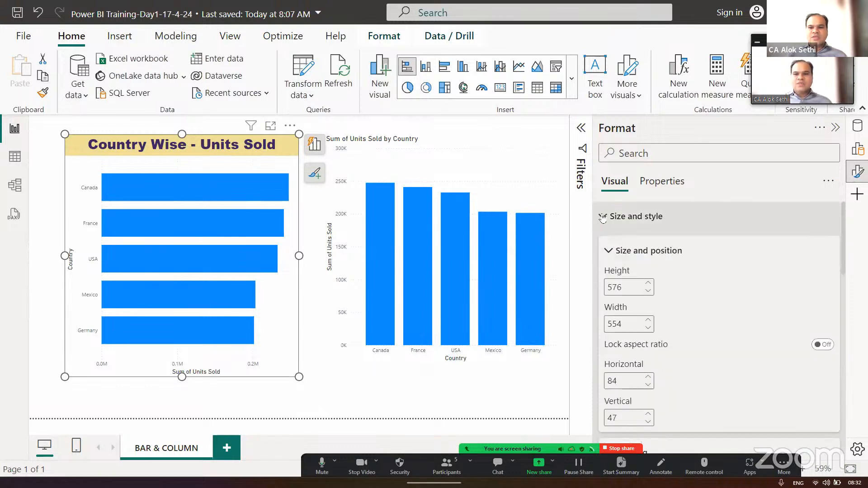
pyautogui.click(650, 284)
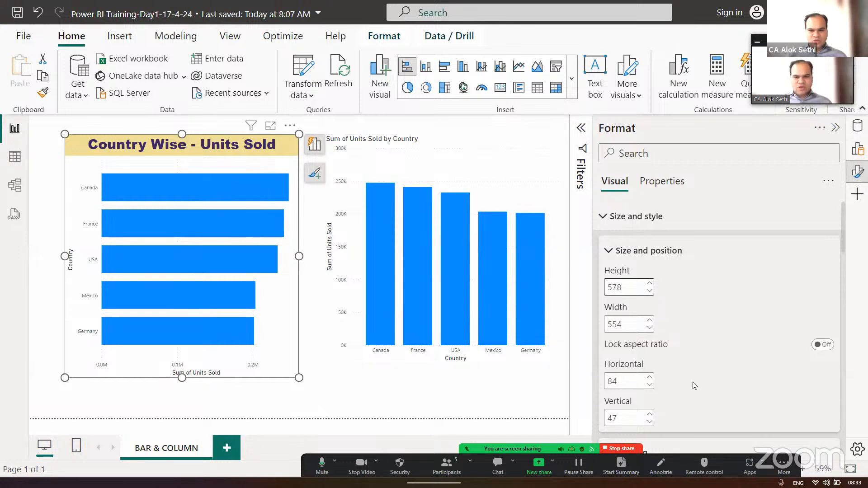
# - Resize the bar chart freely, shrinking and enlarging it to end at about 463 wide by 360 high
pyautogui.scroll(-2, 694, 385)
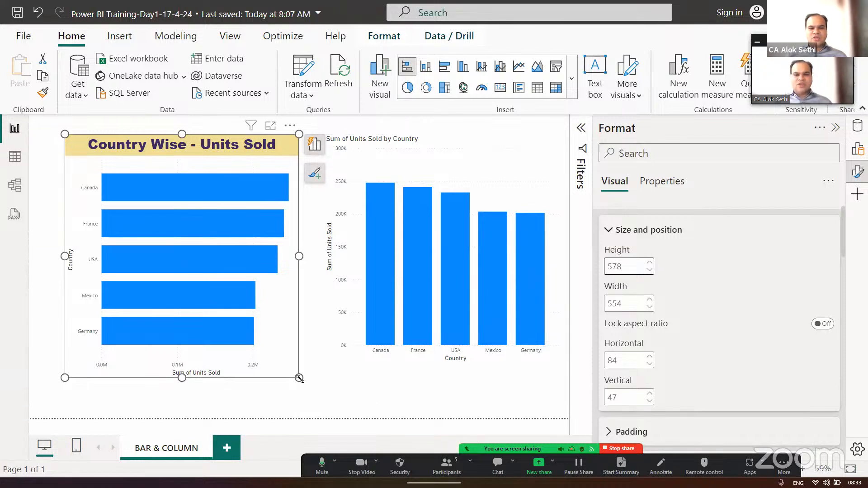
pyautogui.moveTo(299, 378); pyautogui.dragTo(214, 229)
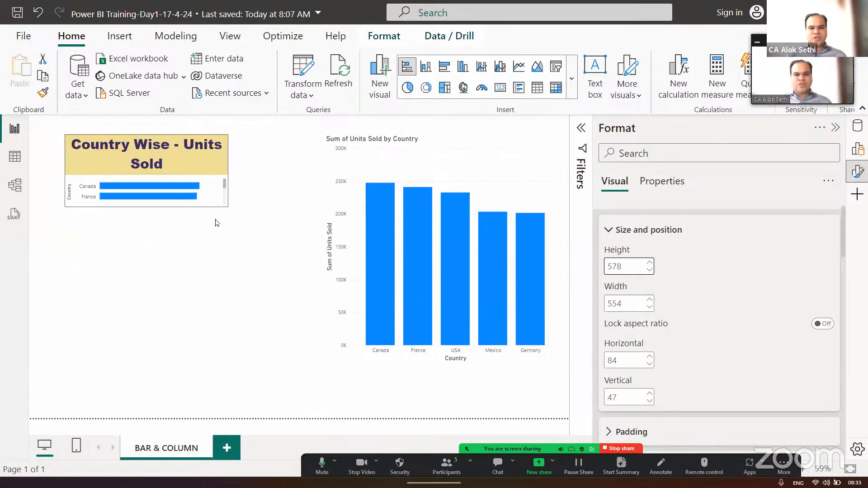
pyautogui.moveTo(229, 296); pyautogui.dragTo(265, 362)
pyautogui.moveTo(302, 373); pyautogui.dragTo(261, 288)
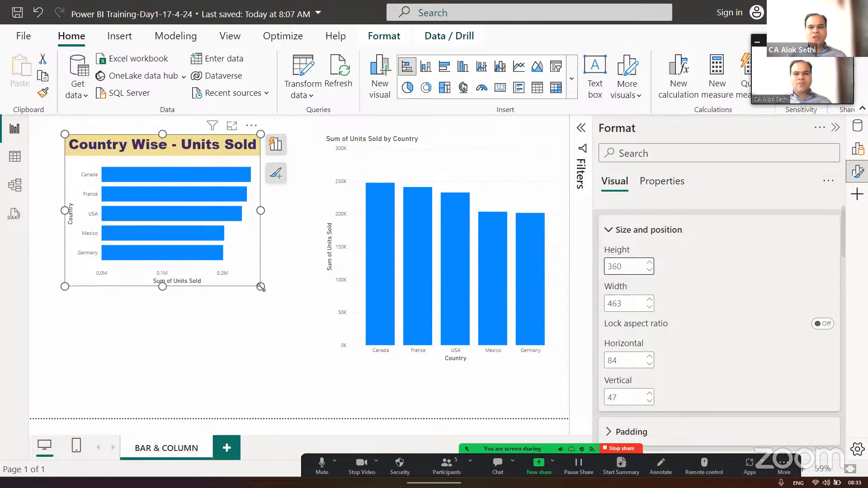
# - Lock the bar chart's aspect ratio and try resizing it from its corner and edges, ending at about 626 wide by 460 high
pyautogui.click(825, 325)
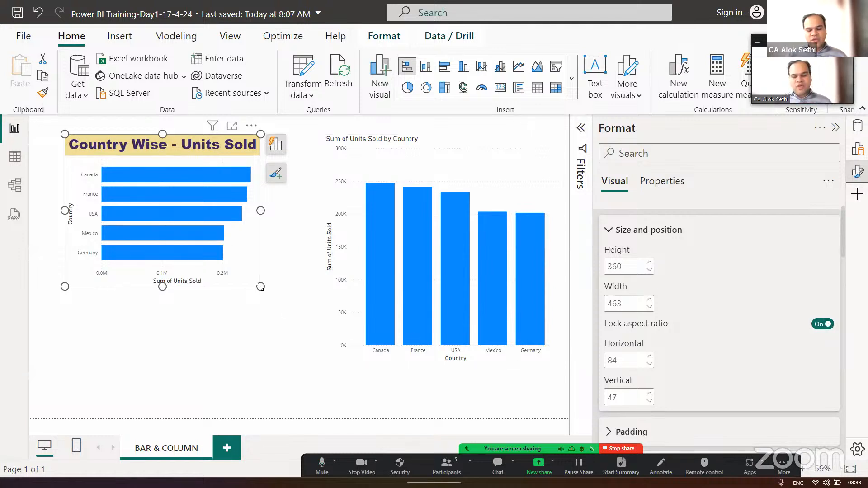
pyautogui.moveTo(286, 285); pyautogui.dragTo(282, 308)
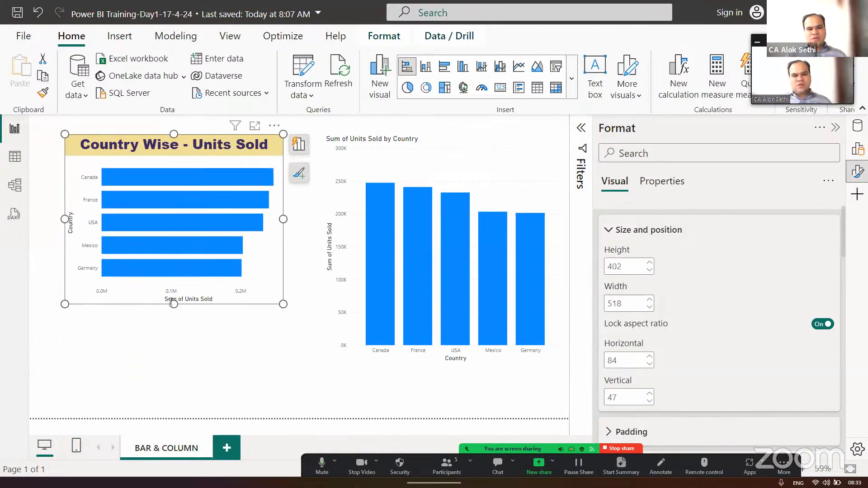
pyautogui.moveTo(174, 304); pyautogui.dragTo(173, 357)
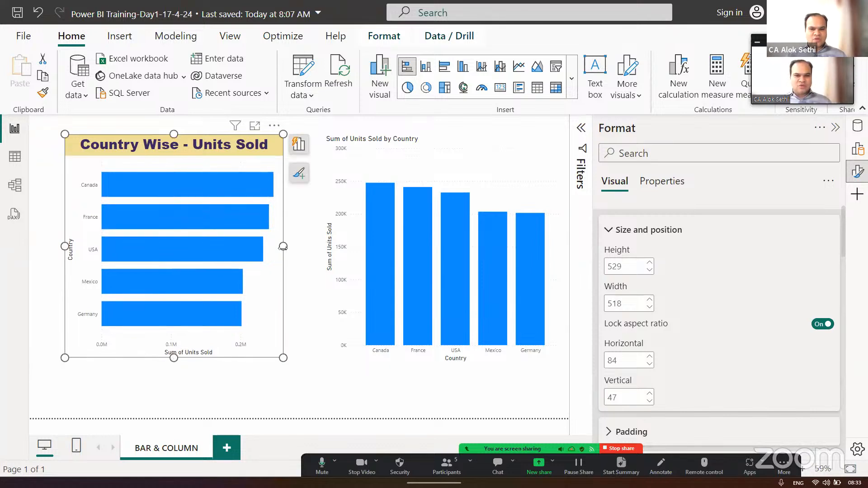
pyautogui.moveTo(324, 259); pyautogui.dragTo(369, 268)
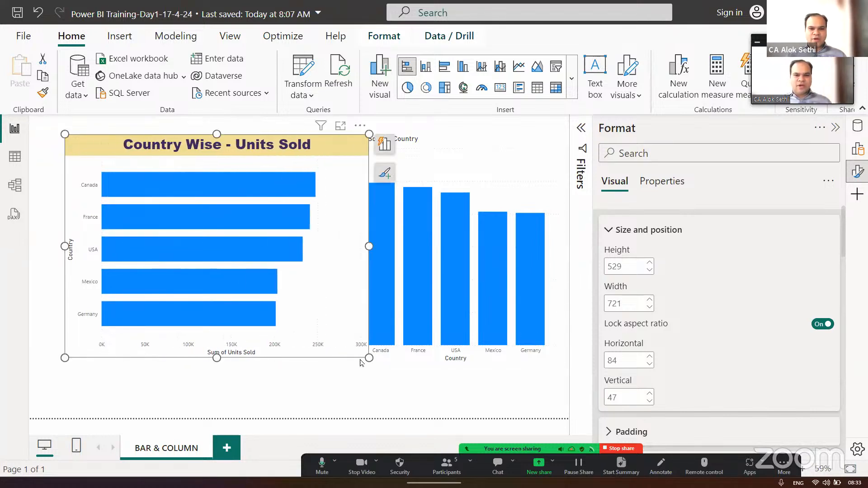
pyautogui.moveTo(369, 357); pyautogui.dragTo(328, 329)
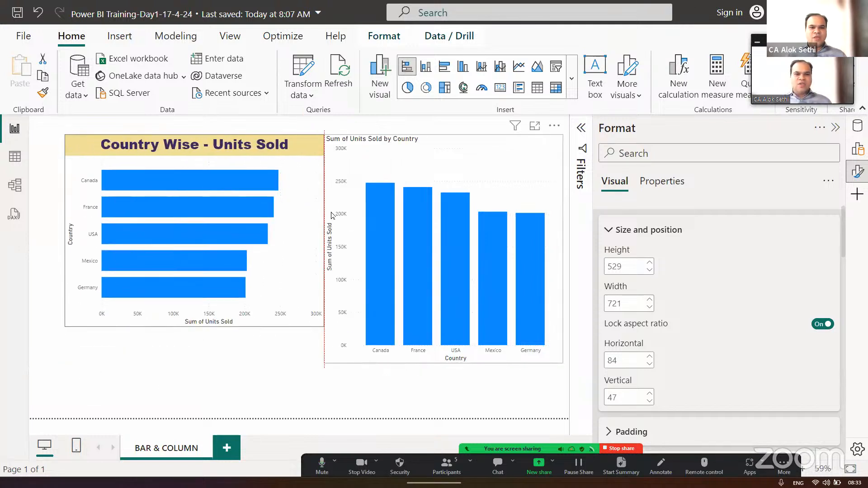
# - Unlock the bar chart's aspect ratio and resize the chart to about 507 wide by 467 high
pyautogui.click(822, 324)
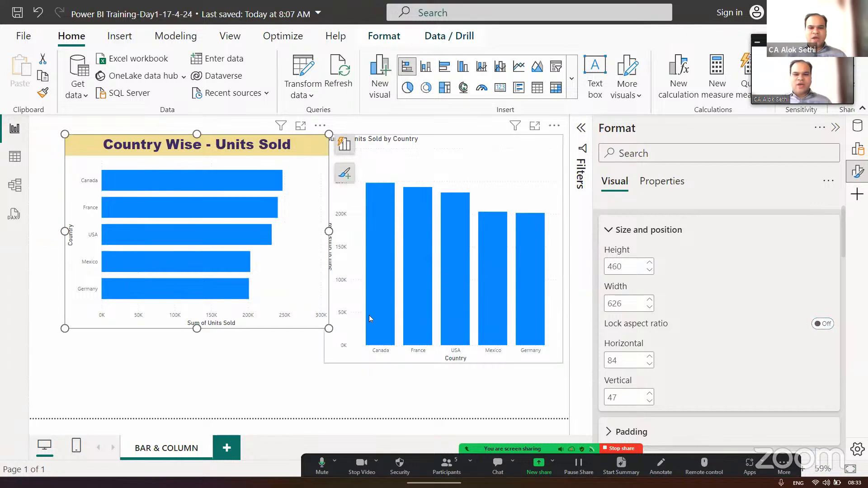
pyautogui.moveTo(328, 328); pyautogui.dragTo(277, 331)
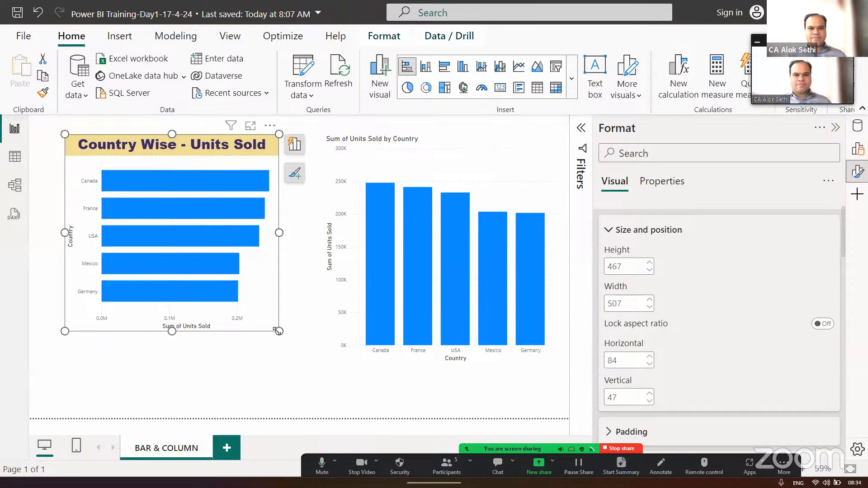
# - Set the bar chart's padding to 5 px top, 9 px left, 7 px right and 9 px bottom
pyautogui.scroll(-3, 715, 350)
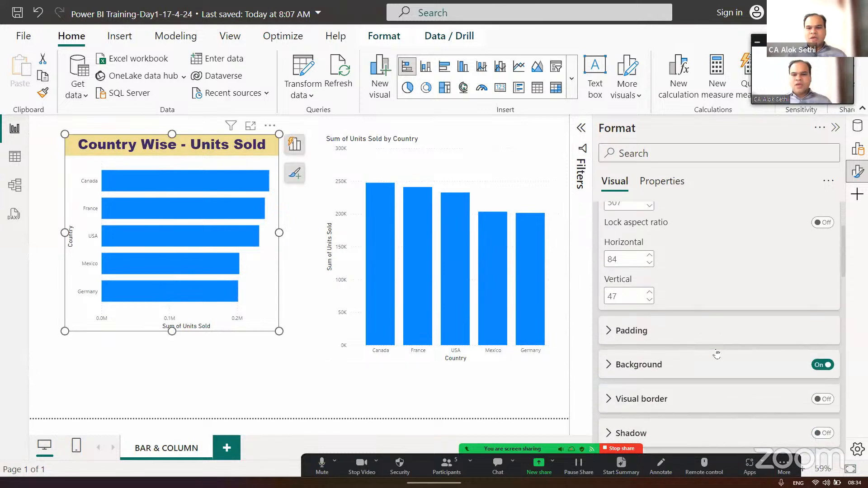
pyautogui.click(609, 318)
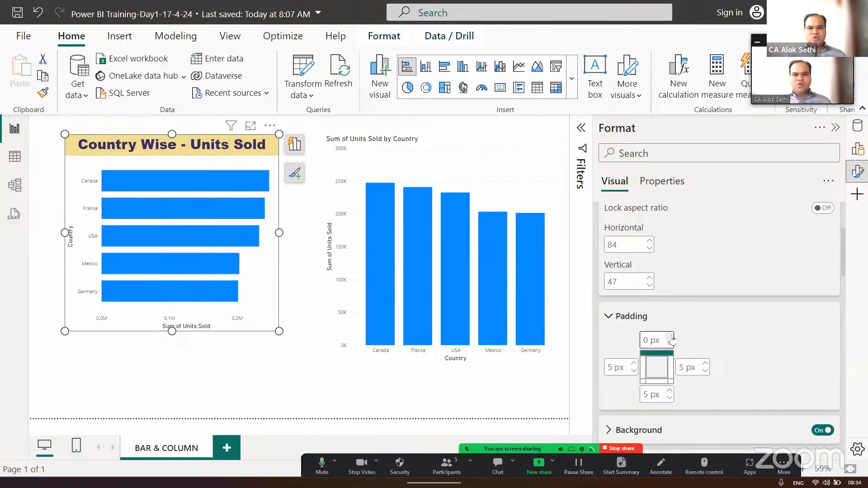
pyautogui.click(635, 364)
pyautogui.click(635, 364)
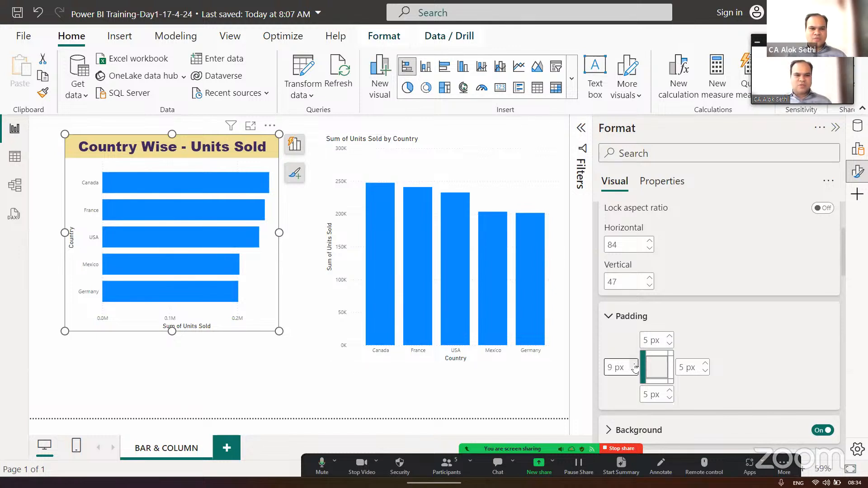
pyautogui.click(705, 364)
pyautogui.click(705, 363)
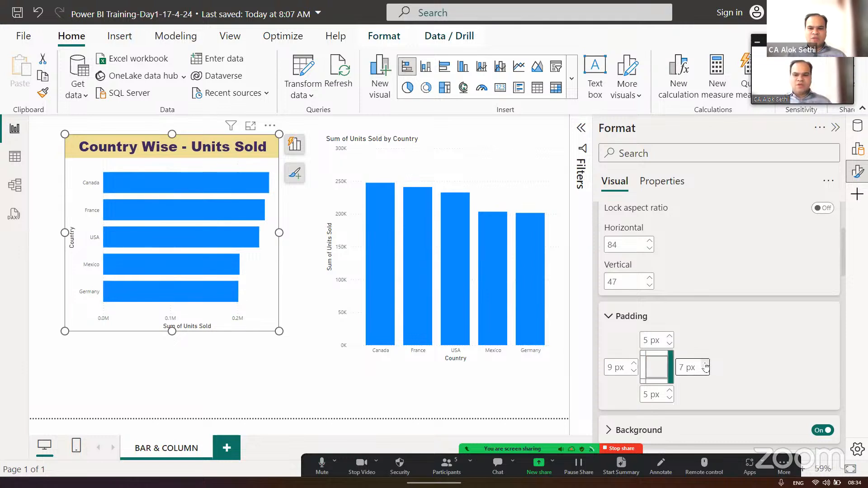
pyautogui.click(669, 391)
pyautogui.click(669, 391)
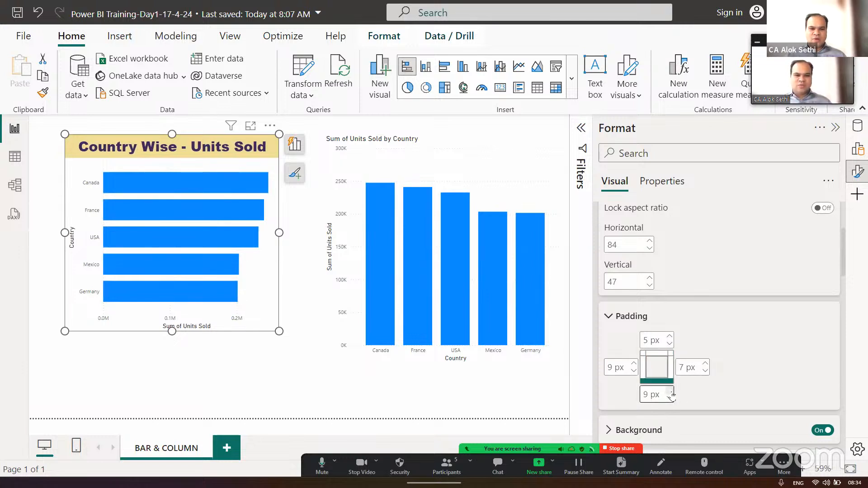
# - Try turning the bar chart's background off and turn it on again
pyautogui.scroll(-2, 633, 362)
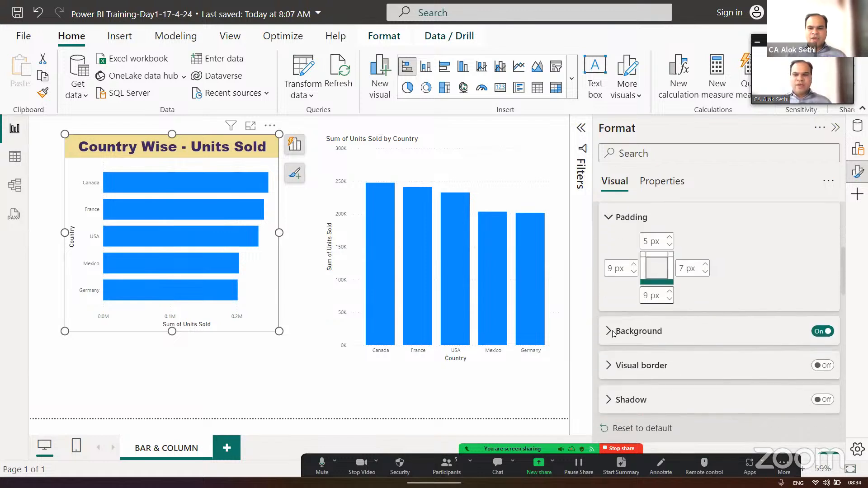
pyautogui.click(821, 333)
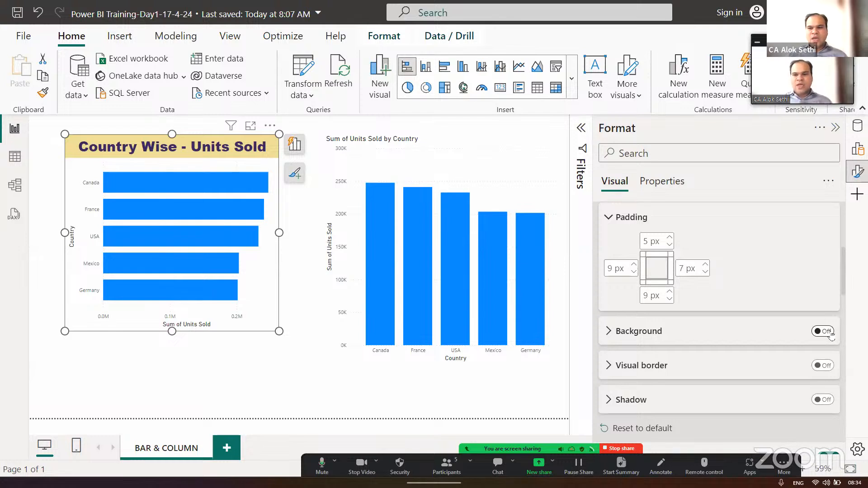
pyautogui.click(830, 333)
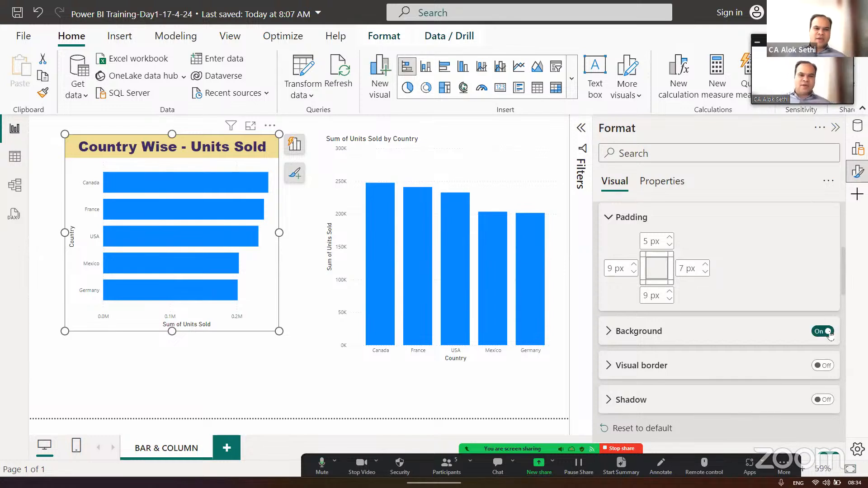
# - Fill the bar chart's background with light orange at 73% transparency
pyautogui.click(617, 335)
pyautogui.scroll(-1, 632, 335)
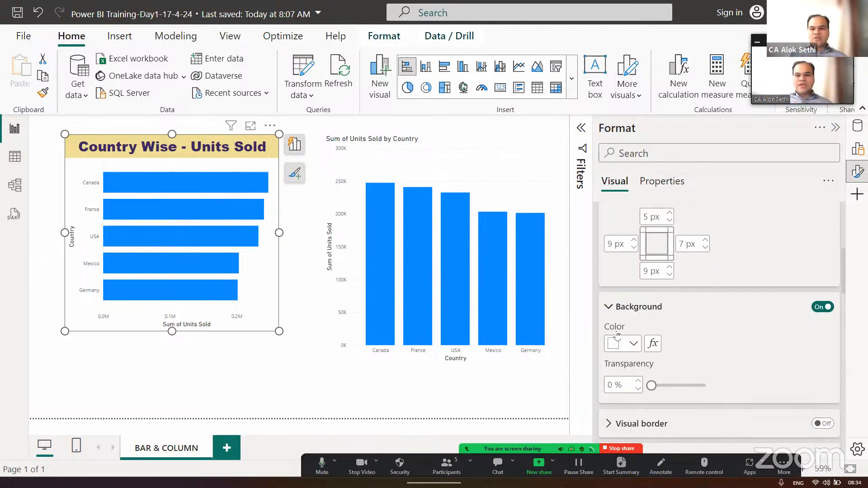
pyautogui.click(639, 335)
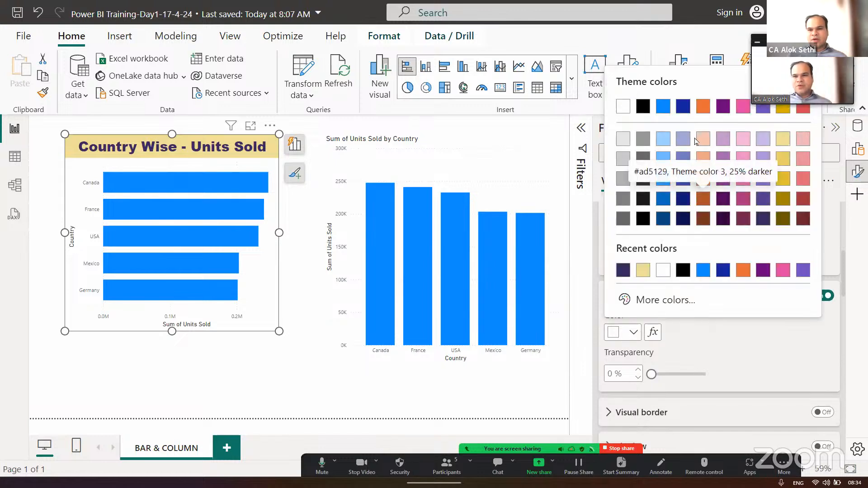
pyautogui.click(700, 144)
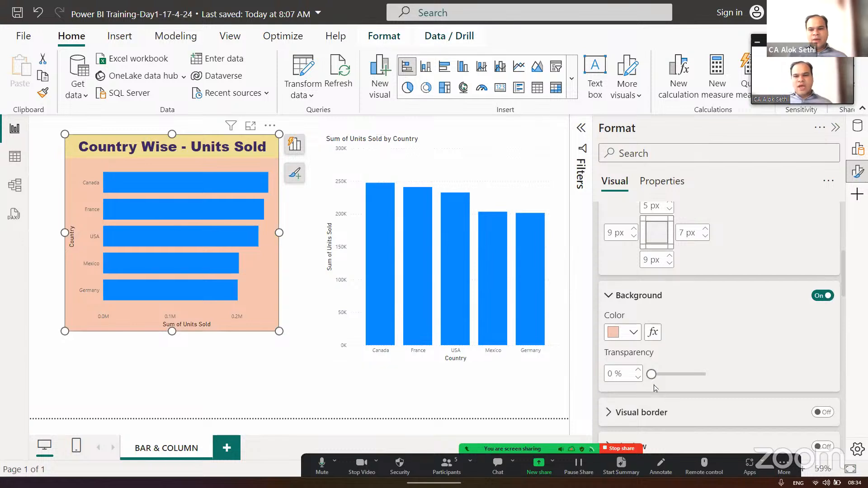
pyautogui.moveTo(651, 373); pyautogui.dragTo(690, 382)
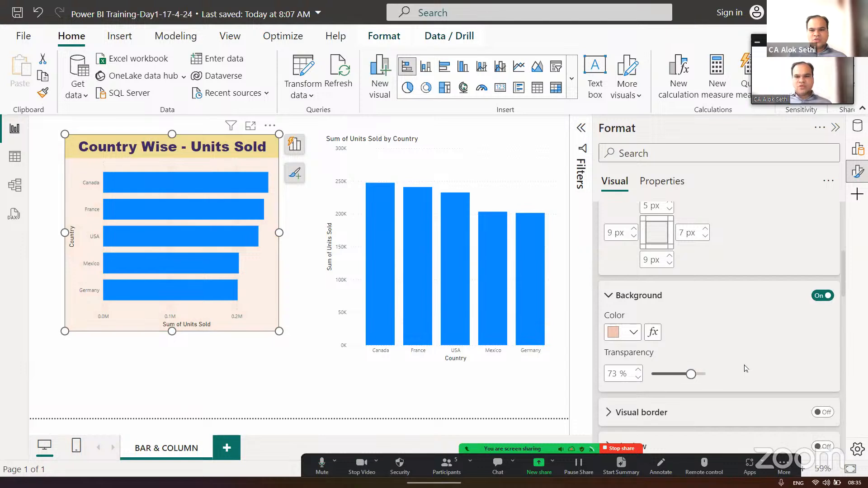
# - Turn on the bar chart's visual border and deselect the chart to check it
pyautogui.scroll(-2, 744, 365)
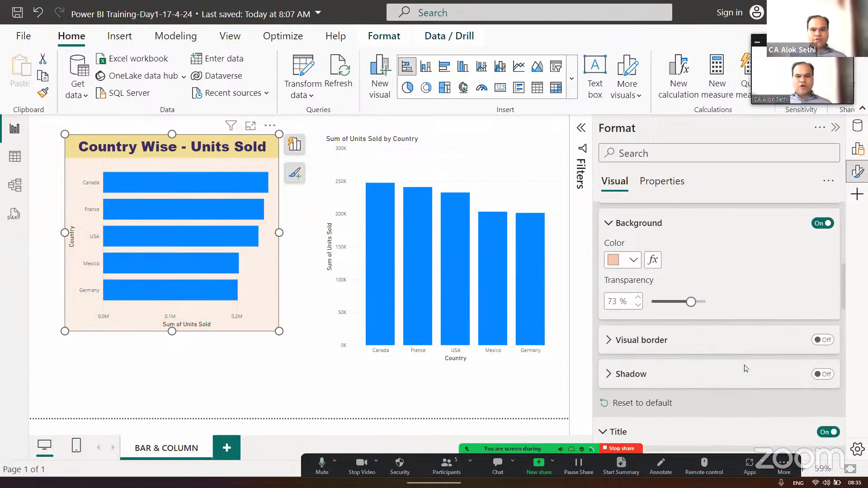
pyautogui.click(827, 342)
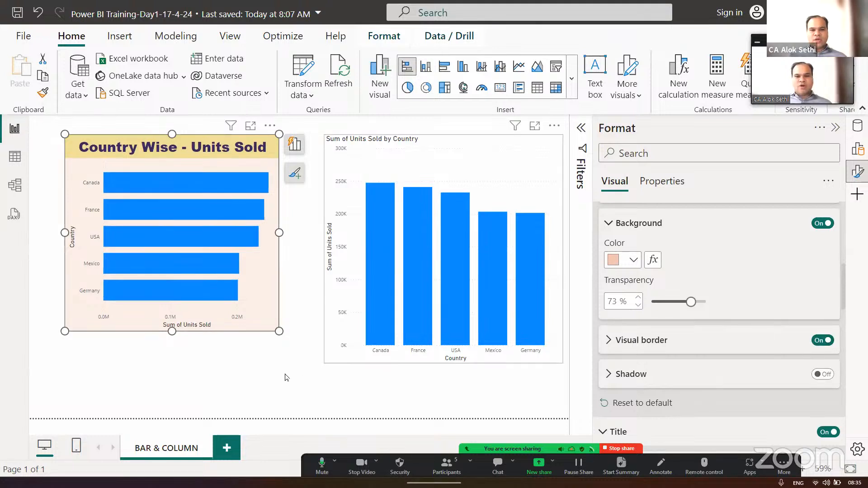
pyautogui.click(326, 280)
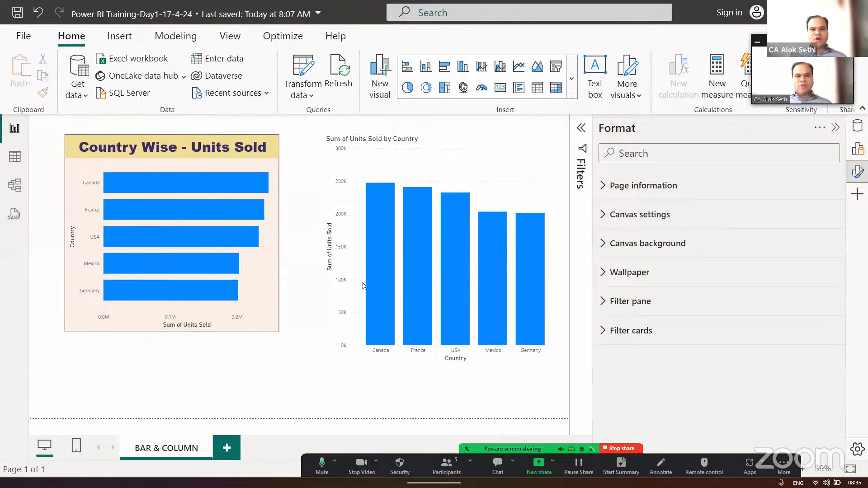
# - Reselect the bar chart and turn on its shadow
pyautogui.click(269, 303)
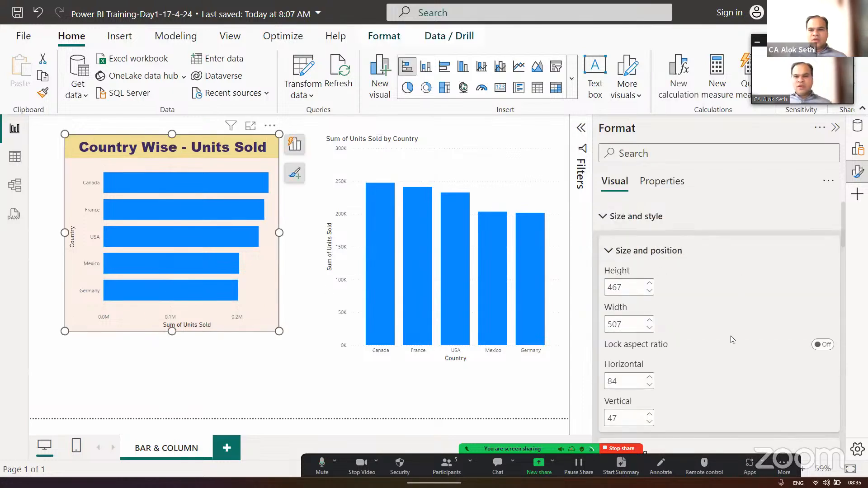
pyautogui.scroll(-1, 731, 341)
pyautogui.scroll(-6, 731, 341)
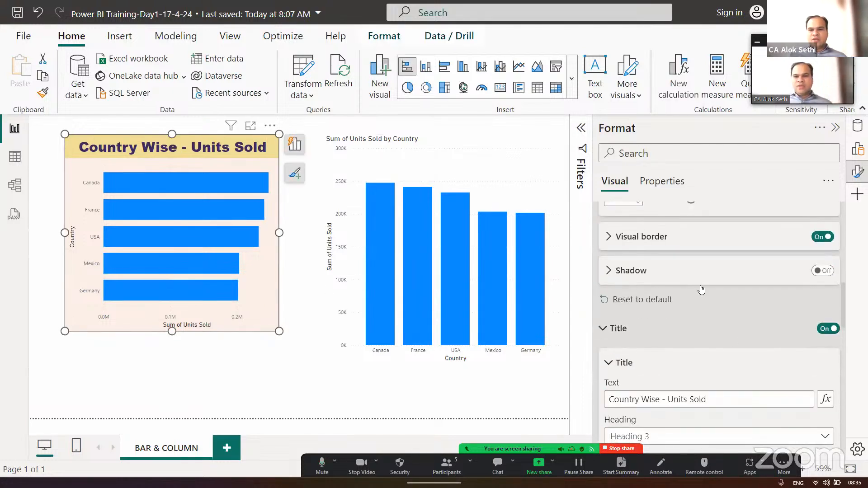
pyautogui.click(825, 271)
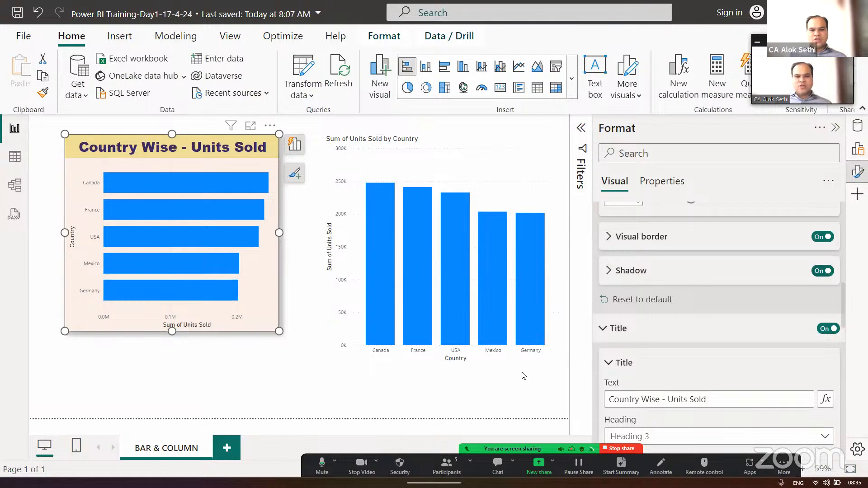
# - Review the color, offset and position options of the bar chart's shadow
pyautogui.click(604, 281)
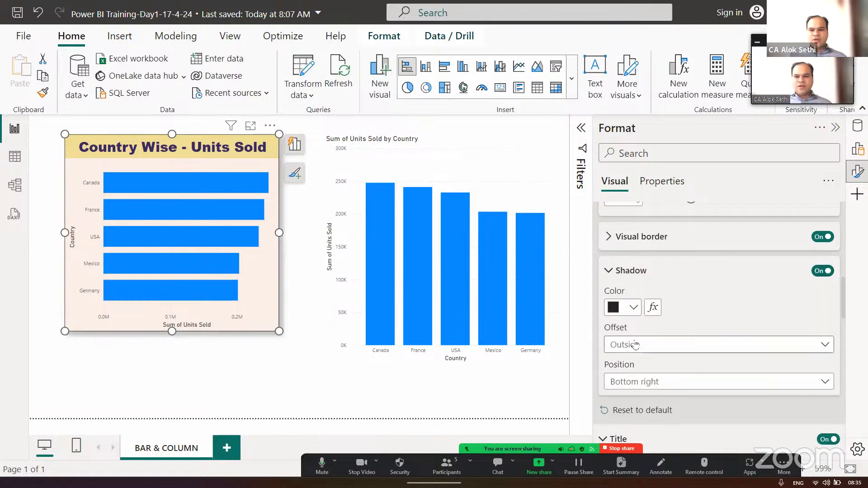
pyautogui.scroll(-2, 634, 340)
pyautogui.scroll(2, 633, 340)
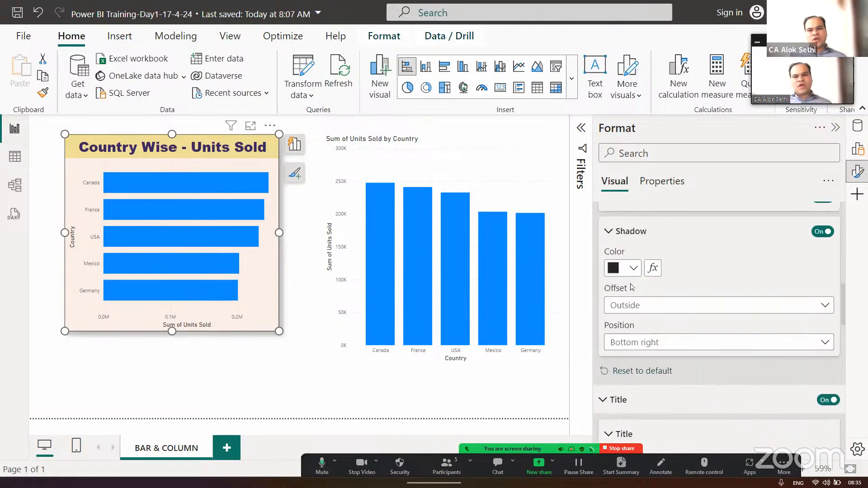
pyautogui.click(632, 268)
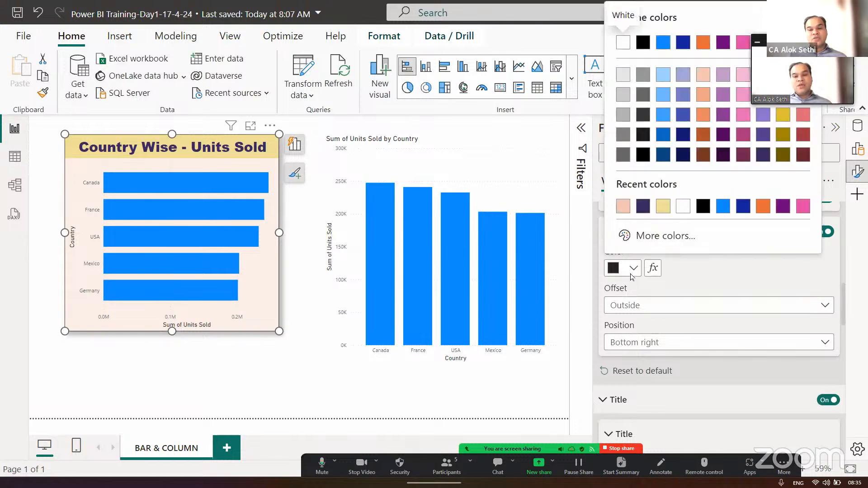
pyautogui.click(632, 275)
pyautogui.click(610, 238)
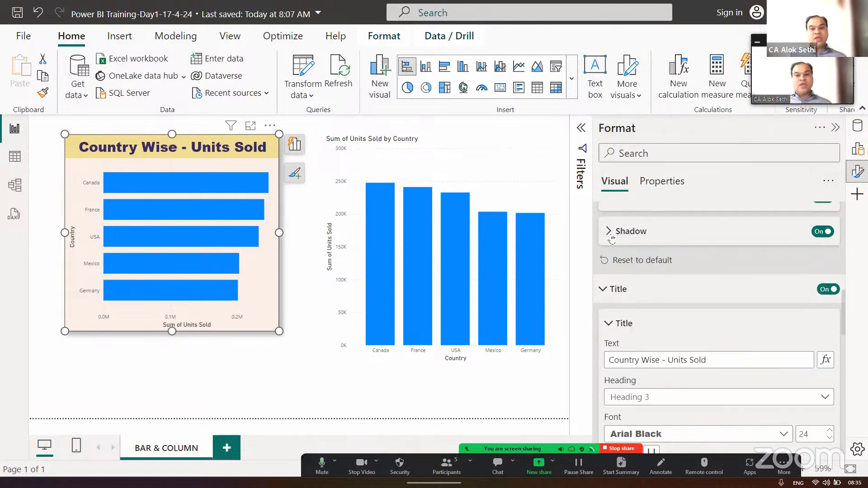
# - Try turning on the bar chart's subtitle and turn it off again
pyautogui.scroll(-4, 632, 271)
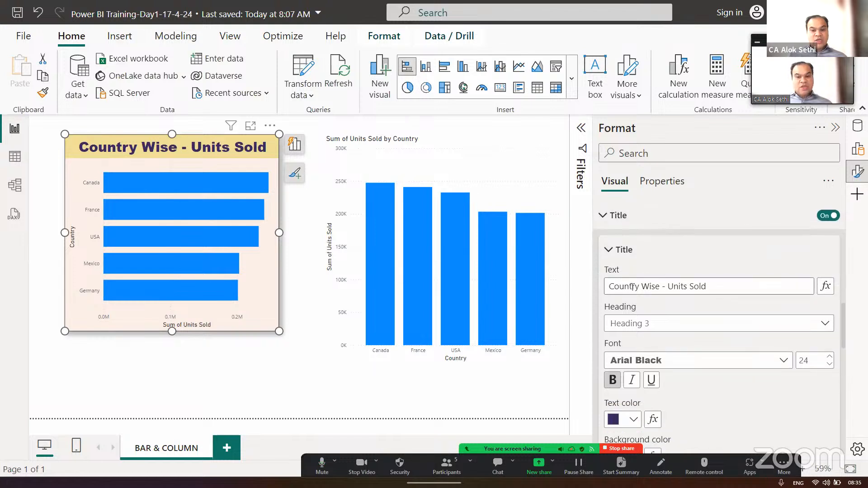
pyautogui.scroll(-4, 632, 291)
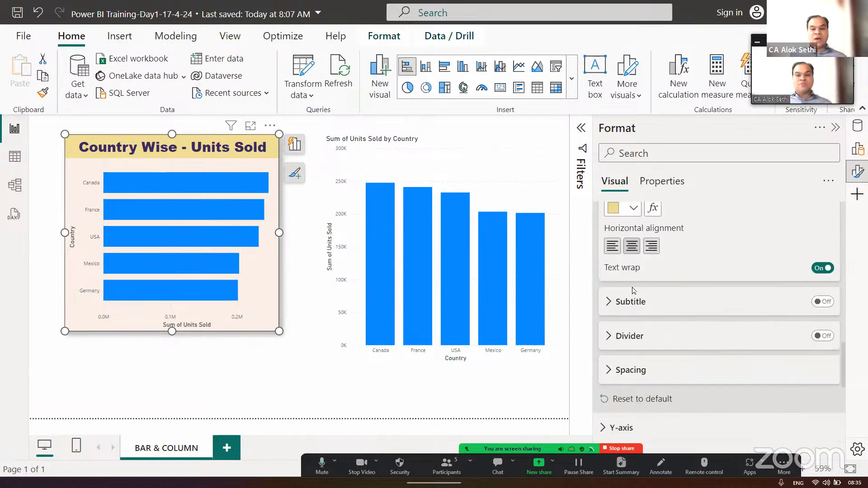
pyautogui.click(823, 302)
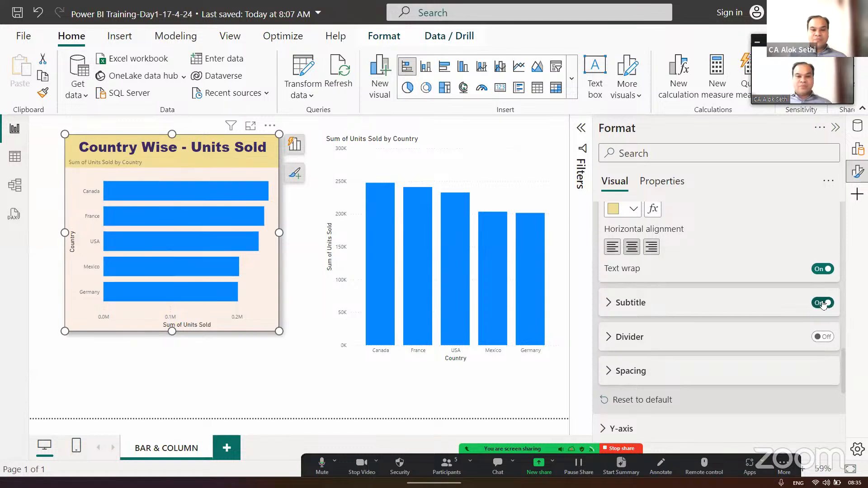
pyautogui.click(823, 303)
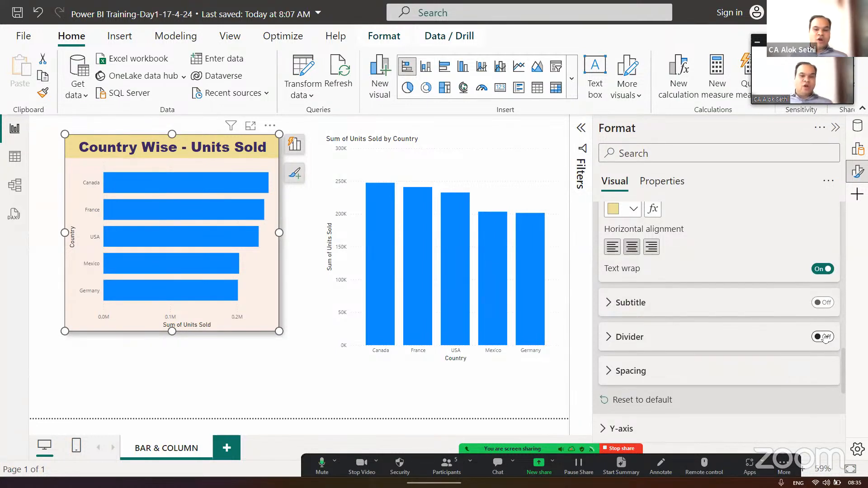
# - Turn on the divider under the bar chart's title with a solid style and a width of 3 px
pyautogui.click(824, 337)
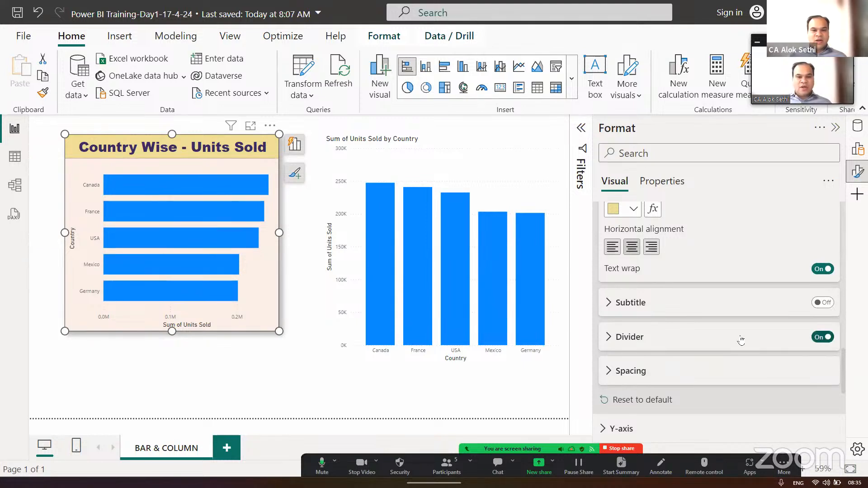
pyautogui.click(609, 337)
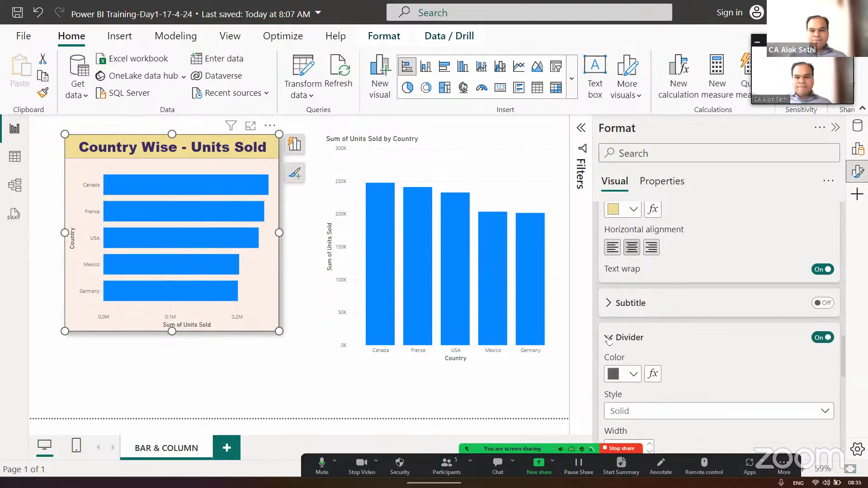
pyautogui.scroll(-2, 622, 337)
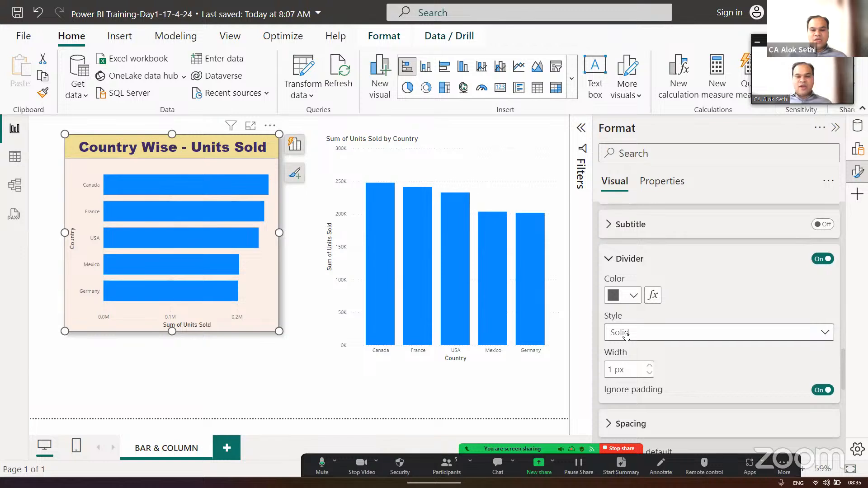
pyautogui.click(626, 333)
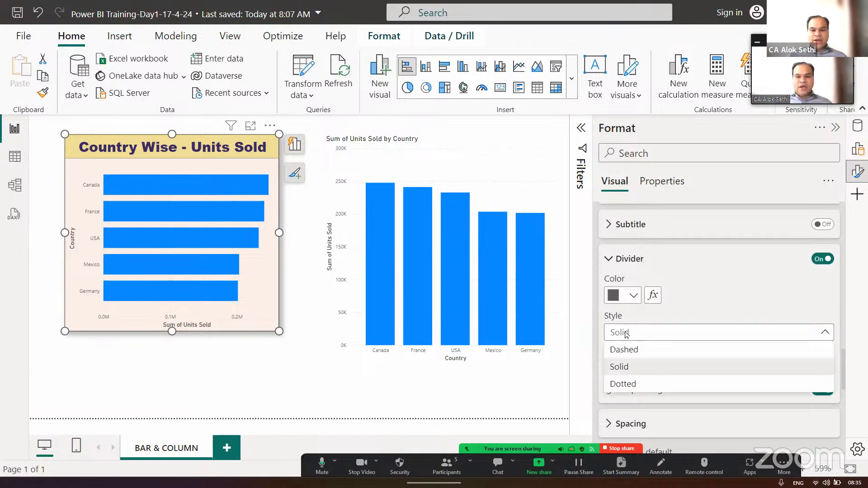
pyautogui.click(632, 368)
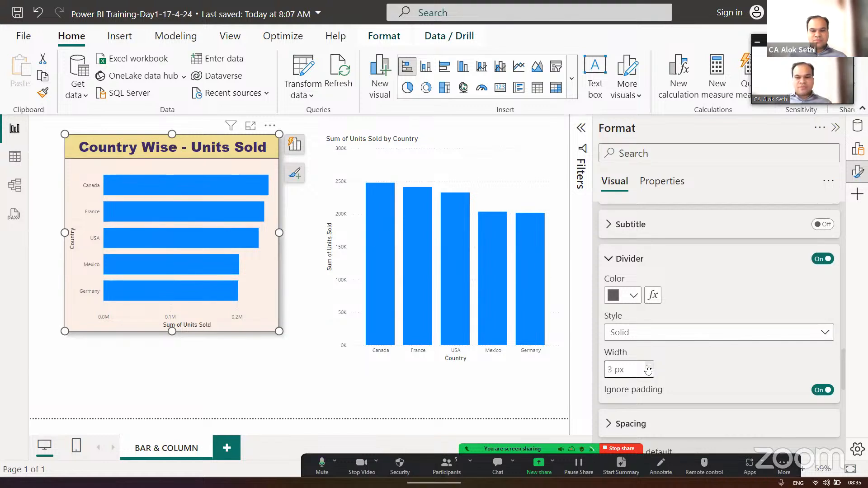
# - Recolor the bars of all categories in the bar chart dark purple (#50005c, Theme color 4, 25% darker)
pyautogui.scroll(-4, 648, 369)
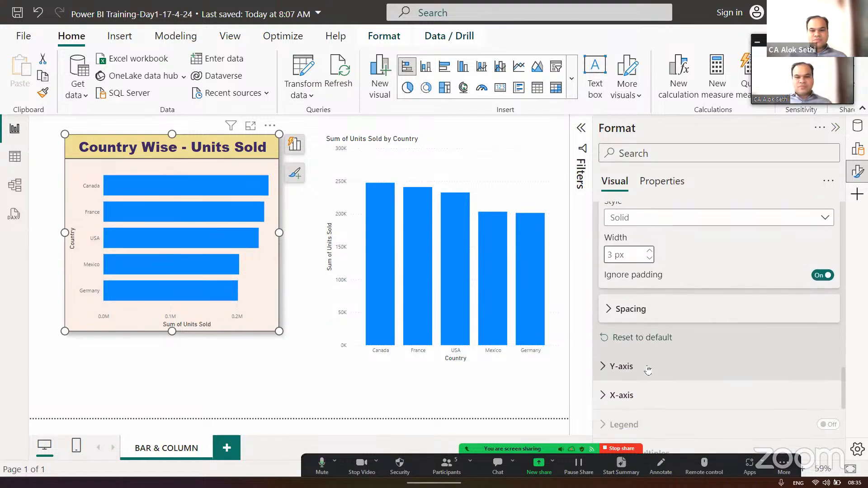
pyautogui.scroll(-5, 648, 370)
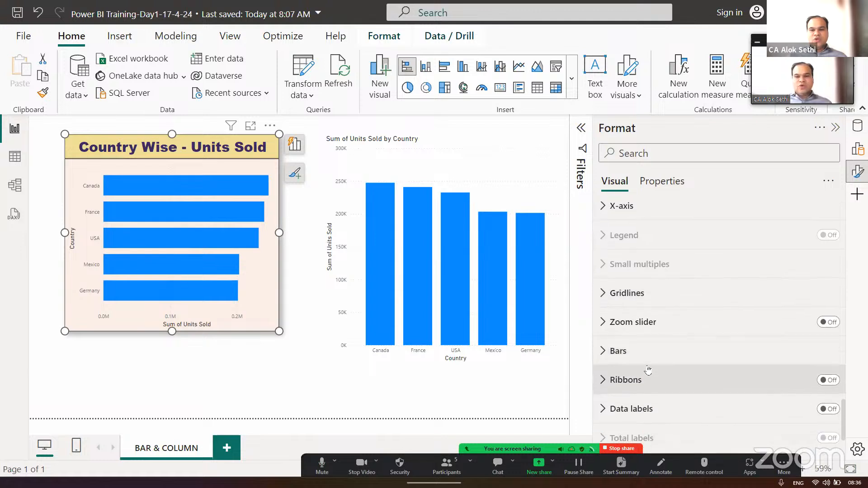
pyautogui.scroll(-1, 648, 369)
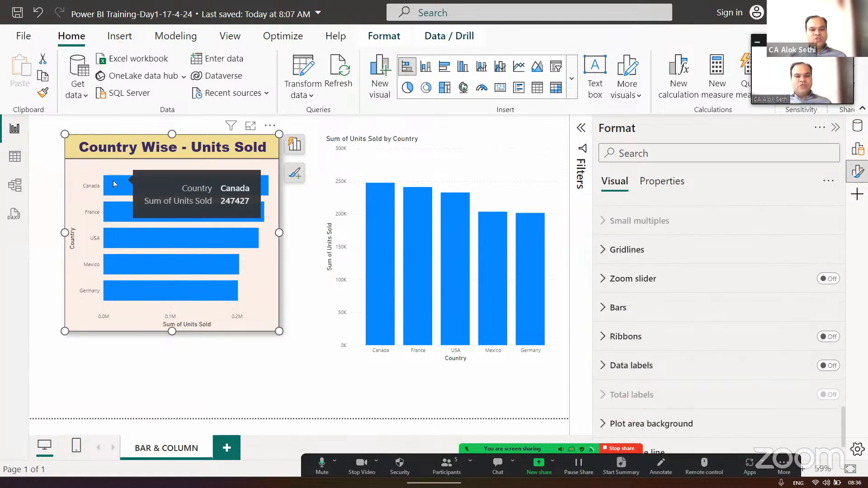
pyautogui.moveTo(112, 210)
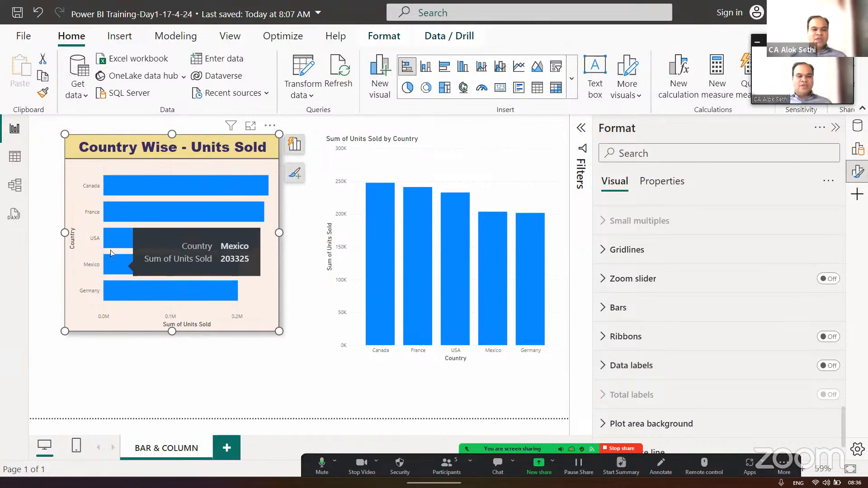
pyautogui.moveTo(112, 186)
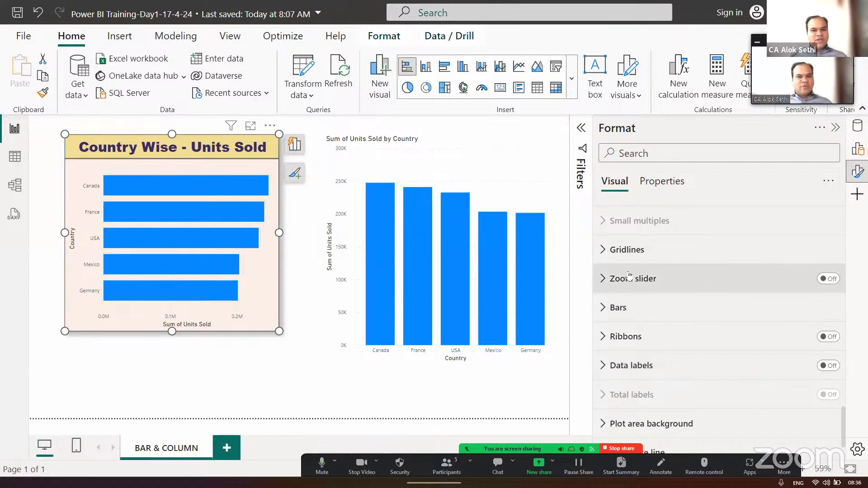
pyautogui.scroll(-1, 626, 301)
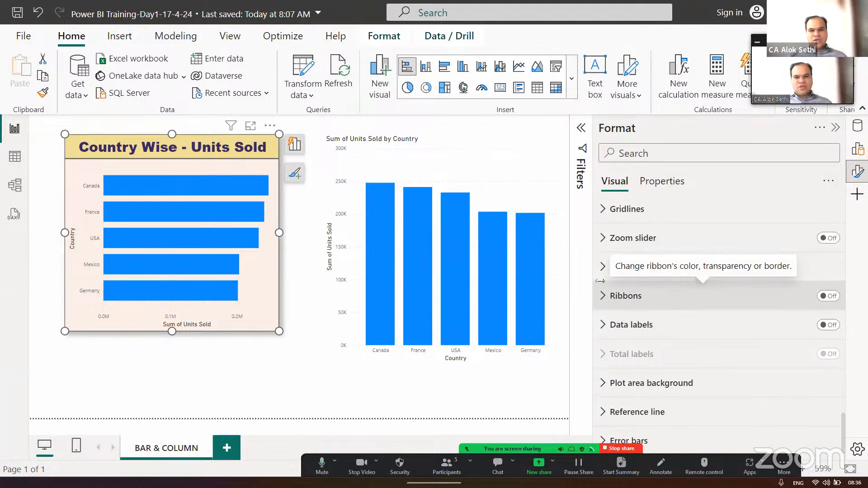
pyautogui.click(602, 268)
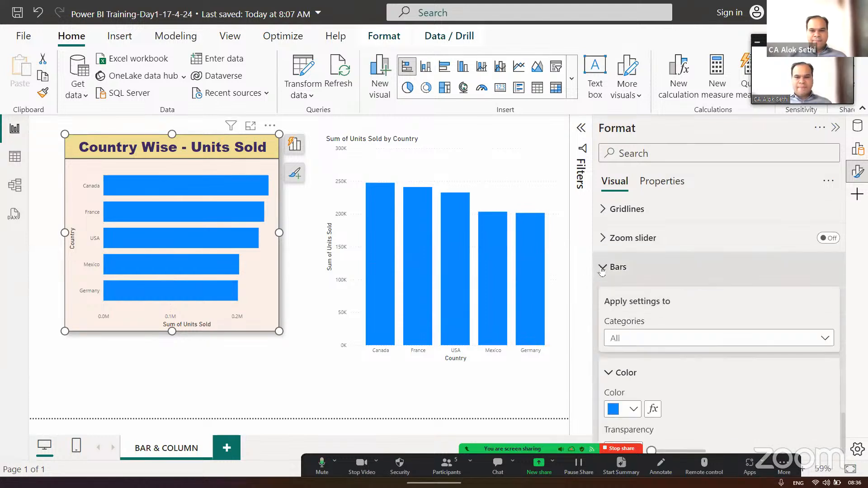
pyautogui.scroll(-3, 626, 238)
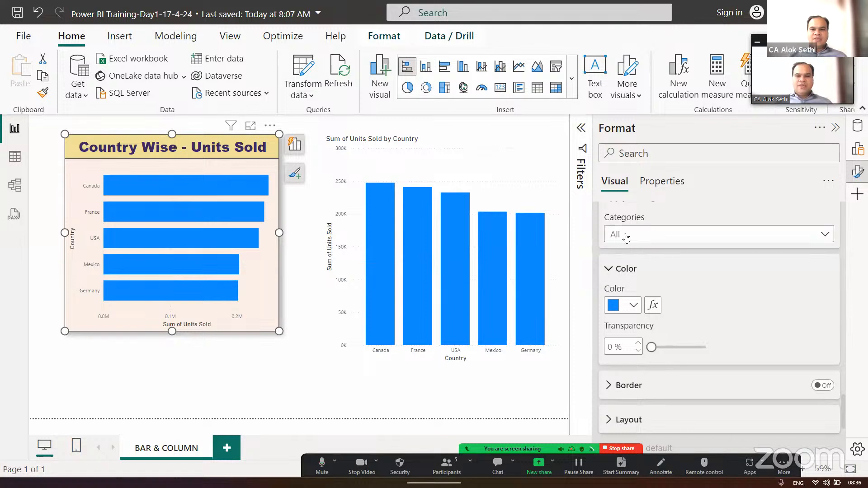
pyautogui.scroll(1, 626, 237)
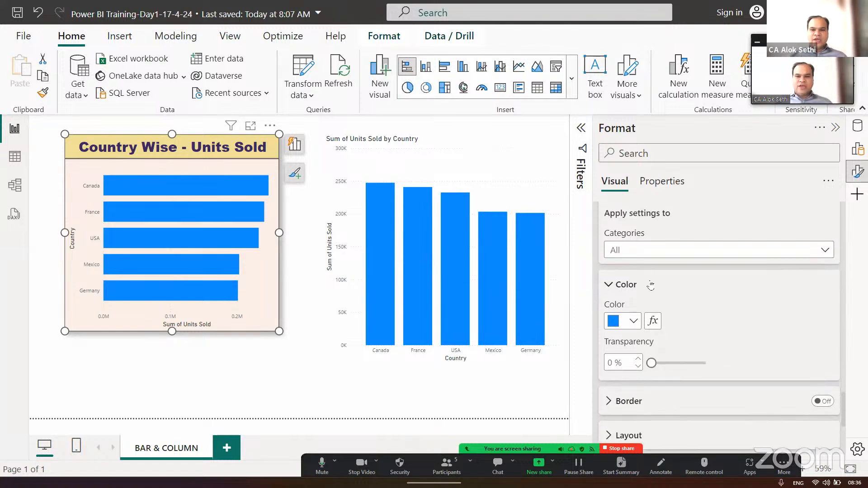
pyautogui.click(650, 251)
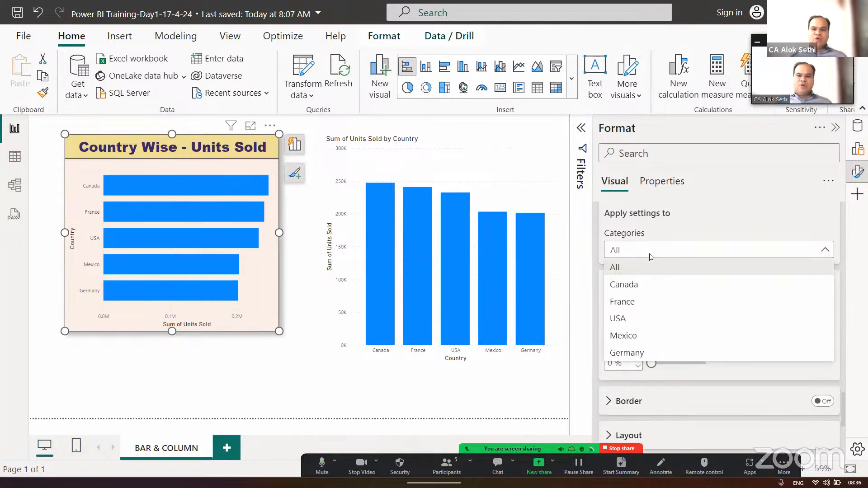
pyautogui.click(650, 256)
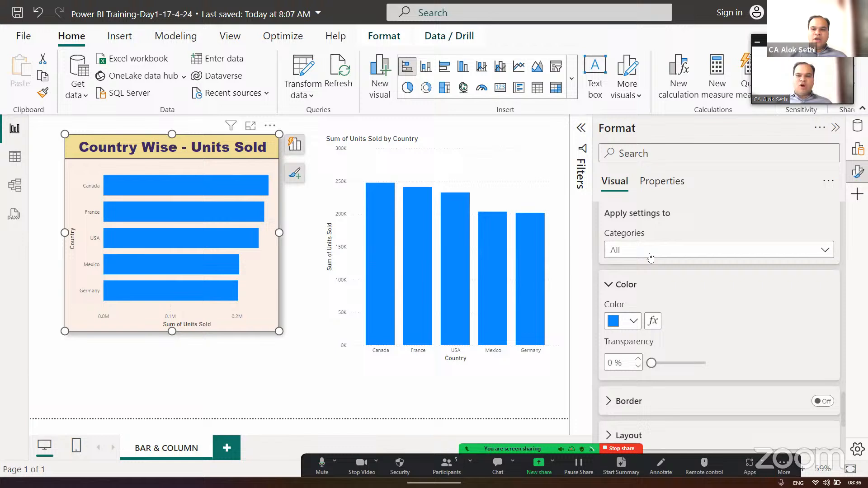
pyautogui.click(633, 322)
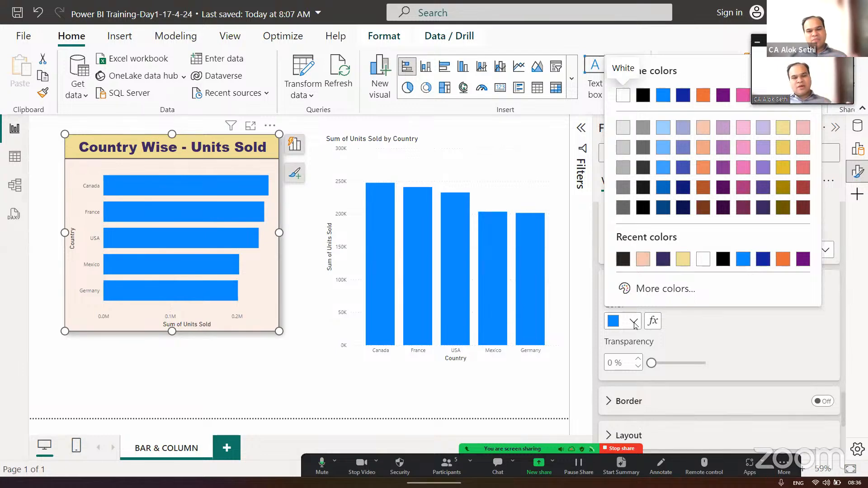
pyautogui.click(722, 189)
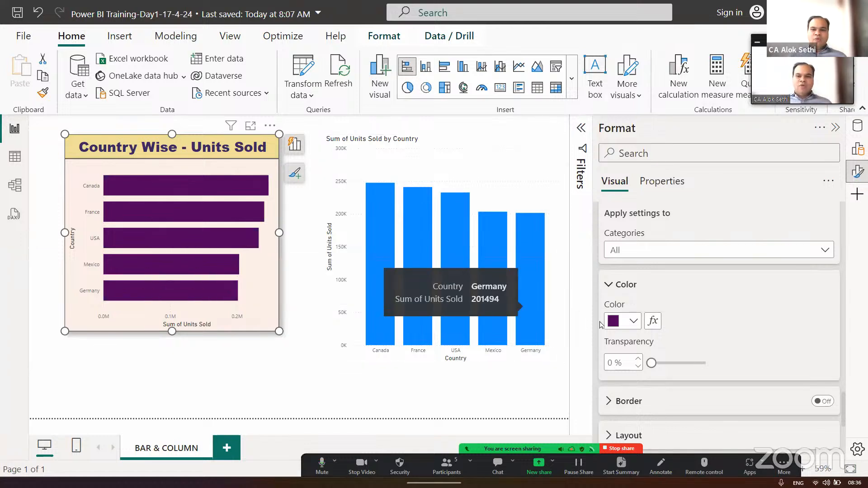
# - Check the conditional formatting settings for the bar color, and color only the Canada bar light pink (#f3b4dc)
pyautogui.click(651, 321)
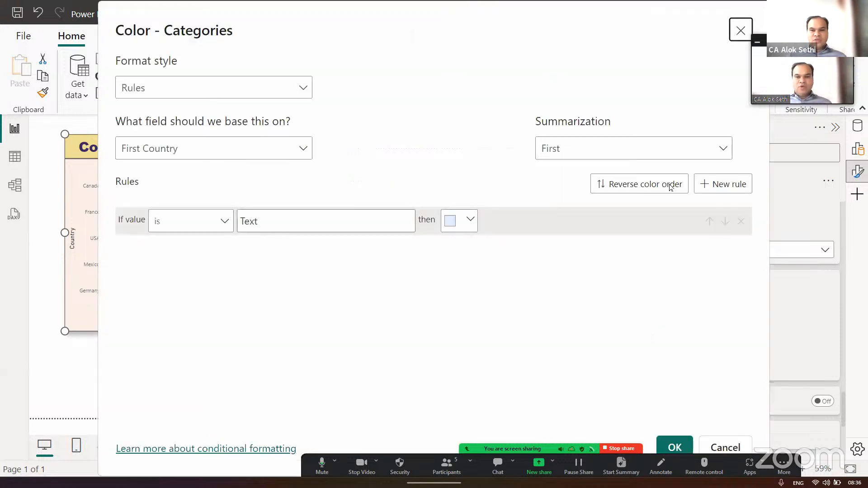
pyautogui.click(744, 30)
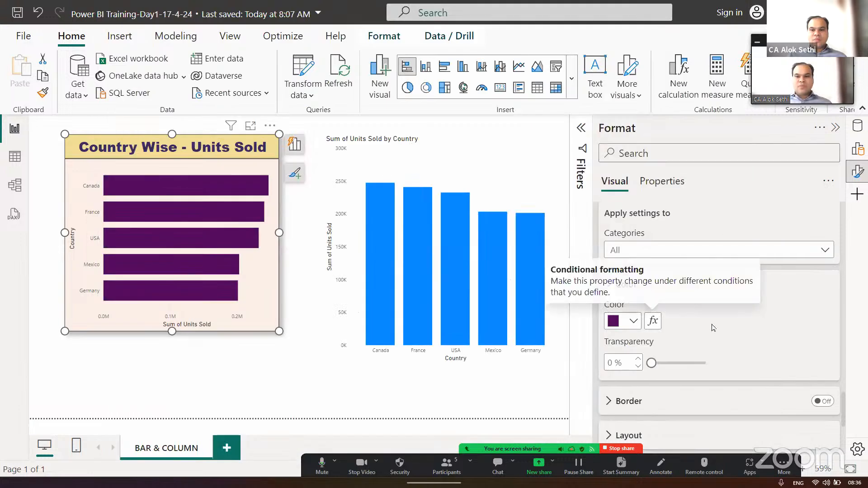
pyautogui.click(767, 241)
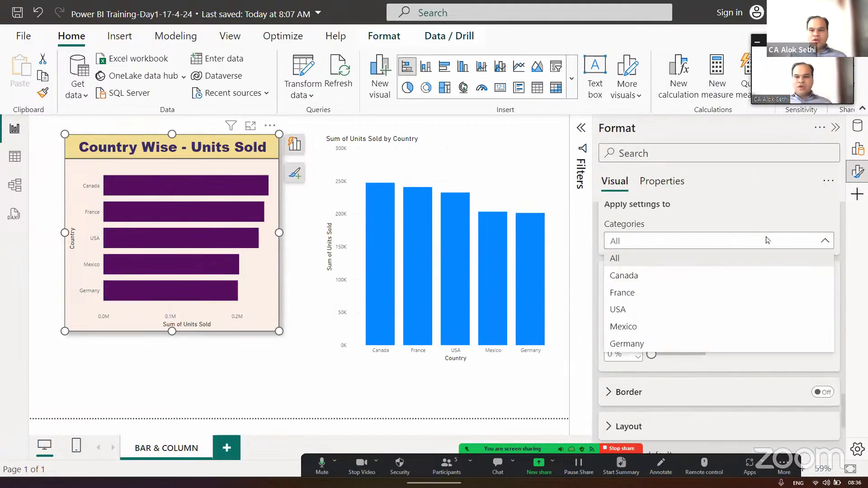
pyautogui.click(688, 283)
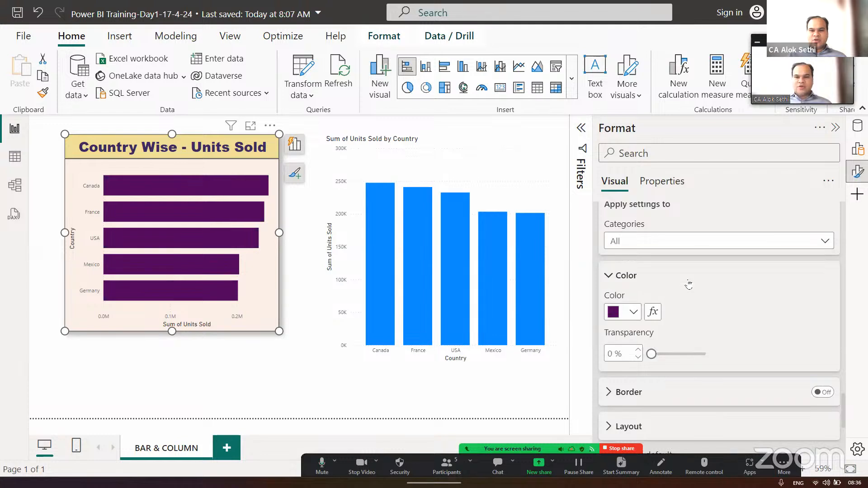
pyautogui.click(637, 314)
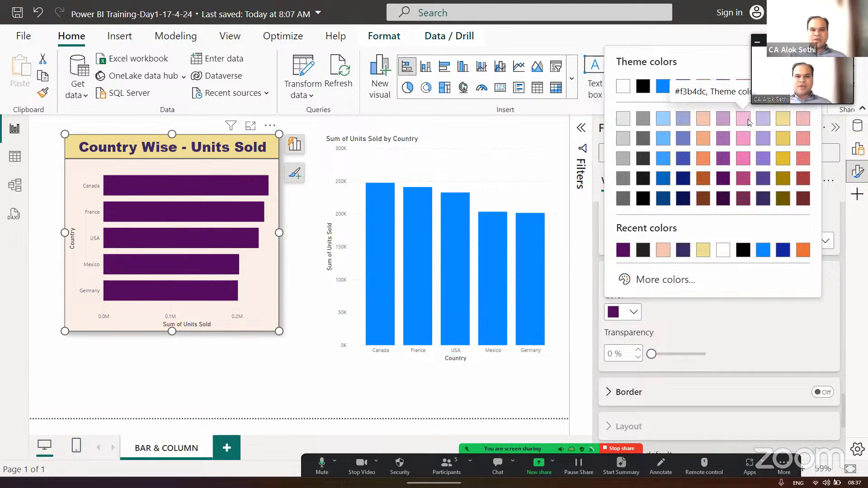
pyautogui.click(748, 120)
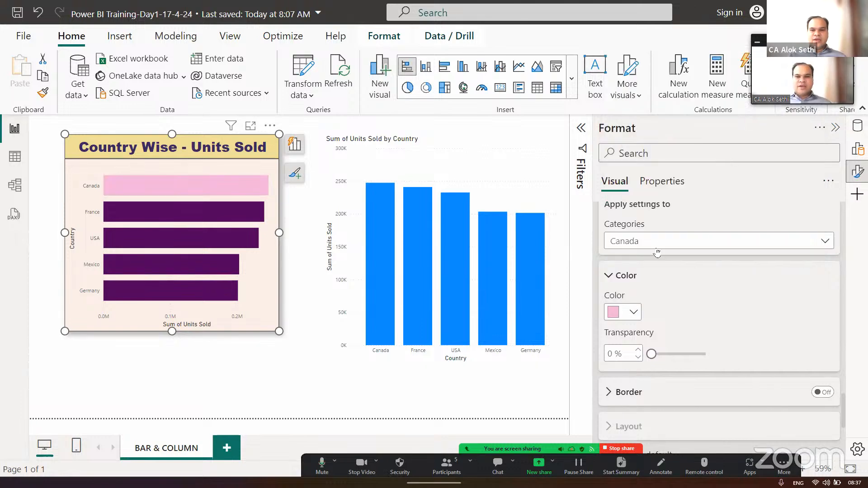
# - Color only the France bar periwinkle blue (#717bc5, Theme color 2, 40% lighter)
pyautogui.click(657, 250)
pyautogui.click(635, 292)
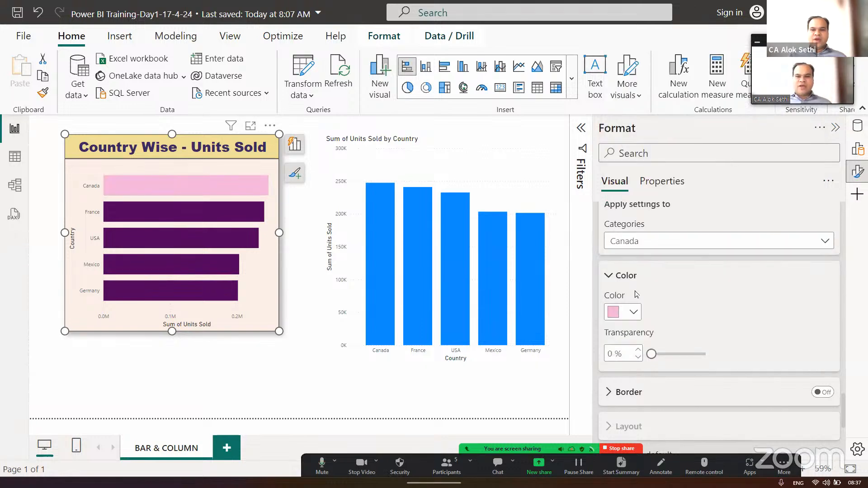
pyautogui.click(633, 312)
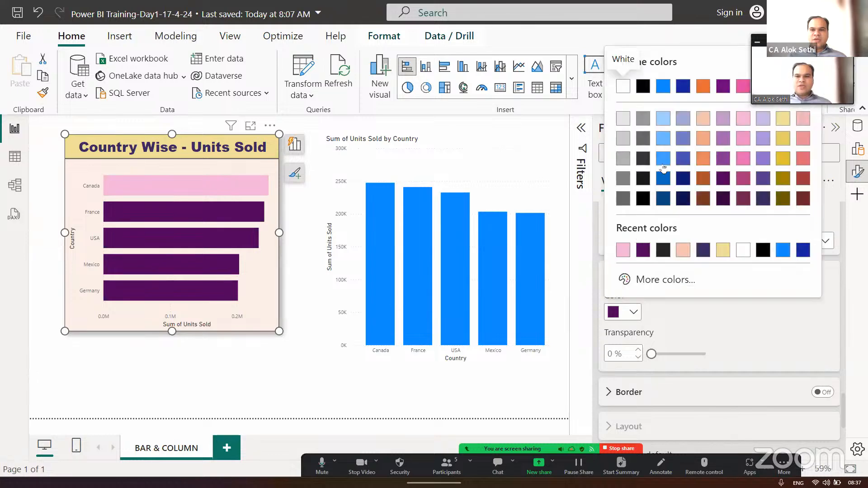
pyautogui.click(682, 138)
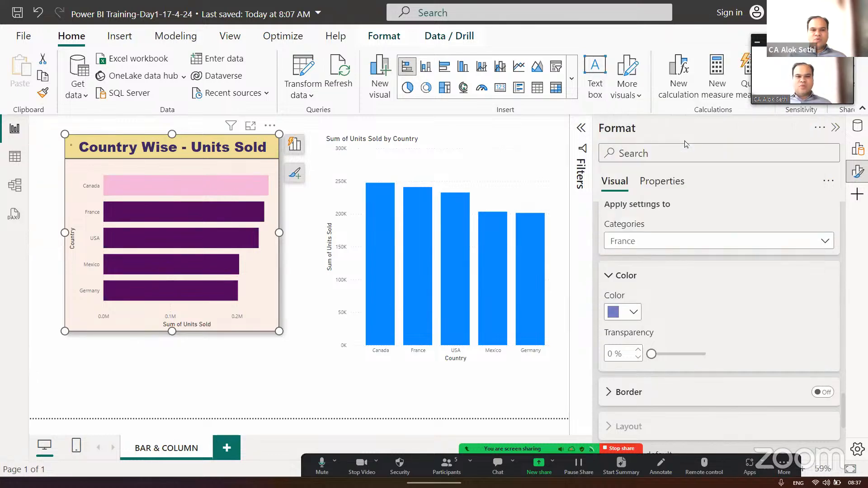
# - Color only the USA bar with the medium-dark blue shade from the theme colors
pyautogui.click(661, 251)
pyautogui.click(642, 308)
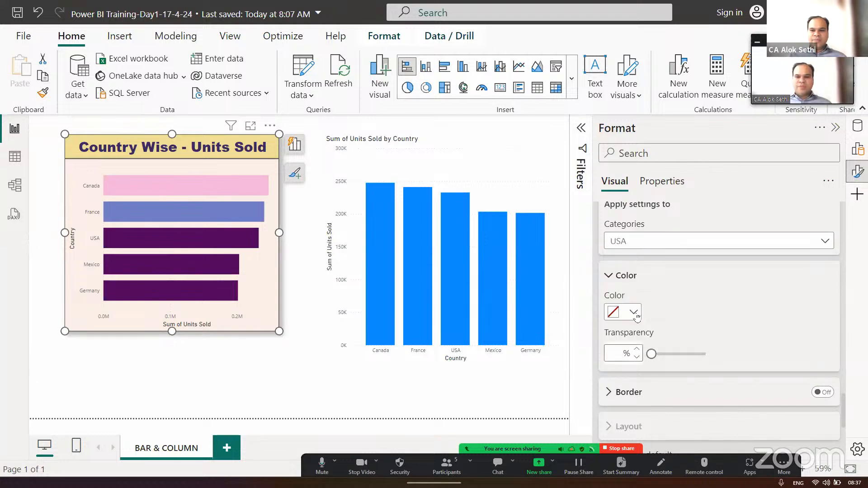
pyautogui.click(633, 313)
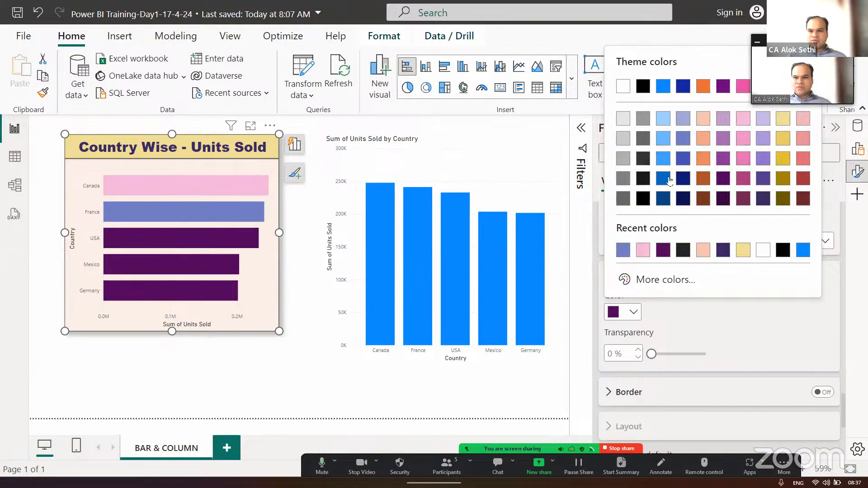
pyautogui.click(664, 179)
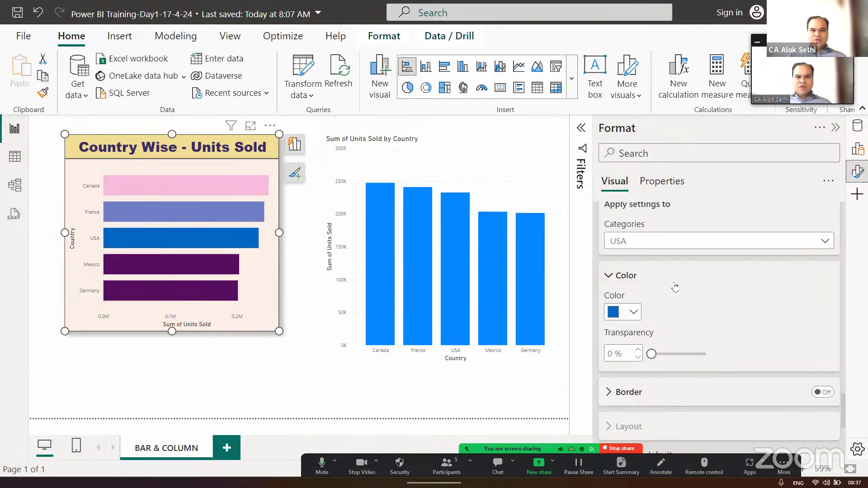
# - Color only the Mexico bar with the dark red shade from the theme colors
pyautogui.click(651, 244)
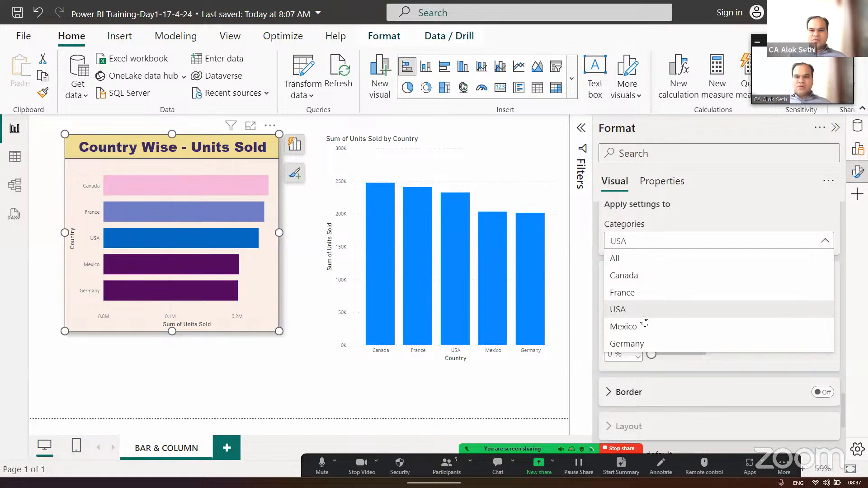
pyautogui.click(644, 330)
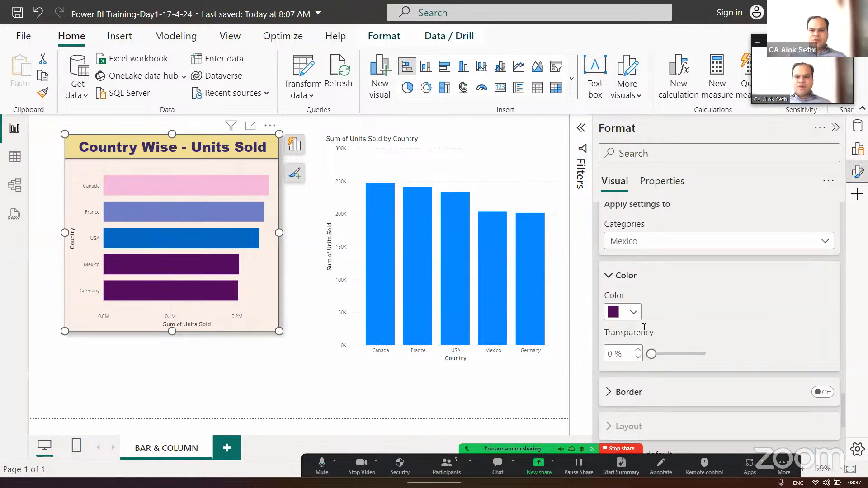
pyautogui.click(633, 312)
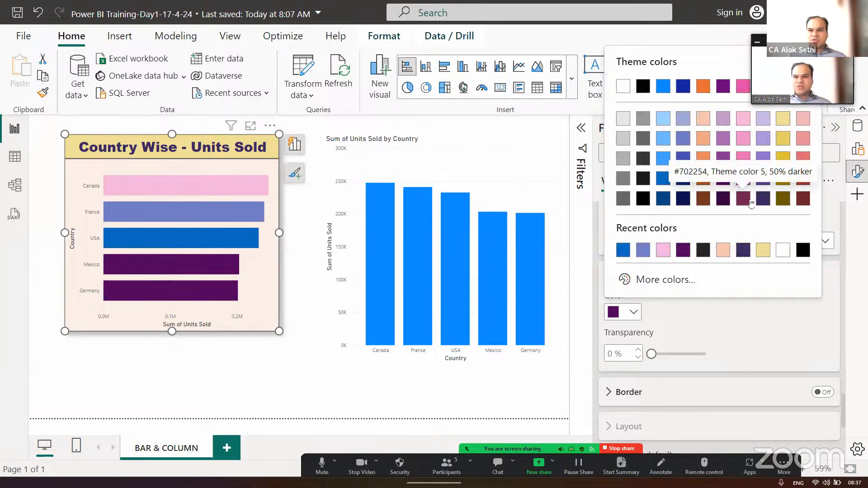
pyautogui.click(799, 181)
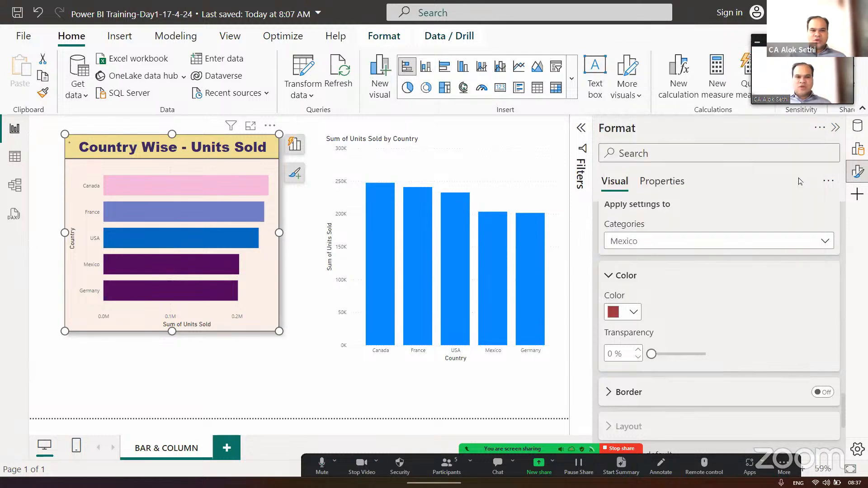
pyautogui.click(707, 247)
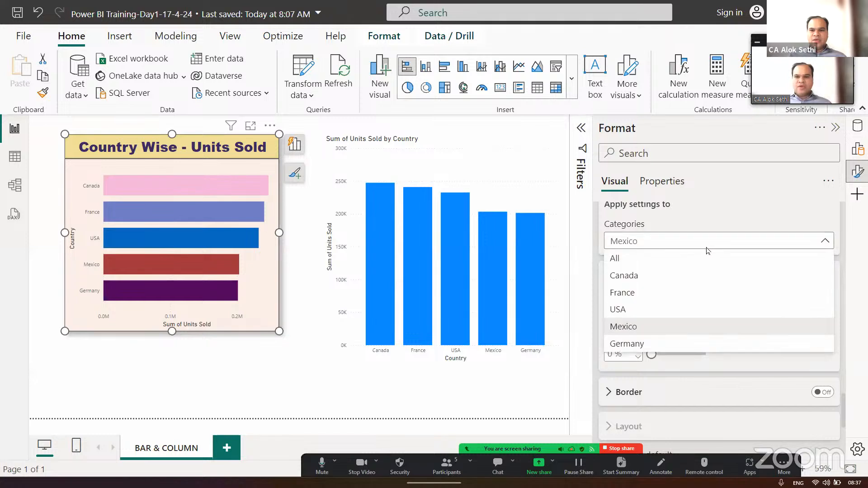
pyautogui.click(542, 394)
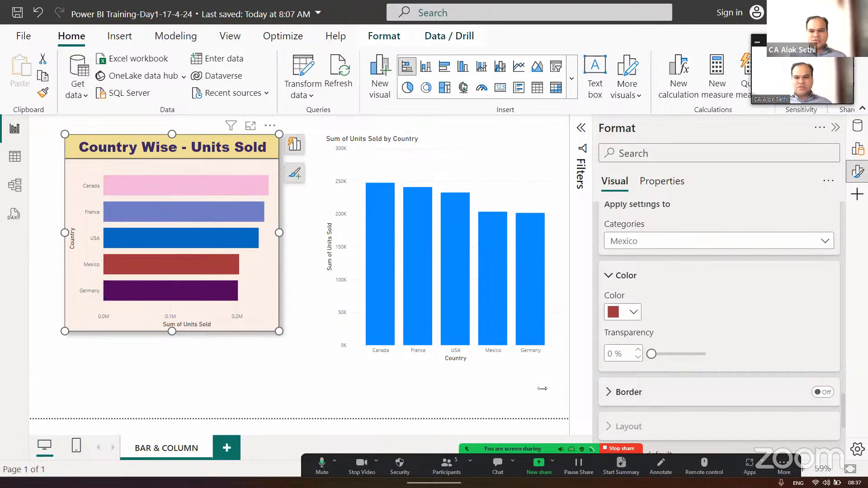
# - Turn on the bar border with Mexico as the category, and set it to 50% transparency and an indigo blue color
pyautogui.scroll(-2, 718, 361)
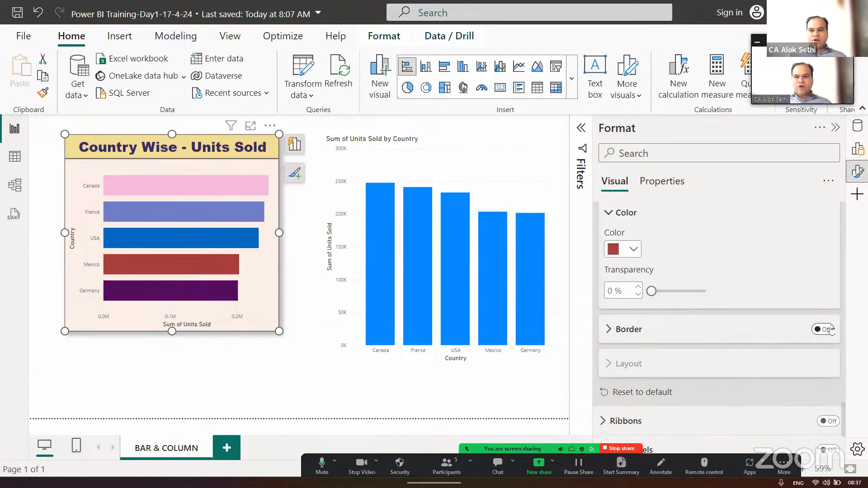
pyautogui.click(830, 330)
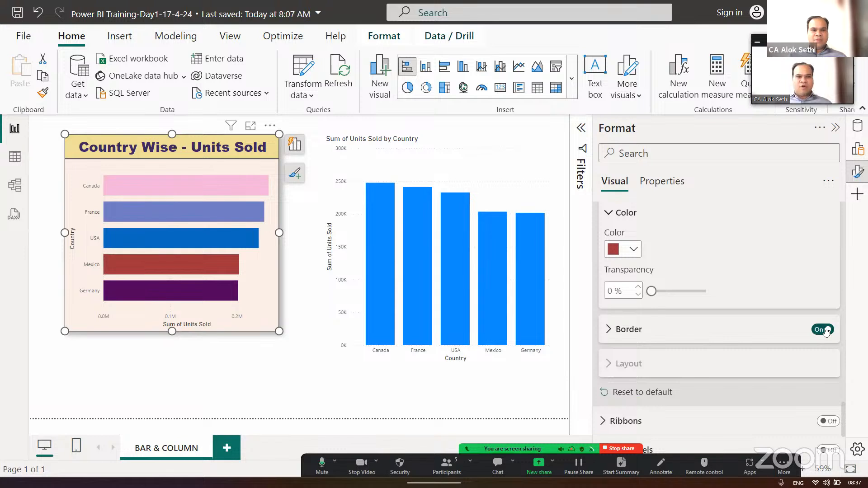
pyautogui.click(615, 330)
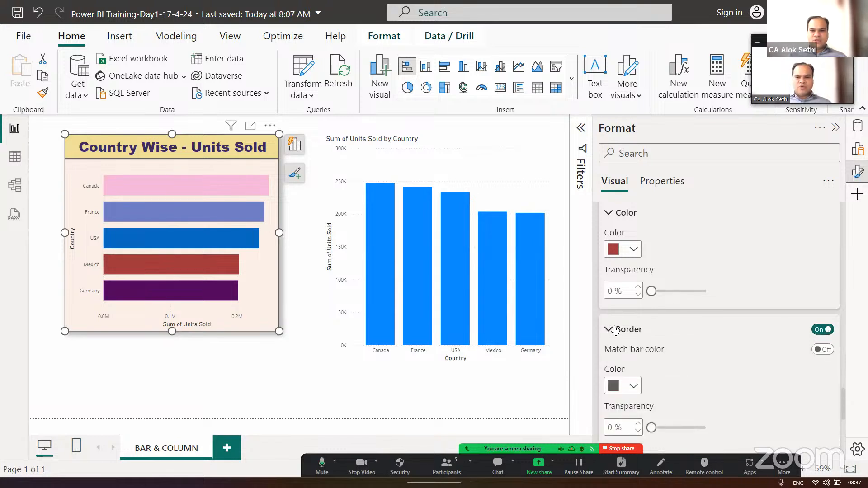
pyautogui.scroll(-1, 670, 381)
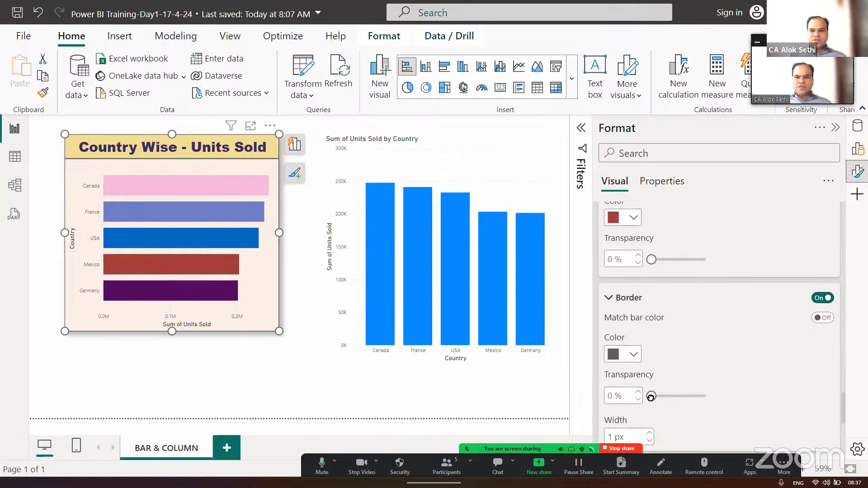
pyautogui.moveTo(650, 396); pyautogui.dragTo(678, 397)
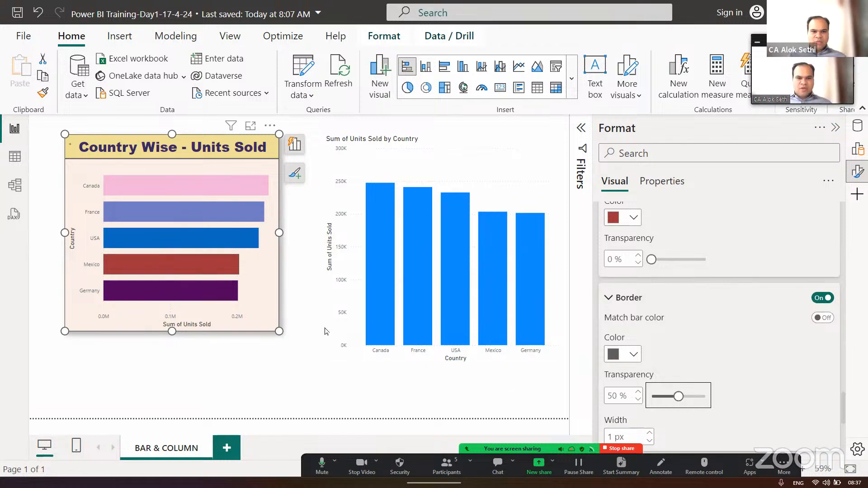
pyautogui.click(634, 355)
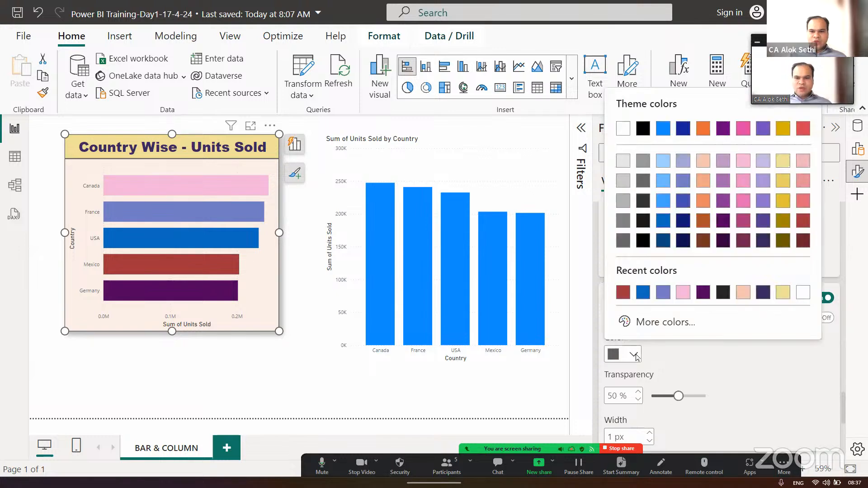
pyautogui.click(680, 202)
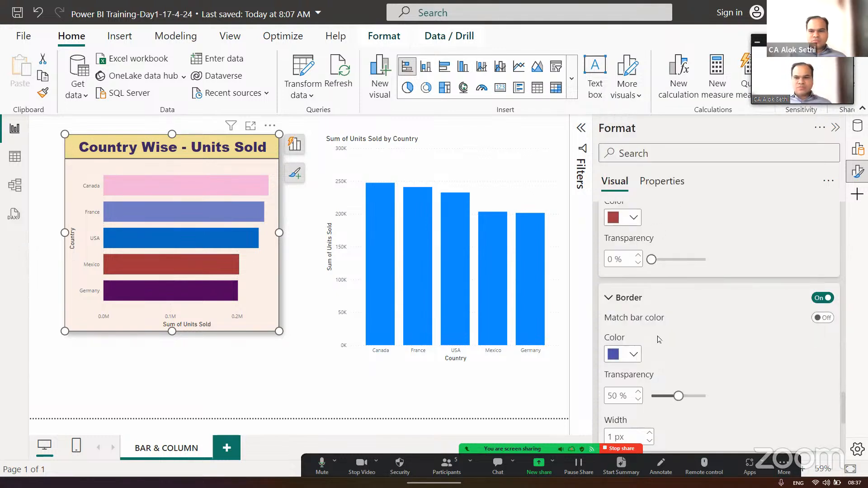
# - Make the bar border match the bar color
pyautogui.scroll(2, 659, 339)
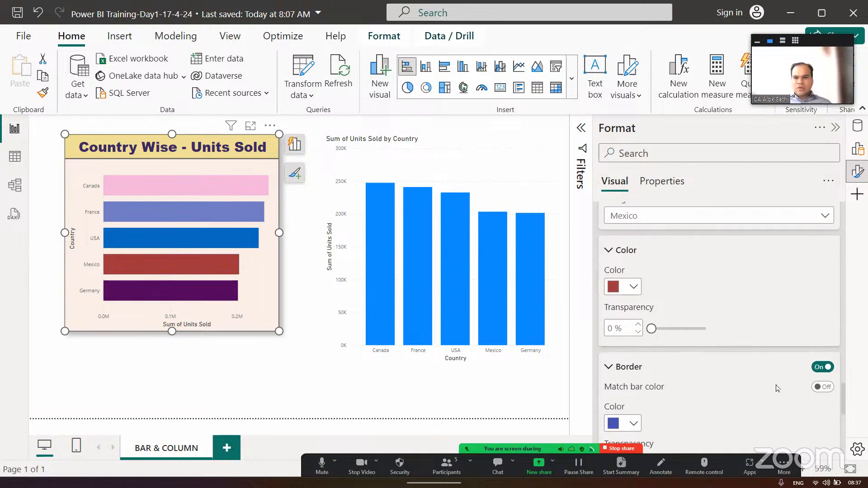
pyautogui.click(822, 387)
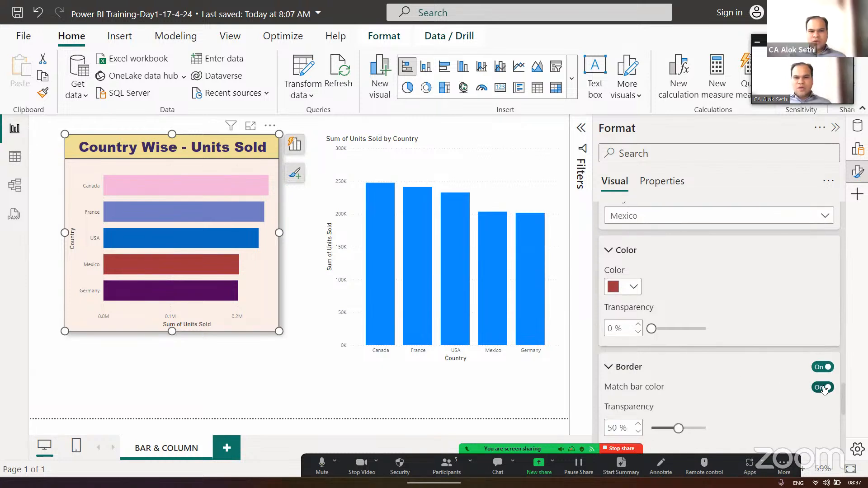
pyautogui.scroll(-4, 786, 401)
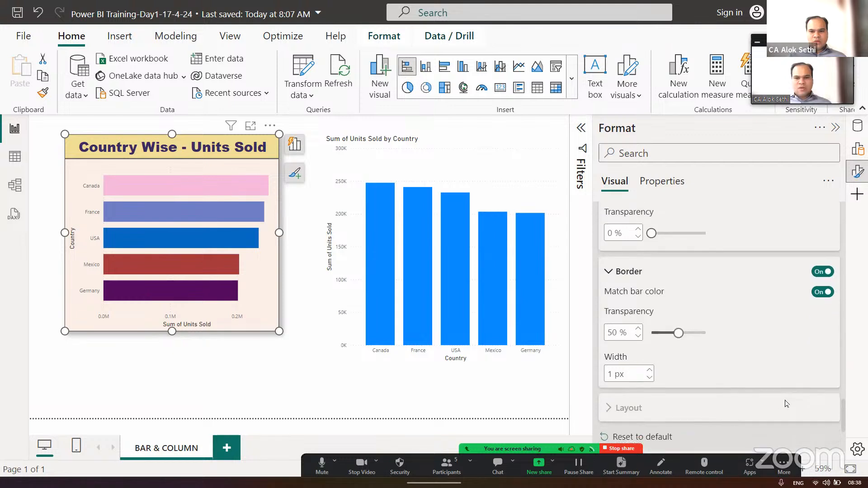
# - Review the bar chart's category, color, border and layout settings and the ribbon and label options below them
pyautogui.scroll(5, 694, 326)
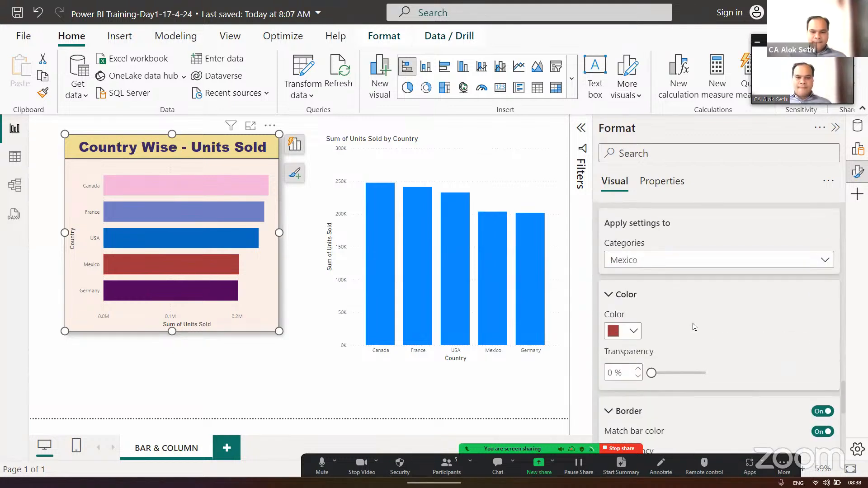
pyautogui.scroll(-8, 694, 326)
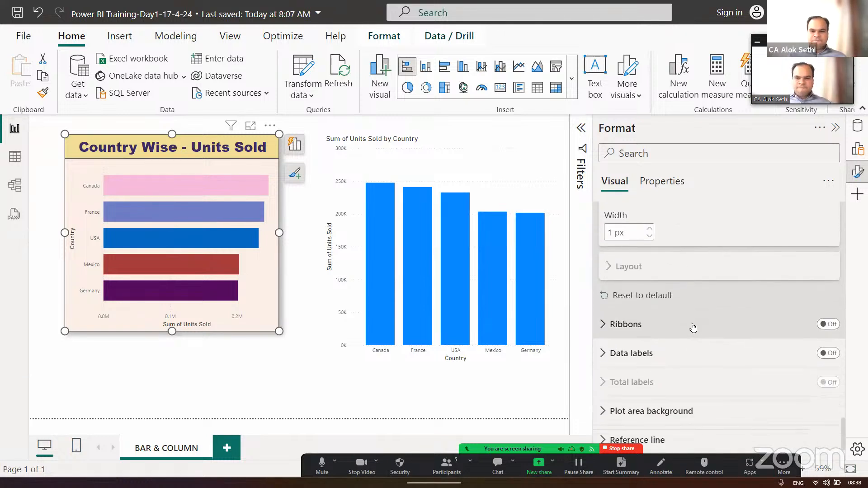
pyautogui.scroll(10, 693, 327)
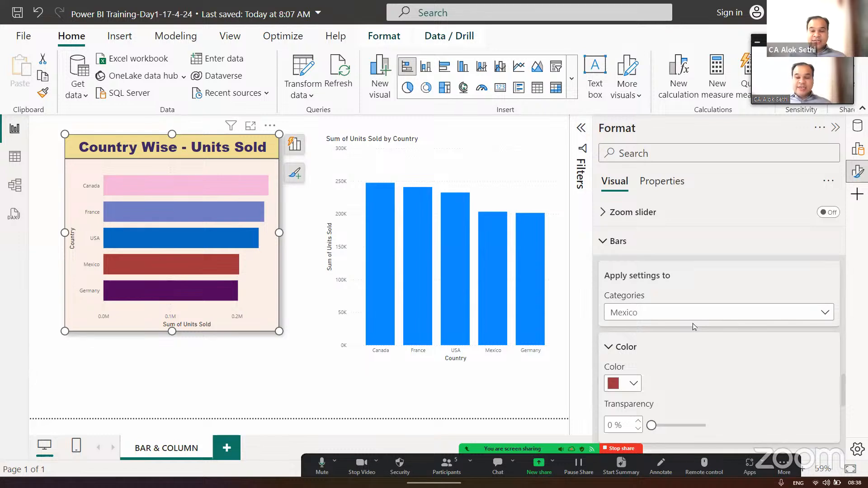
pyautogui.scroll(-2, 694, 325)
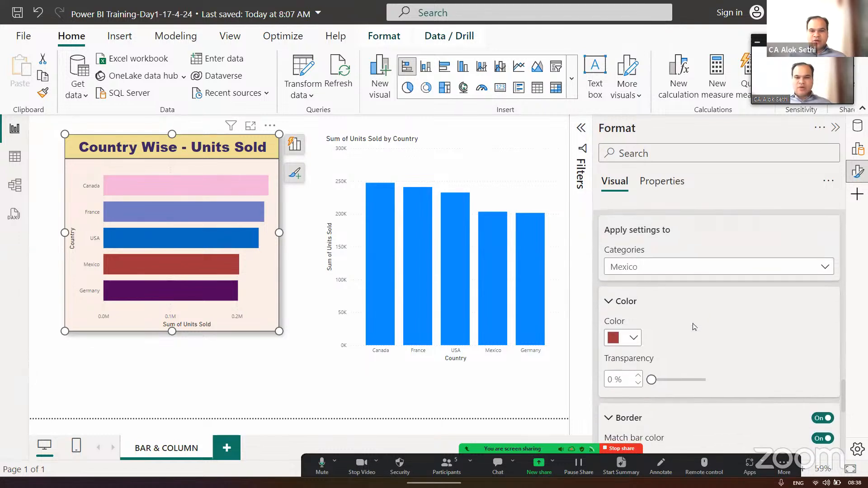
pyautogui.scroll(-3, 694, 327)
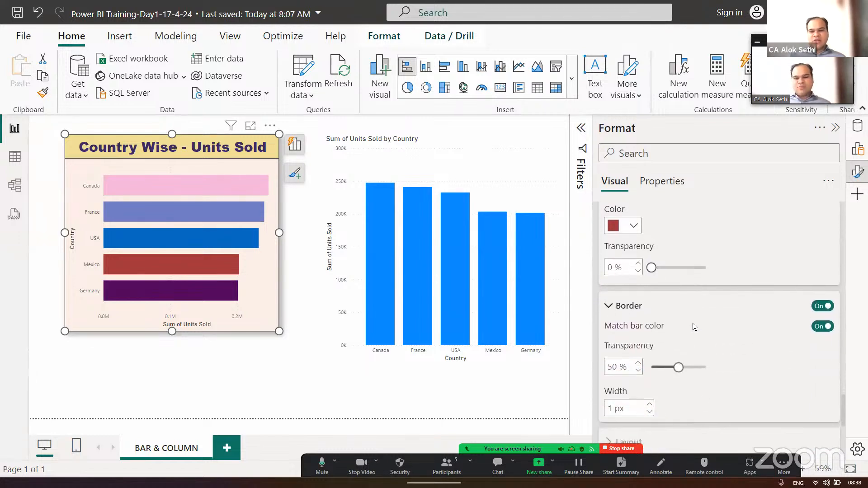
pyautogui.scroll(-2, 694, 327)
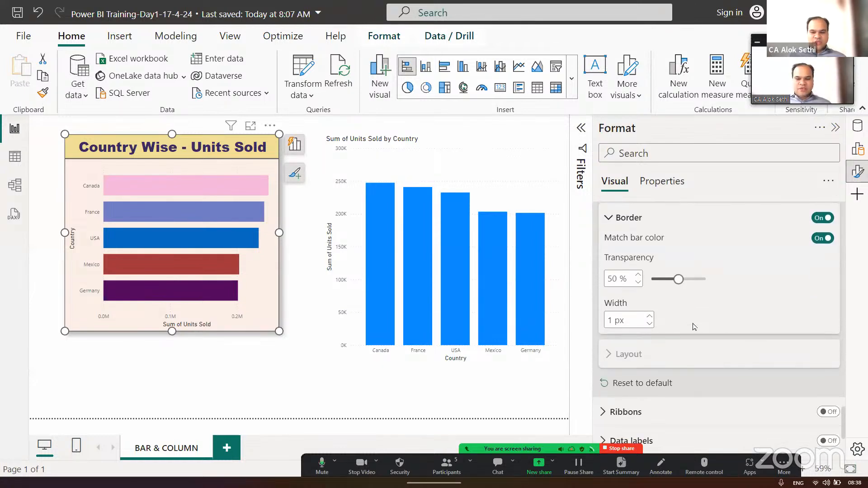
pyautogui.scroll(-1, 694, 326)
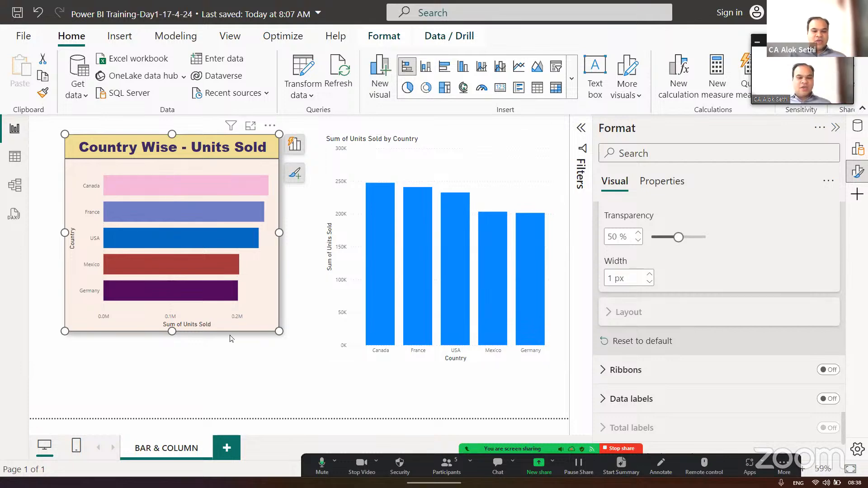
# - Widen the bar chart slightly toward the column chart
pyautogui.scroll(4, 252, 394)
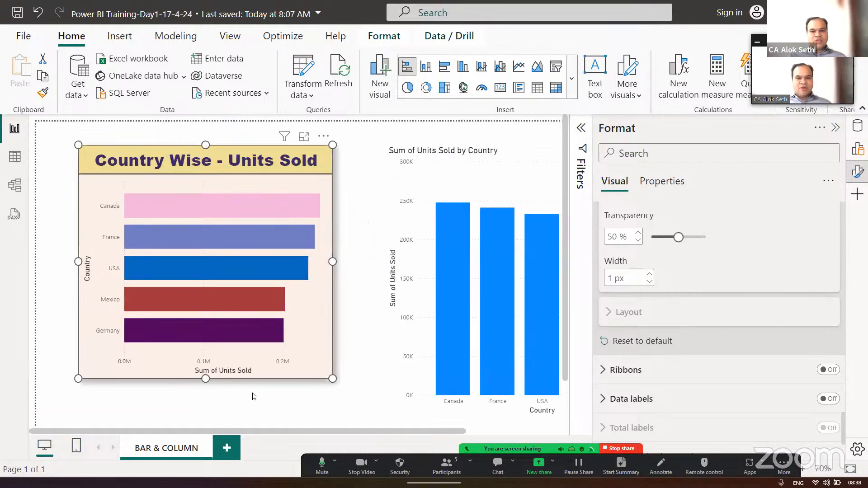
pyautogui.scroll(-3, 252, 395)
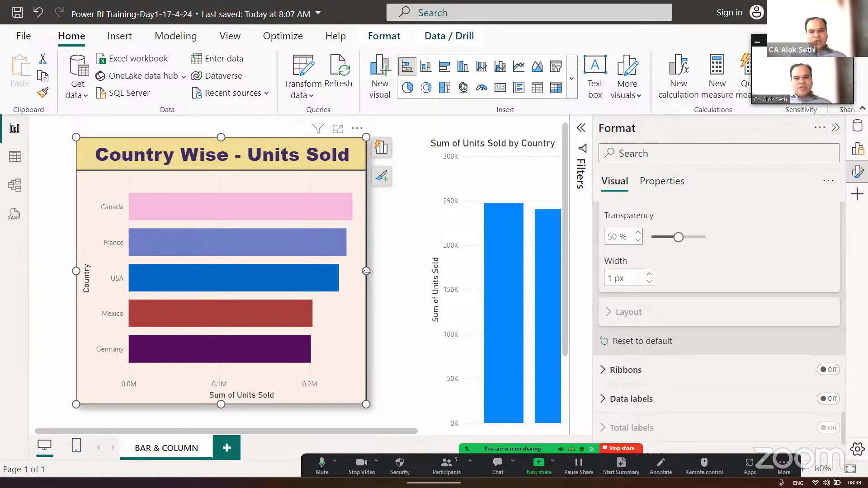
pyautogui.moveTo(386, 275); pyautogui.dragTo(385, 271)
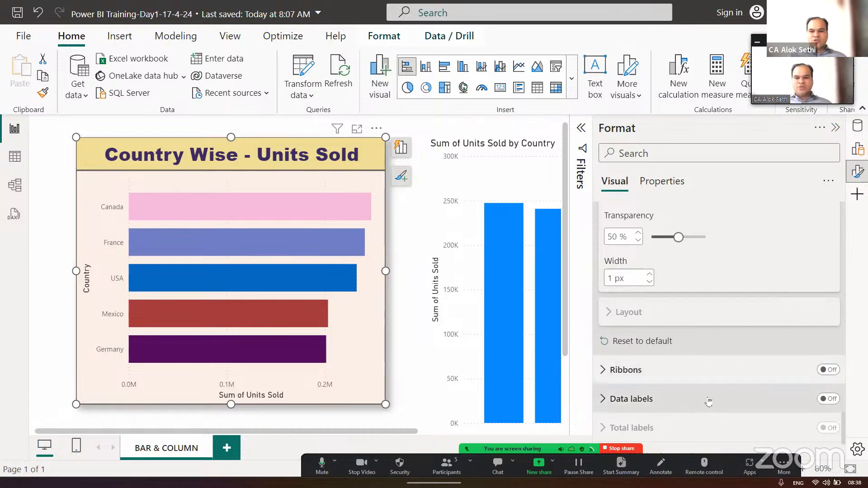
# - Try ribbons between the bars of the bar chart, and turn them off again
pyautogui.scroll(-3, 669, 344)
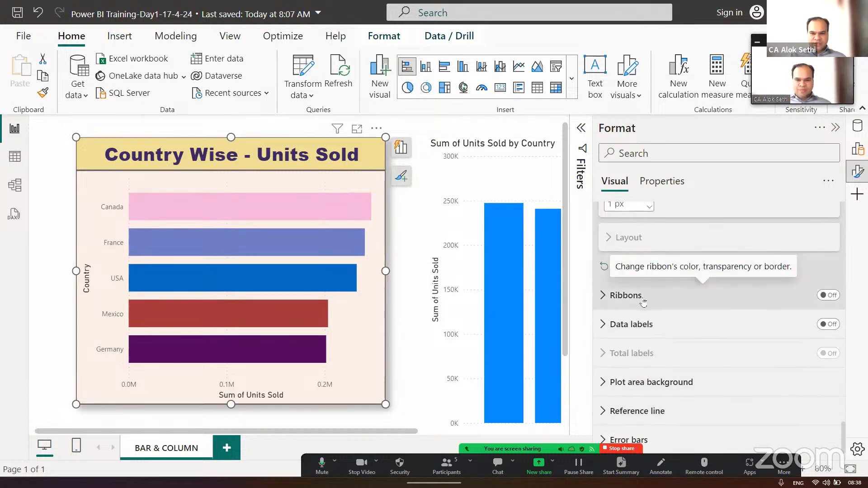
pyautogui.click(831, 295)
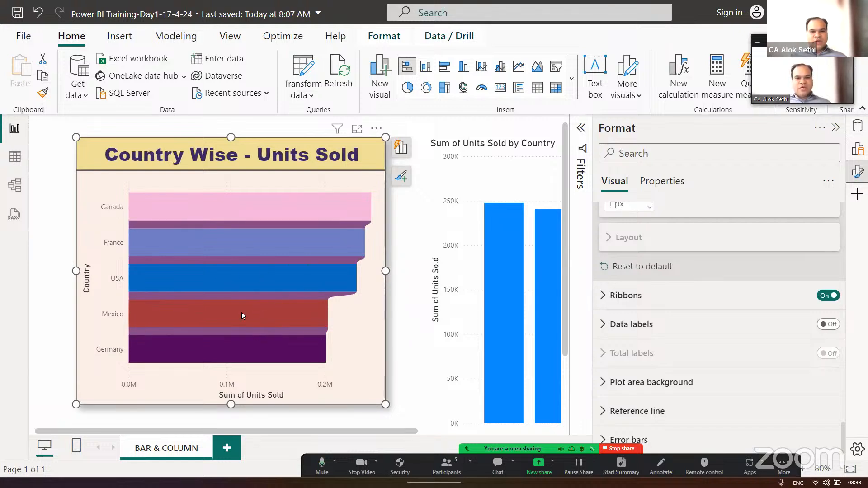
pyautogui.click(823, 296)
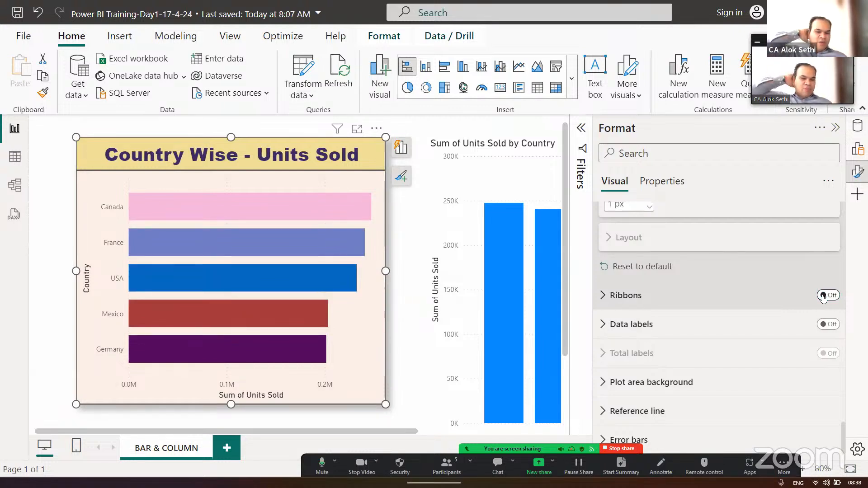
# - Turn on data labels for the bar chart
pyautogui.click(833, 327)
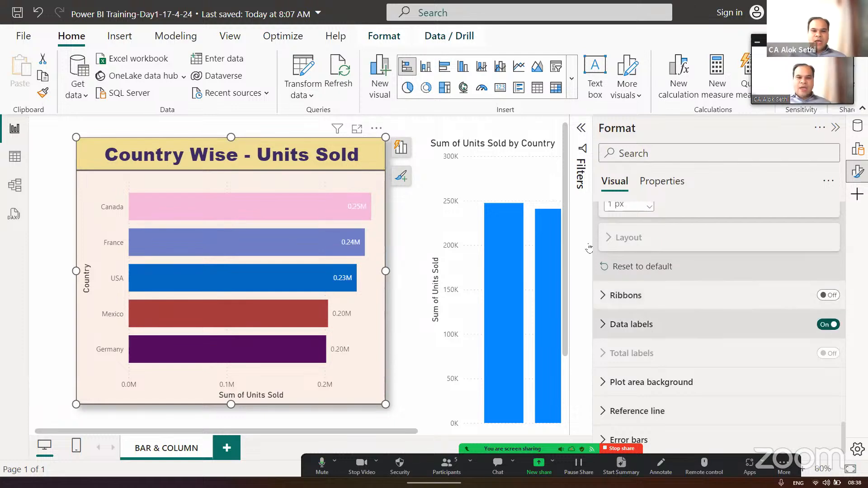
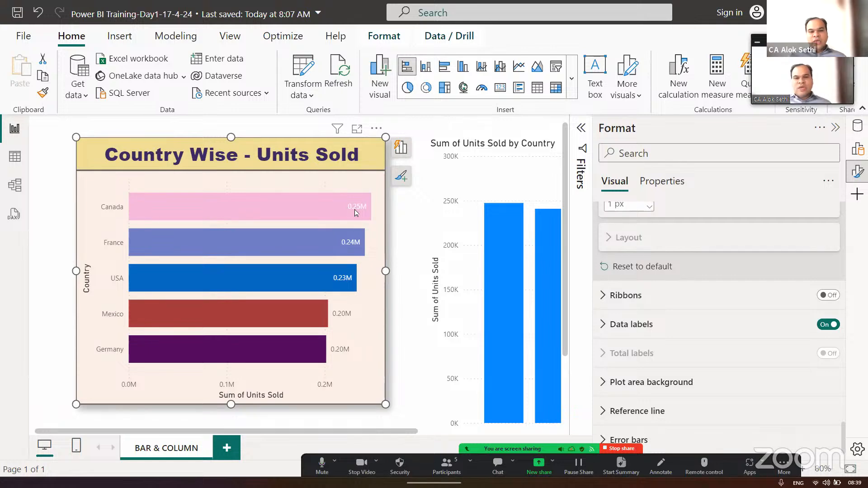
# - Open the bar chart's data label settings and check the series choices, keeping them applied to All
pyautogui.click(602, 330)
pyautogui.scroll(-3, 661, 337)
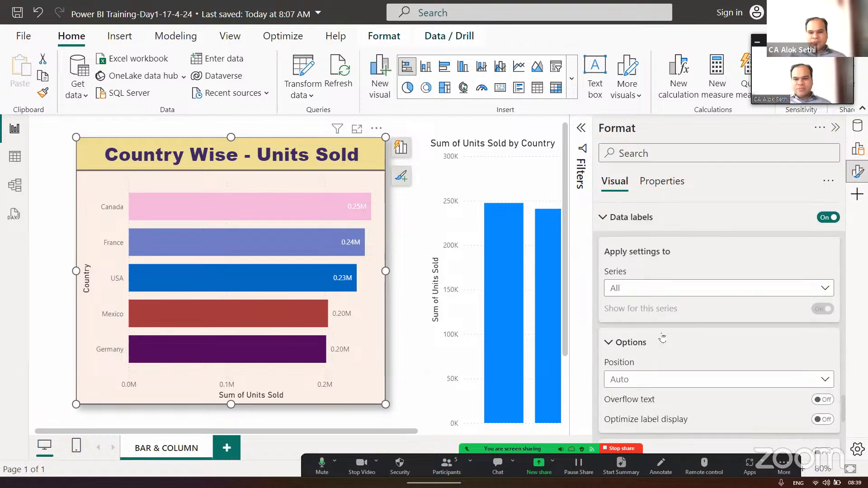
pyautogui.scroll(-1, 661, 338)
pyautogui.click(633, 244)
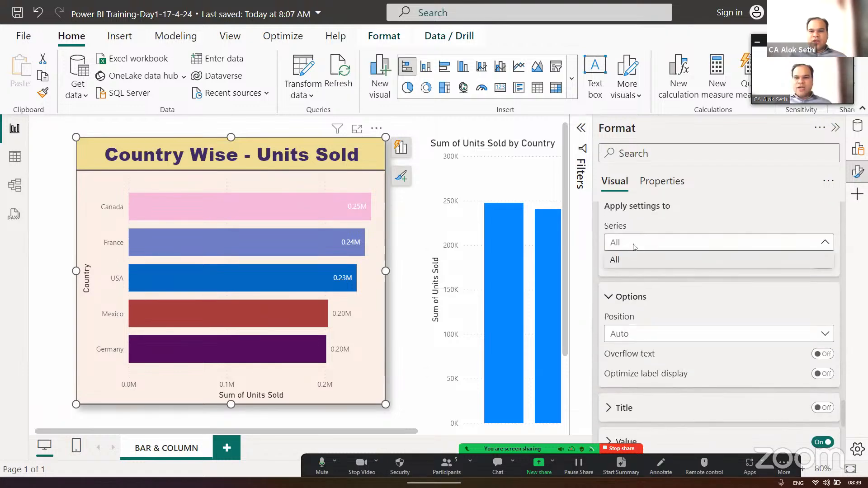
pyautogui.click(635, 258)
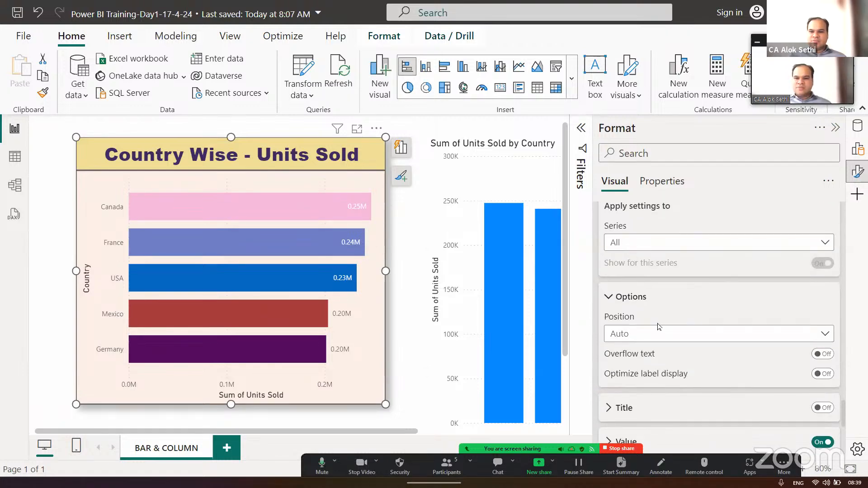
# - Try the Inside end and Outside end positions for the bar chart's data labels
pyautogui.scroll(-1, 659, 325)
pyautogui.scroll(-1, 659, 326)
pyautogui.click(656, 284)
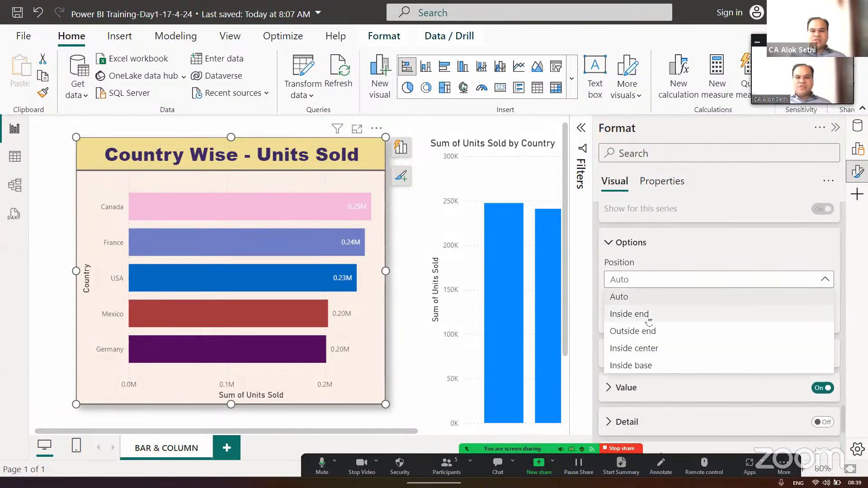
pyautogui.click(648, 316)
pyautogui.click(642, 285)
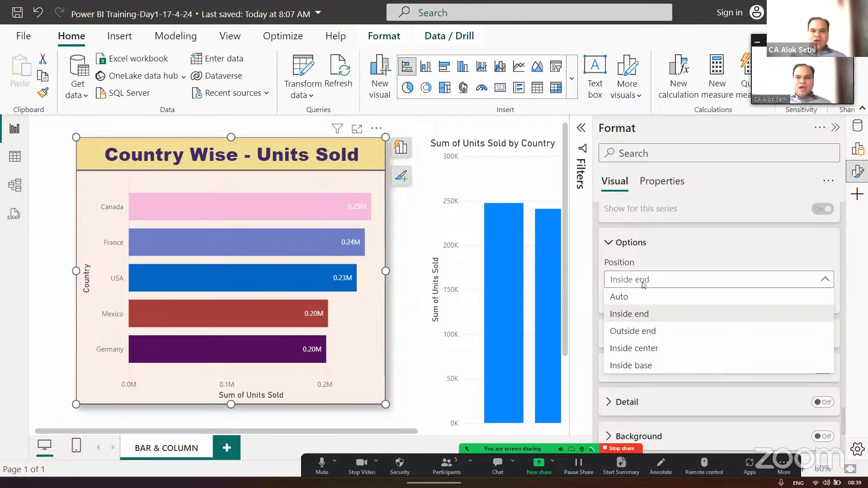
pyautogui.click(647, 333)
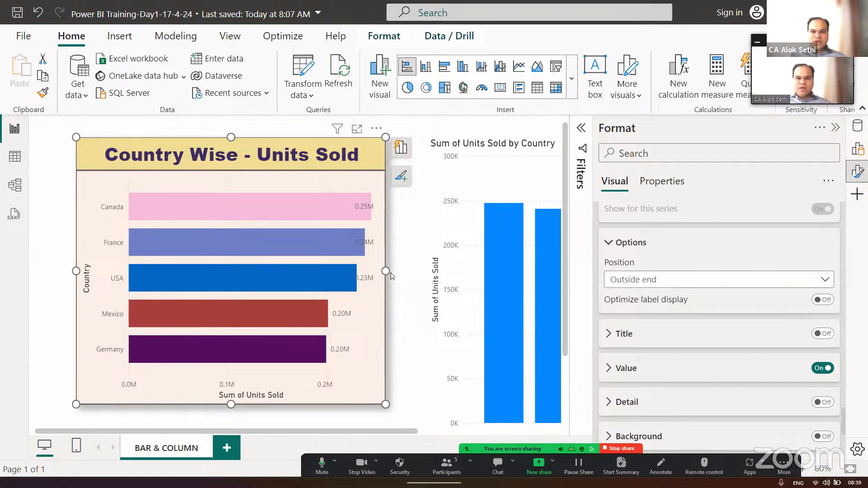
# - Widen the bar chart toward the column chart to a width of about 593
pyautogui.click(400, 280)
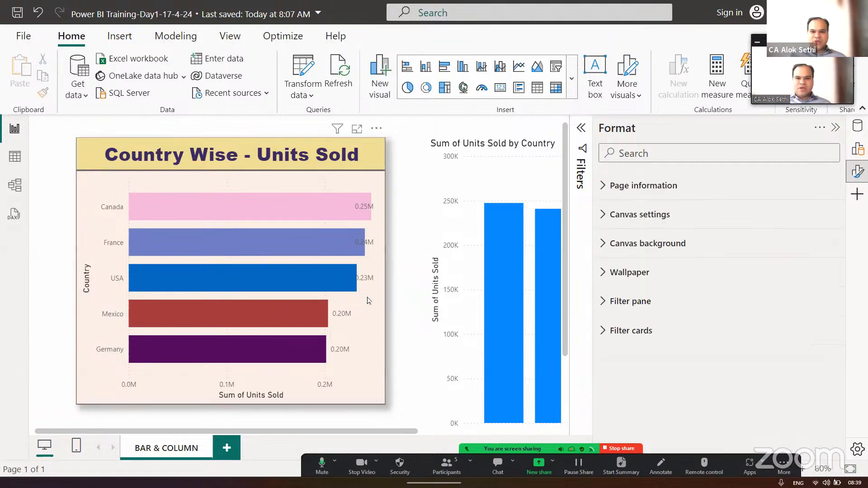
pyautogui.click(378, 299)
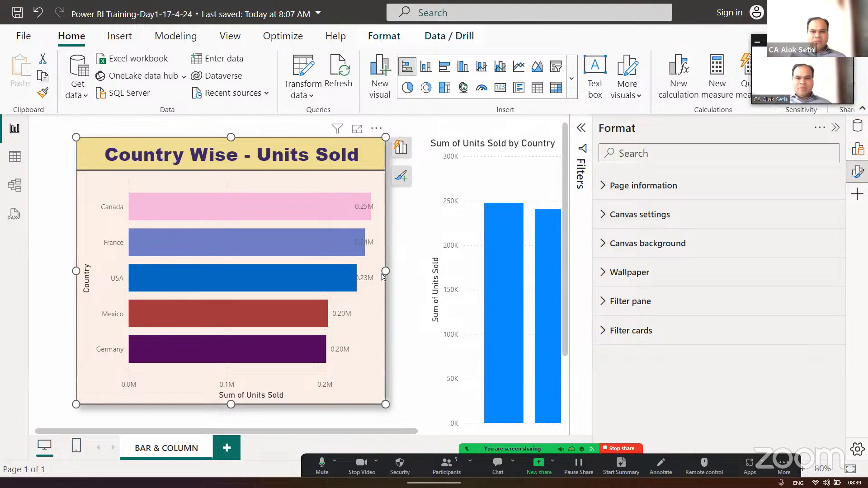
pyautogui.moveTo(385, 272); pyautogui.dragTo(416, 280)
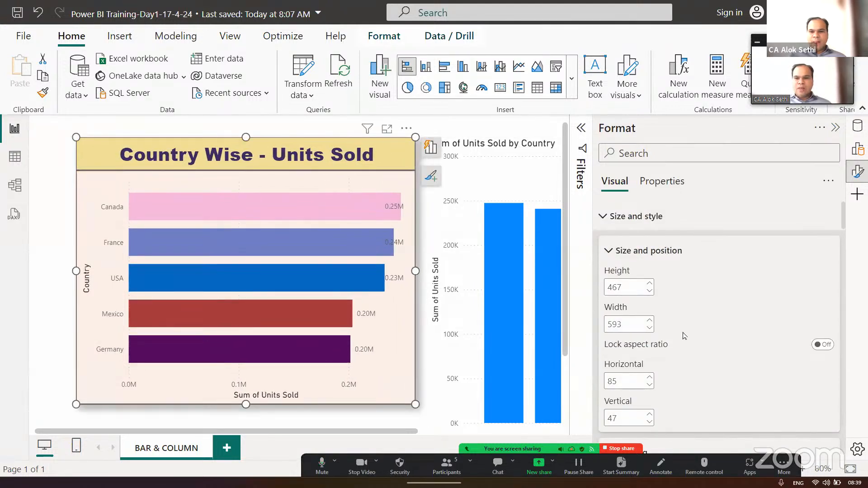
# - Try the Inside center and Inside base positions for the bar chart's data labels
pyautogui.scroll(-3, 684, 336)
pyautogui.scroll(-20, 685, 336)
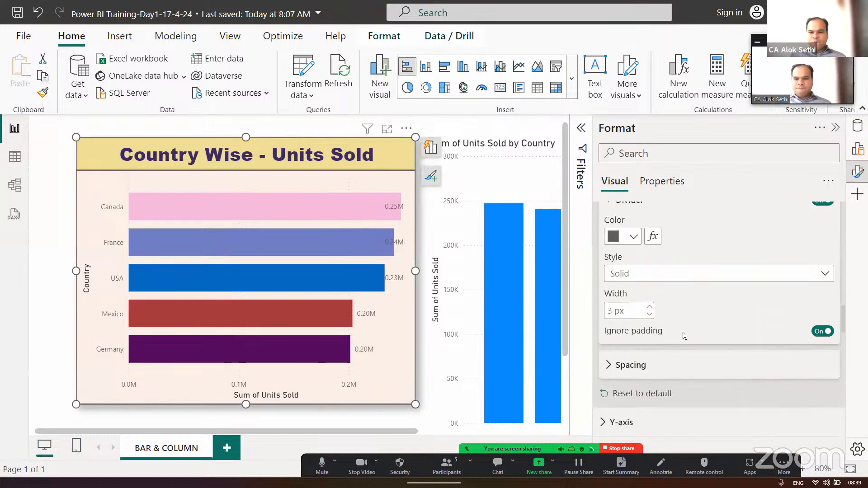
pyautogui.scroll(-15, 684, 335)
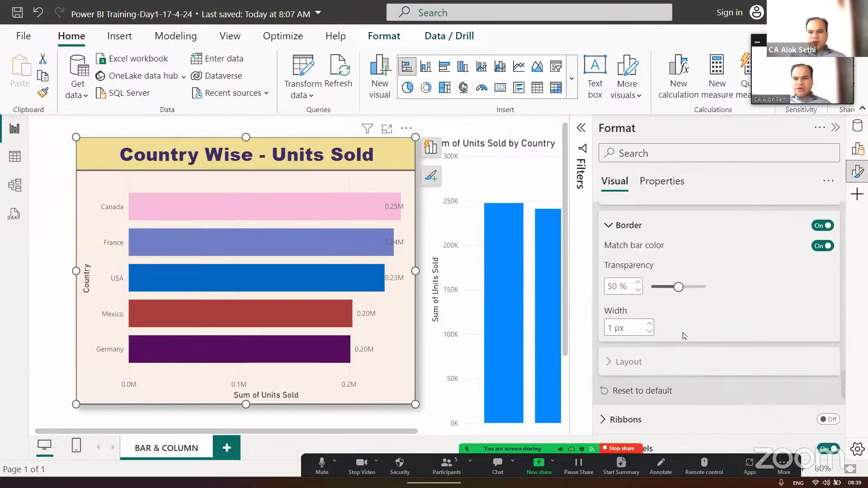
pyautogui.scroll(-2, 683, 337)
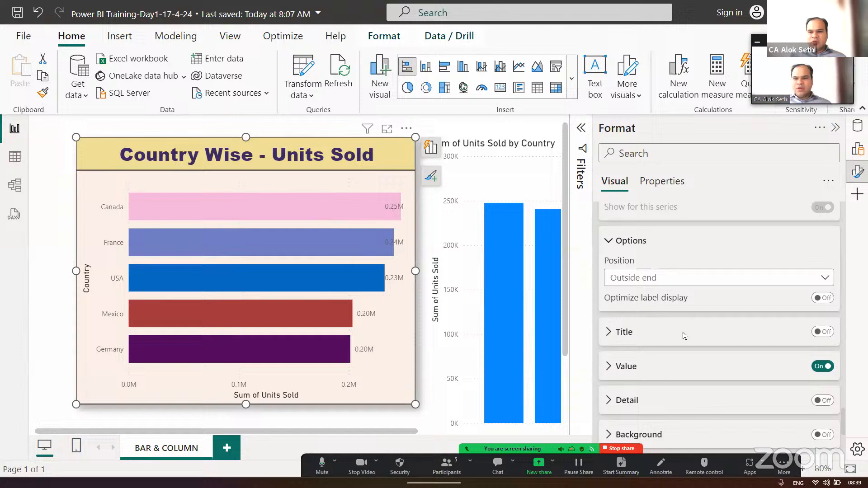
pyautogui.click(674, 279)
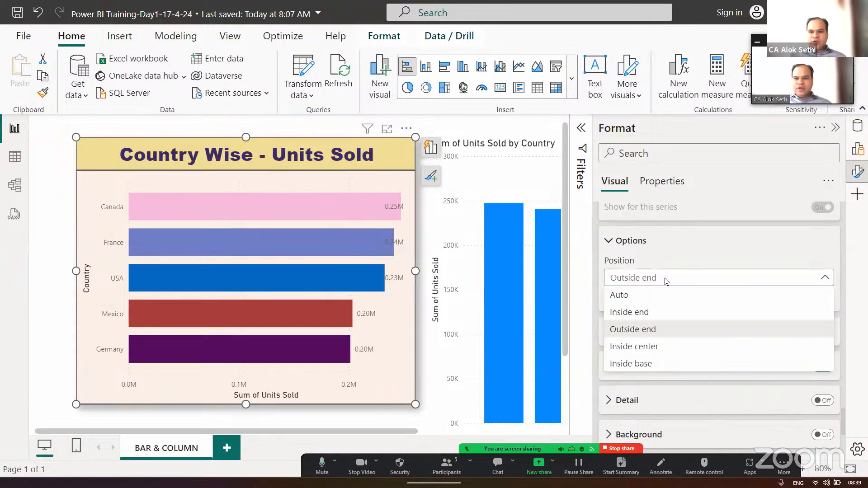
pyautogui.click(637, 347)
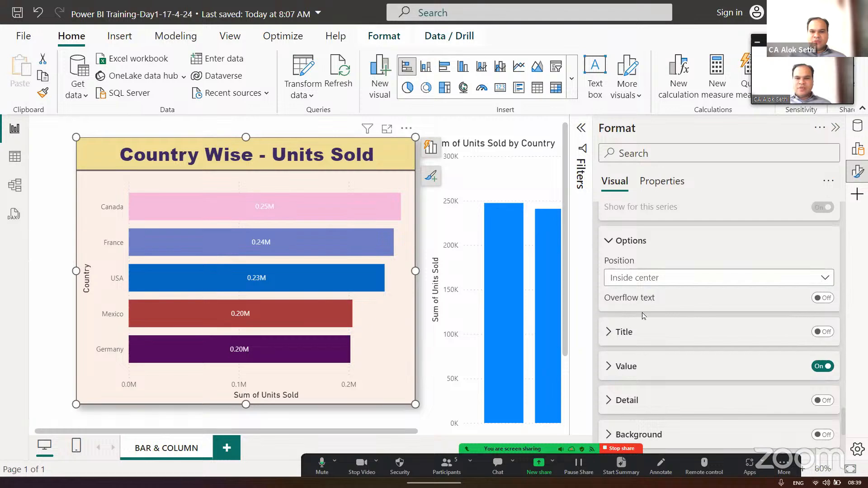
pyautogui.click(649, 281)
pyautogui.click(632, 364)
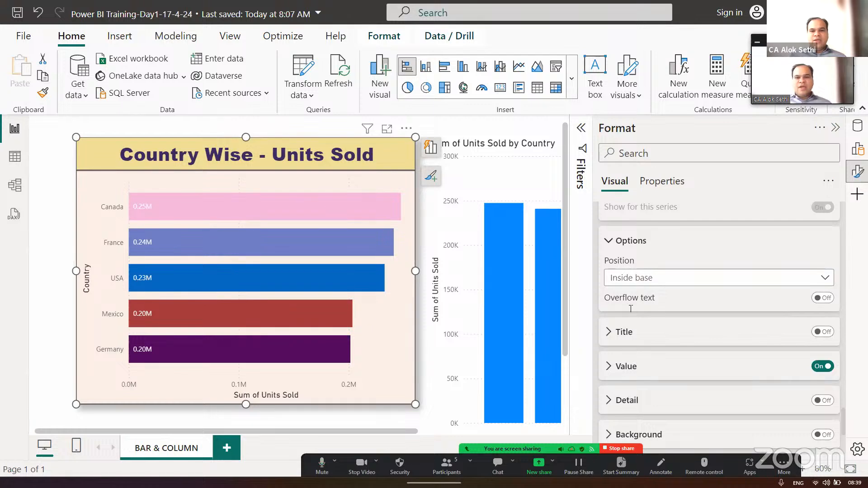
# - Try Inside center once more, and set the data label position to Inside end
pyautogui.click(634, 279)
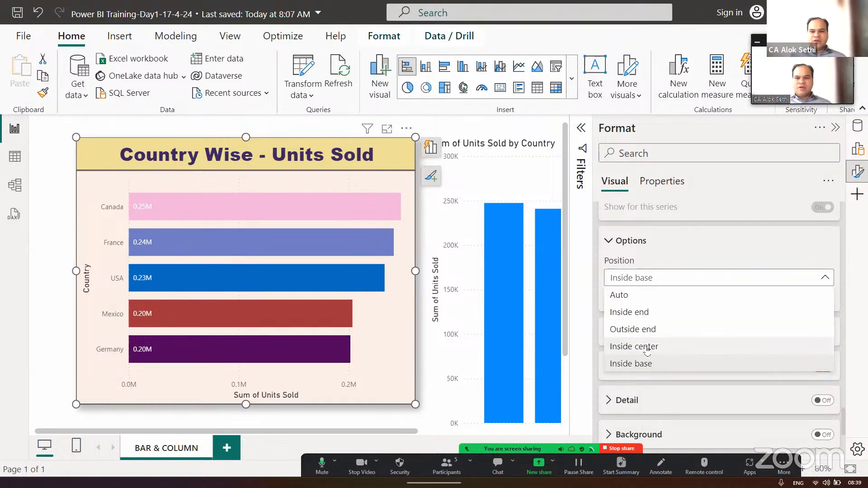
pyautogui.click(648, 346)
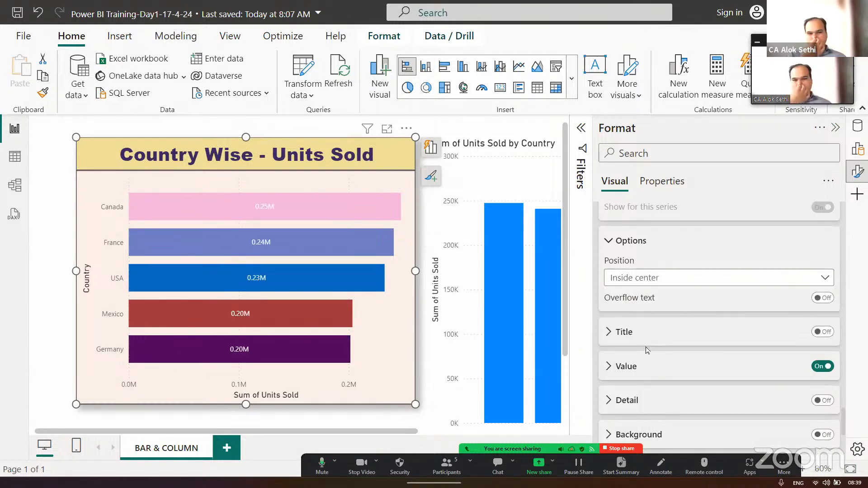
pyautogui.click(640, 279)
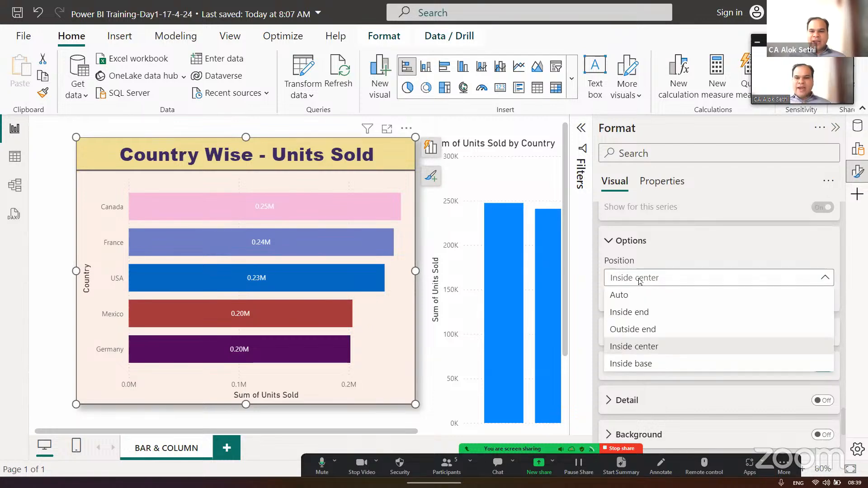
pyautogui.click(648, 312)
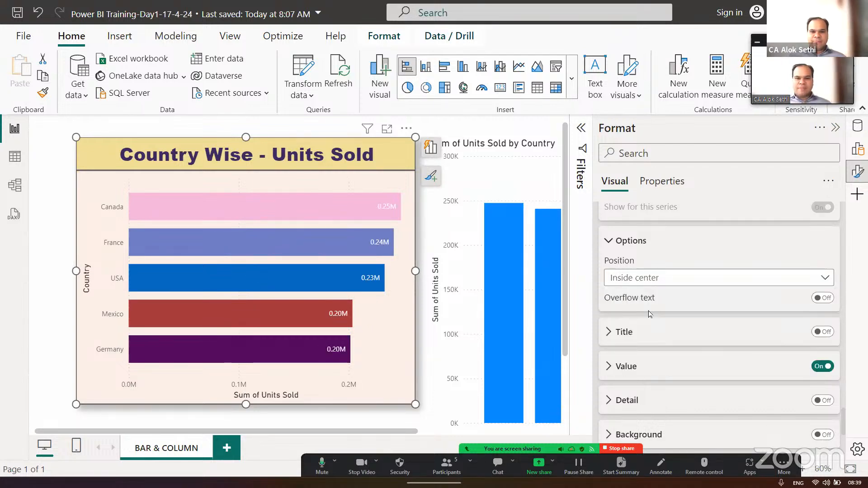
pyautogui.scroll(3, 668, 321)
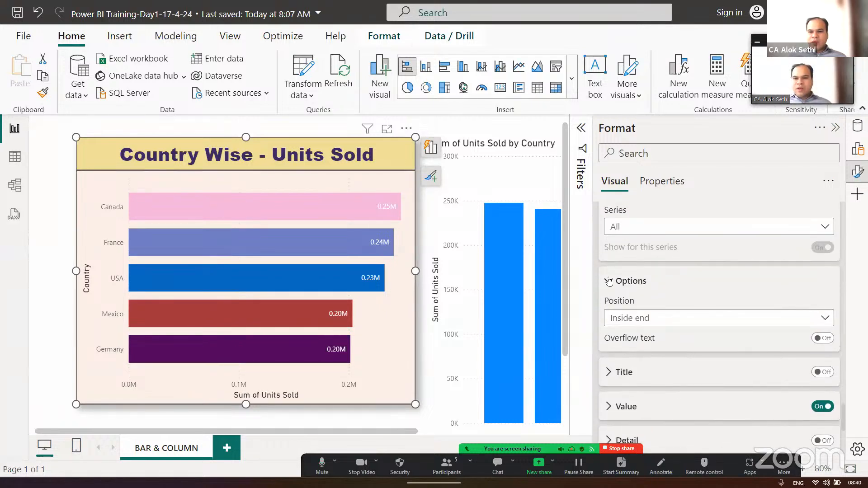
pyautogui.click(605, 282)
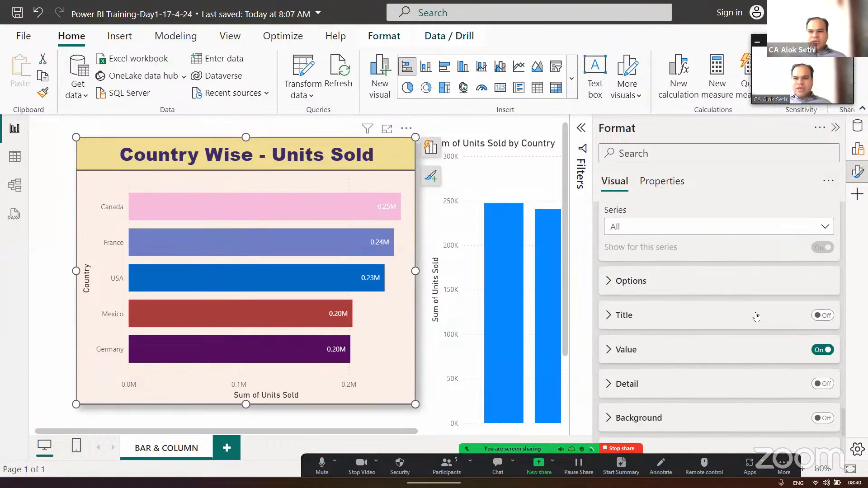
# - Turn on the title for the bar chart's data labels and set its content to Custom
pyautogui.click(609, 320)
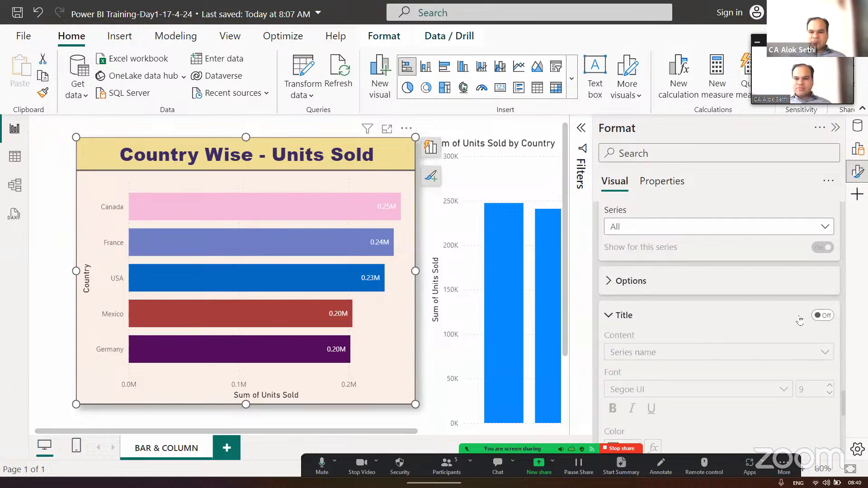
pyautogui.click(823, 315)
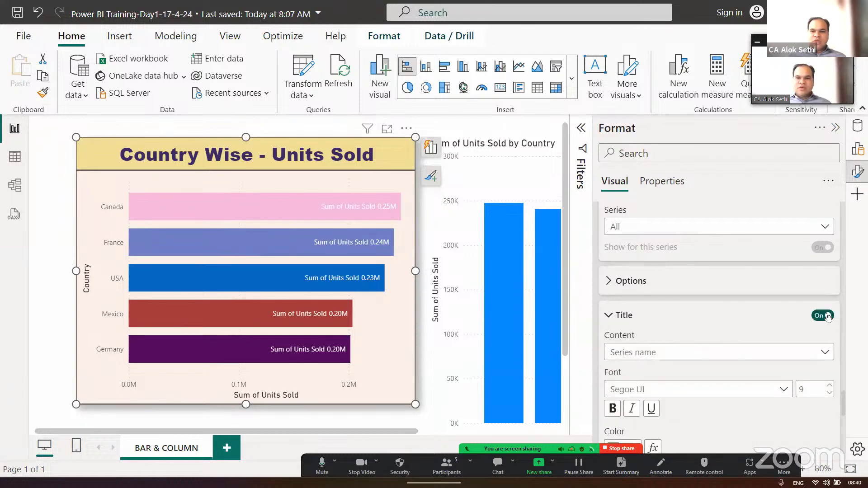
pyautogui.scroll(-2, 719, 310)
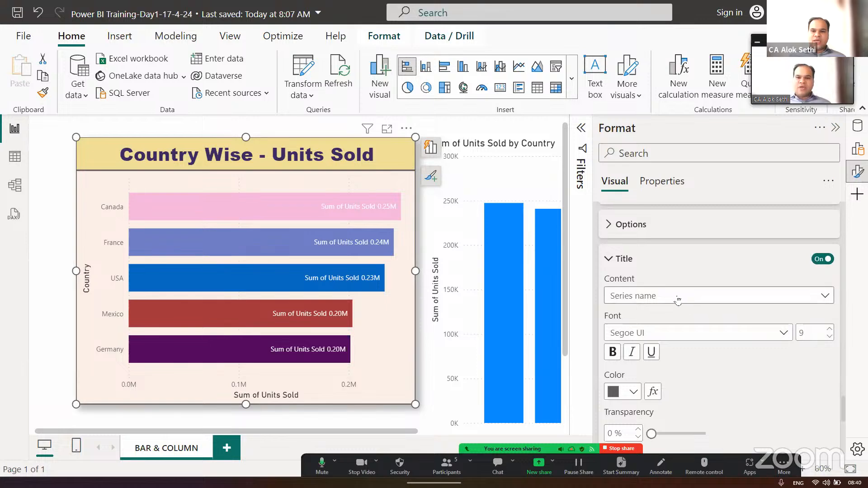
pyautogui.click(678, 298)
pyautogui.click(662, 335)
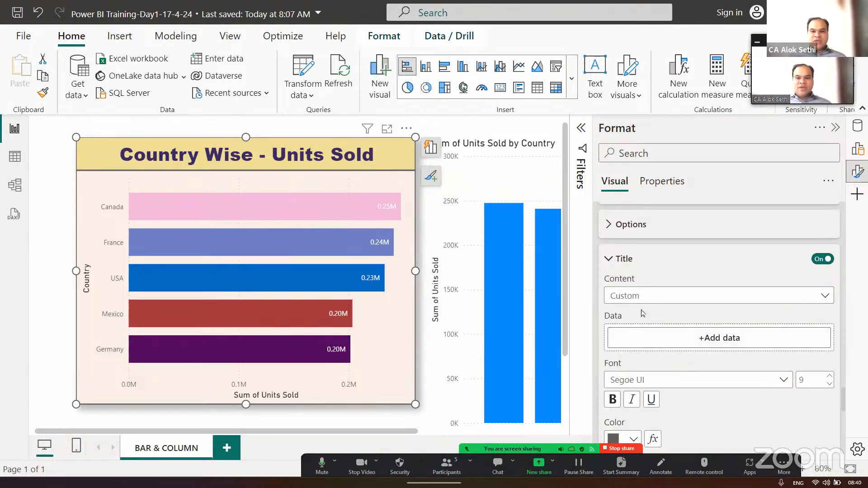
# - Try Order Size as the custom data for the label title, and remove the field again
pyautogui.click(686, 340)
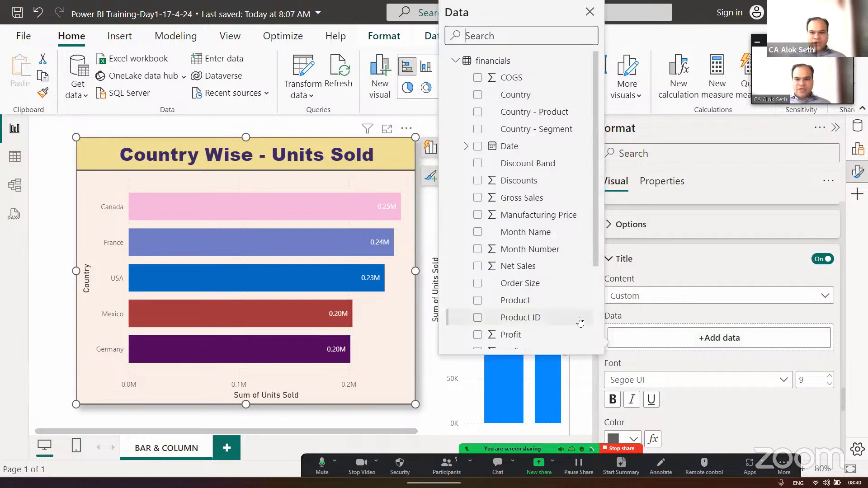
pyautogui.click(478, 284)
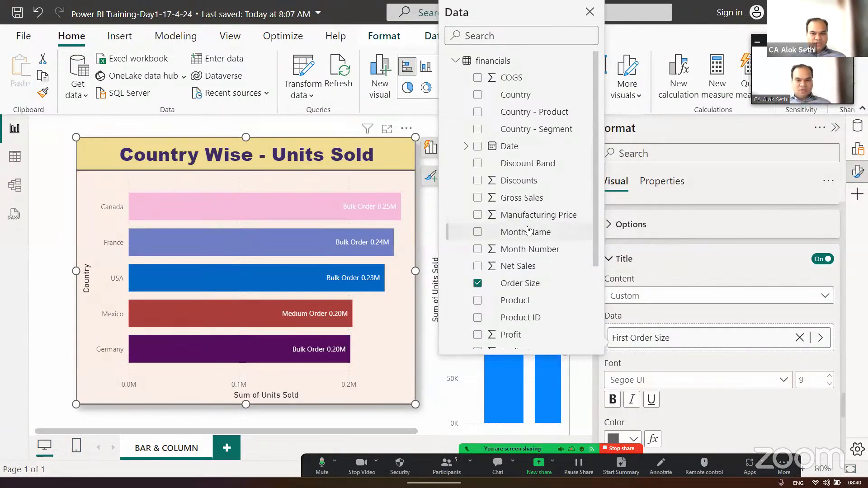
pyautogui.scroll(-3, 529, 231)
pyautogui.scroll(-1, 529, 231)
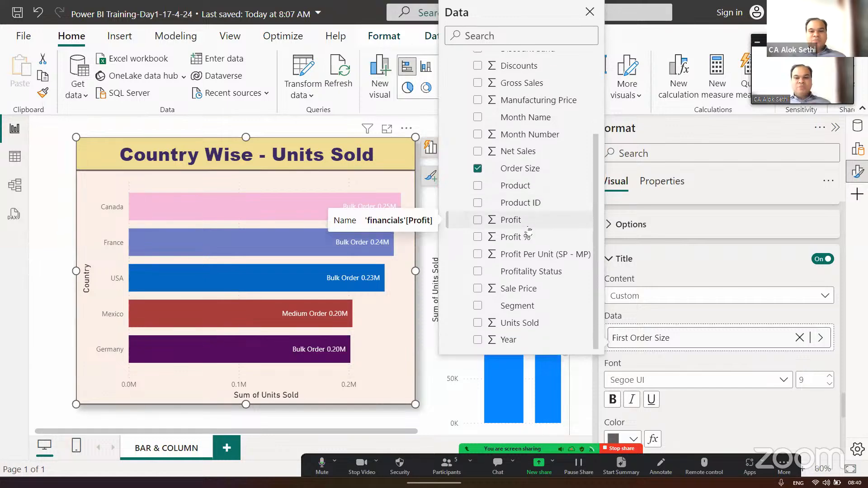
pyautogui.scroll(5, 529, 231)
pyautogui.scroll(-4, 529, 232)
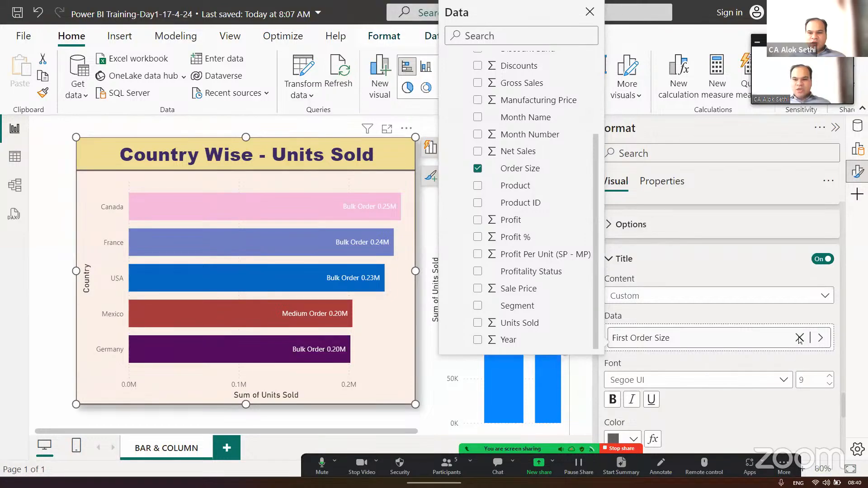
pyautogui.click(799, 338)
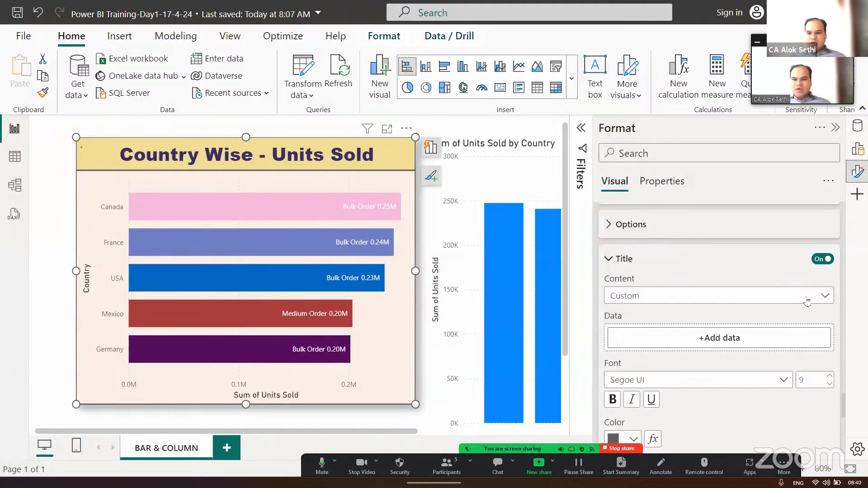
# - Add Profit % as the label title's custom data and summarize it as Average
pyautogui.click(765, 339)
pyautogui.scroll(-4, 538, 307)
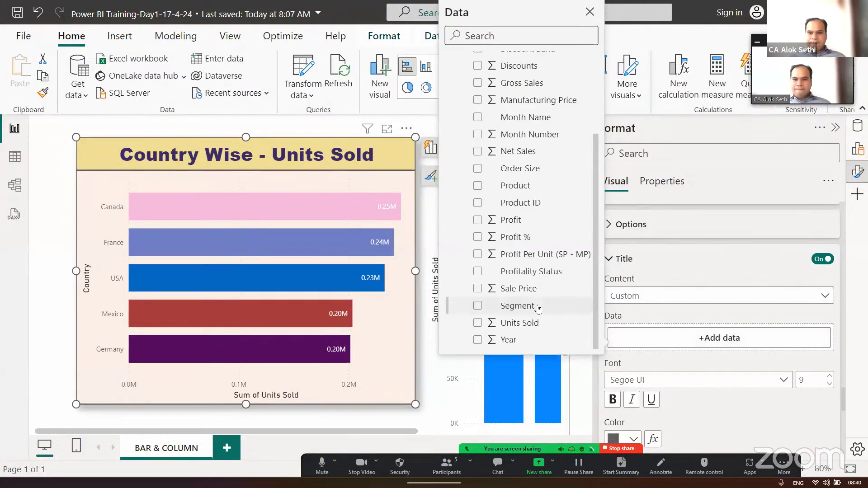
pyautogui.click(477, 236)
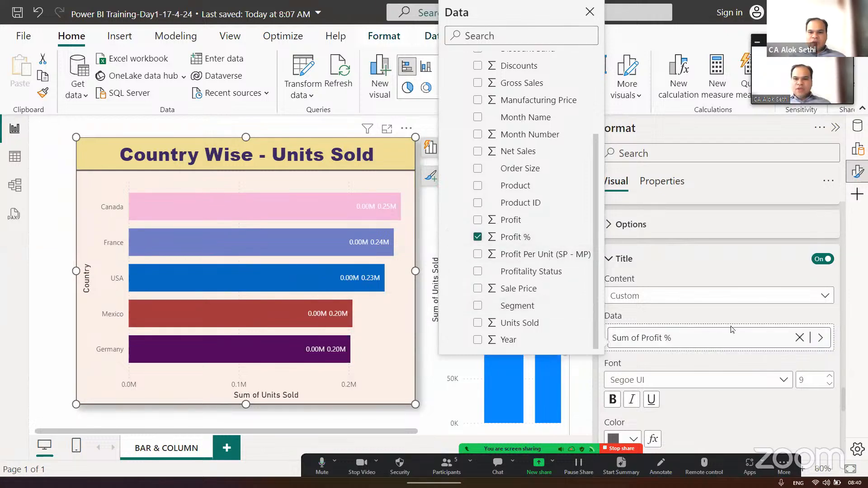
pyautogui.click(821, 338)
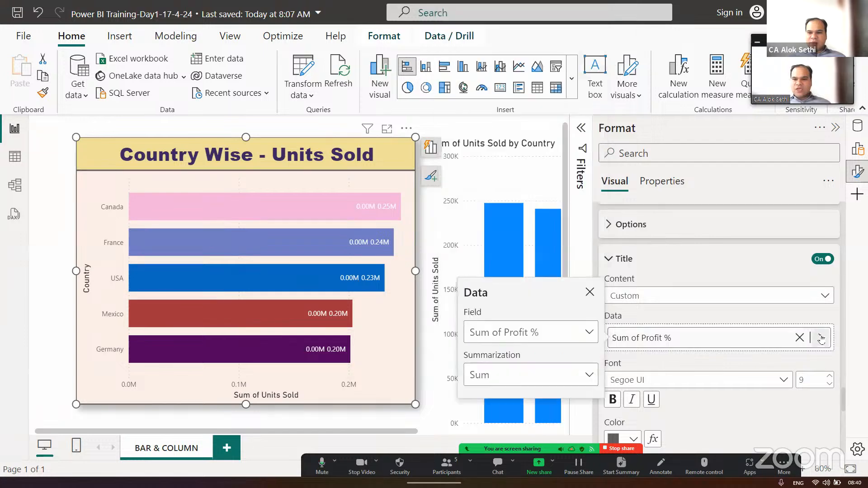
pyautogui.click(542, 375)
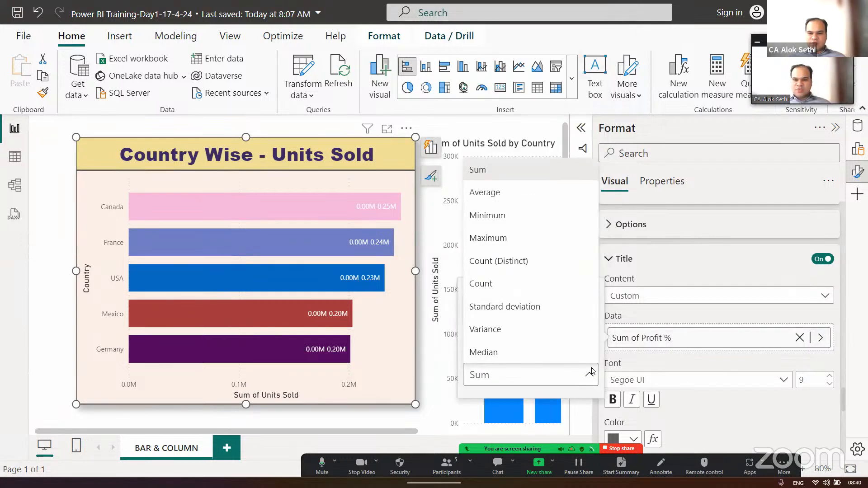
pyautogui.click(521, 199)
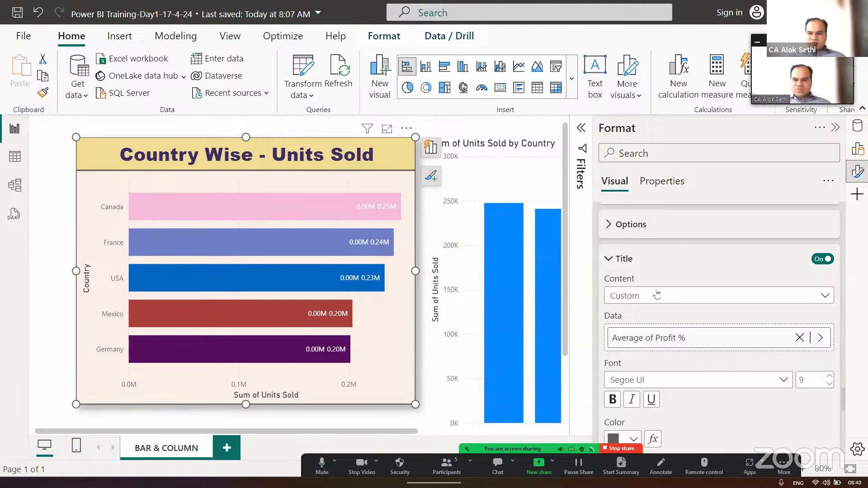
# - Set the label title's display units to None and its value decimal places to 2
pyautogui.scroll(-1, 657, 293)
pyautogui.scroll(-3, 656, 293)
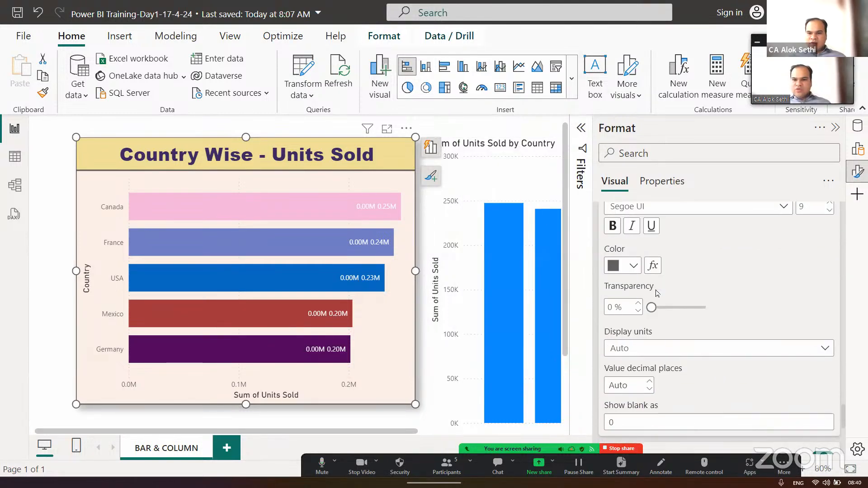
pyautogui.click(671, 353)
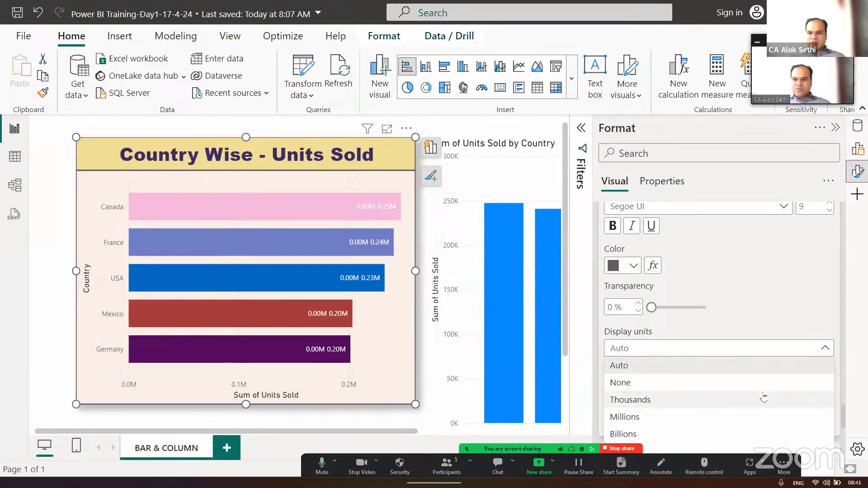
pyautogui.click(717, 382)
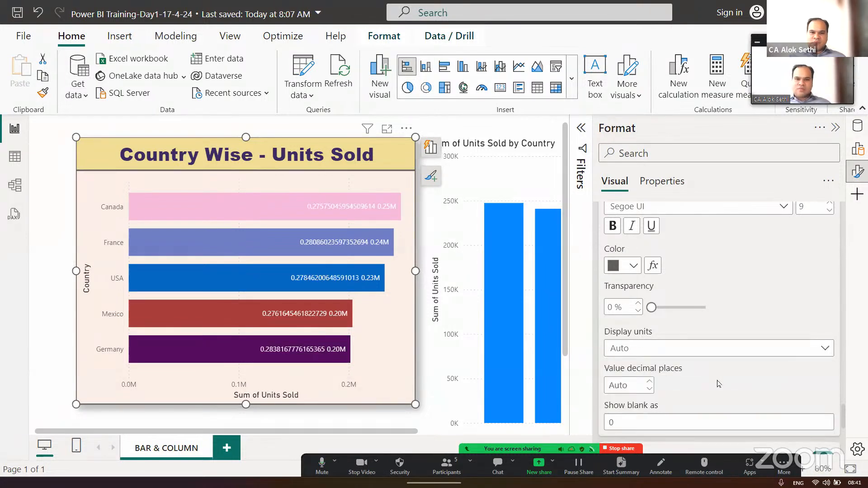
pyautogui.scroll(-2, 719, 384)
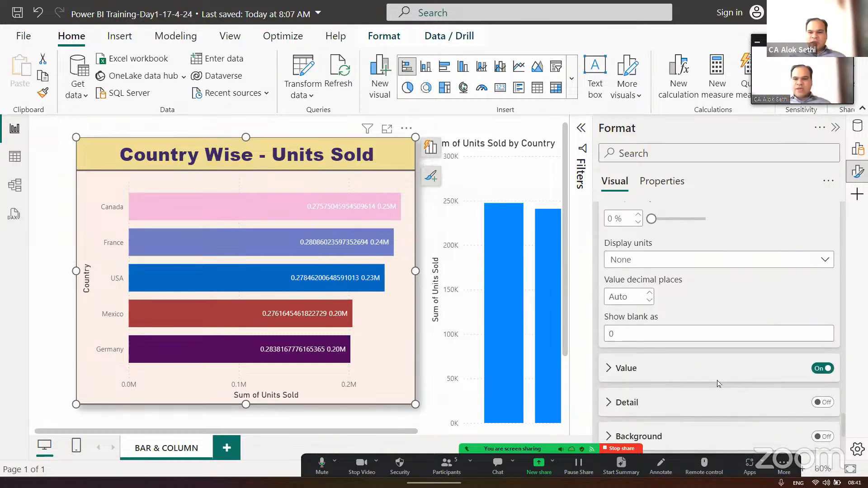
pyautogui.click(649, 334)
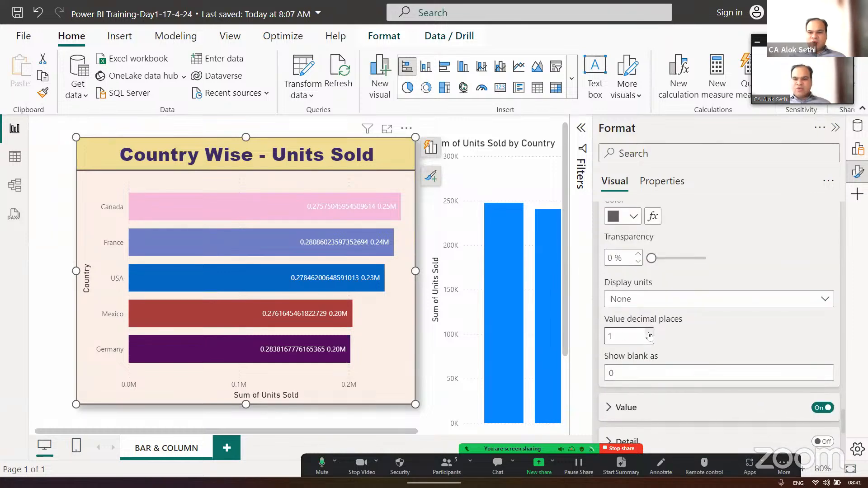
pyautogui.click(649, 333)
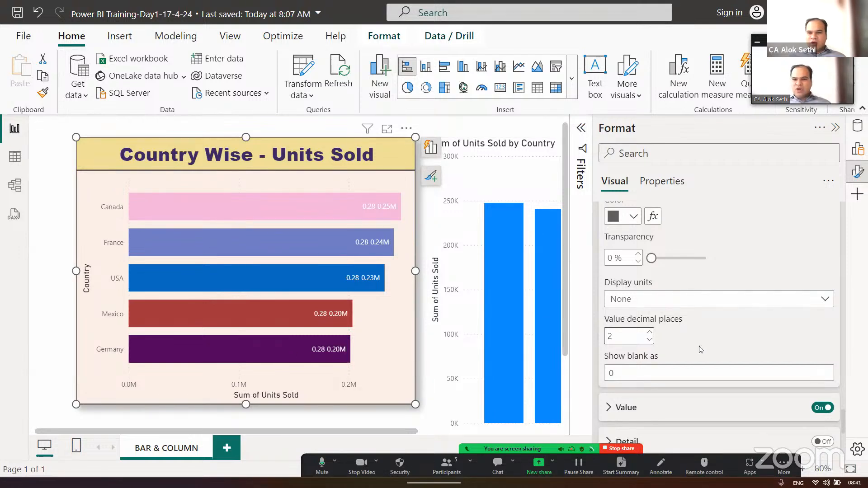
# - Try Custom display units for the label title and select its format code for editing
pyautogui.scroll(-1, 700, 350)
pyautogui.scroll(3, 700, 349)
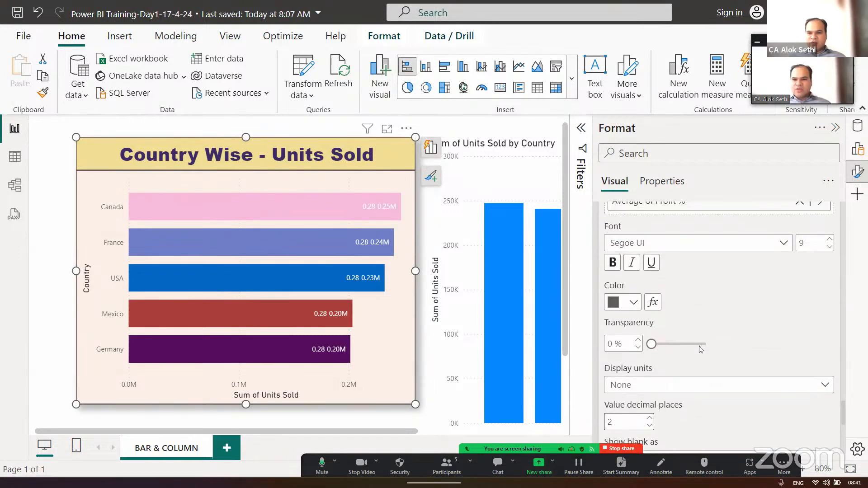
pyautogui.scroll(2, 700, 350)
pyautogui.scroll(-5, 695, 365)
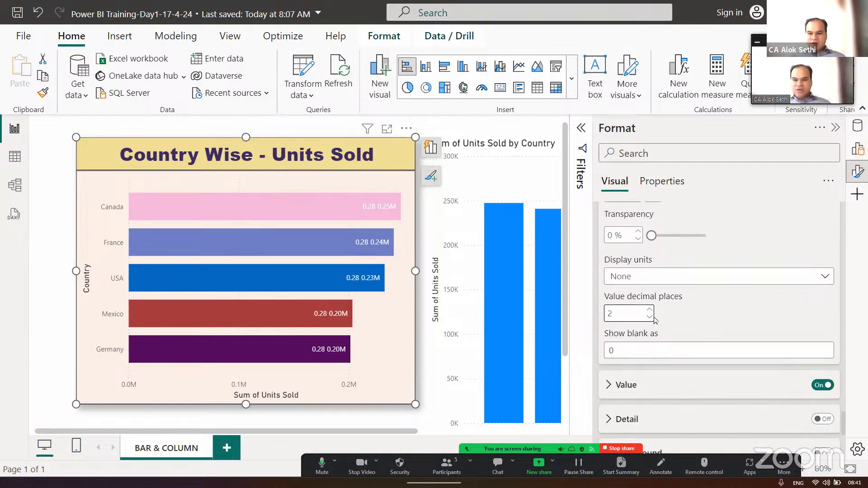
pyautogui.click(687, 277)
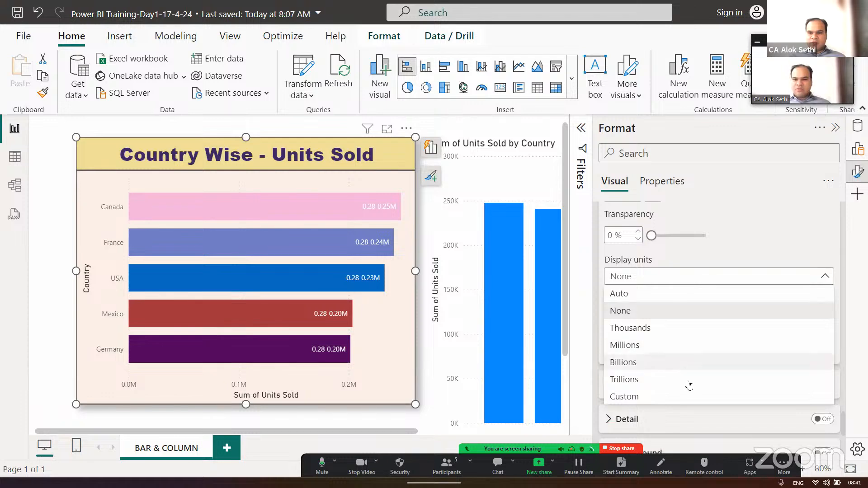
pyautogui.click(684, 398)
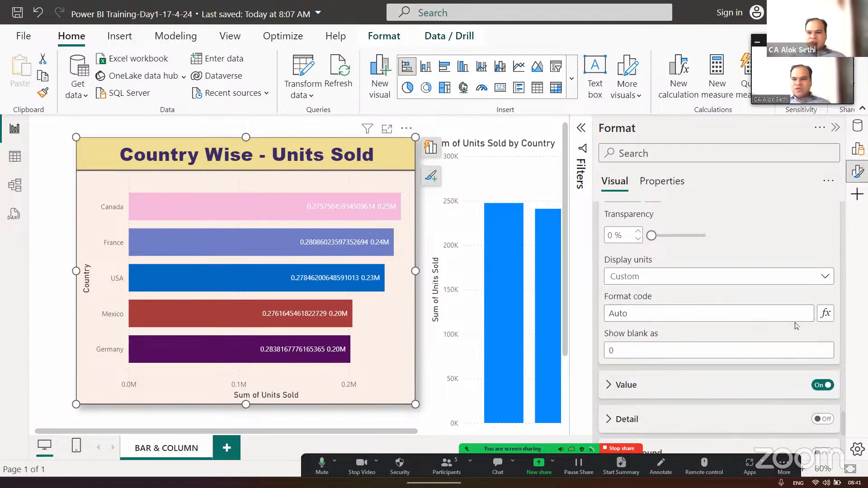
pyautogui.click(775, 312)
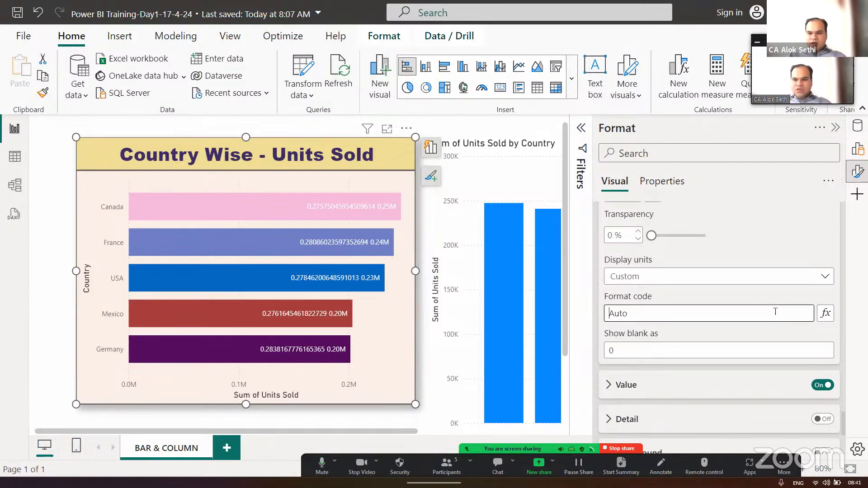
# - Check the format styles available in the format code's conditional formatting settings, and cancel
pyautogui.click(831, 317)
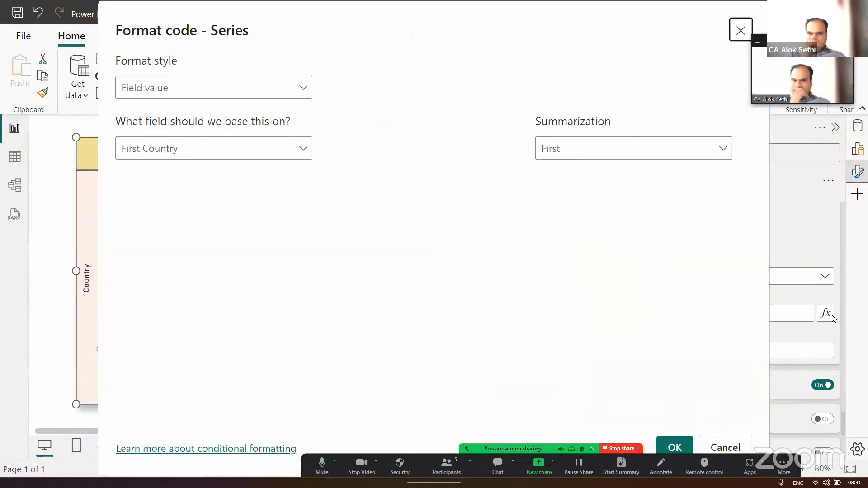
pyautogui.click(239, 96)
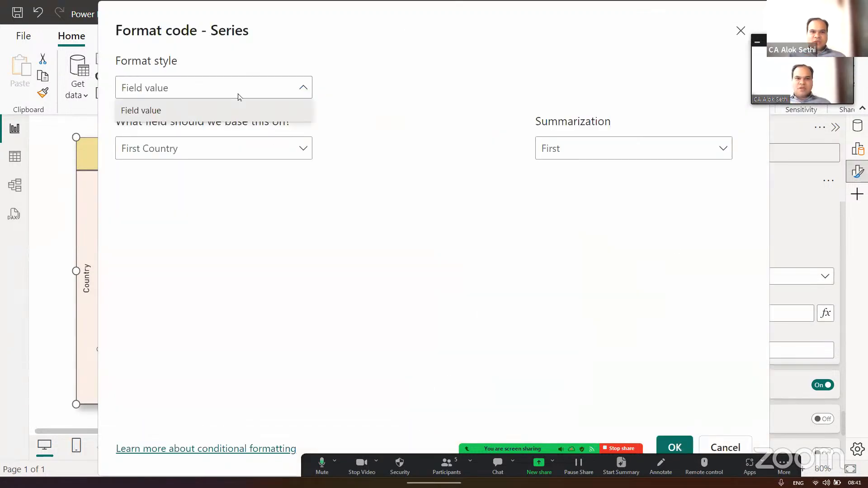
pyautogui.press('Escape')
pyautogui.press('Escape')
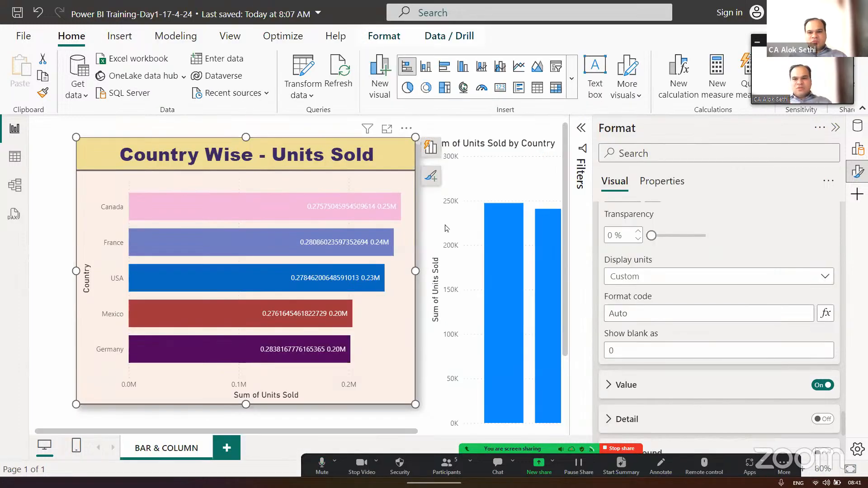
# - Replace the average Profit % with Order Size as the label title's custom data
pyautogui.scroll(3, 686, 254)
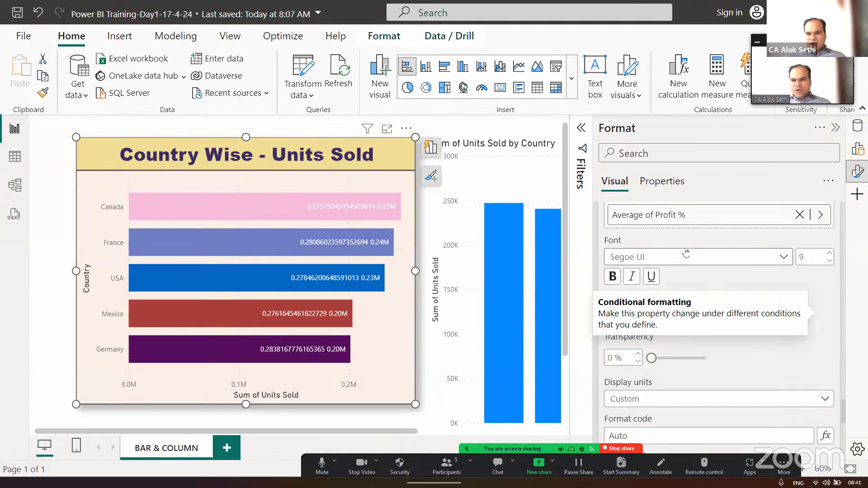
pyautogui.scroll(2, 686, 254)
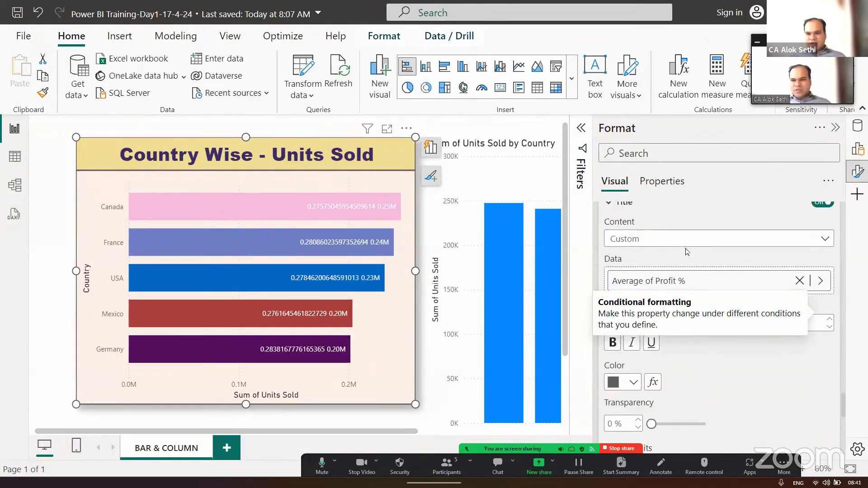
pyautogui.click(802, 282)
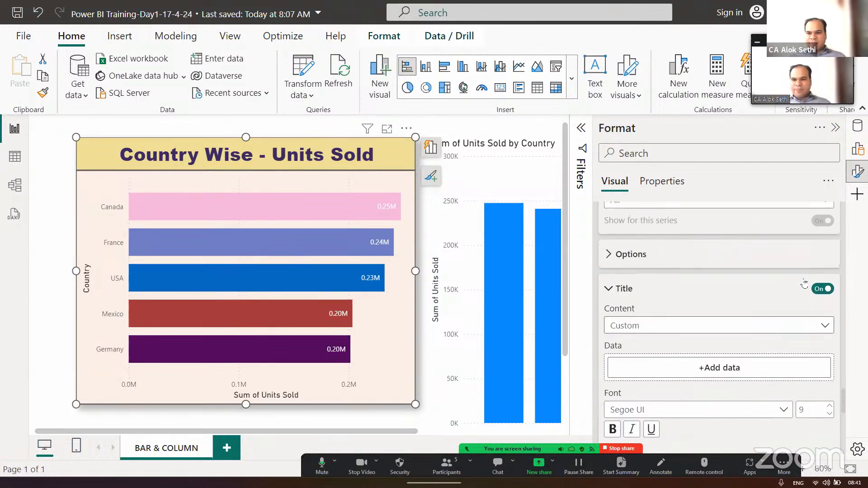
pyautogui.click(729, 376)
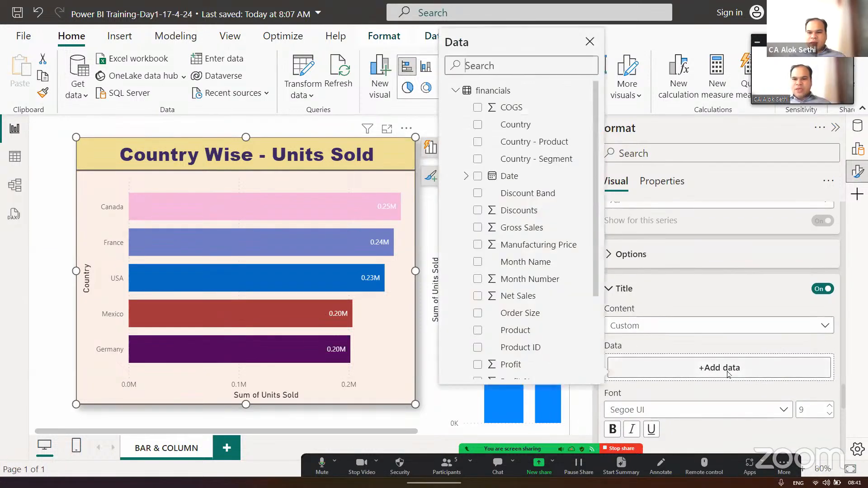
pyautogui.click(479, 314)
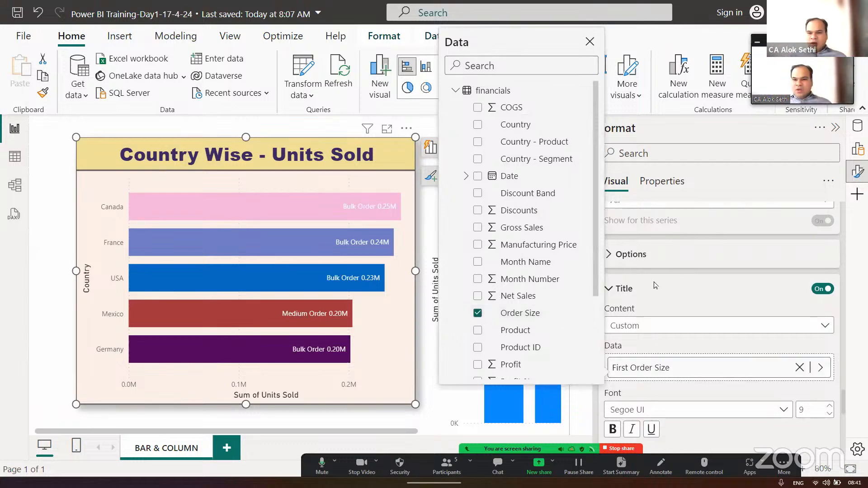
pyautogui.click(690, 428)
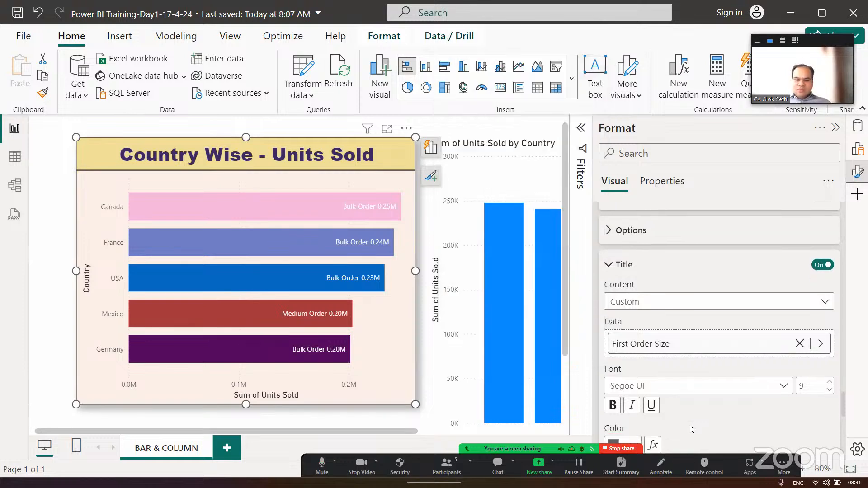
# - Examine the bar chart's data label settings, from the series selection through the title, value, detail, background and layout options
pyautogui.scroll(-3, 690, 428)
pyautogui.scroll(-2, 690, 428)
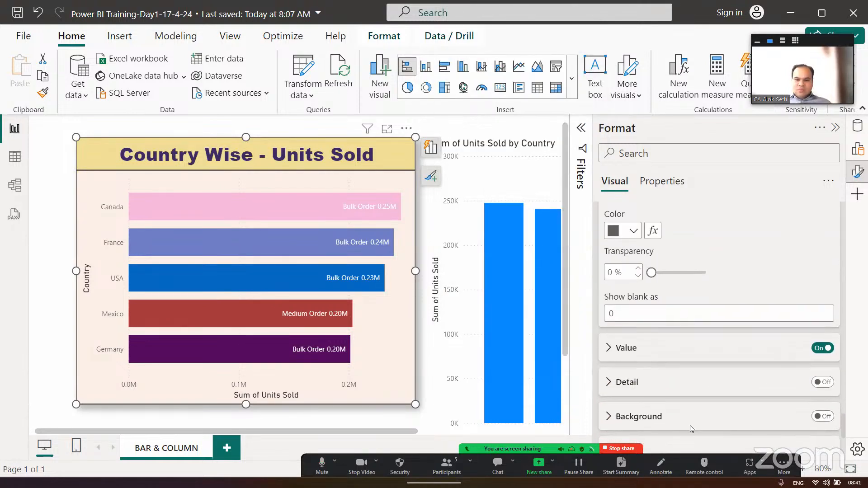
pyautogui.scroll(-2, 690, 428)
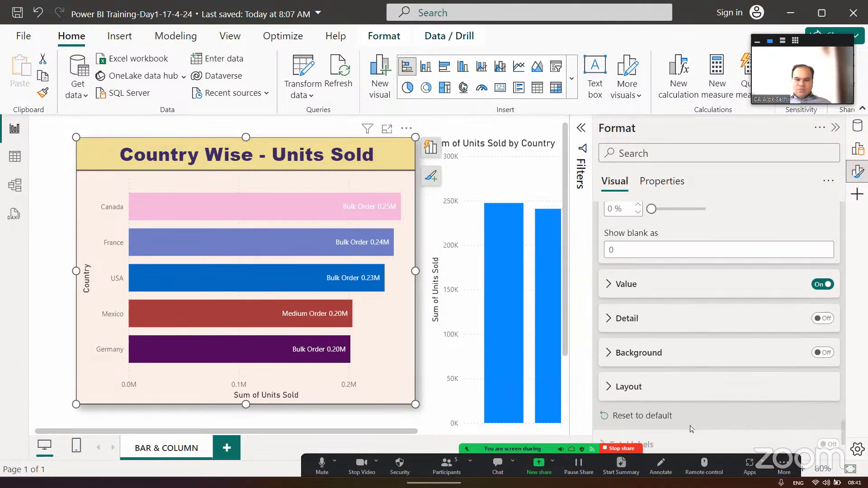
pyautogui.scroll(6, 689, 425)
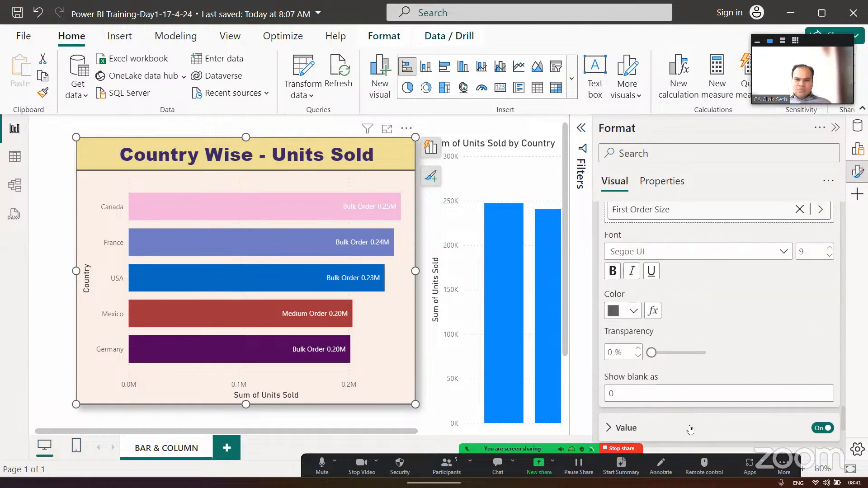
pyautogui.scroll(4, 691, 428)
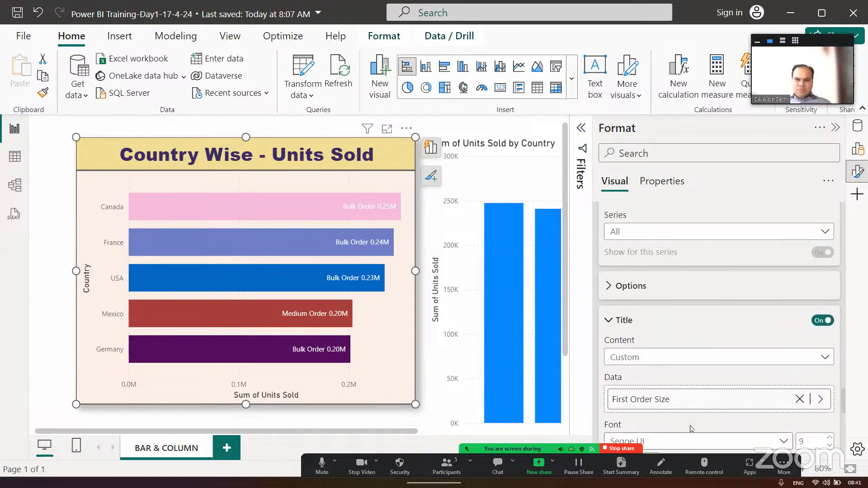
pyautogui.scroll(2, 690, 429)
pyautogui.scroll(1, 690, 429)
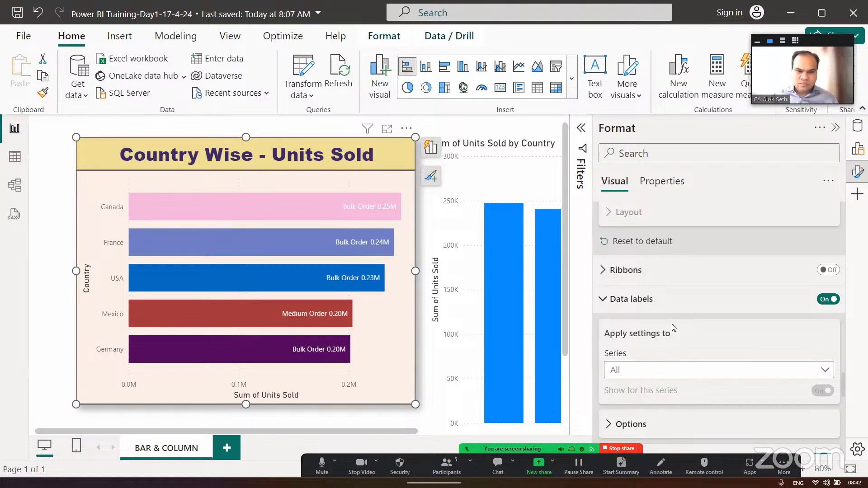
pyautogui.scroll(-1, 672, 330)
pyautogui.scroll(3, 672, 330)
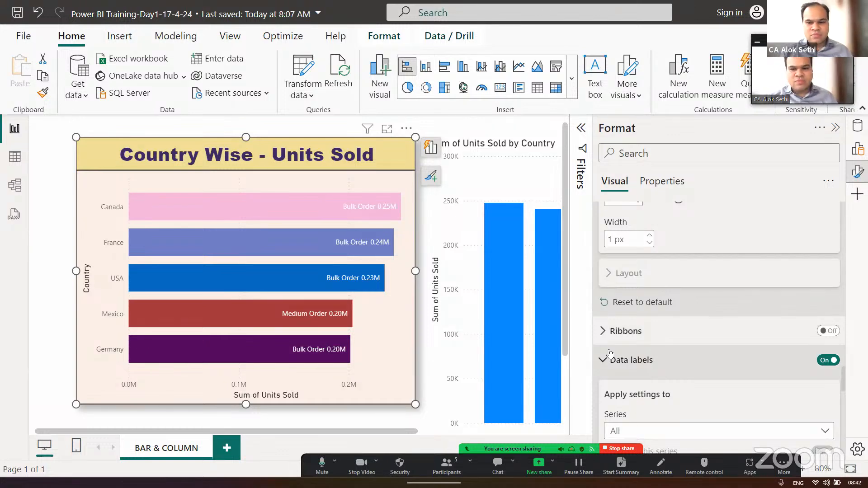
# - Expand the data label Value settings and check the summarization options for its Units Sold field, leaving the choice unchanged
pyautogui.scroll(-2, 610, 354)
pyautogui.scroll(-5, 610, 354)
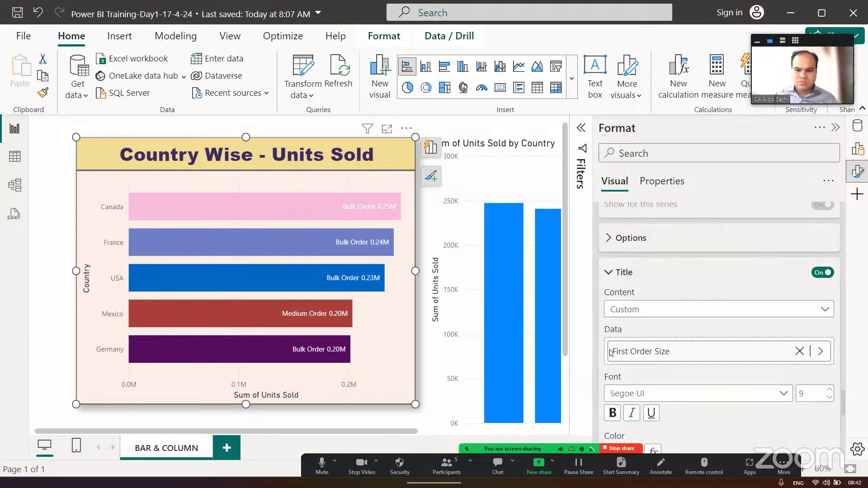
pyautogui.scroll(-5, 610, 354)
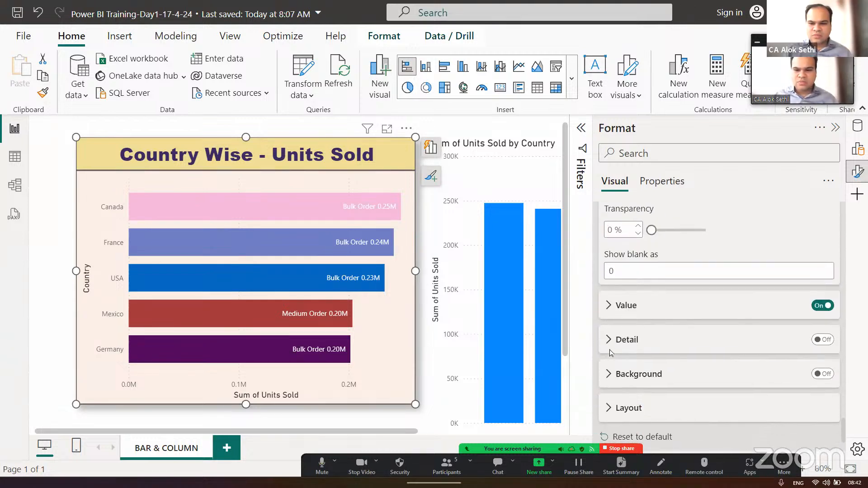
pyautogui.click(611, 305)
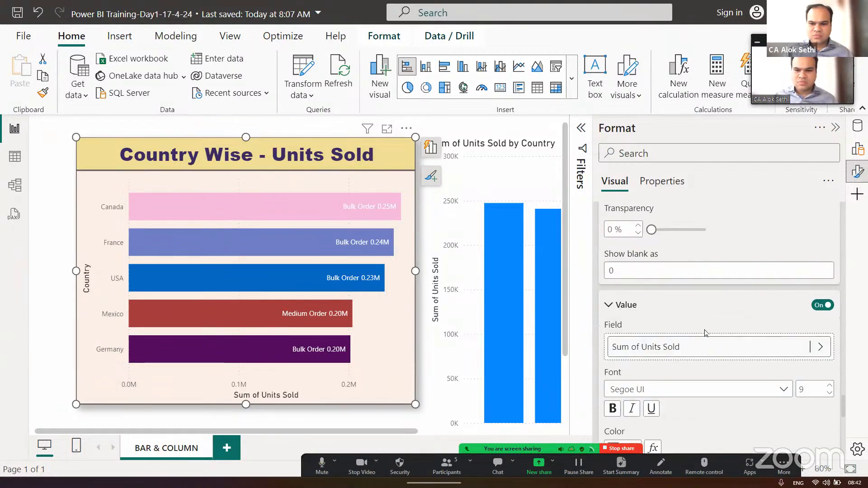
pyautogui.scroll(-1, 708, 336)
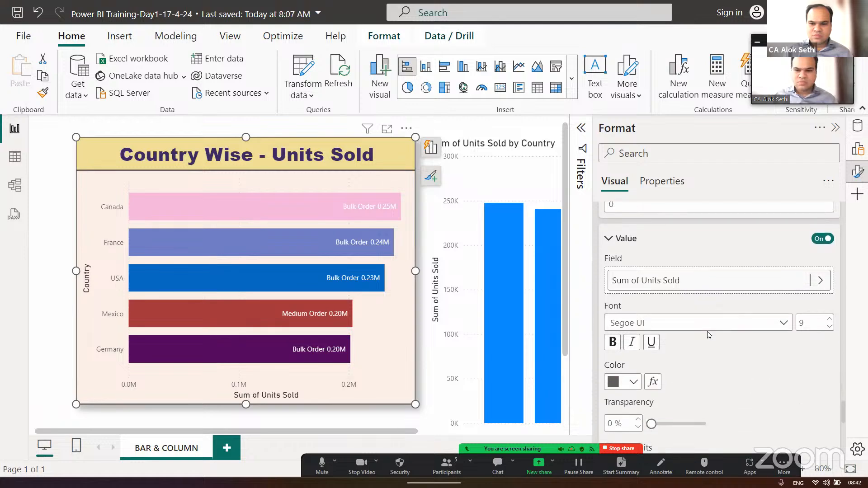
pyautogui.click(818, 281)
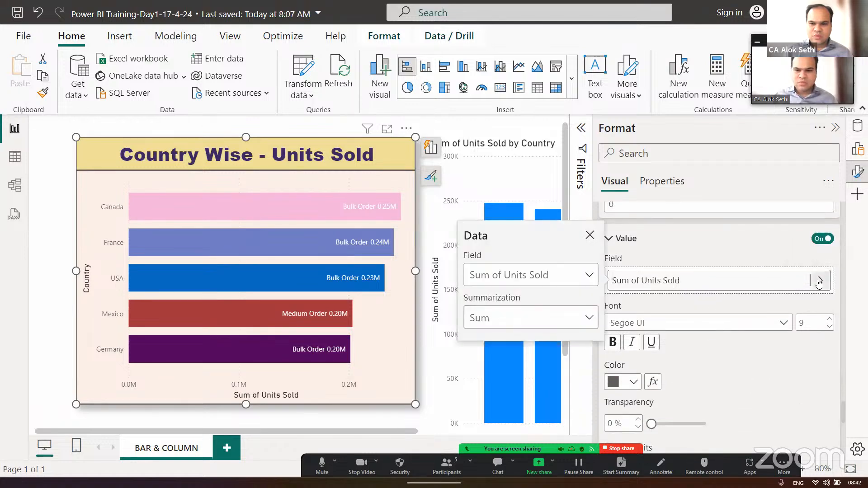
pyautogui.click(590, 317)
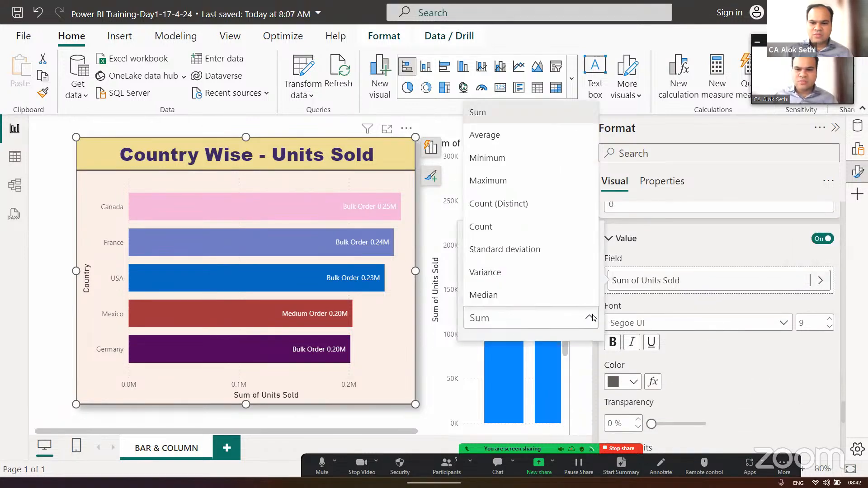
pyautogui.click(727, 372)
pyautogui.click(589, 234)
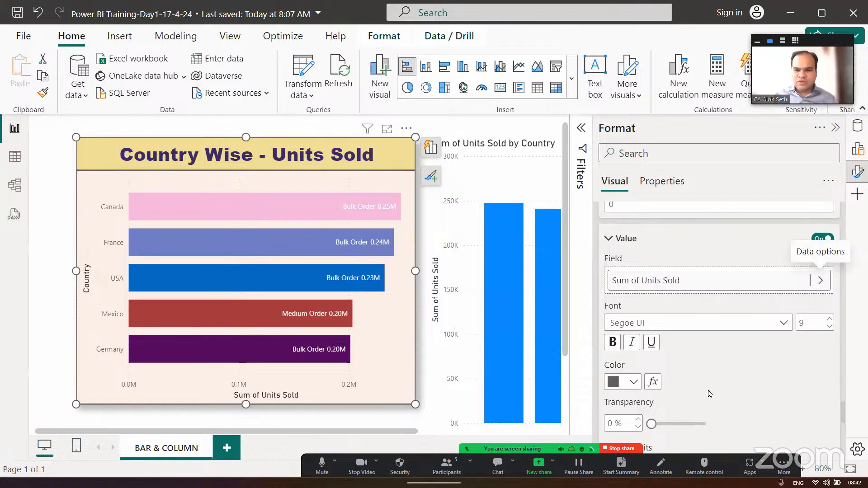
# - Set the display units of the bar chart's data label values to Thousands
pyautogui.scroll(-3, 666, 311)
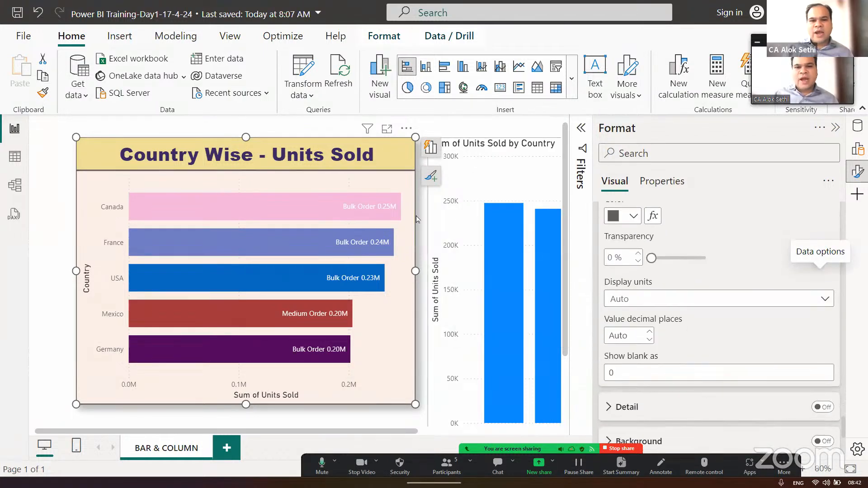
pyautogui.click(627, 262)
pyautogui.click(674, 299)
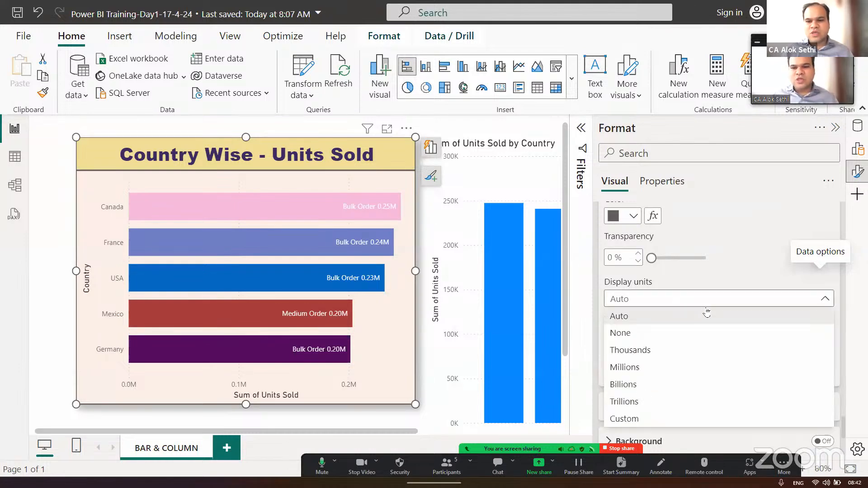
pyautogui.click(738, 273)
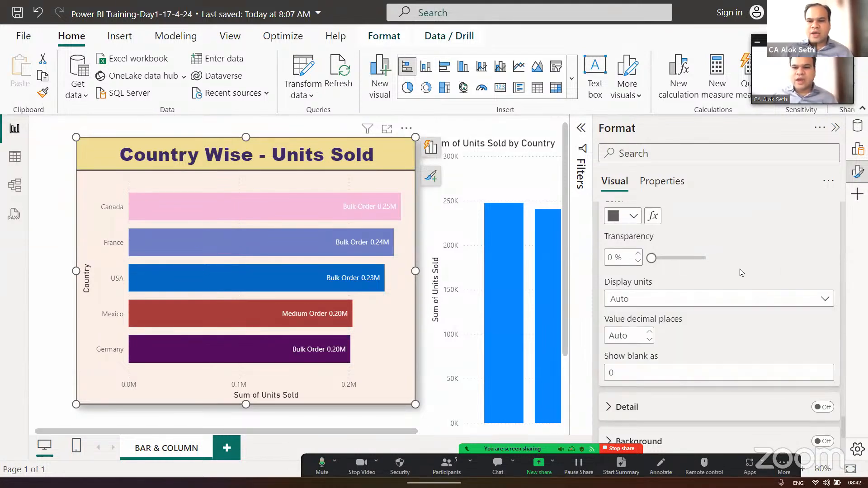
pyautogui.scroll(5, 739, 272)
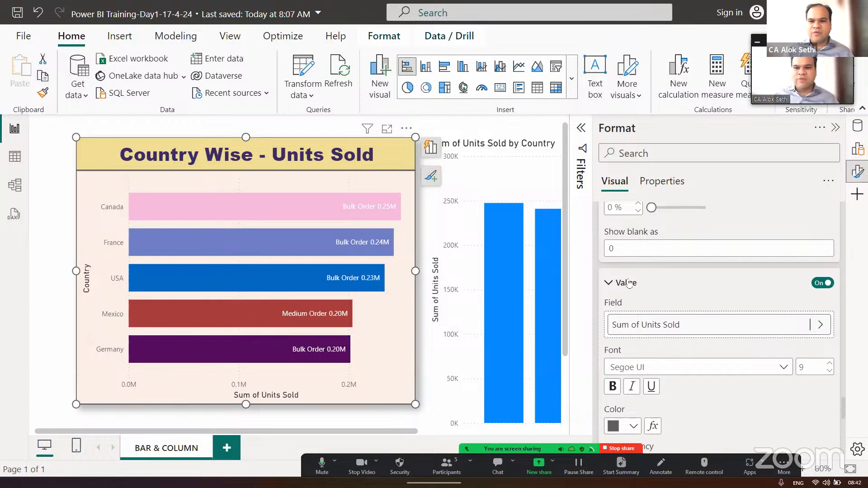
pyautogui.scroll(-5, 657, 286)
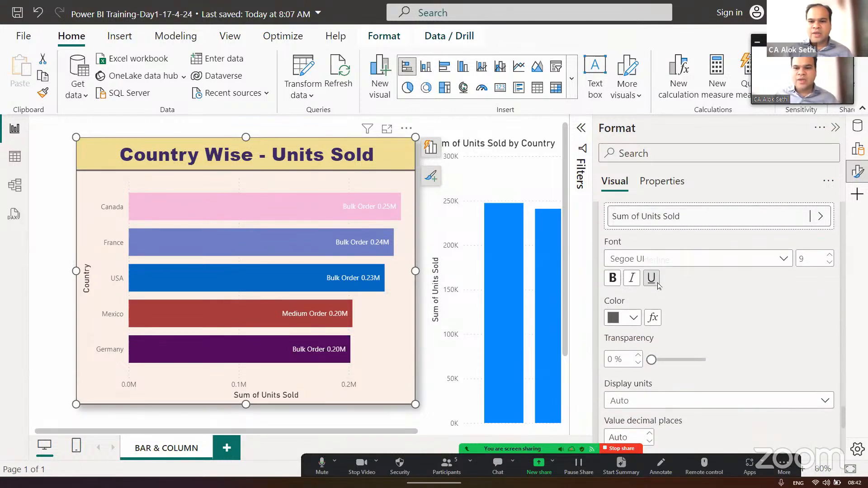
pyautogui.click(659, 298)
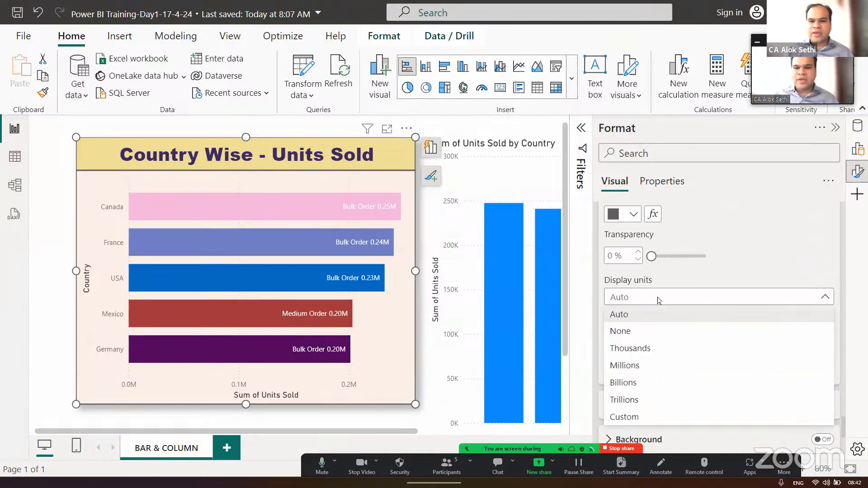
pyautogui.click(654, 346)
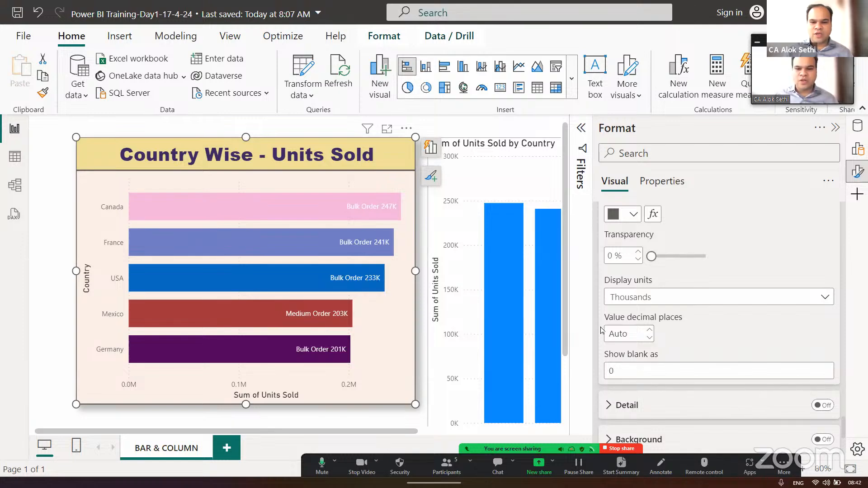
# - Try None as the display units for the data label values, and return the setting to Thousands
pyautogui.click(653, 301)
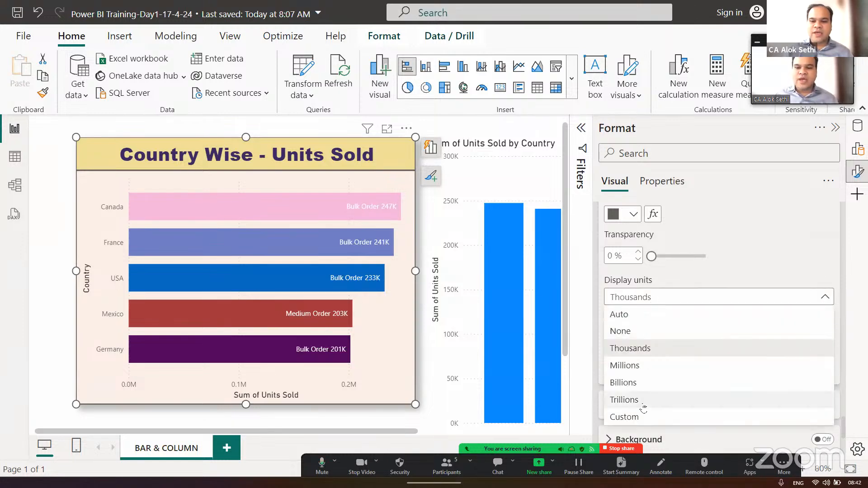
pyautogui.click(635, 335)
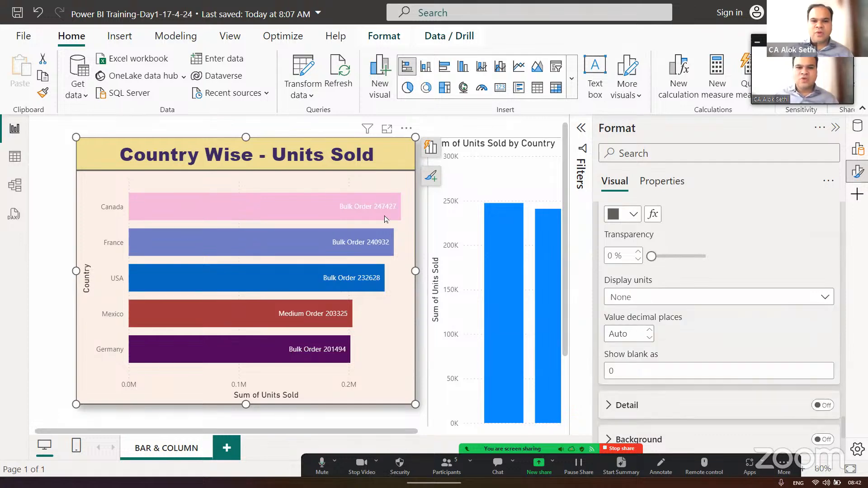
pyautogui.click(673, 300)
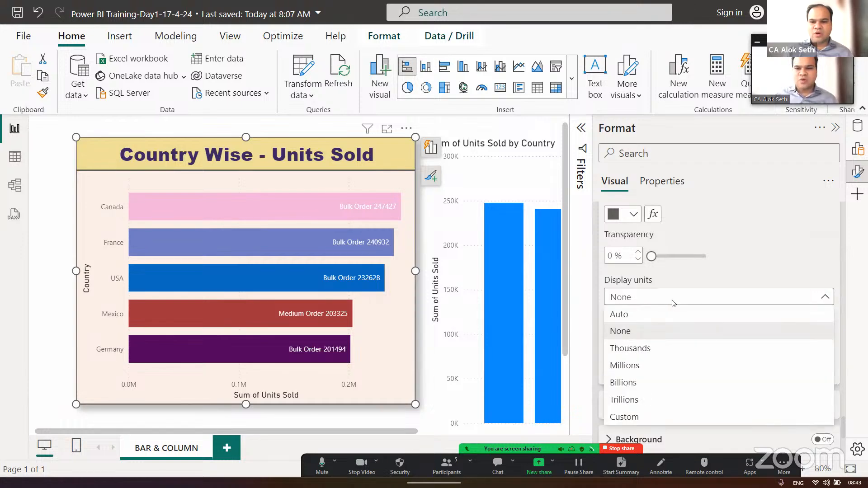
pyautogui.click(669, 350)
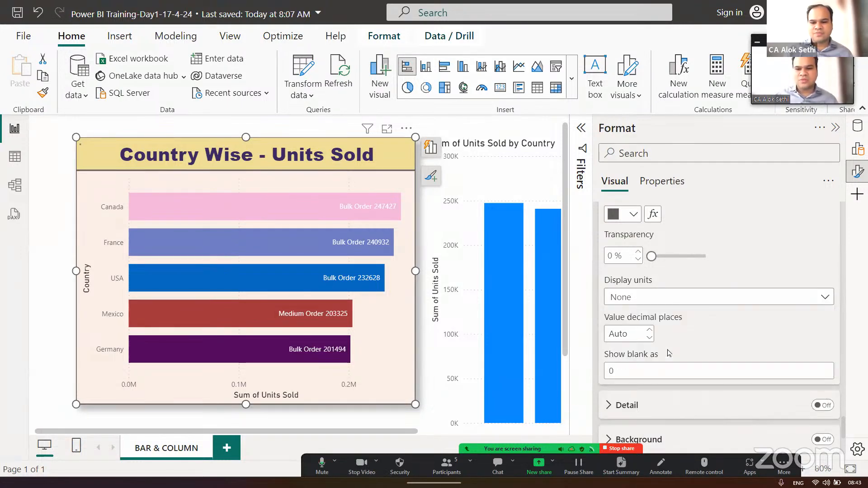
# - Set the data label value font size to 12 and make it bold
pyautogui.scroll(-1, 659, 298)
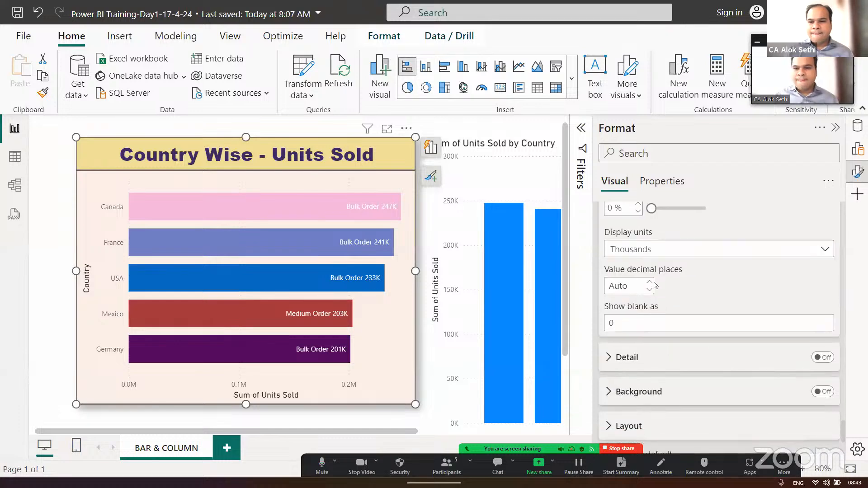
pyautogui.scroll(4, 654, 285)
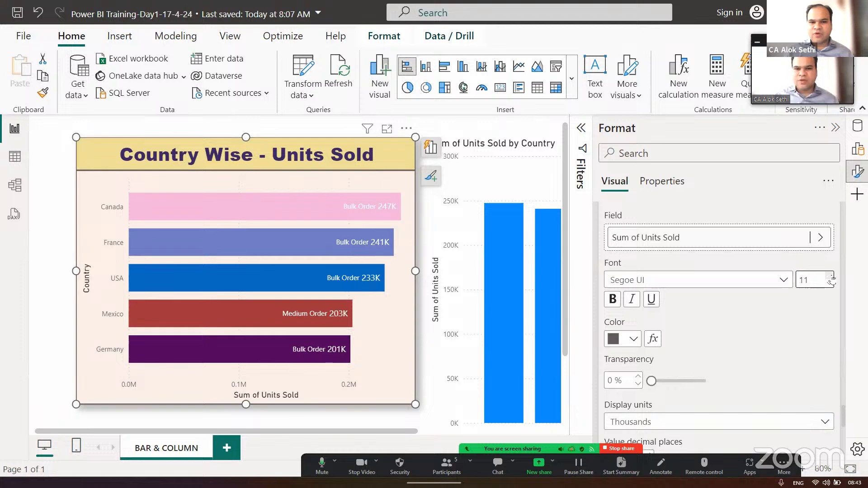
pyautogui.click(613, 300)
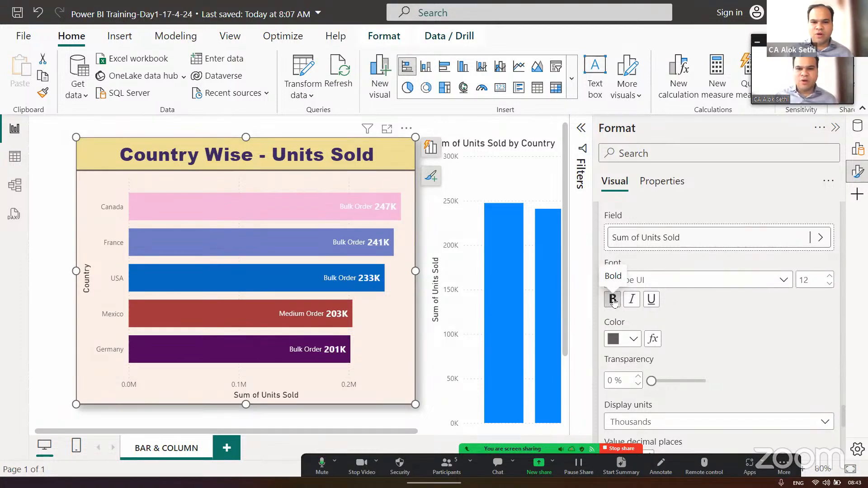
# - Turn on the background behind the bar chart's data labels, and collapse the formatting pane
pyautogui.scroll(-3, 703, 346)
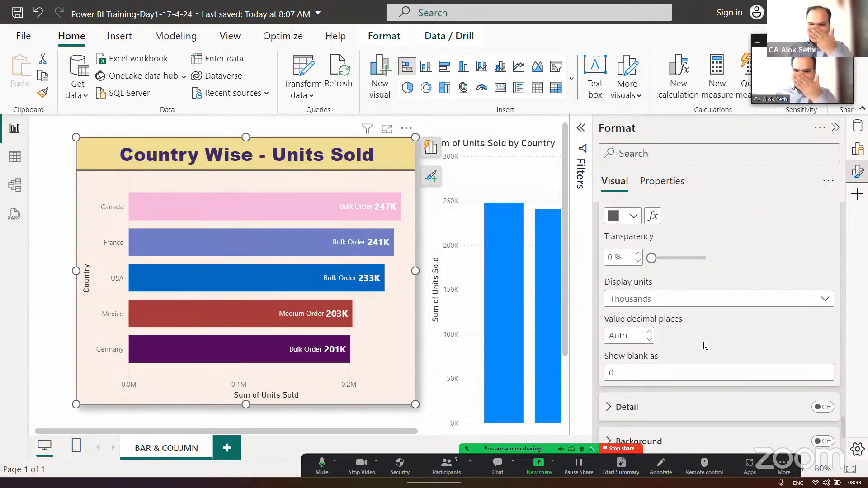
pyautogui.scroll(-2, 703, 346)
pyautogui.scroll(-1, 705, 347)
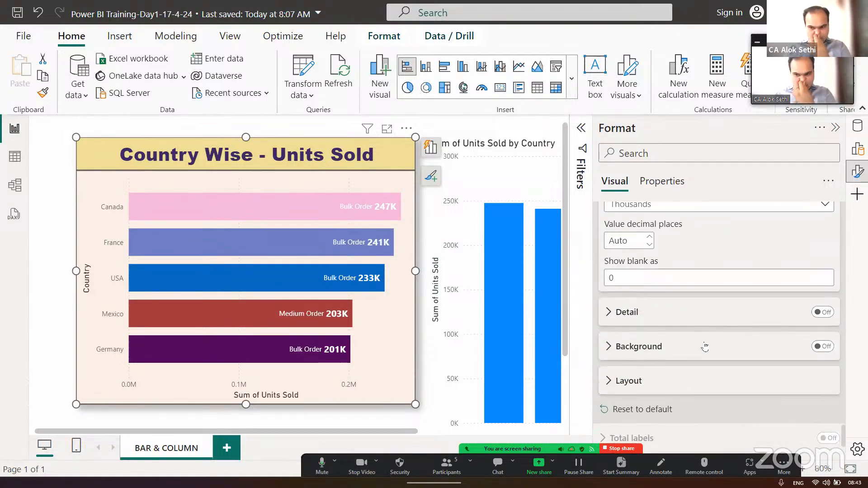
pyautogui.click(823, 347)
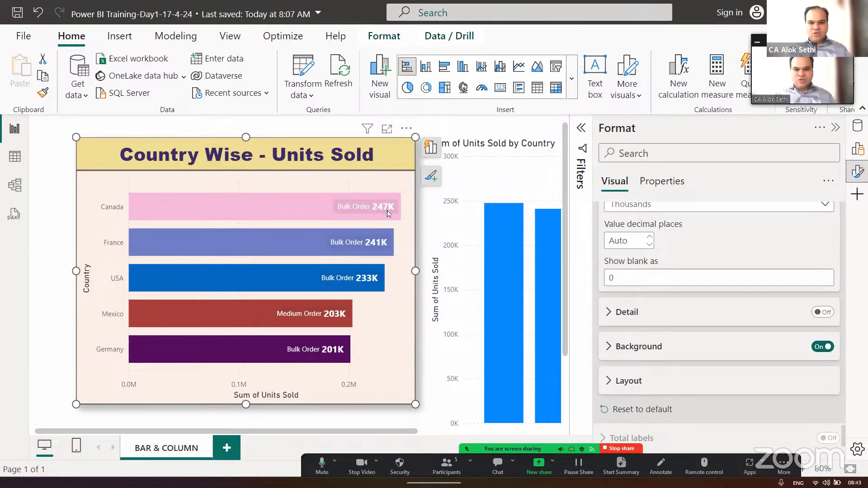
pyautogui.scroll(-2, 660, 353)
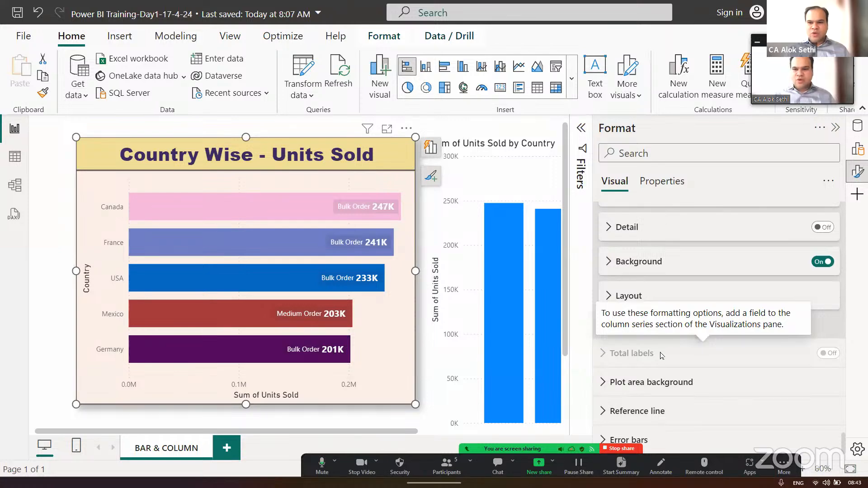
pyautogui.click(835, 129)
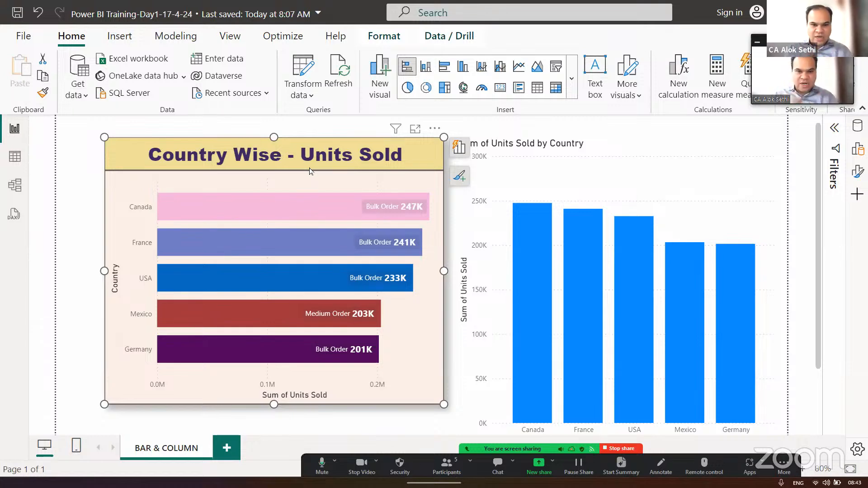
# - Reopen the bar chart's full formatting options and examine the Y-axis settings for values, title and layout
pyautogui.click(457, 176)
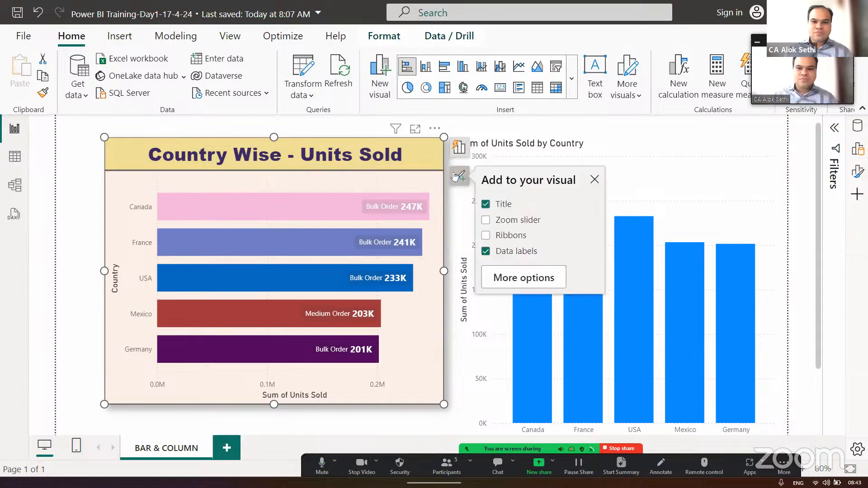
pyautogui.click(508, 278)
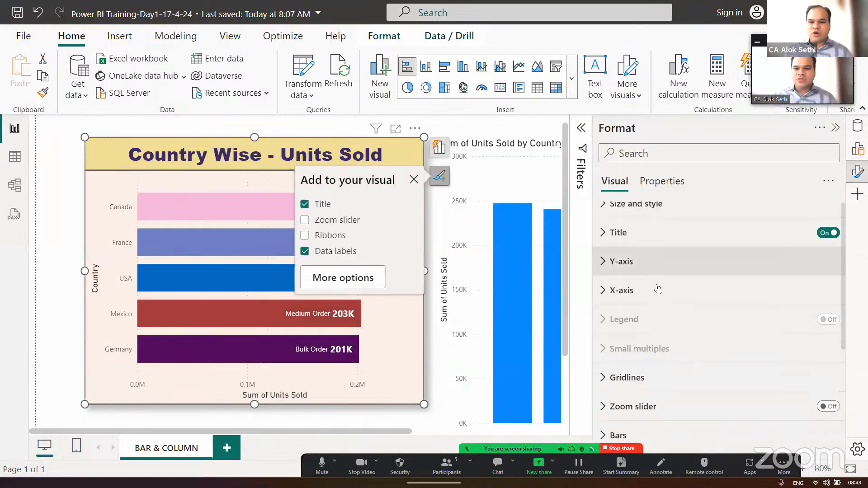
pyautogui.scroll(-3, 657, 289)
pyautogui.scroll(-1, 658, 289)
pyautogui.scroll(5, 657, 287)
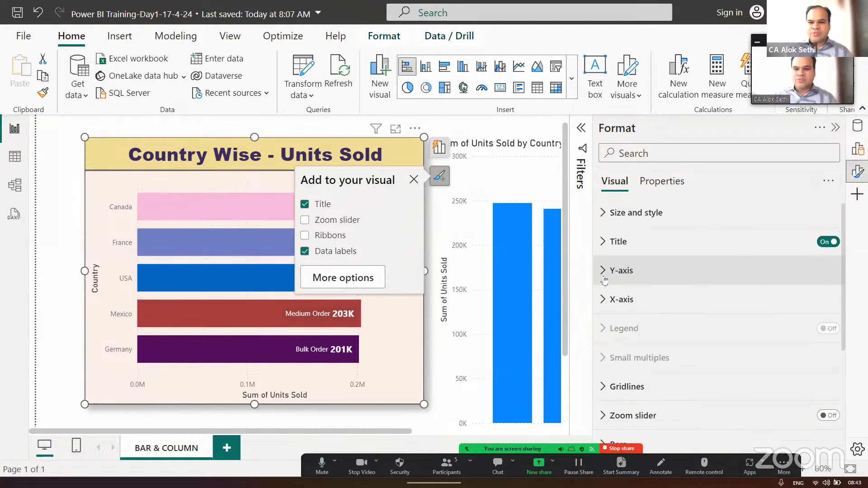
pyautogui.click(599, 271)
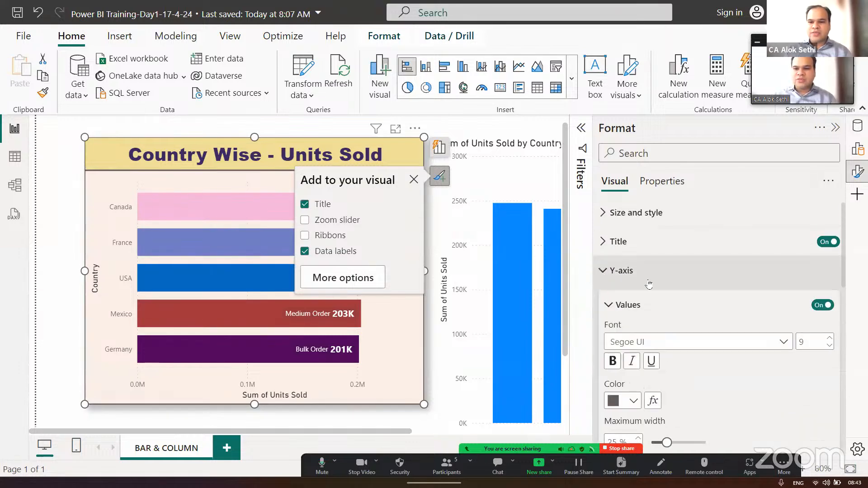
pyautogui.scroll(-4, 704, 308)
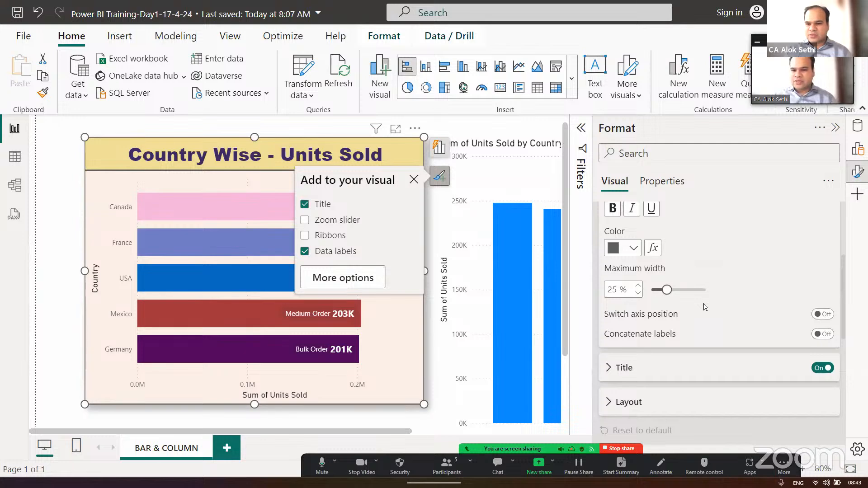
pyautogui.scroll(-3, 703, 306)
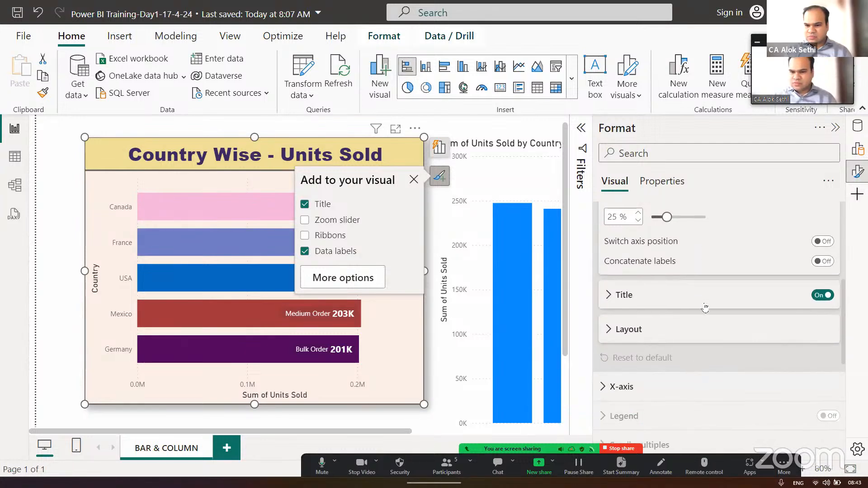
pyautogui.scroll(6, 704, 308)
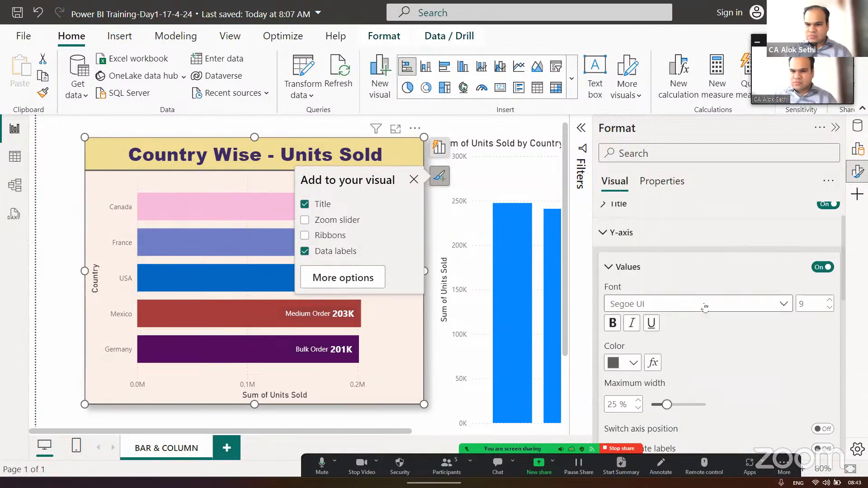
pyautogui.scroll(-2, 705, 308)
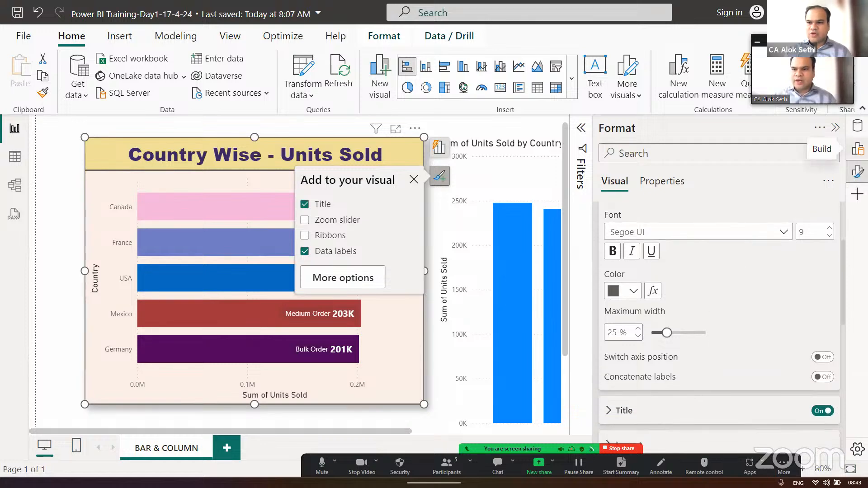
# - Check which fields the bar chart's axes use and inspect the data options of the Y-axis Country field
pyautogui.click(856, 150)
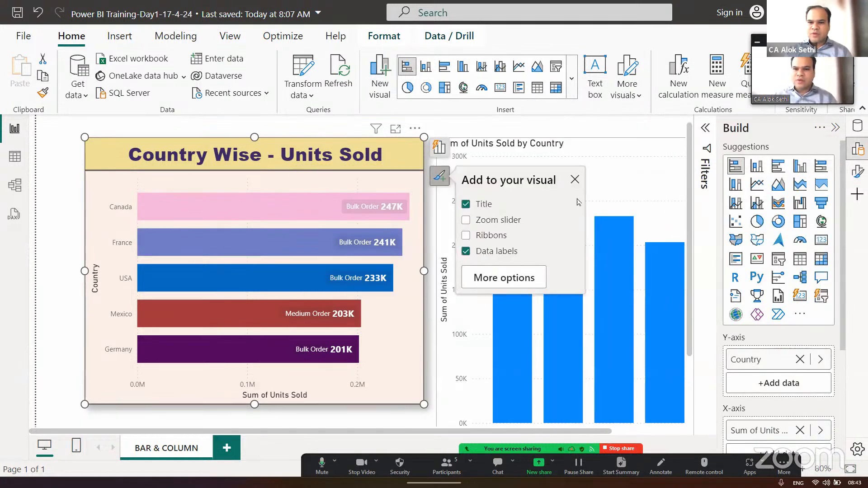
pyautogui.click(574, 179)
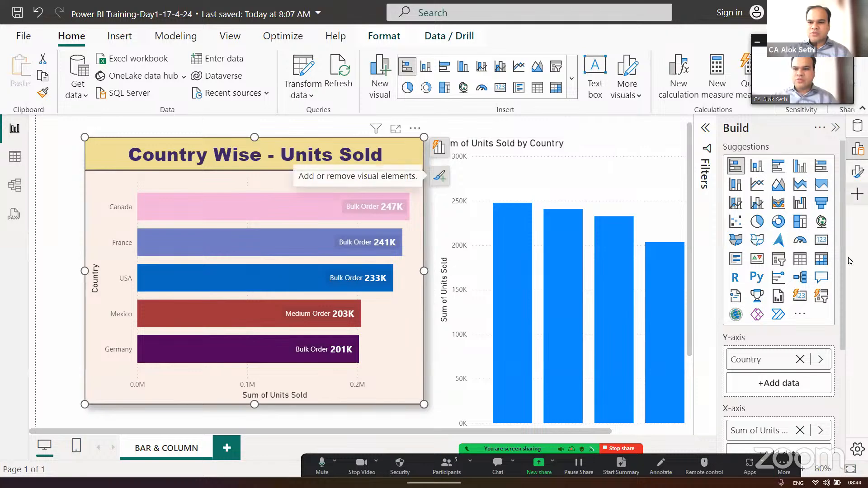
pyautogui.scroll(-1, 825, 348)
pyautogui.scroll(-2, 826, 348)
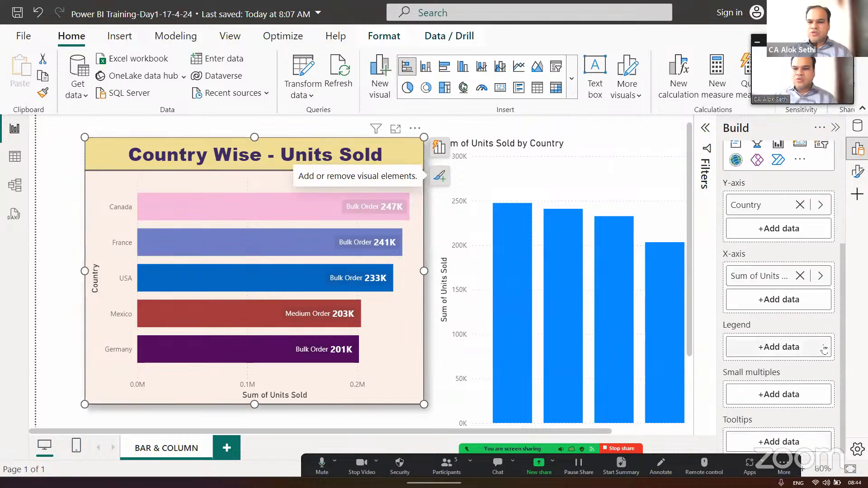
pyautogui.scroll(1, 825, 348)
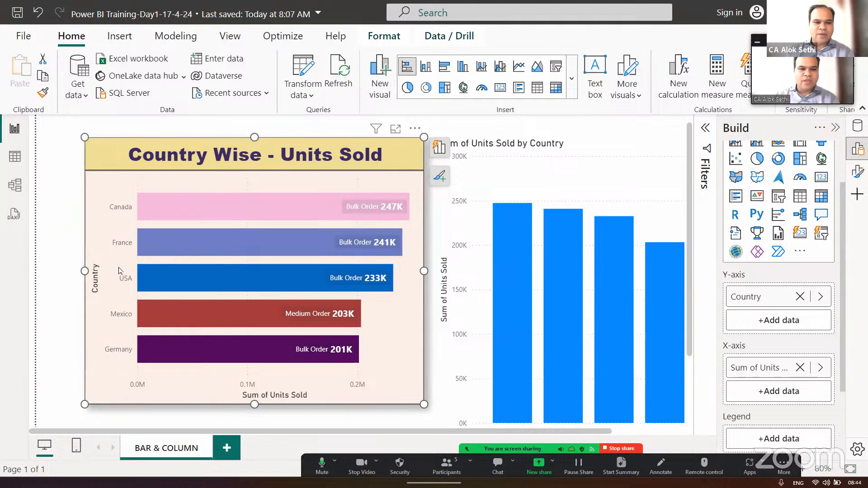
pyautogui.click(820, 297)
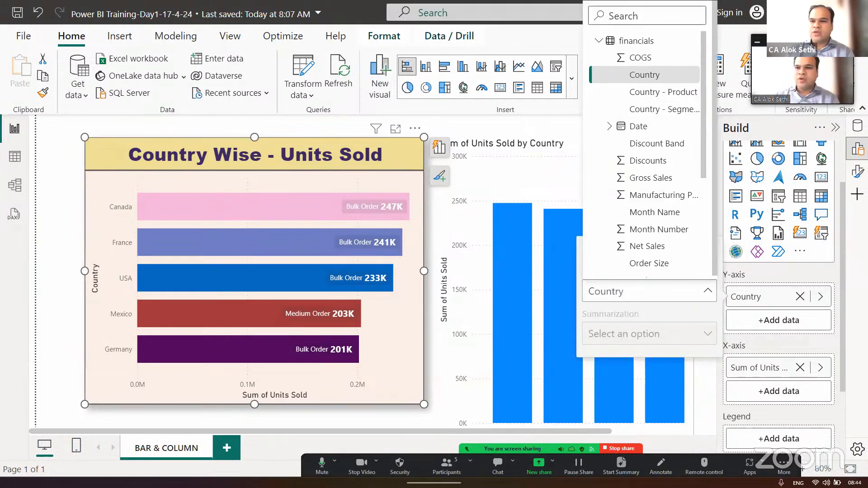
pyautogui.click(821, 297)
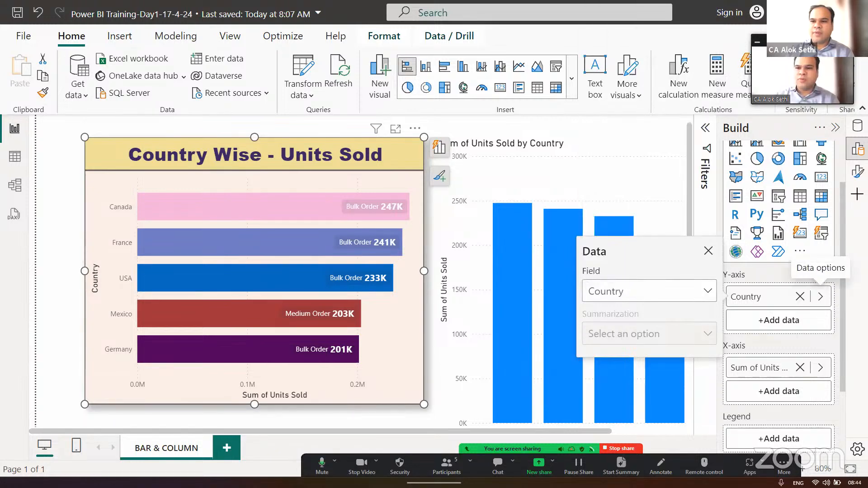
# - Make the bar chart's Y-axis values bold and set their font size to 11
pyautogui.click(857, 172)
pyautogui.click(686, 275)
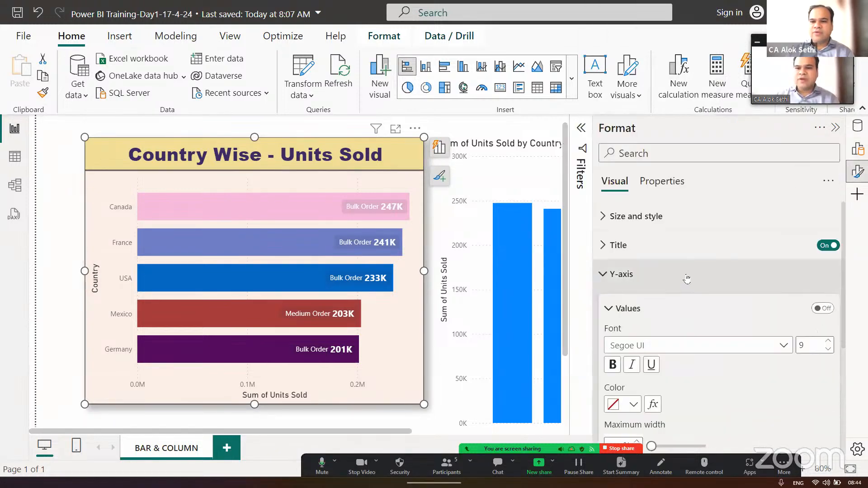
pyautogui.scroll(-2, 749, 324)
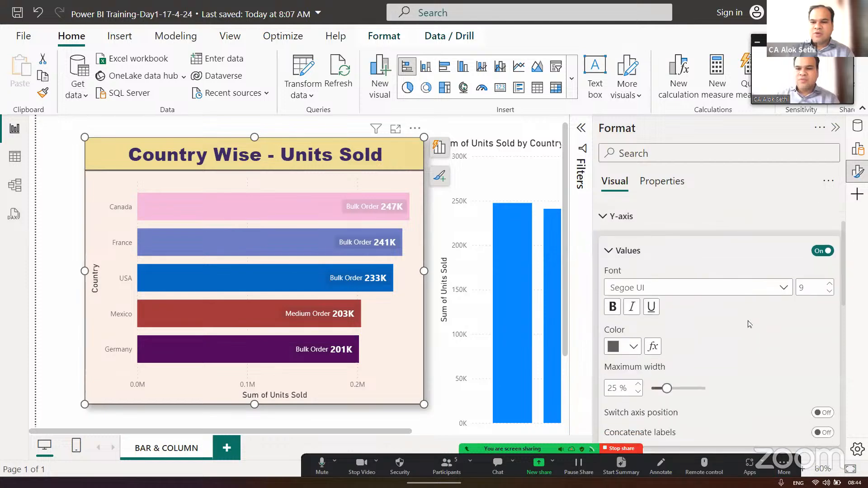
pyautogui.click(612, 307)
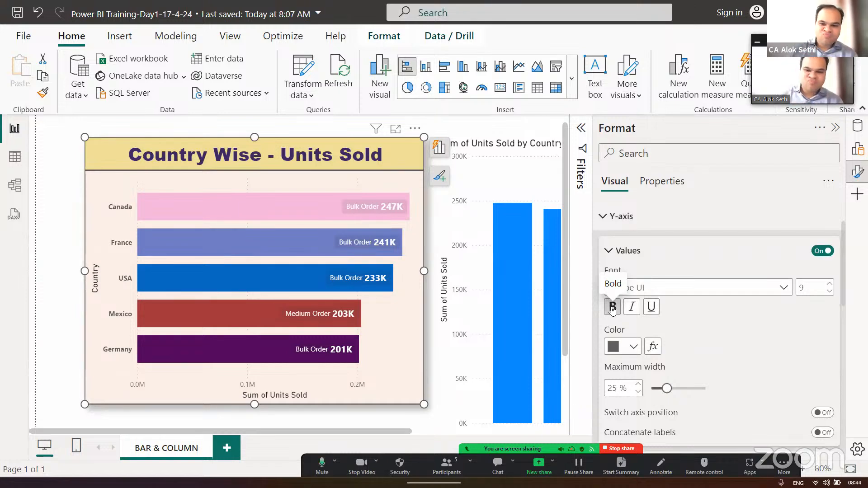
pyautogui.click(828, 284)
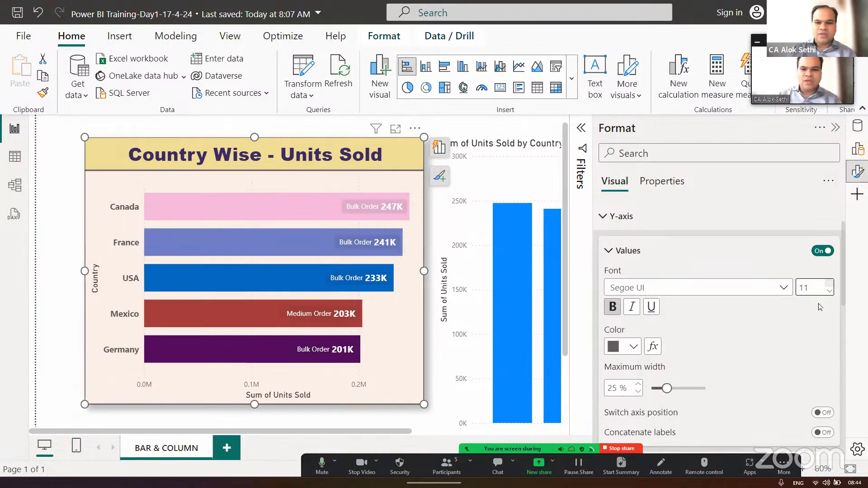
# - Set the minimum of the bar chart's X-axis range to 0
pyautogui.scroll(-8, 790, 352)
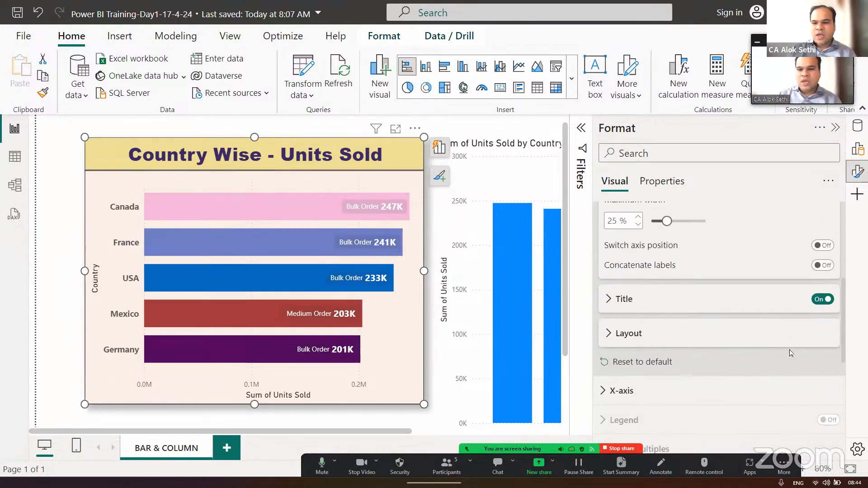
pyautogui.click(608, 324)
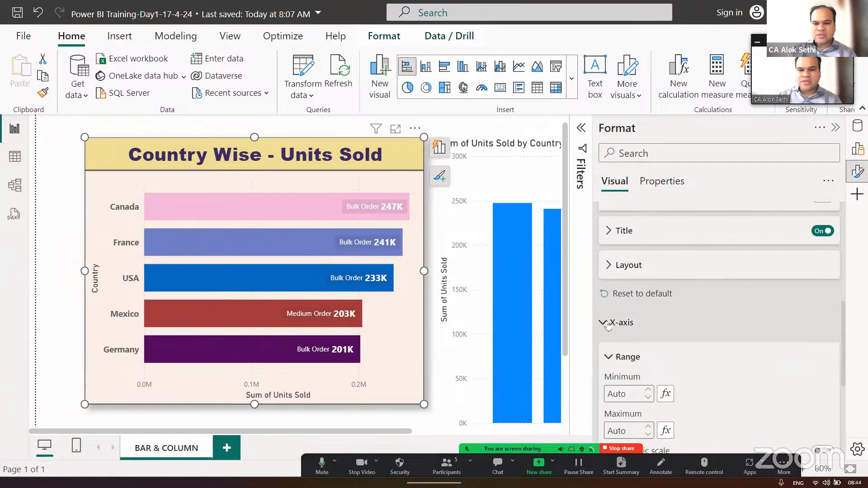
pyautogui.scroll(-3, 687, 362)
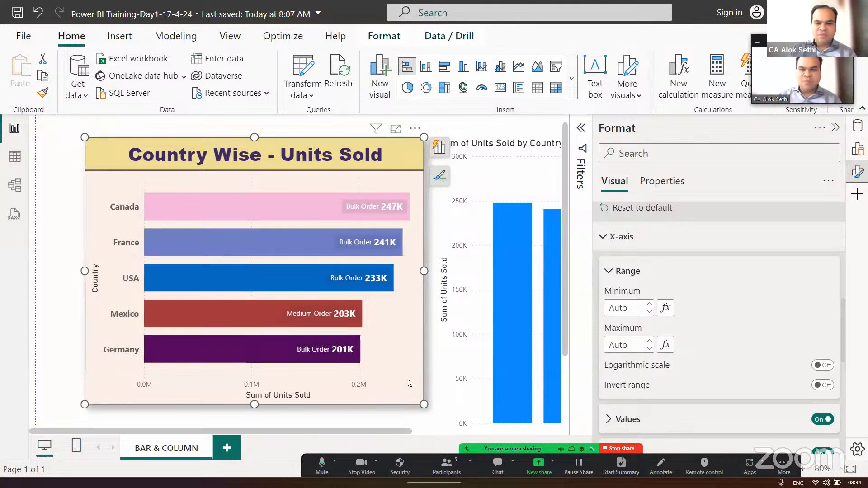
pyautogui.click(651, 307)
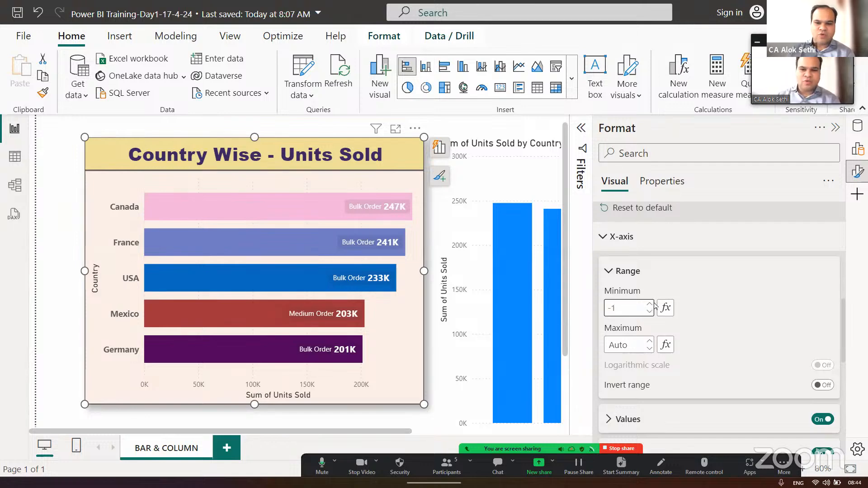
pyautogui.click(651, 305)
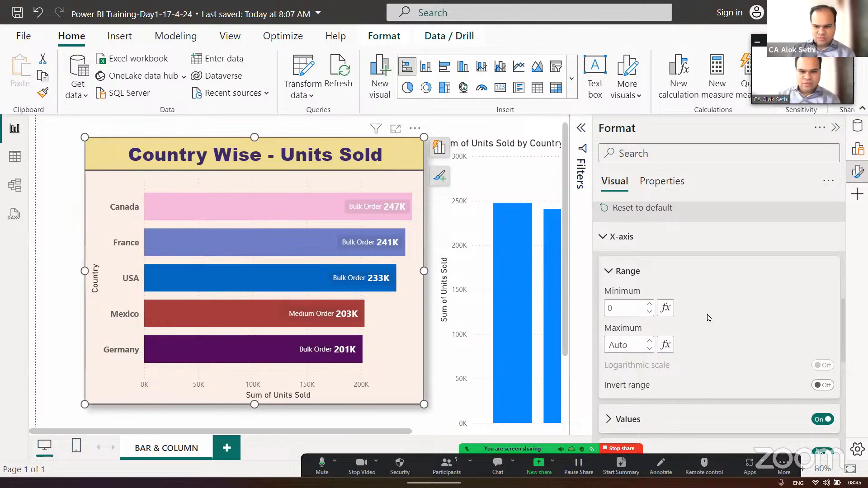
# - Try inverting the bar chart's X-axis range and switch the inversion back off
pyautogui.scroll(-3, 714, 326)
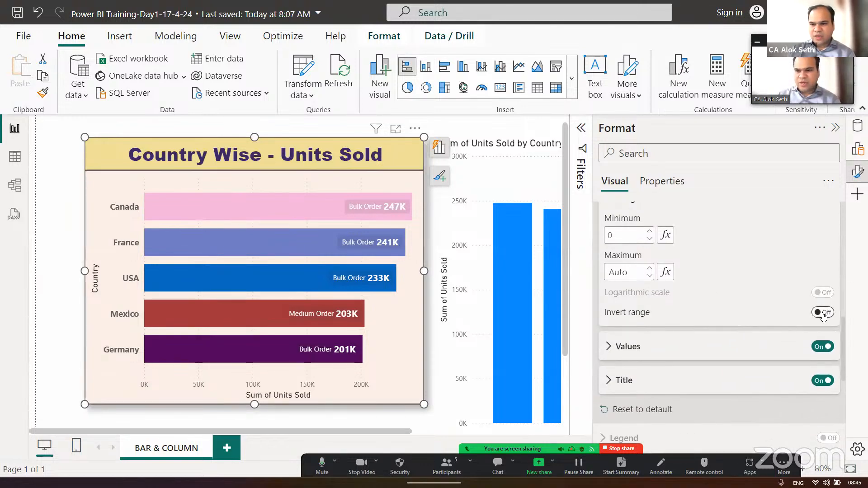
pyautogui.click(822, 313)
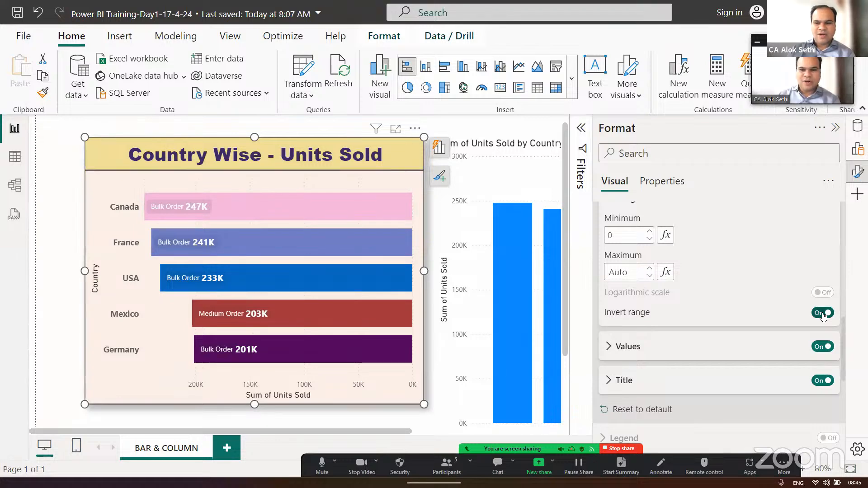
pyautogui.click(822, 313)
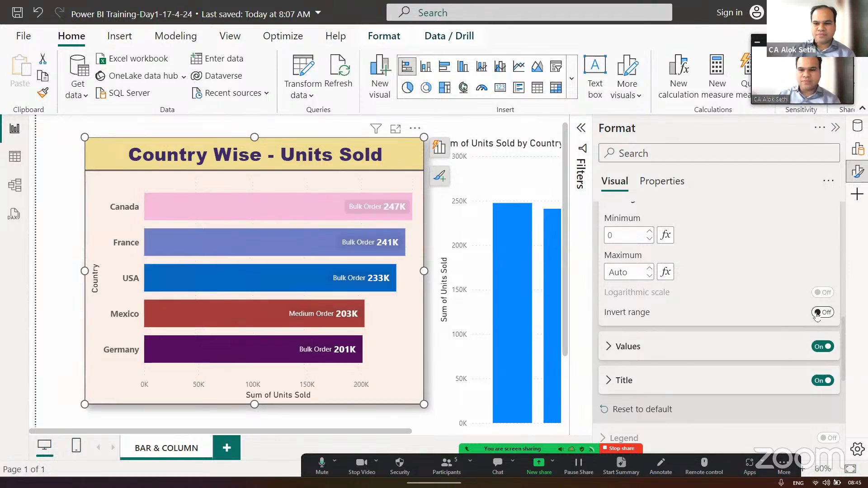
# - Review the bar chart's remaining visual formatting options and its general properties, and collapse the formatting options
pyautogui.scroll(-1, 790, 296)
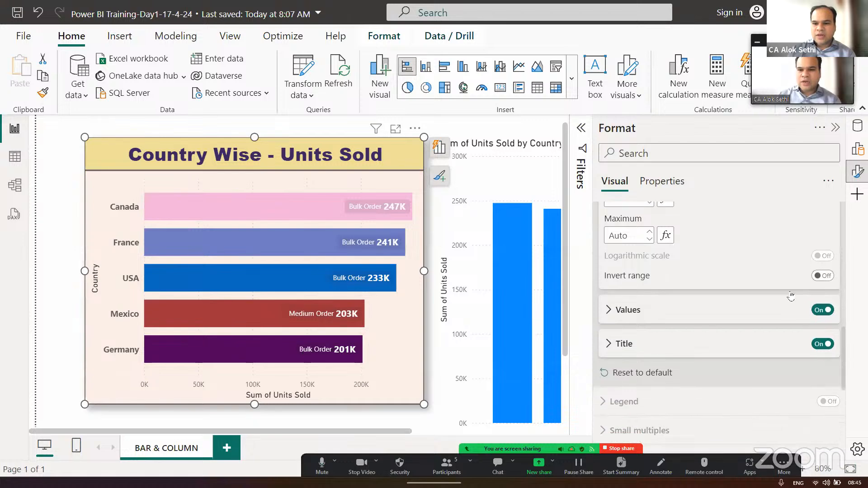
pyautogui.scroll(-5, 790, 297)
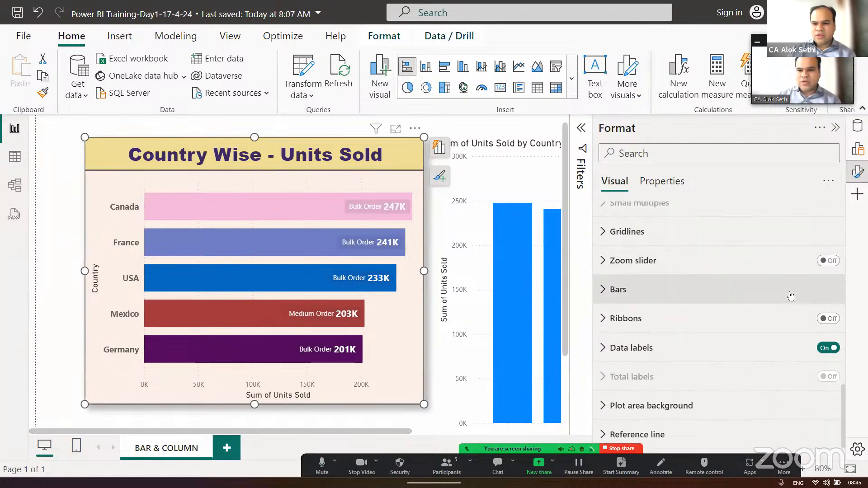
pyautogui.scroll(6, 791, 297)
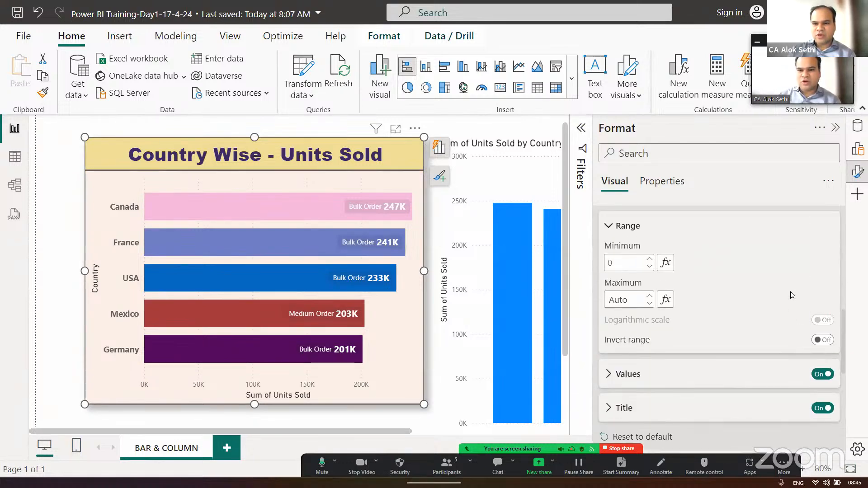
pyautogui.scroll(10, 791, 294)
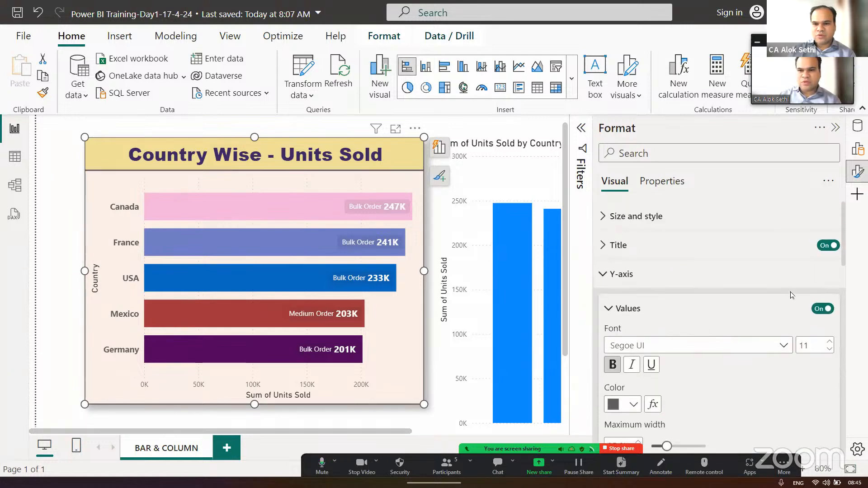
pyautogui.scroll(-3, 792, 295)
pyautogui.click(659, 182)
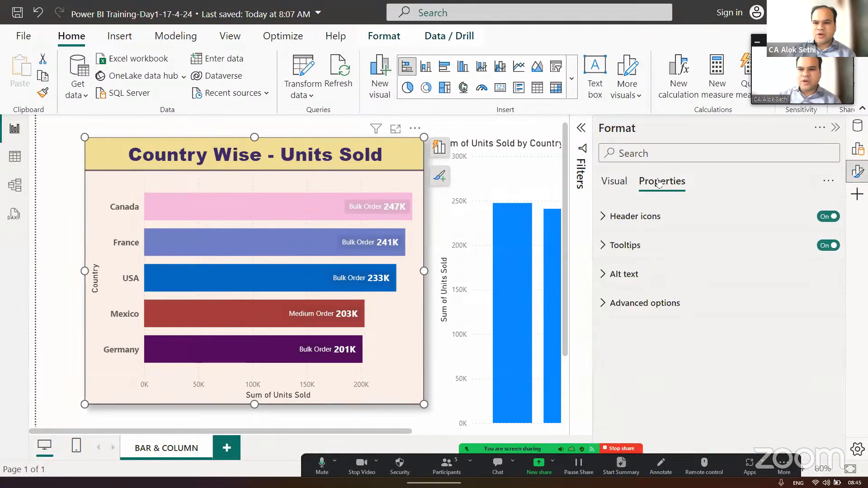
pyautogui.click(835, 128)
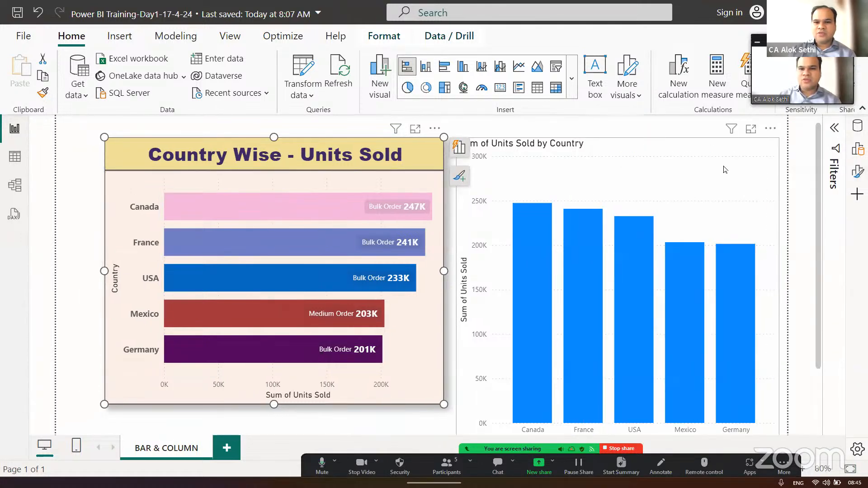
# - Inspect the data options of the X-axis Sum of Units Sold field, including the fields available to replace it
pyautogui.click(858, 150)
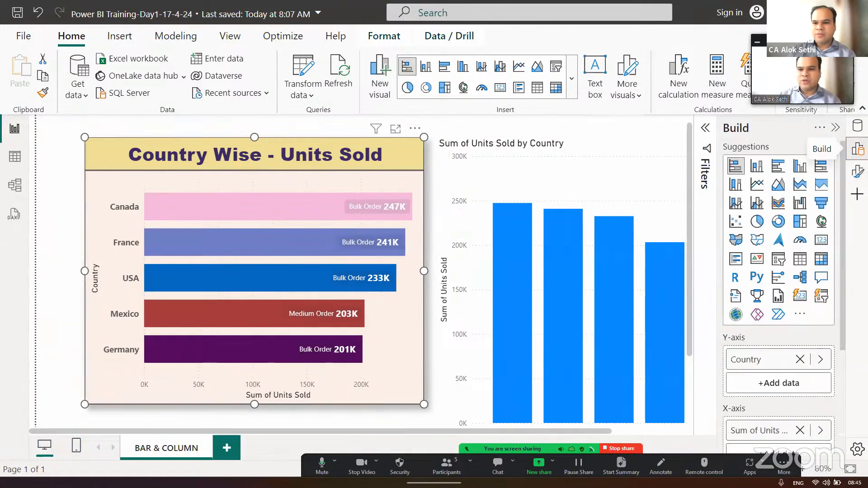
pyautogui.scroll(-3, 836, 251)
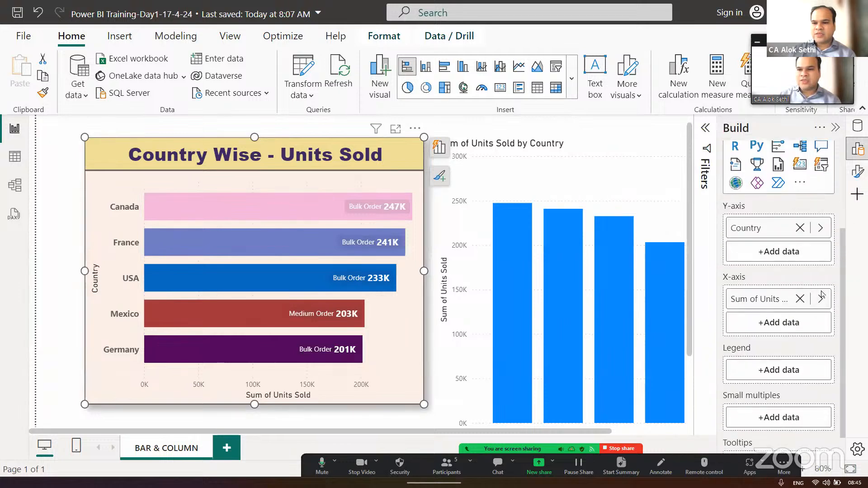
pyautogui.click(820, 299)
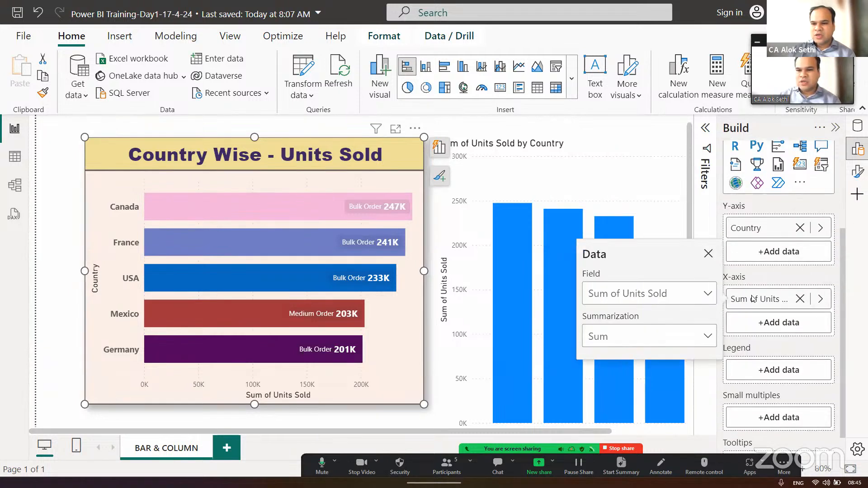
pyautogui.click(703, 299)
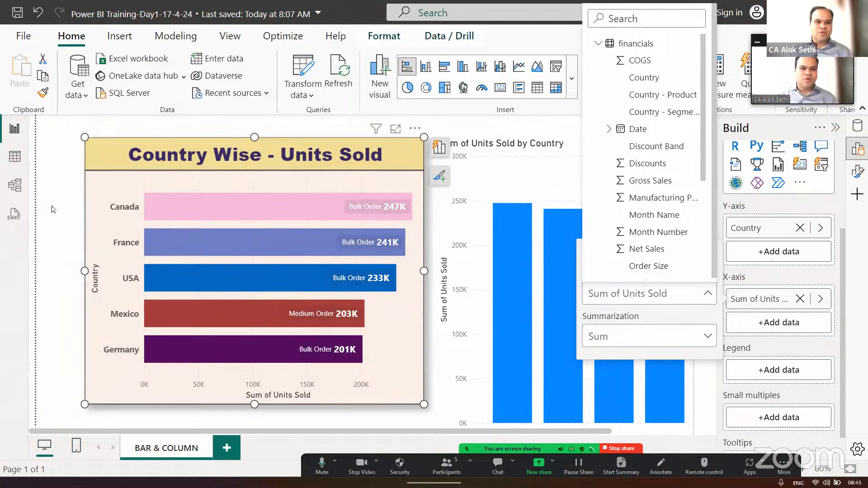
pyautogui.press('Escape')
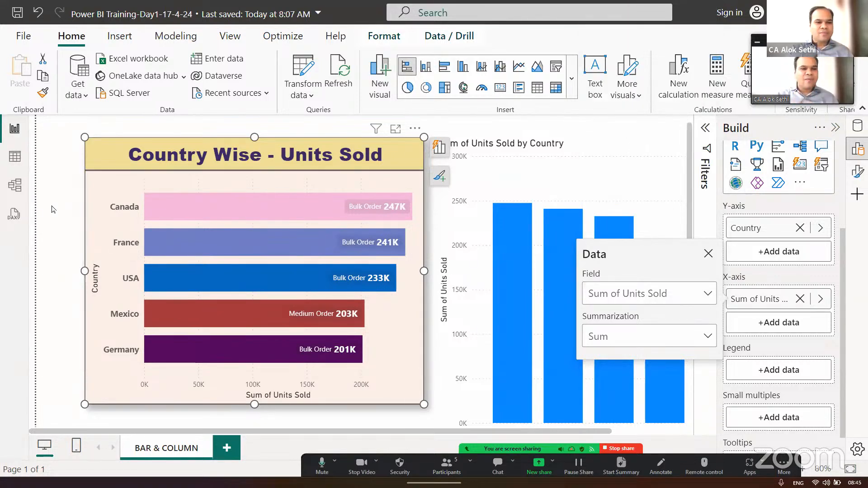
# - Check the actions available for the Canada bar and recheck the X-axis field's summarization options
pyautogui.rightClick(267, 207)
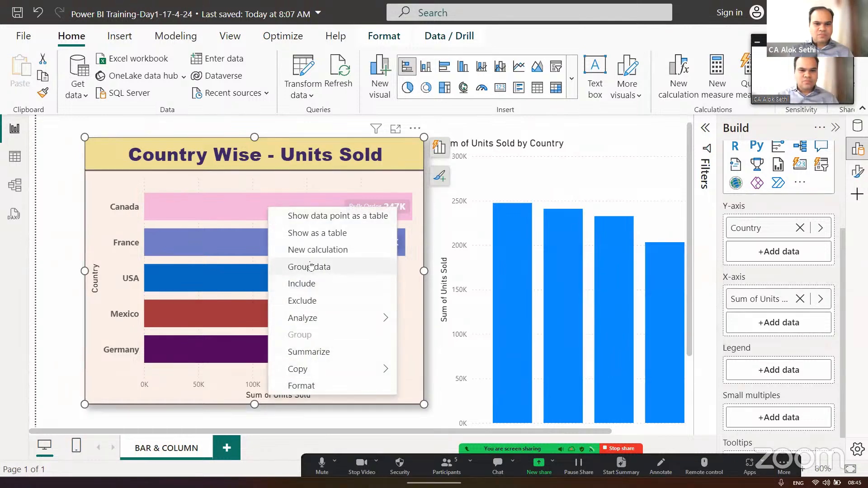
pyautogui.click(121, 184)
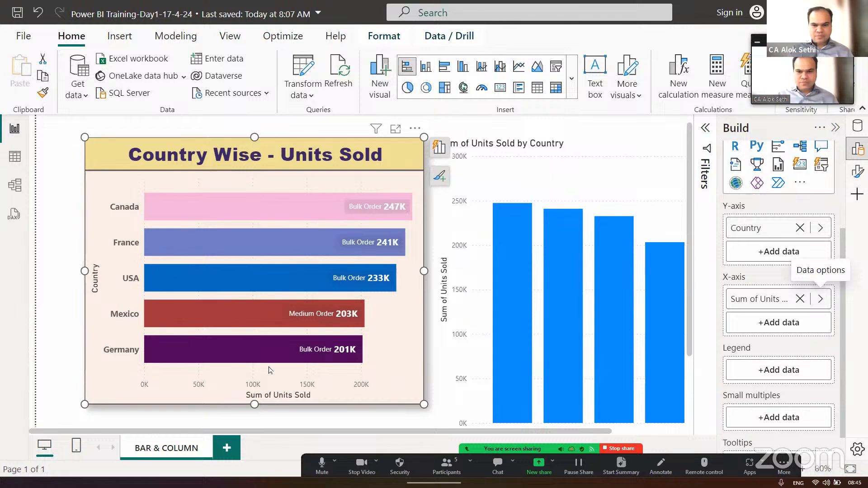
pyautogui.scroll(-1, 756, 398)
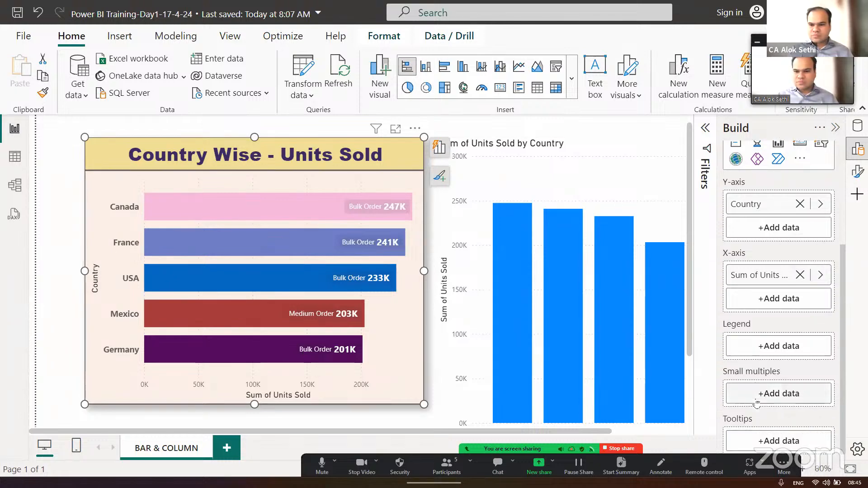
pyautogui.scroll(3, 763, 397)
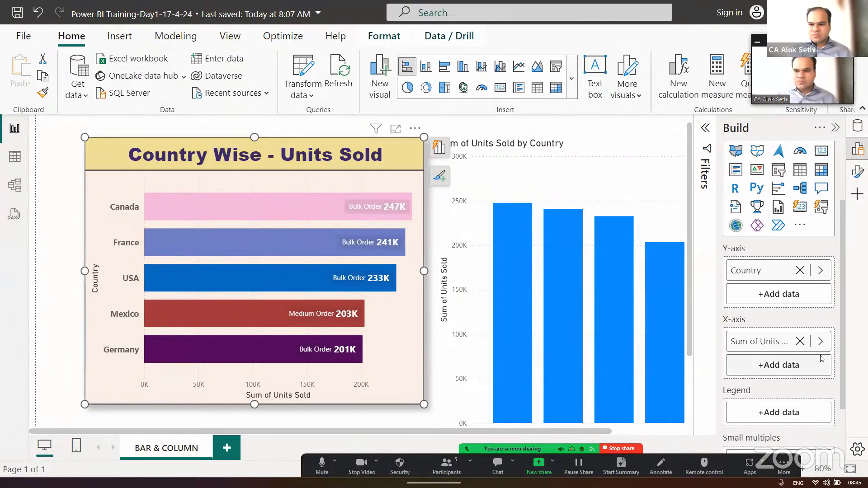
pyautogui.click(819, 342)
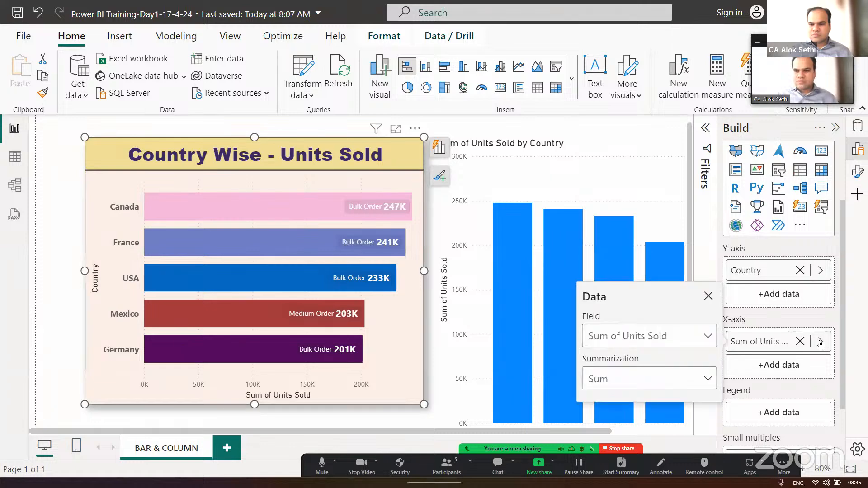
pyautogui.click(708, 296)
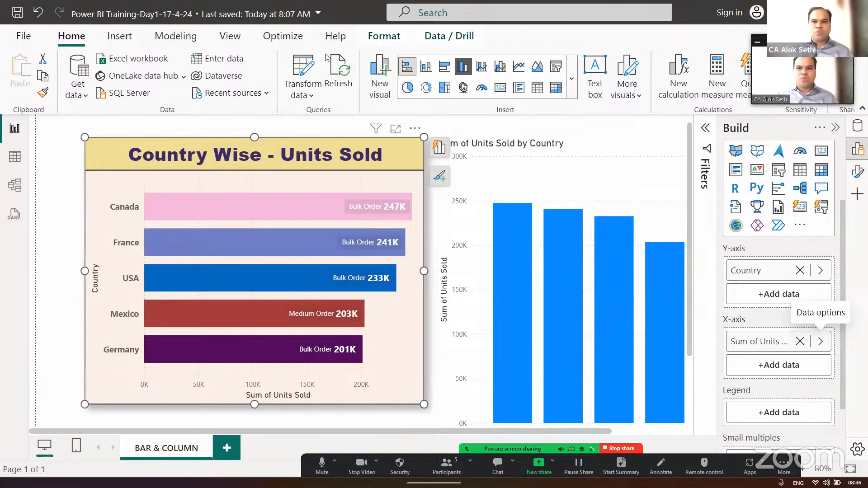
pyautogui.click(121, 38)
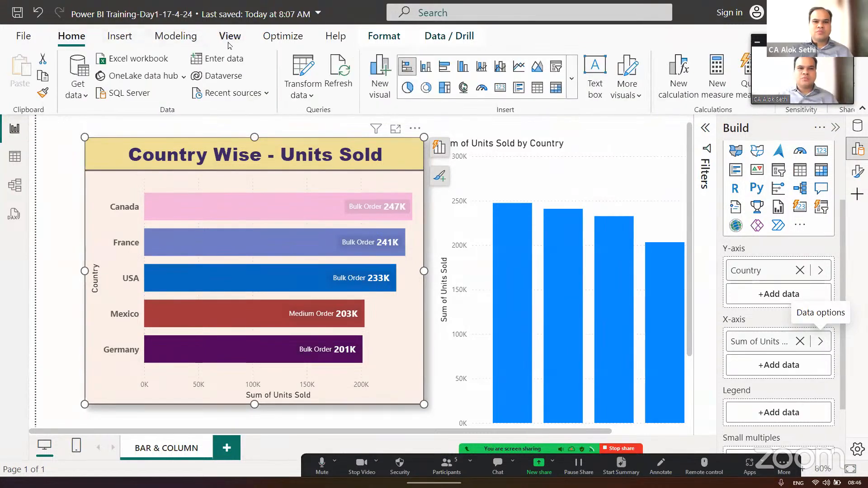
pyautogui.click(378, 44)
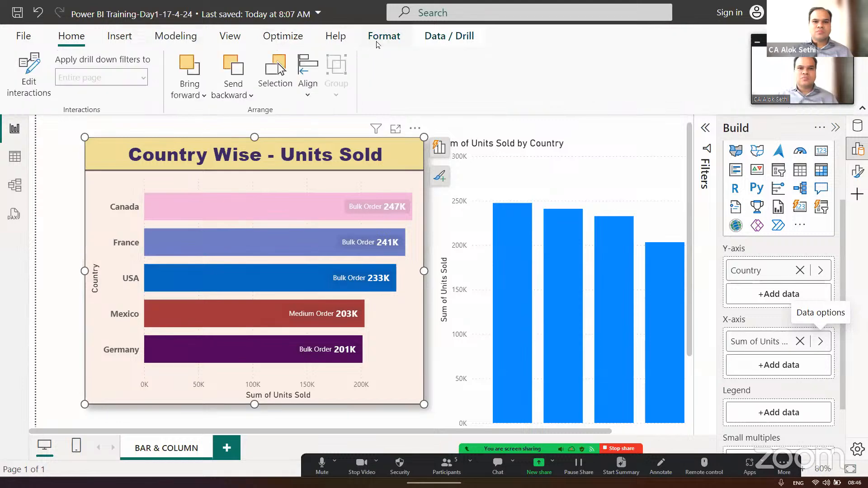
pyautogui.click(434, 40)
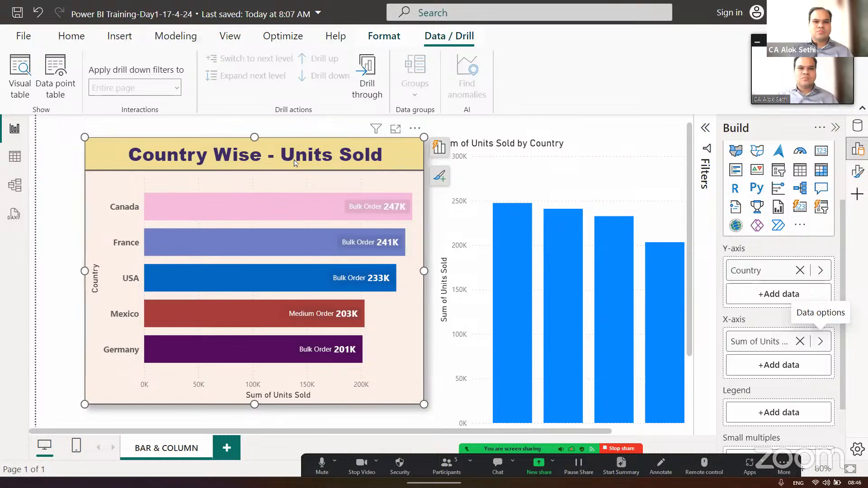
# - Check which filters affect the bar chart and show its Country and Sum of Units Sold filters
pyautogui.click(376, 130)
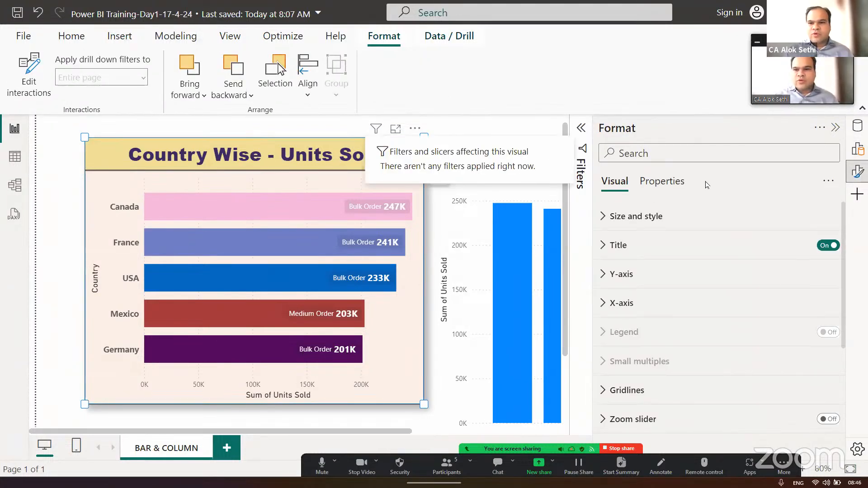
pyautogui.click(581, 129)
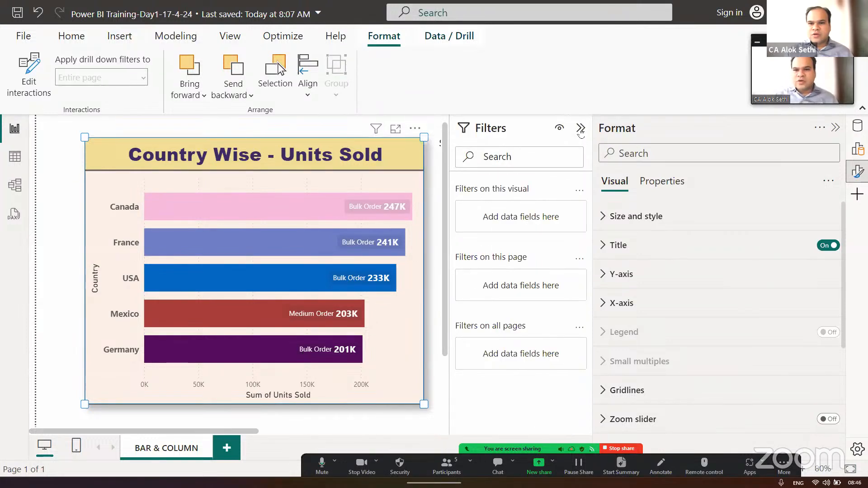
pyautogui.scroll(-1, 568, 235)
pyautogui.scroll(1, 568, 234)
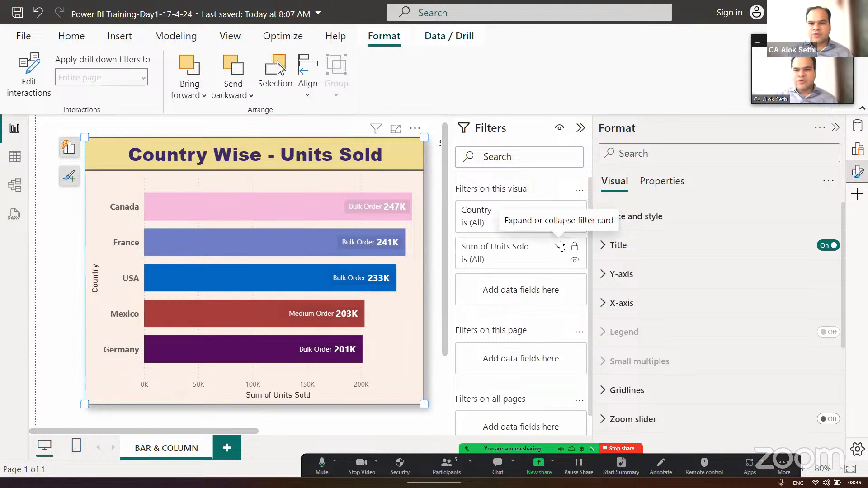
# - Examine the bar chart's Sum of Units Sold filter, including its available comparison conditions, and collapse the filters
pyautogui.click(559, 246)
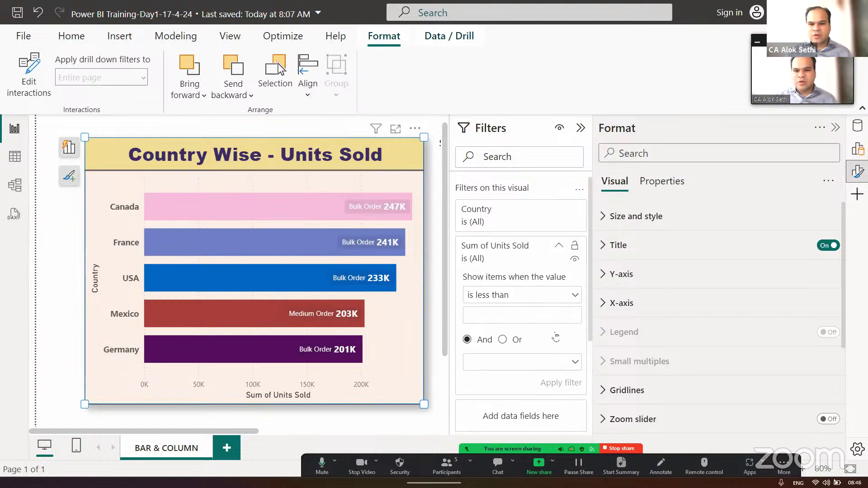
pyautogui.scroll(-3, 555, 335)
pyautogui.scroll(3, 556, 335)
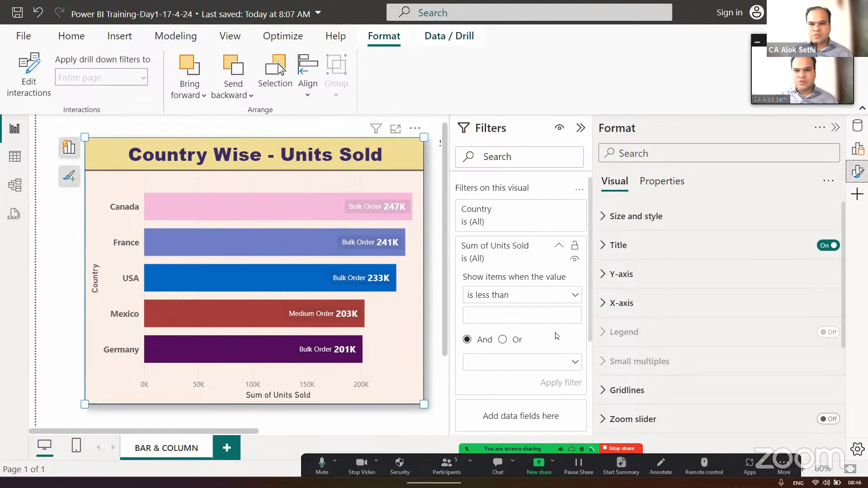
pyautogui.click(576, 296)
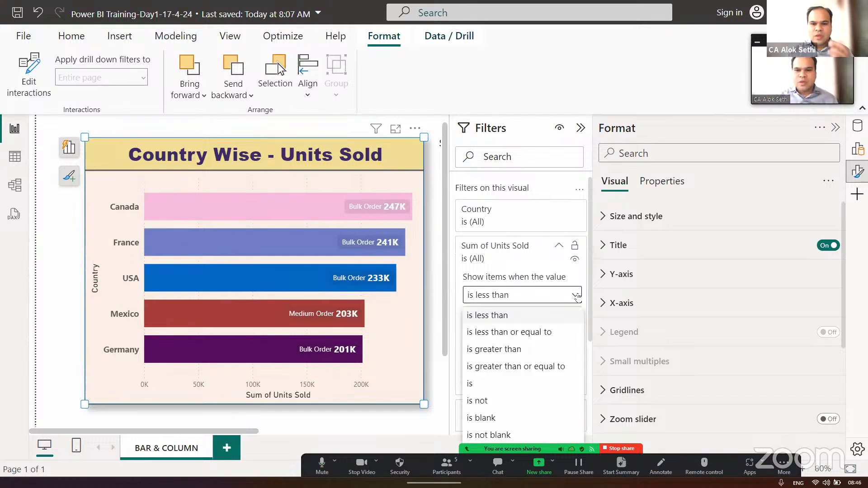
pyautogui.click(576, 296)
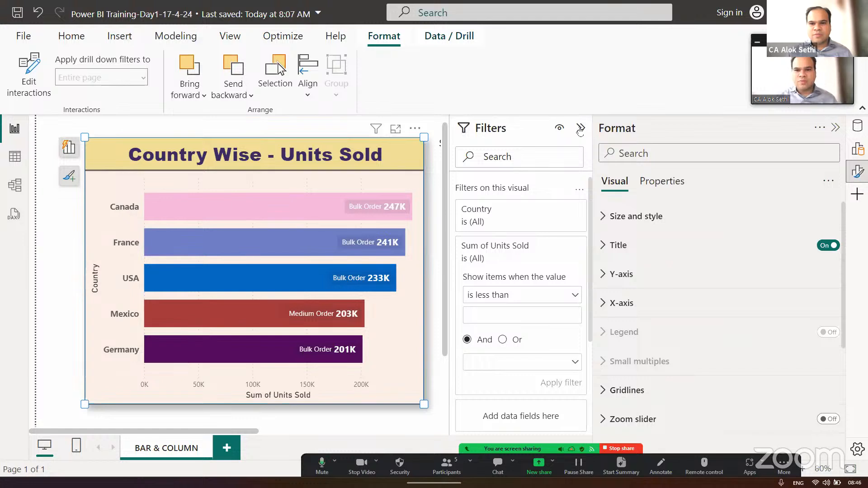
pyautogui.scroll(-3, 538, 332)
pyautogui.scroll(3, 538, 332)
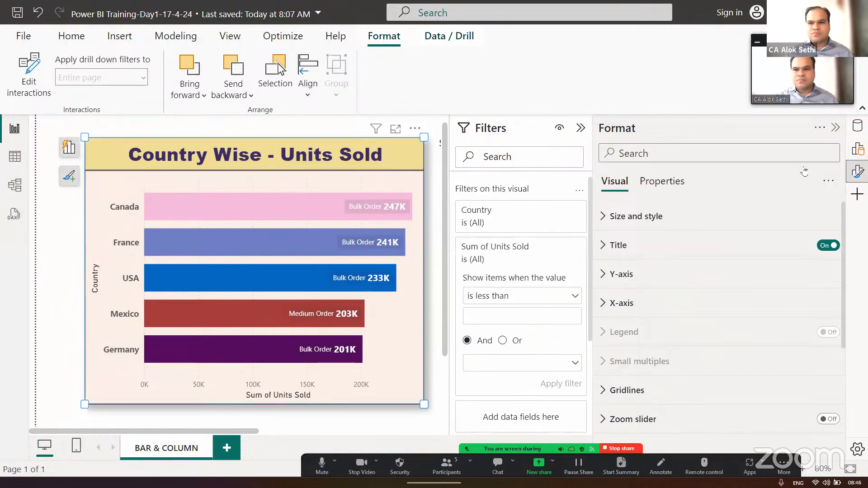
pyautogui.click(580, 129)
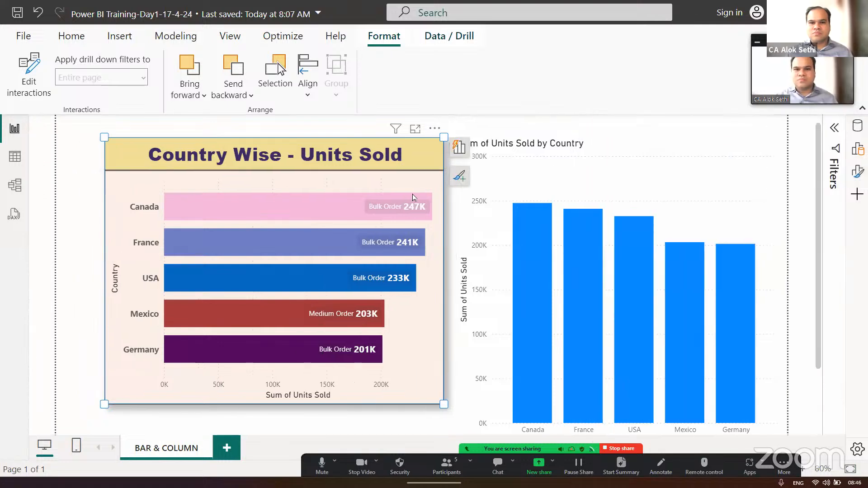
# - Check which elements can be added to the bar chart and review its full formatting options, including the bar settings
pyautogui.click(457, 177)
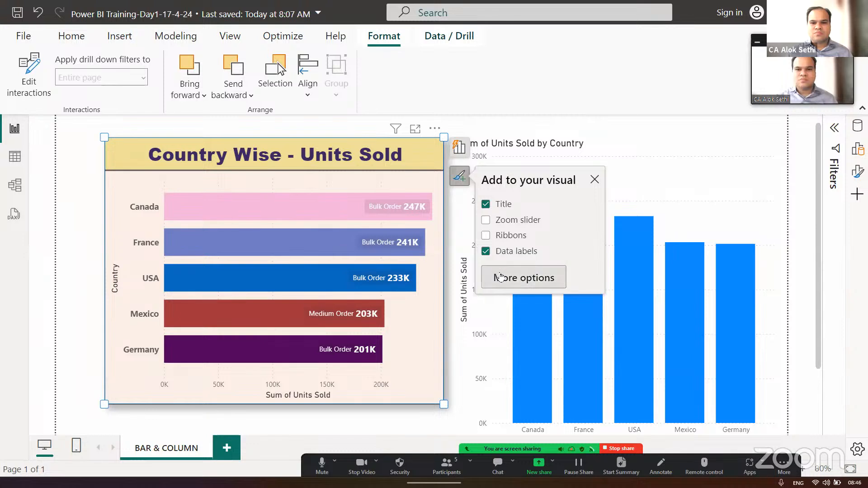
pyautogui.click(502, 277)
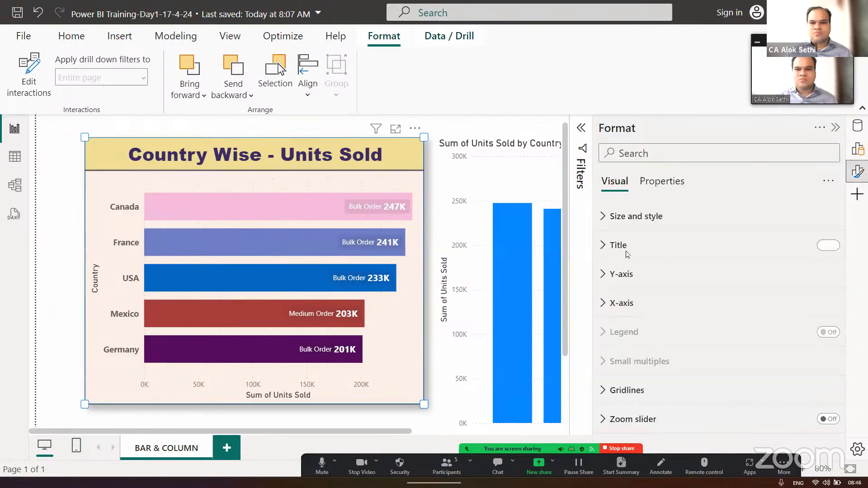
pyautogui.scroll(-3, 633, 326)
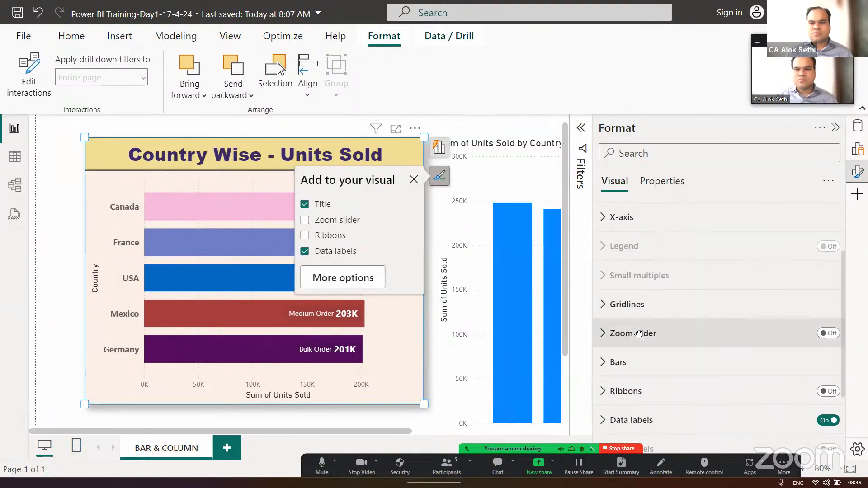
pyautogui.click(610, 308)
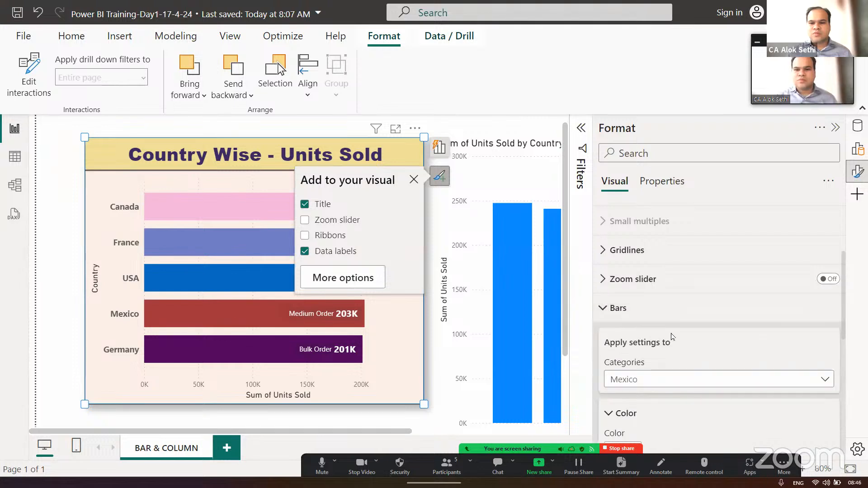
pyautogui.scroll(-5, 661, 346)
pyautogui.scroll(-3, 672, 338)
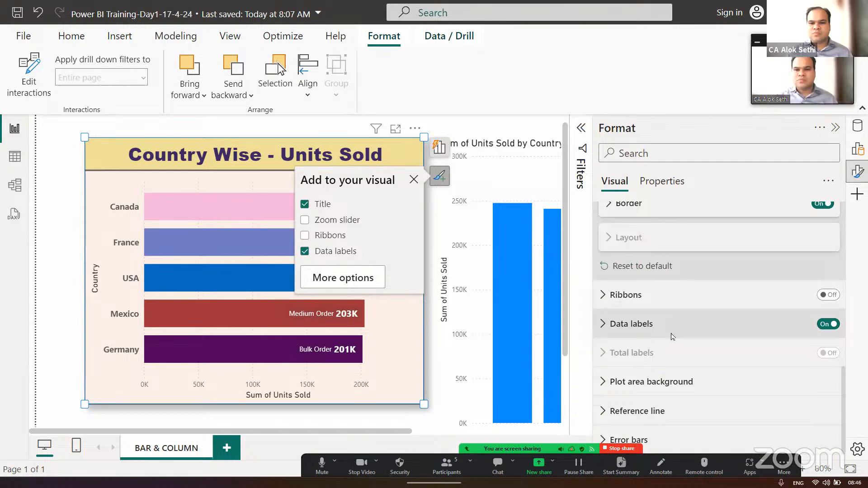
# - Add a reference line to the bar chart and set its type to Constant line
pyautogui.click(605, 411)
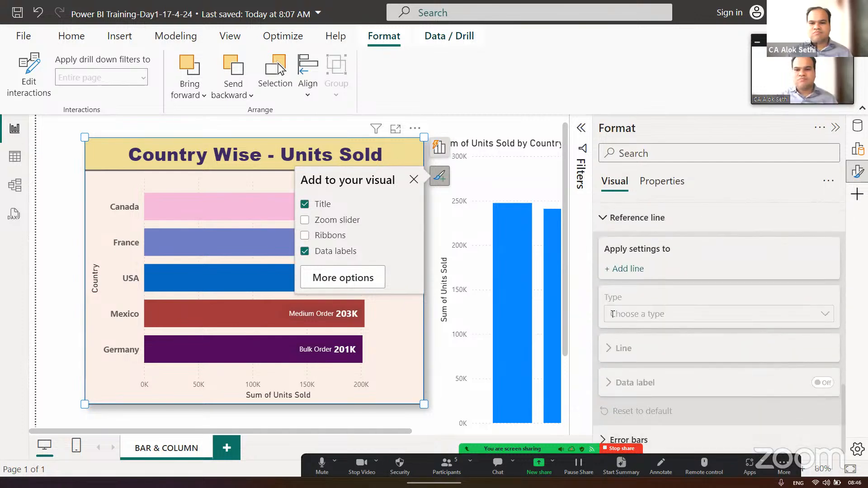
pyautogui.click(614, 269)
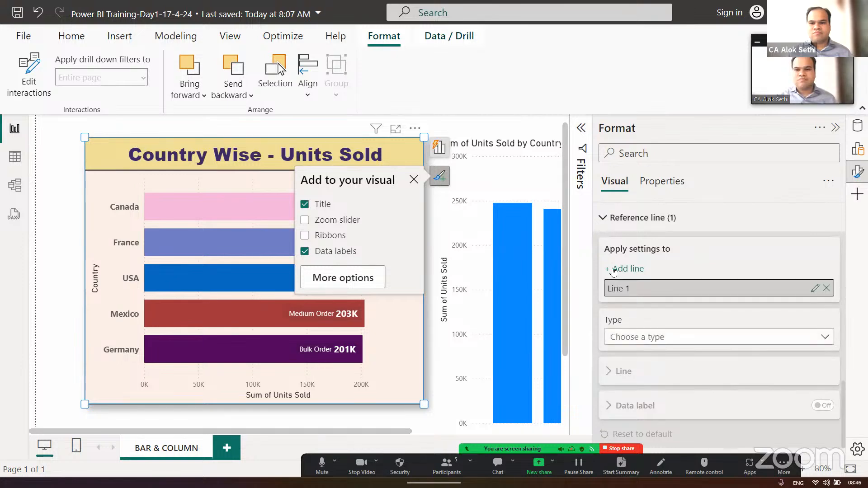
pyautogui.click(660, 332)
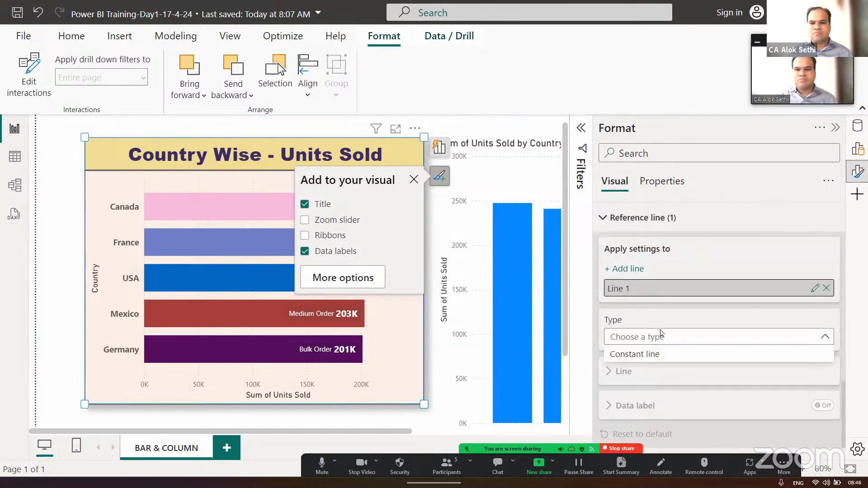
pyautogui.click(665, 357)
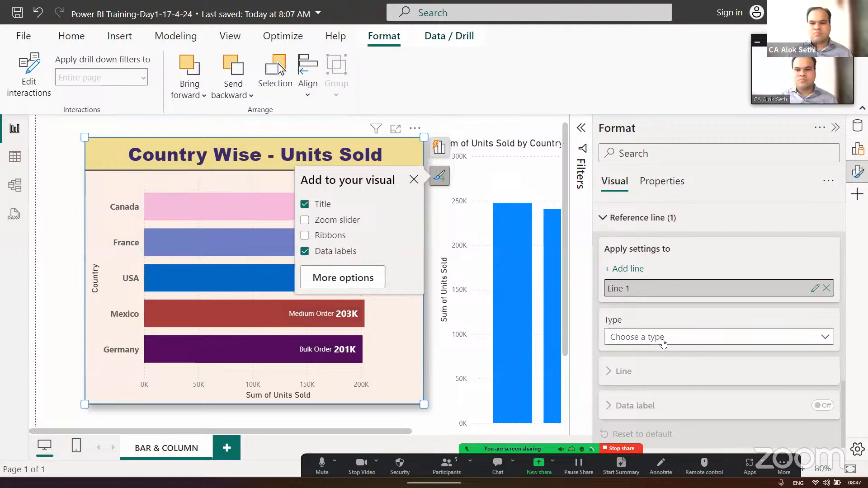
pyautogui.click(713, 337)
pyautogui.click(656, 355)
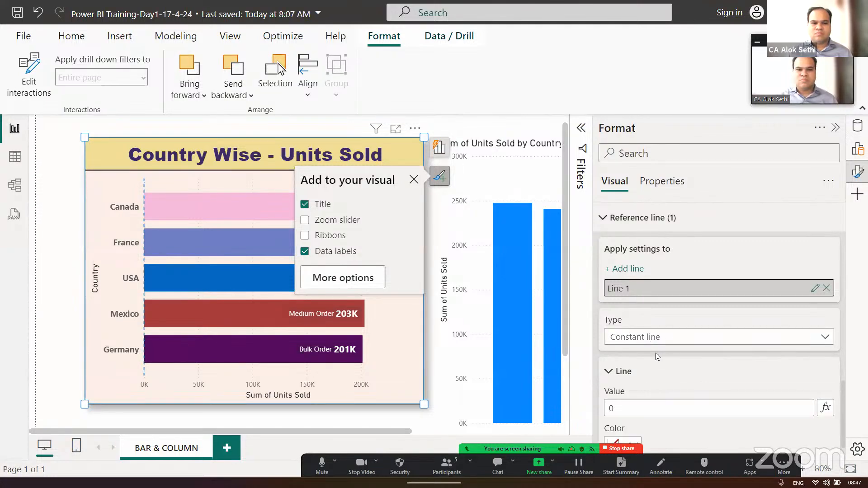
pyautogui.click(650, 345)
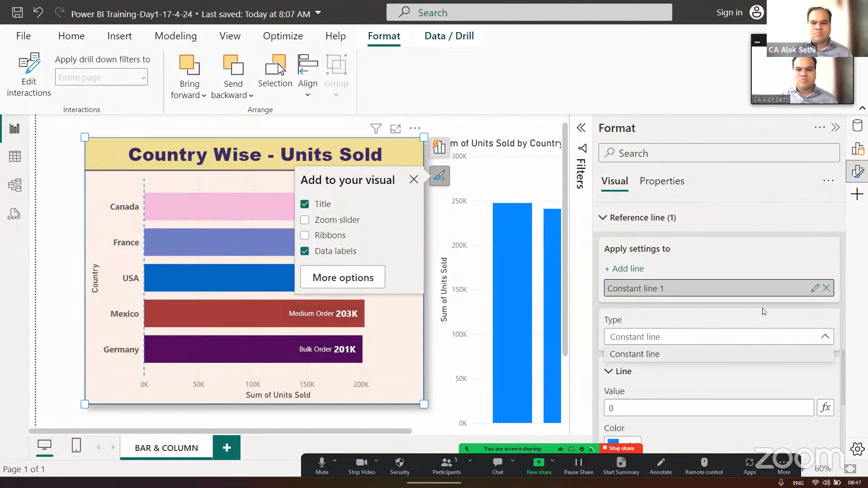
# - Delete the constant line from the bar chart and close its formatting options
pyautogui.click(830, 291)
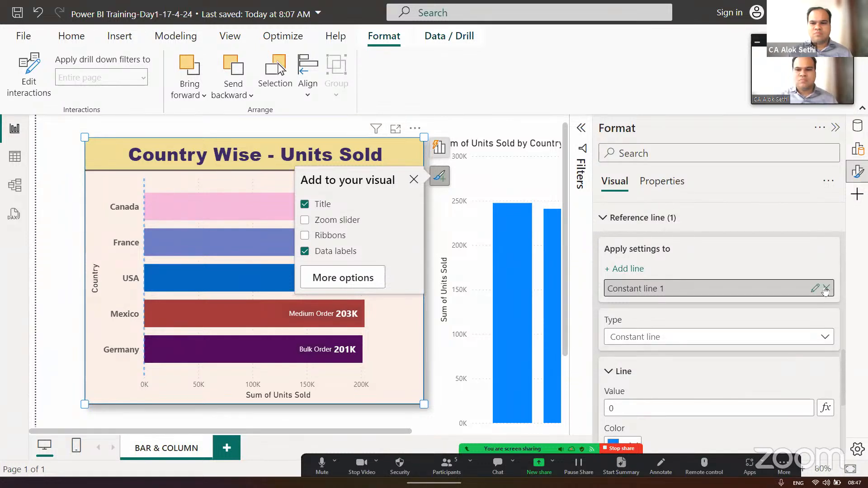
pyautogui.click(825, 289)
pyautogui.click(414, 180)
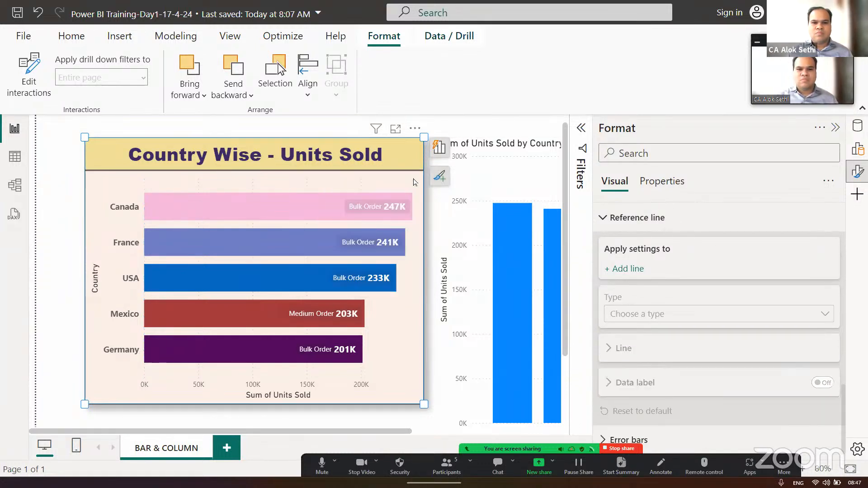
pyautogui.click(835, 129)
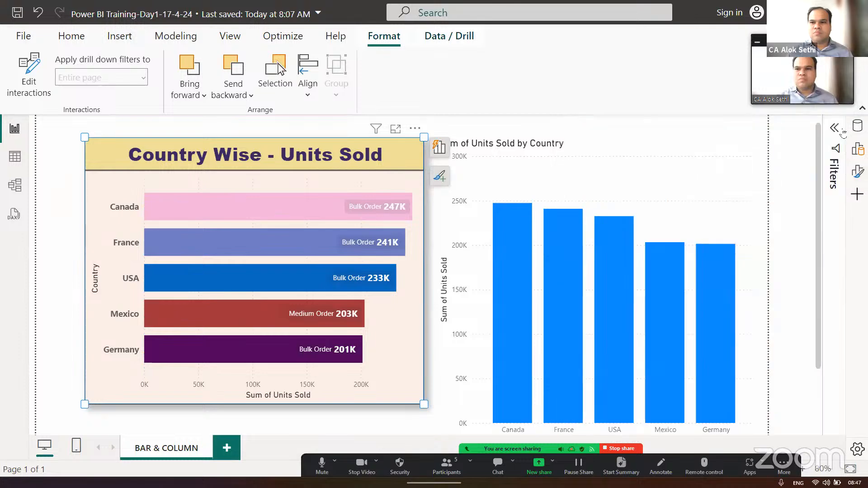
# - Select the Units Sold field of the financials table and set its sort-by column to Units Sold
pyautogui.click(858, 126)
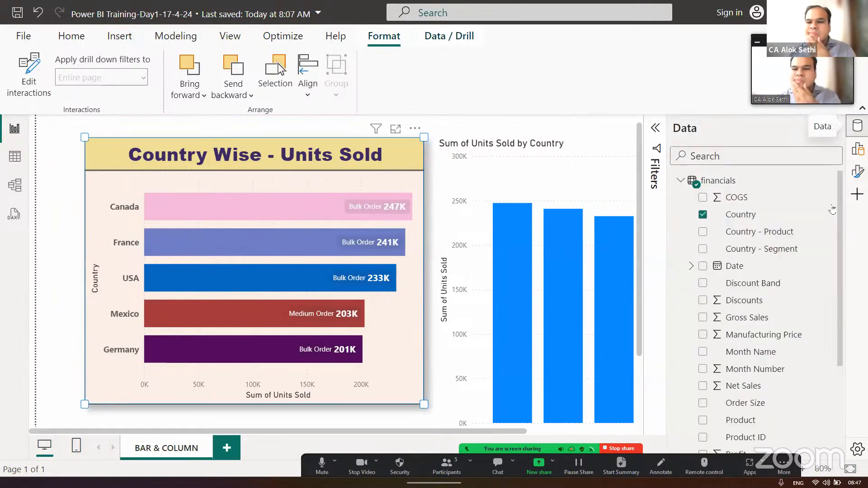
pyautogui.scroll(-2, 832, 209)
pyautogui.scroll(-1, 832, 209)
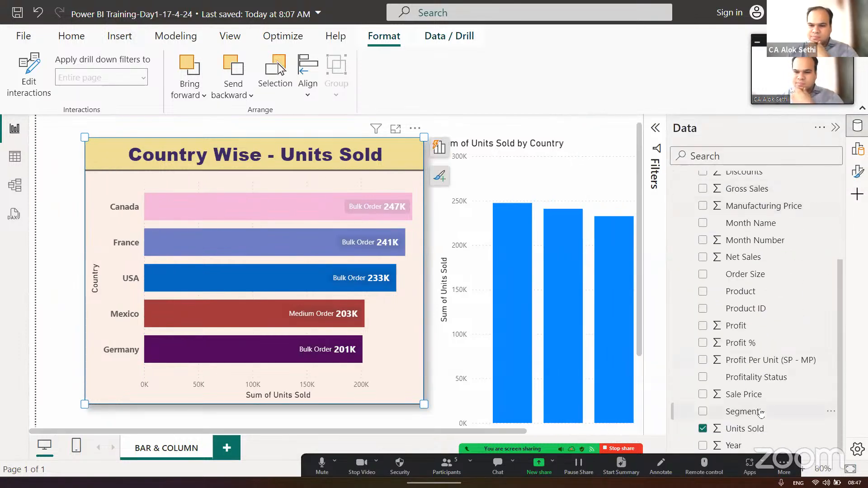
pyautogui.click(778, 433)
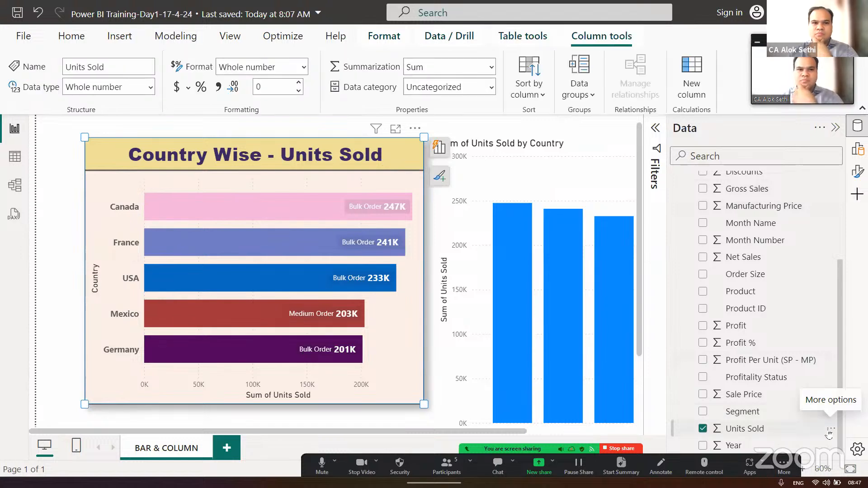
pyautogui.click(539, 96)
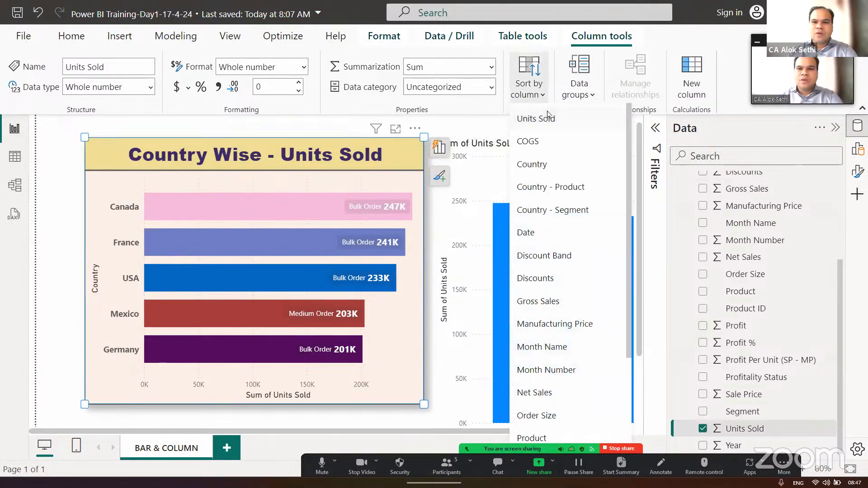
pyautogui.click(551, 121)
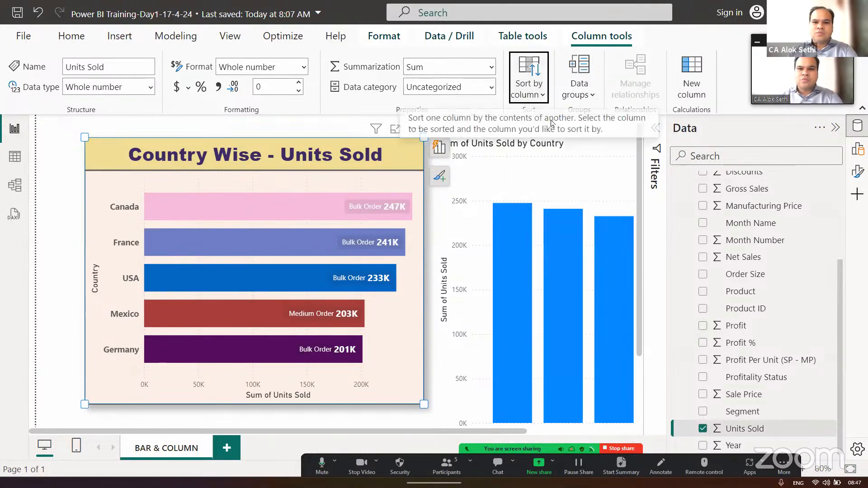
# - Review the columns available for sorting the Units Sold field and reapply Units Sold as the sort-by column
pyautogui.click(537, 89)
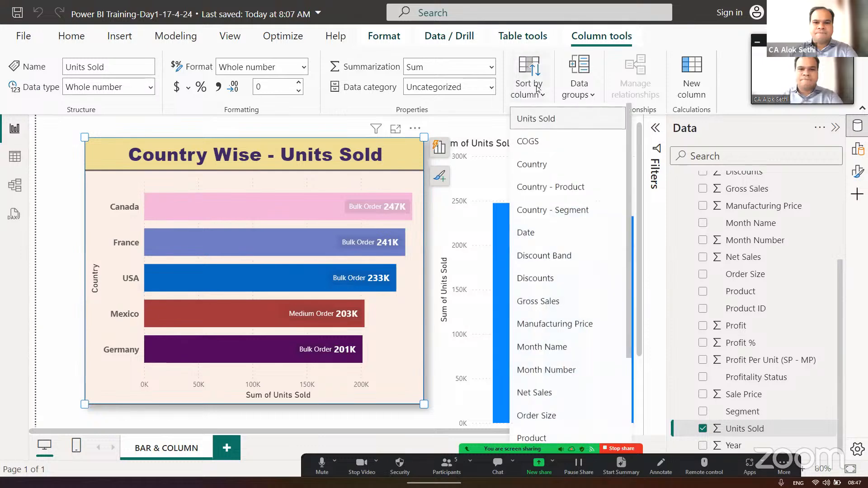
pyautogui.click(537, 119)
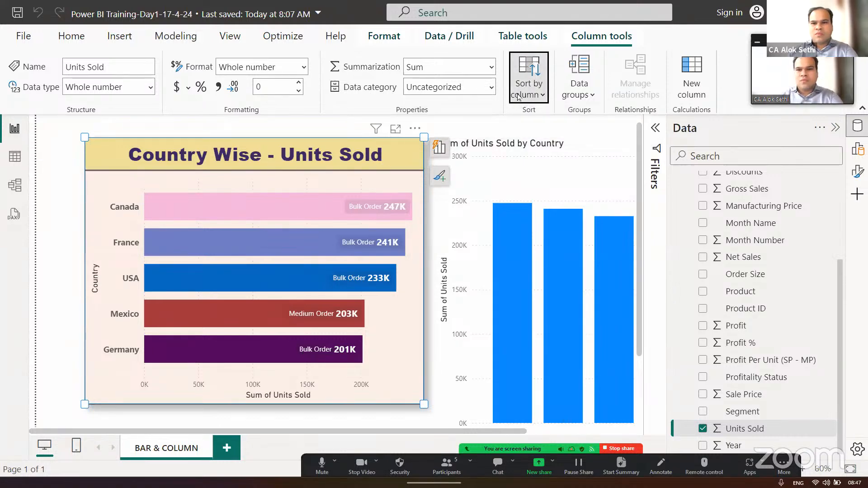
pyautogui.click(521, 75)
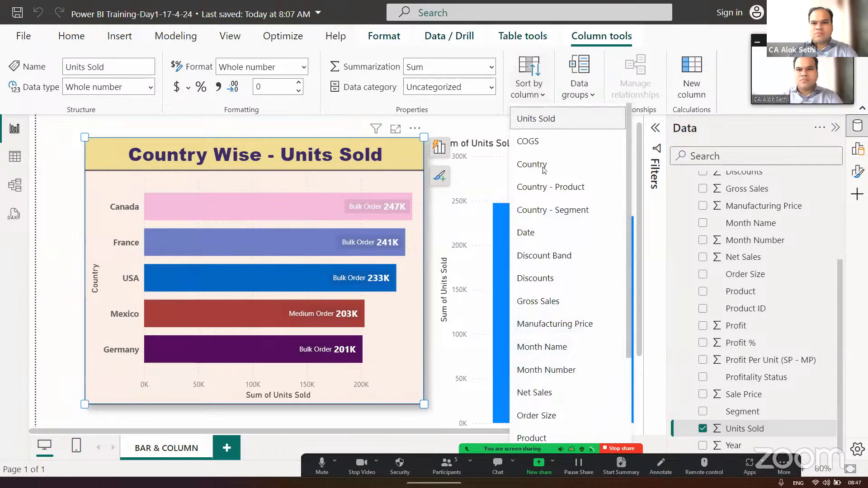
pyautogui.scroll(-3, 544, 213)
pyautogui.scroll(3, 544, 214)
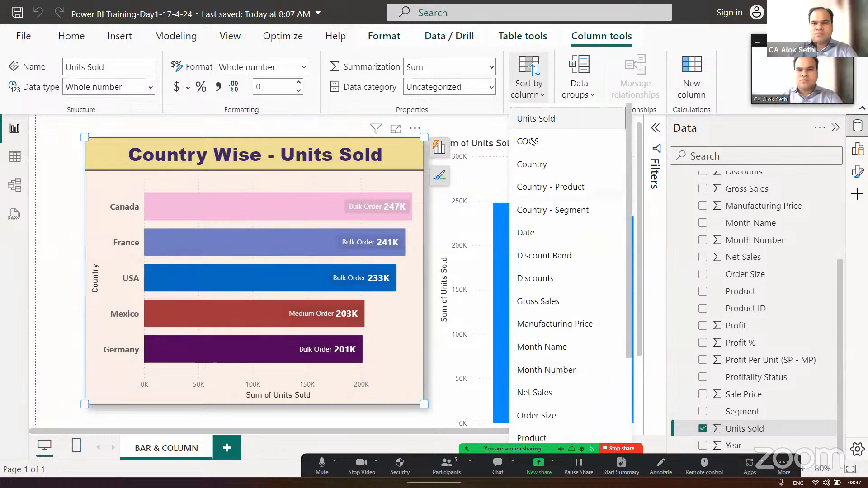
pyautogui.click(531, 124)
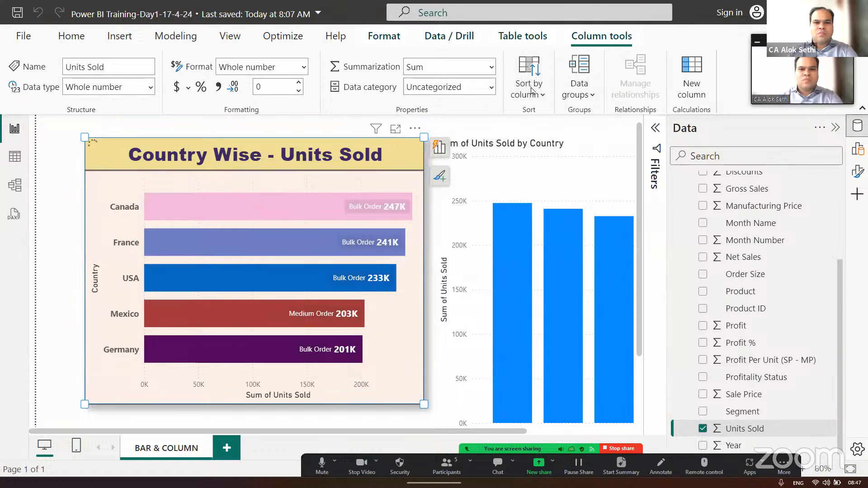
# - Try to sort the Units Sold column by Country
pyautogui.click(532, 90)
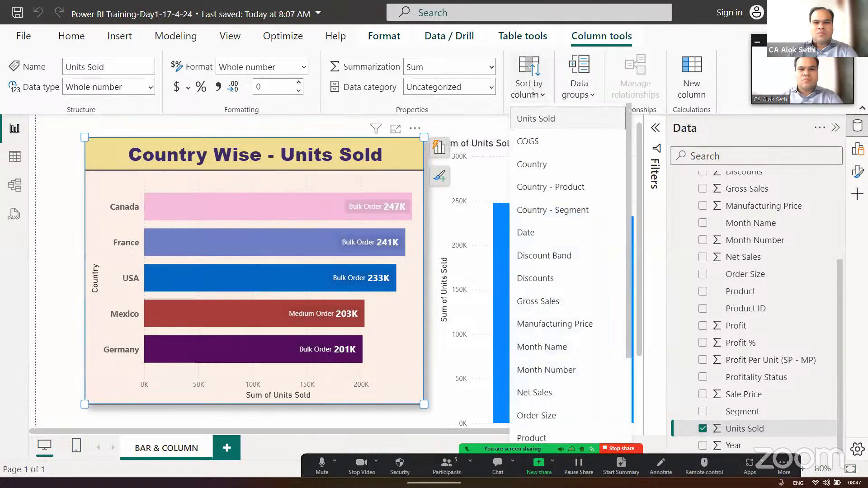
pyautogui.click(533, 165)
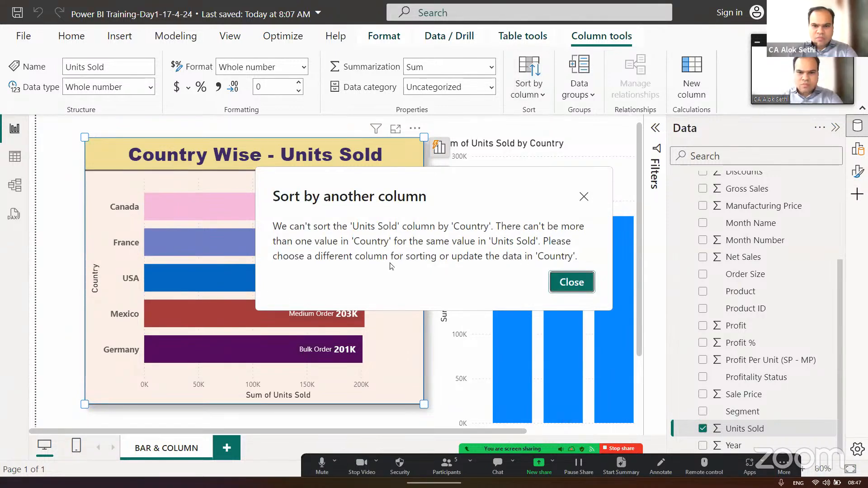
pyautogui.click(583, 198)
# - Sort the financials data table by the Units Sold column in descending order
pyautogui.click(521, 34)
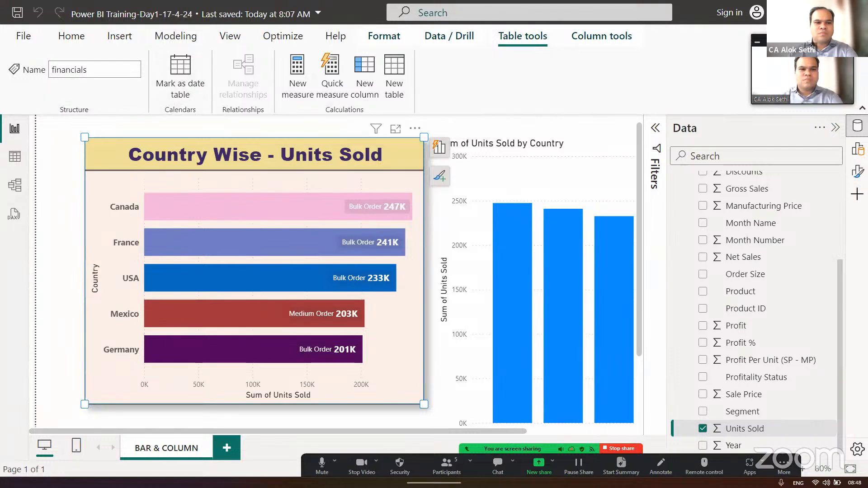
pyautogui.click(15, 157)
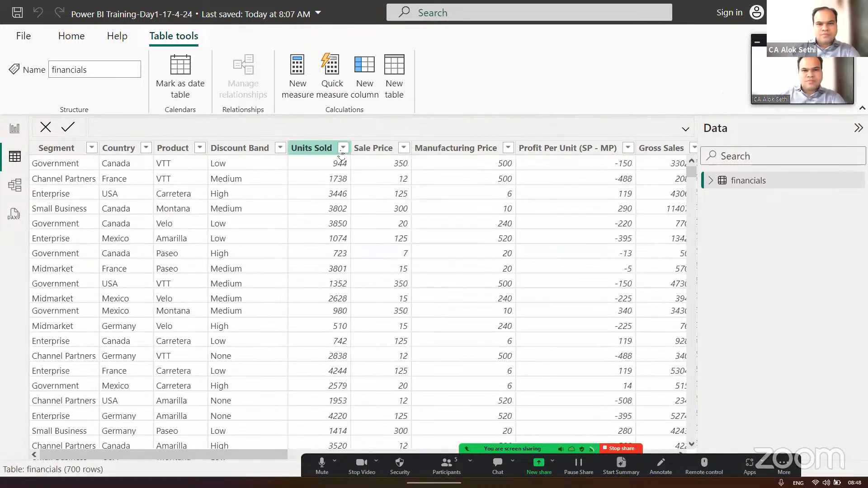
pyautogui.click(342, 151)
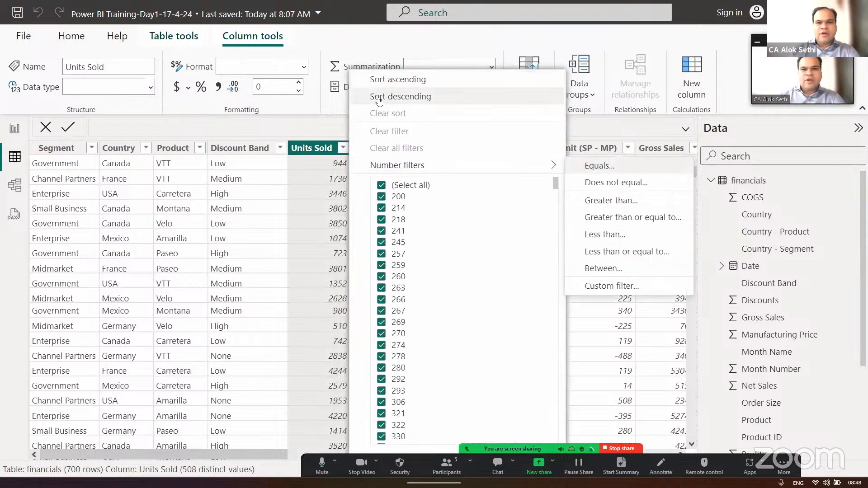
pyautogui.click(379, 96)
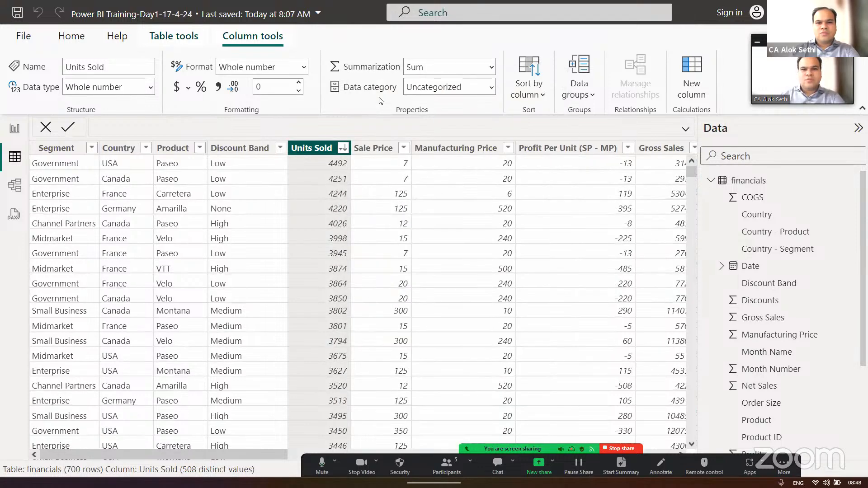
# - Change the Units Sold column sort to ascending and return to the report view
pyautogui.click(342, 148)
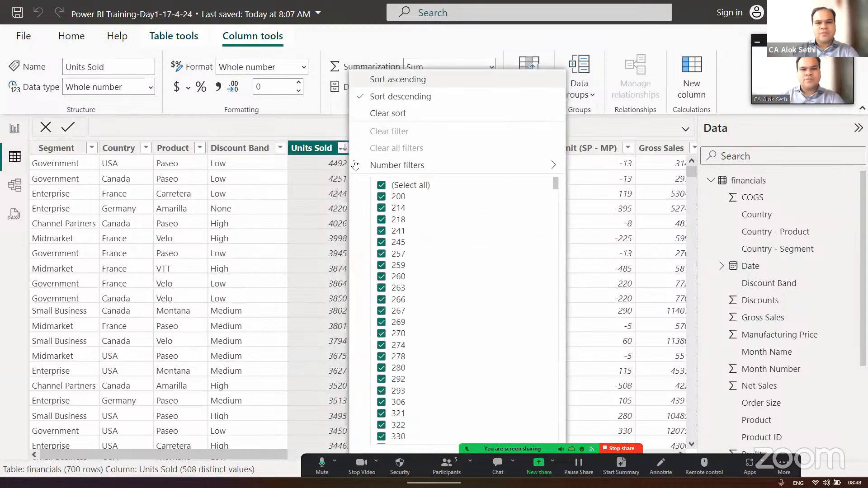
pyautogui.click(387, 85)
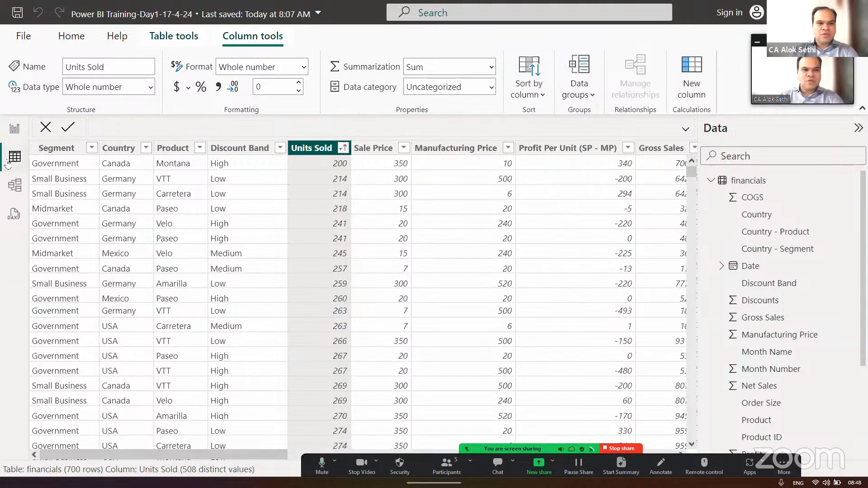
pyautogui.click(15, 131)
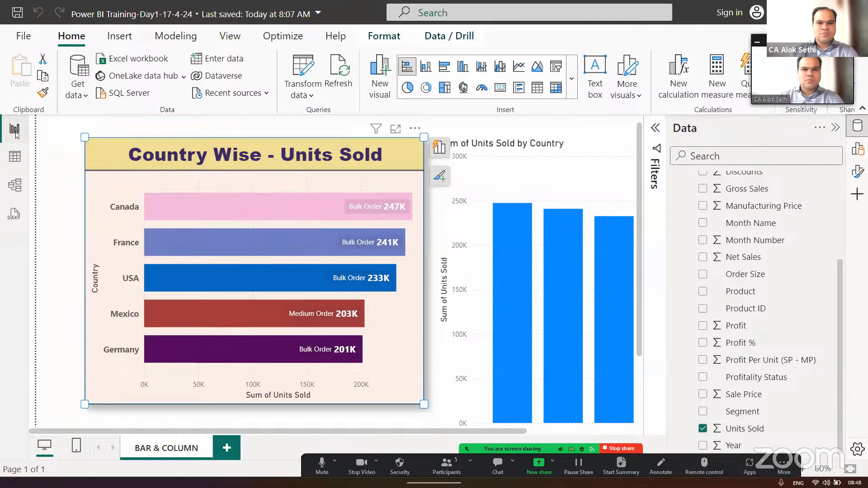
pyautogui.click(385, 40)
pyautogui.click(434, 38)
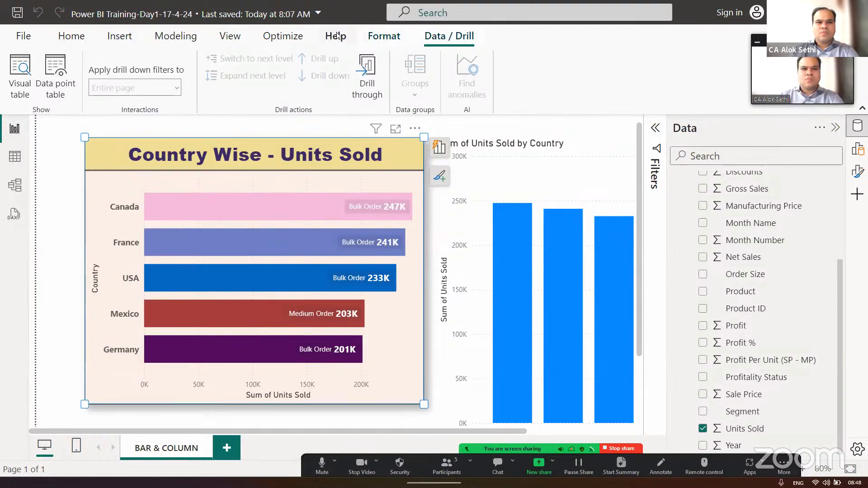
pyautogui.click(227, 38)
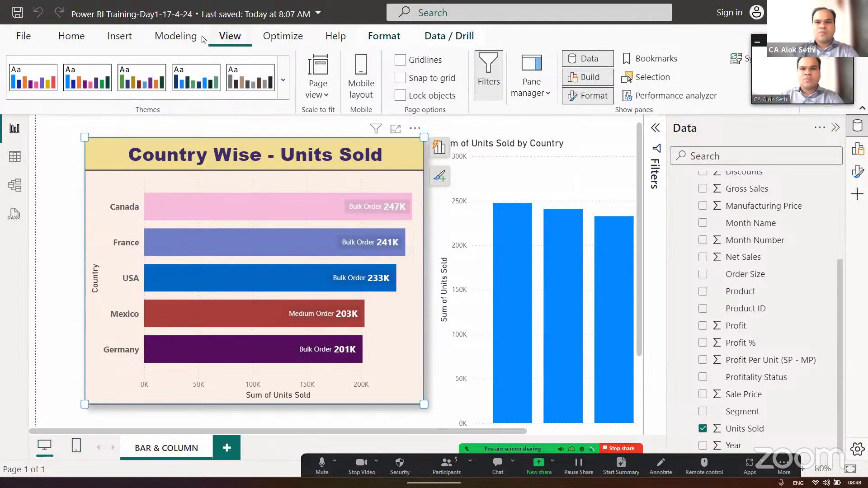
pyautogui.click(186, 40)
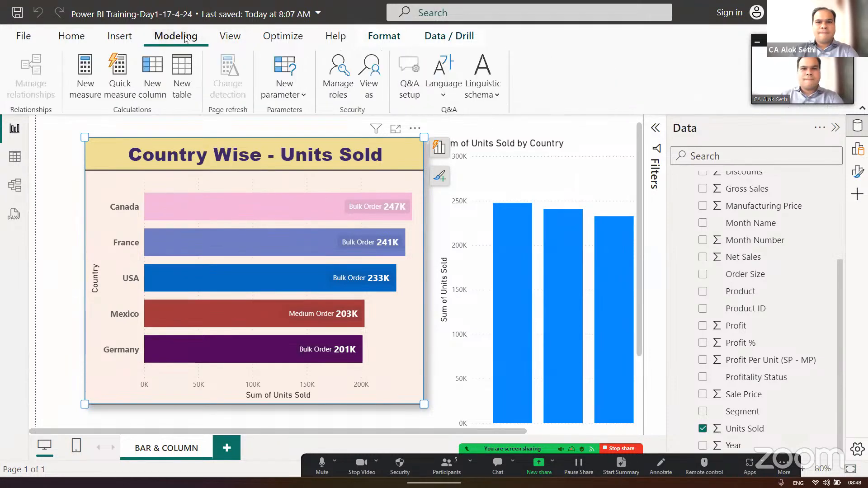
pyautogui.click(111, 40)
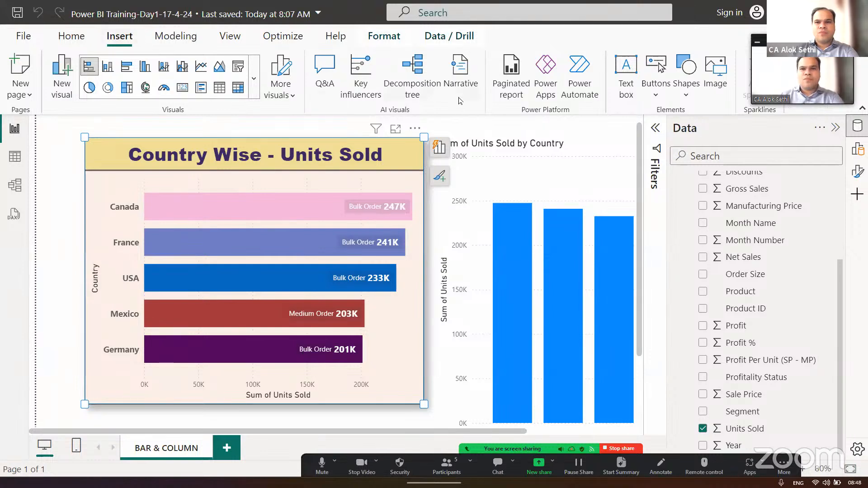
pyautogui.click(58, 36)
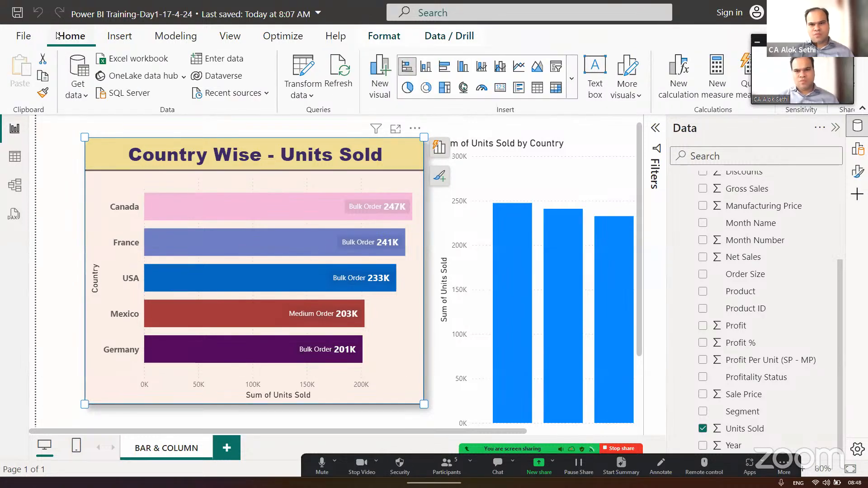
# - Examine the quick formatting options for the bars and visual area of the Country Wise - Units Sold chart
pyautogui.click(315, 203)
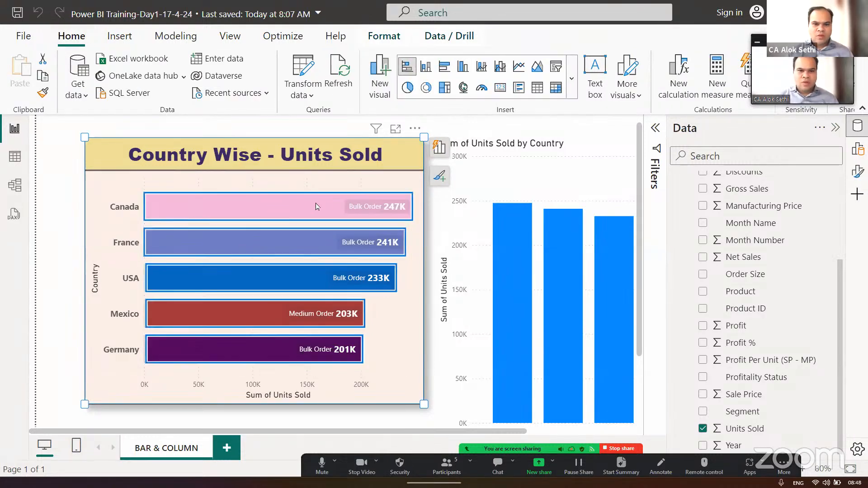
pyautogui.rightClick(316, 202)
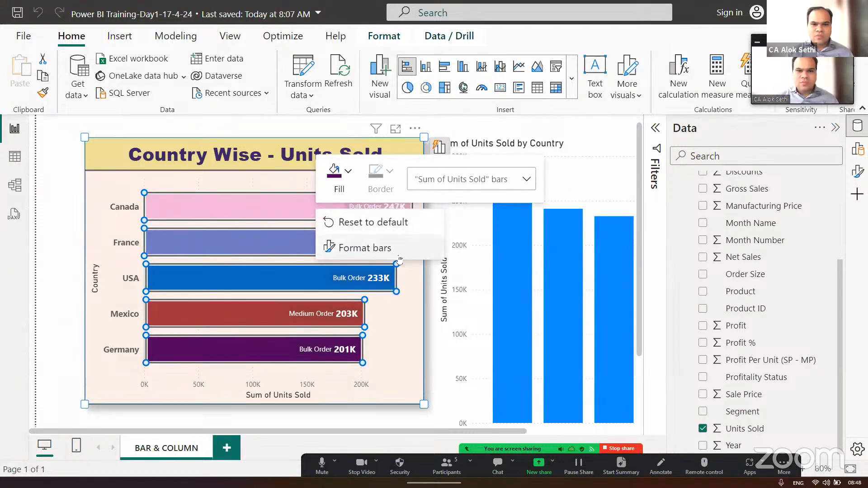
pyautogui.click(527, 179)
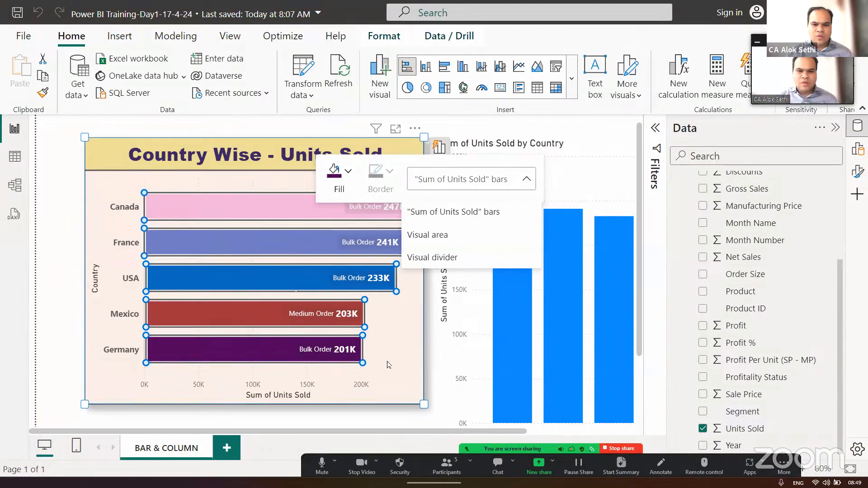
pyautogui.press('Escape')
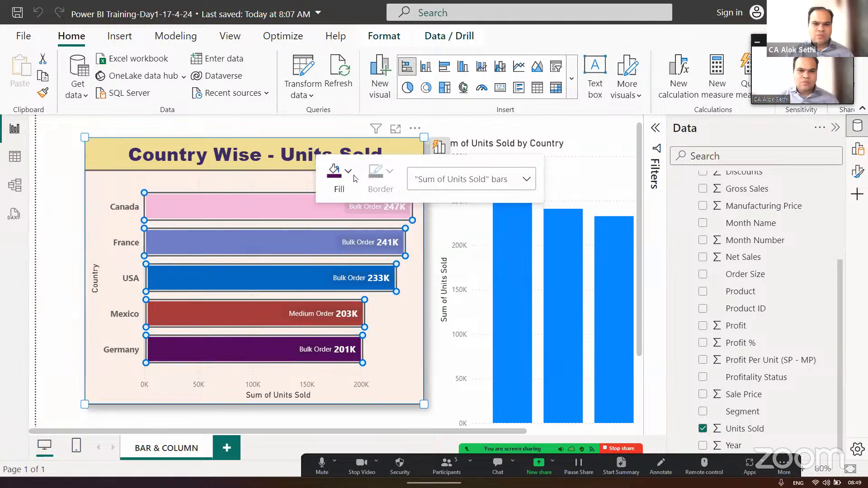
pyautogui.click(268, 188)
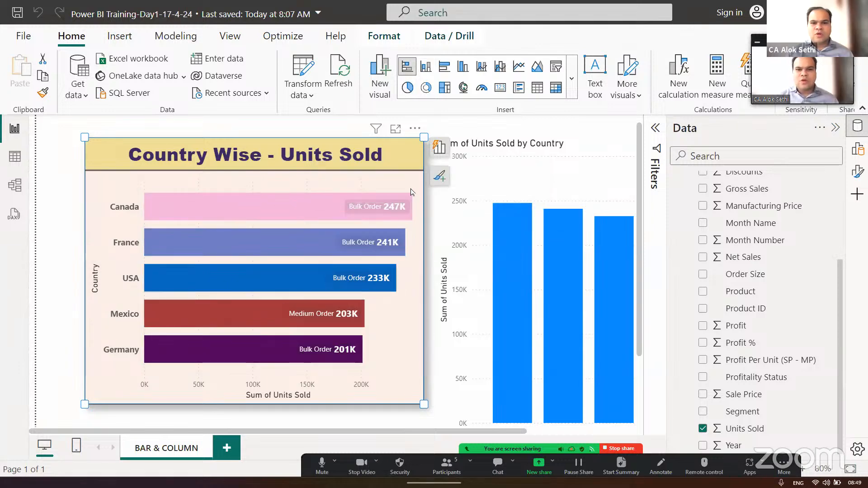
pyautogui.rightClick(411, 211)
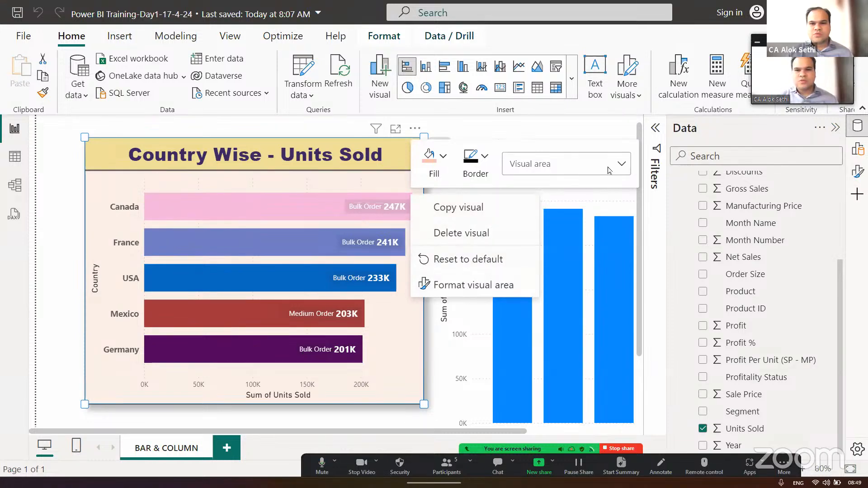
pyautogui.click(419, 313)
# - Review the bar chart's suggested-visual settings, including the summarization choices for Units Sold and the fields available for the legend
pyautogui.click(439, 148)
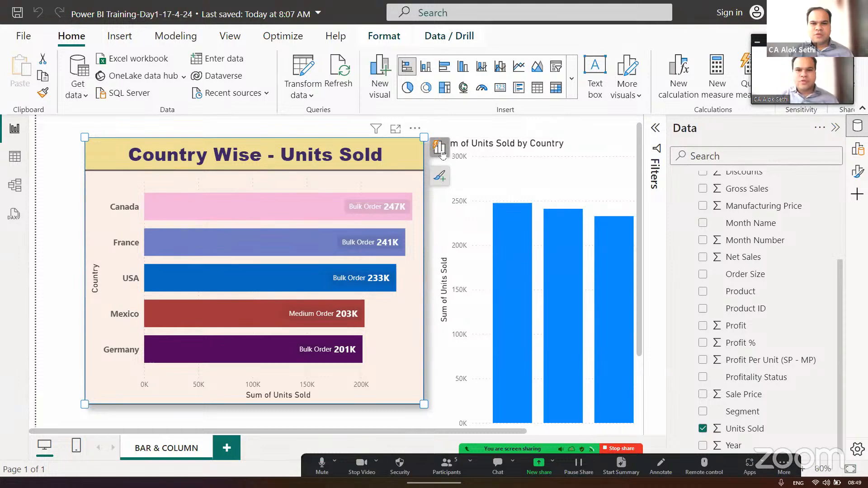
pyautogui.scroll(-3, 514, 308)
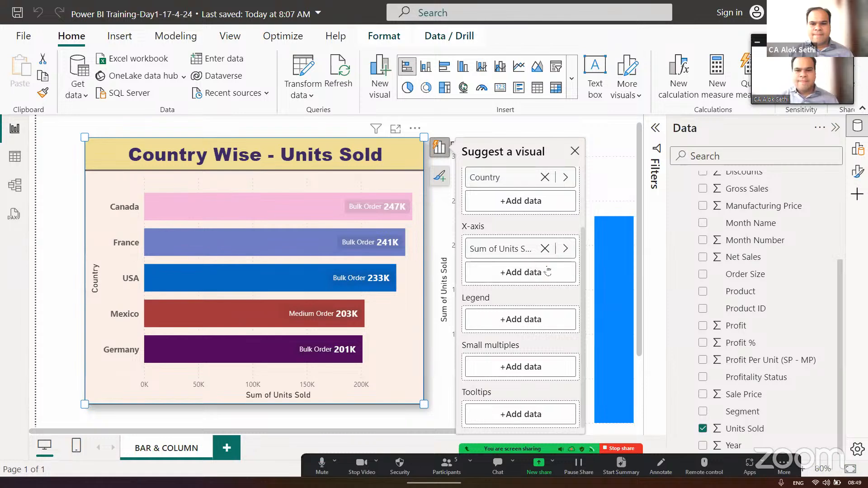
pyautogui.click(563, 252)
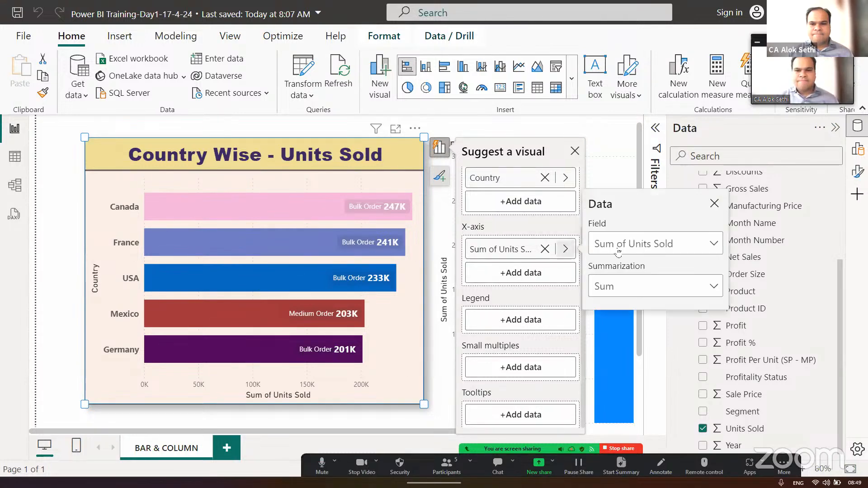
pyautogui.click(713, 288)
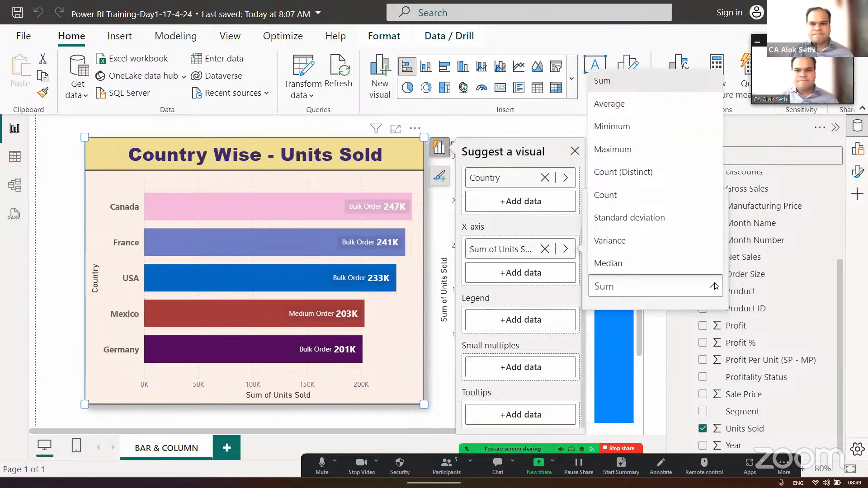
pyautogui.click(714, 286)
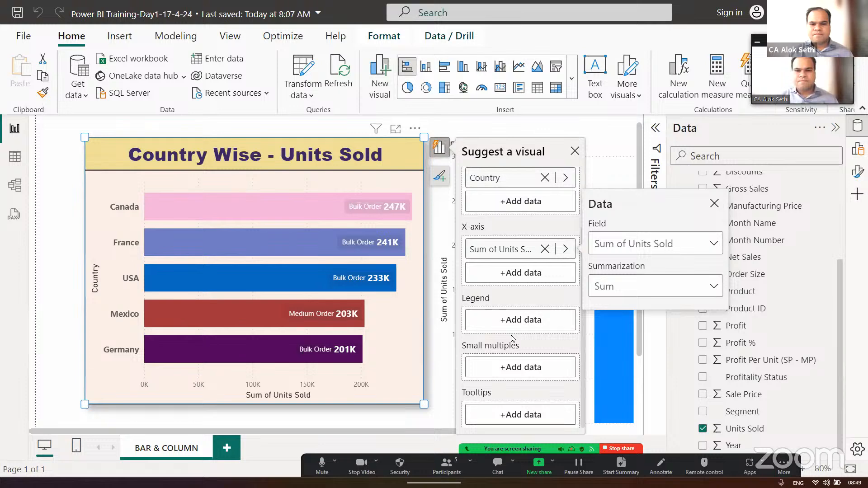
pyautogui.click(492, 330)
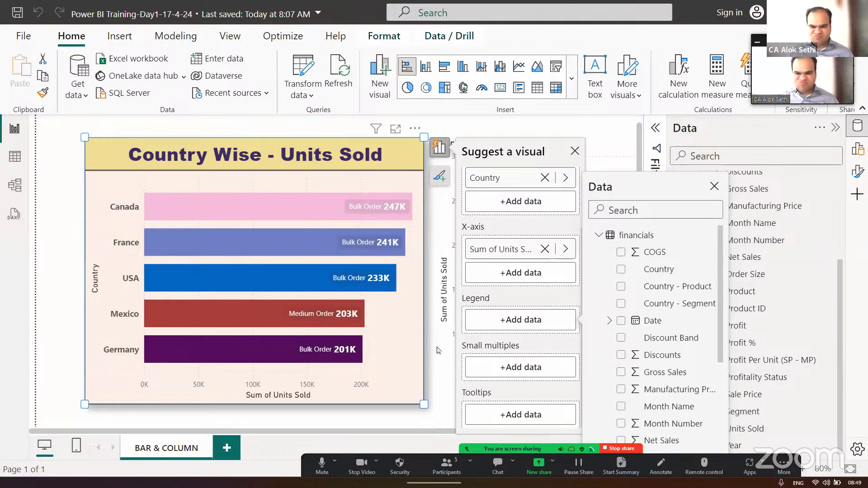
pyautogui.click(574, 152)
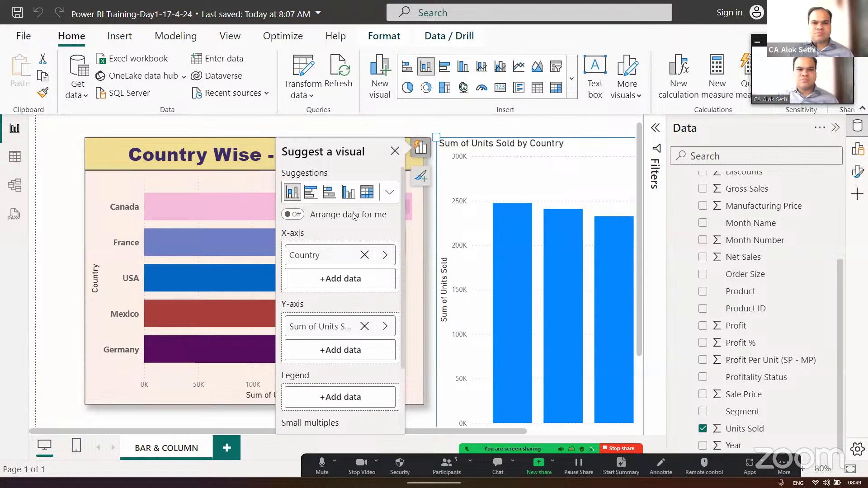
# - Look through the visual types and field settings available for the Sum of Units Sold by Country column chart
pyautogui.click(391, 196)
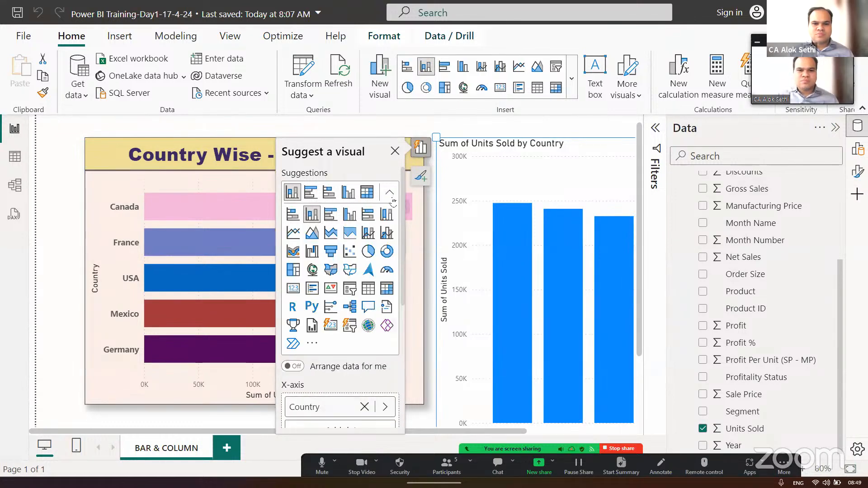
pyautogui.scroll(-5, 364, 374)
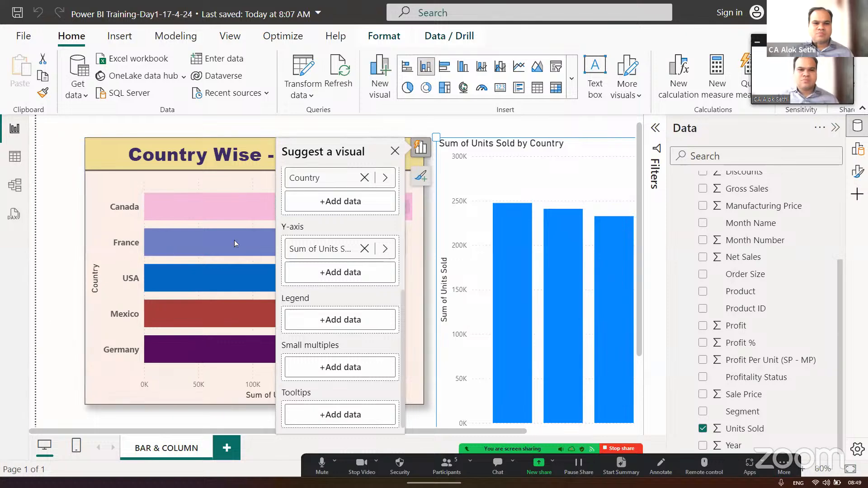
pyautogui.click(453, 126)
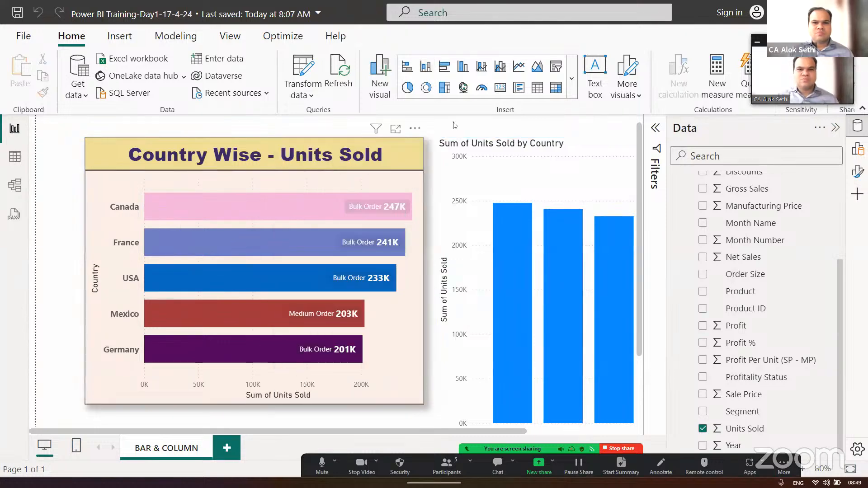
# - Search the application's commands and help for "sort data"
pyautogui.click(448, 11)
pyautogui.write('sor')
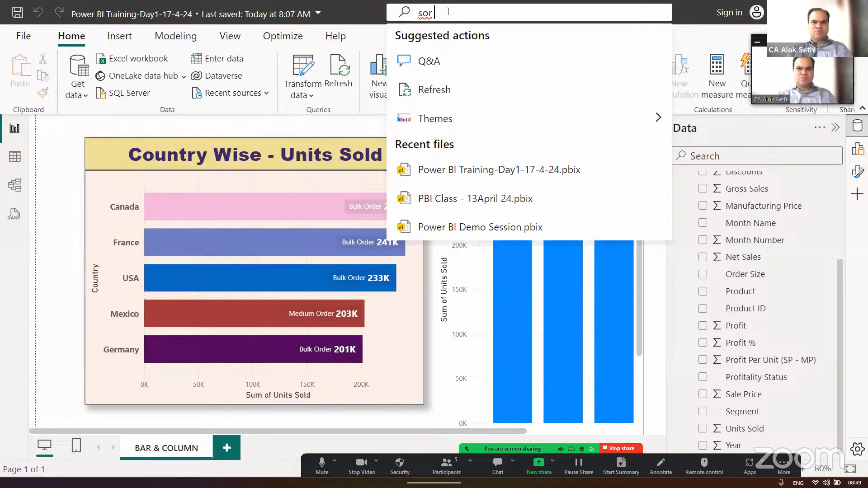
pyautogui.write('t')
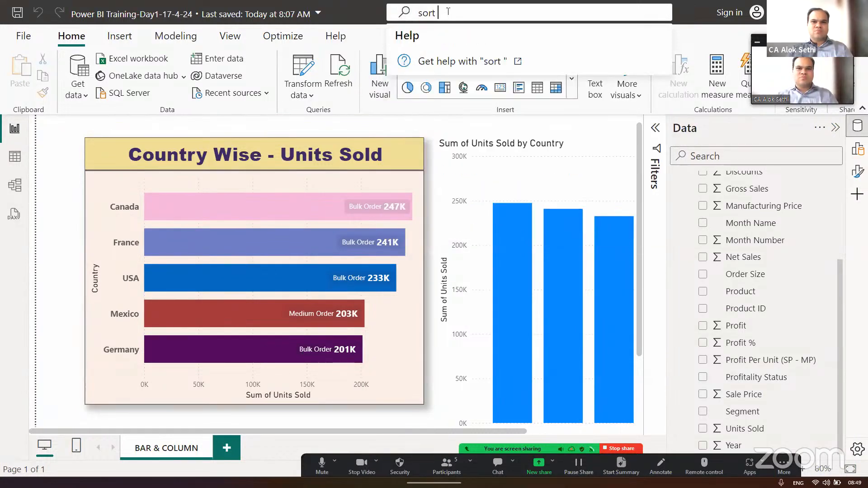
pyautogui.write(' data')
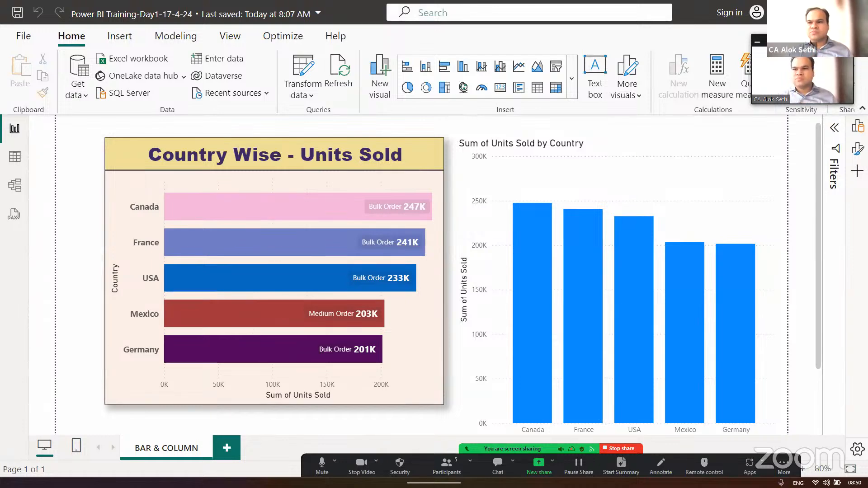
# - Add a new table visual containing the Order Size field to the BAR & COLUMN page
pyautogui.click(857, 127)
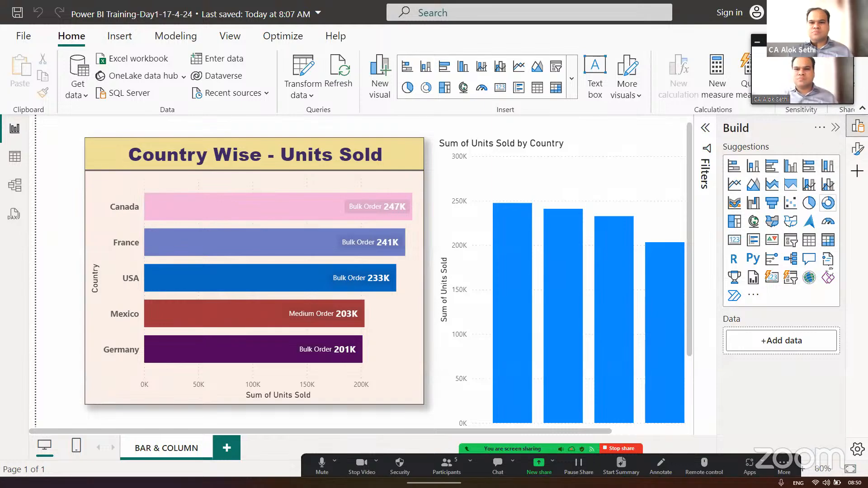
pyautogui.click(783, 341)
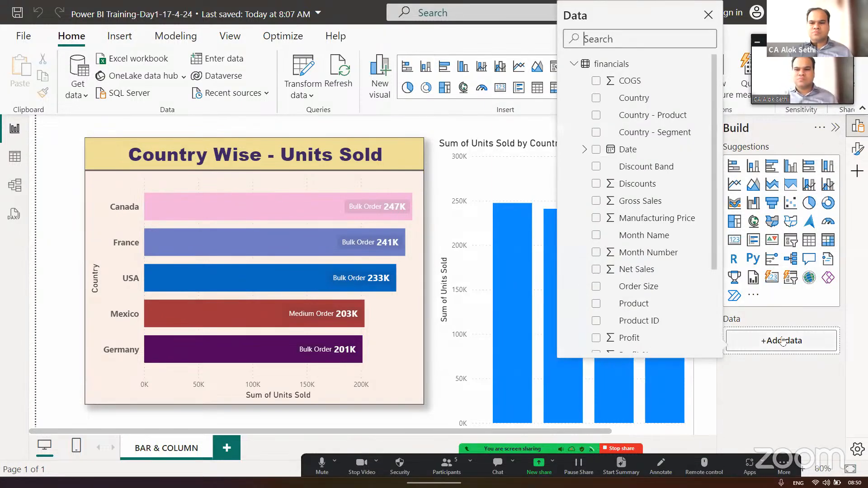
pyautogui.click(596, 286)
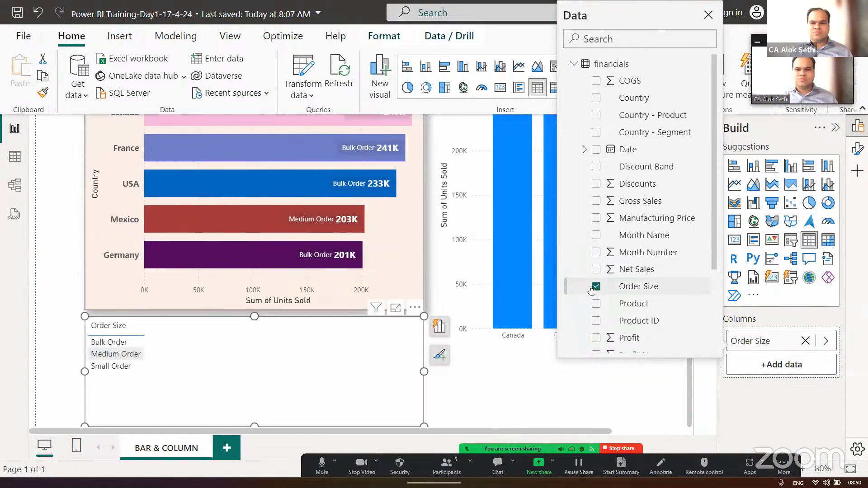
pyautogui.click(708, 14)
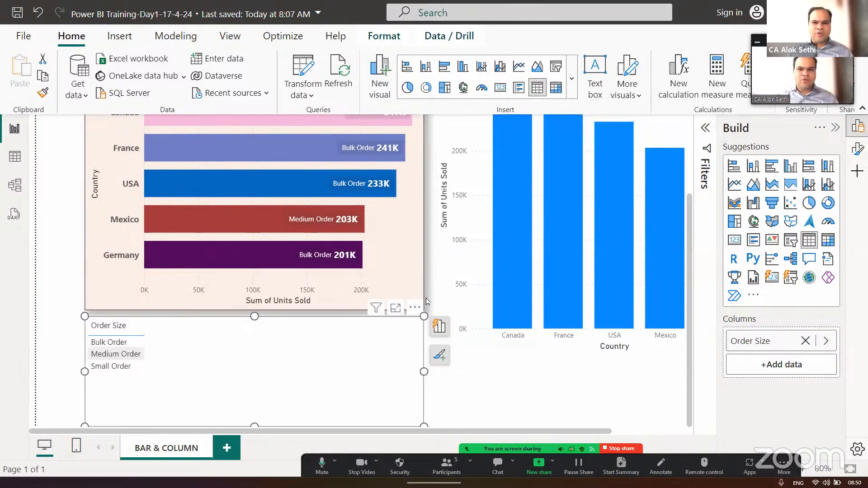
# - Turn on the Data pane in the pane manager settings and bring it into view beside the canvas
pyautogui.click(856, 171)
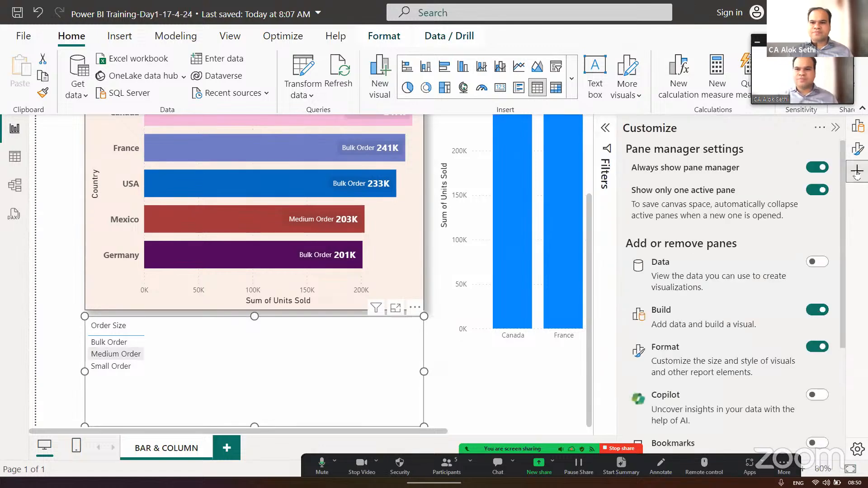
pyautogui.click(816, 262)
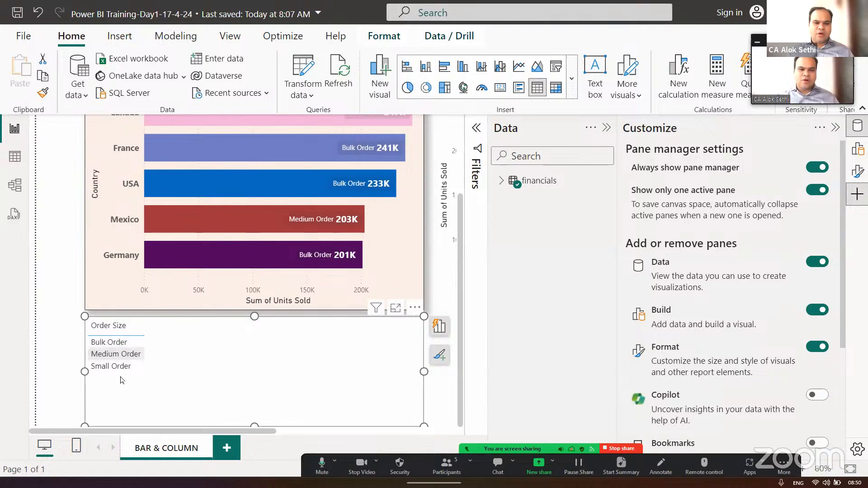
pyautogui.click(835, 128)
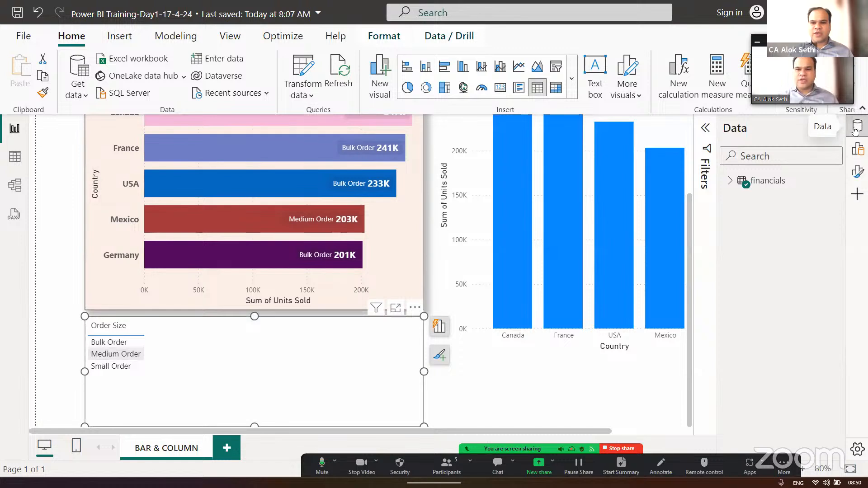
pyautogui.click(857, 126)
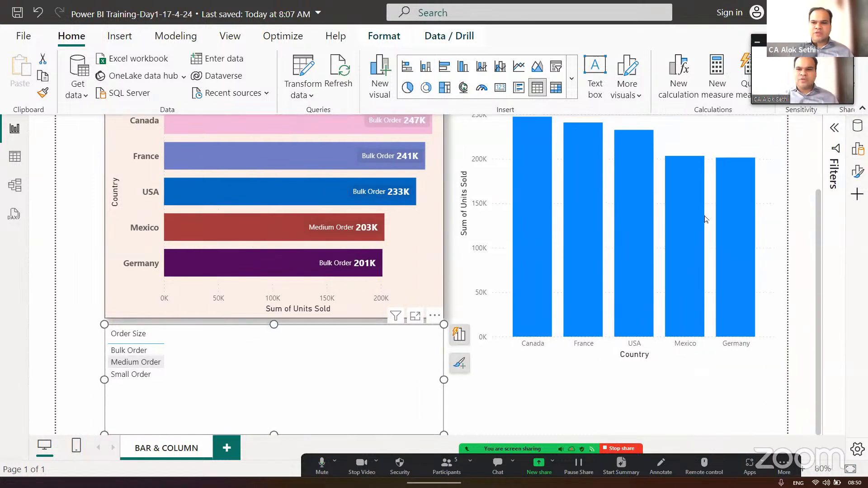
pyautogui.click(857, 126)
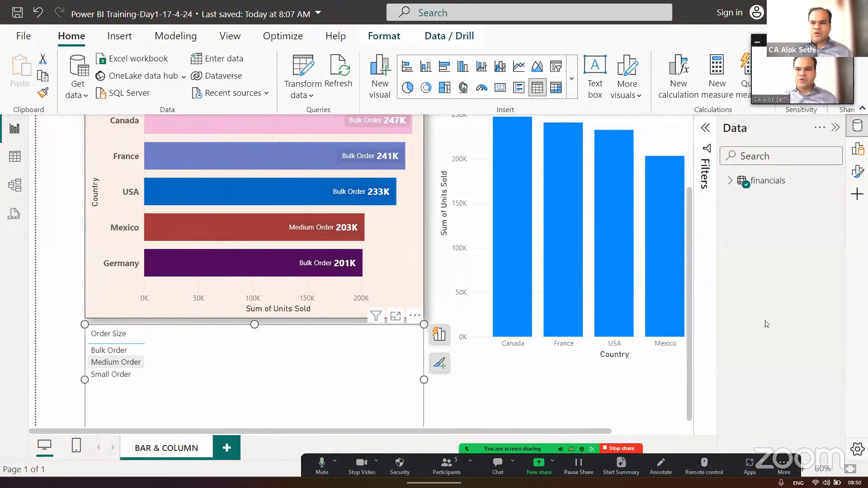
# - Add the Units Sold field from the financials table to the Order Size table visual
pyautogui.click(727, 180)
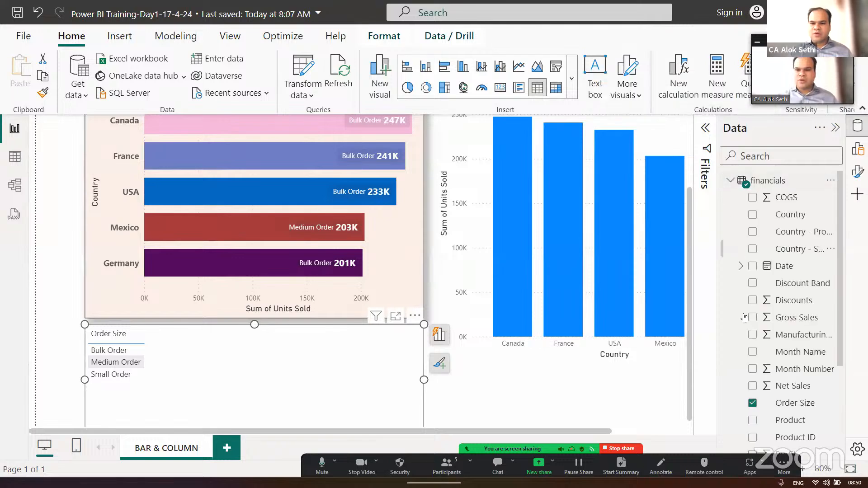
pyautogui.scroll(-5, 754, 397)
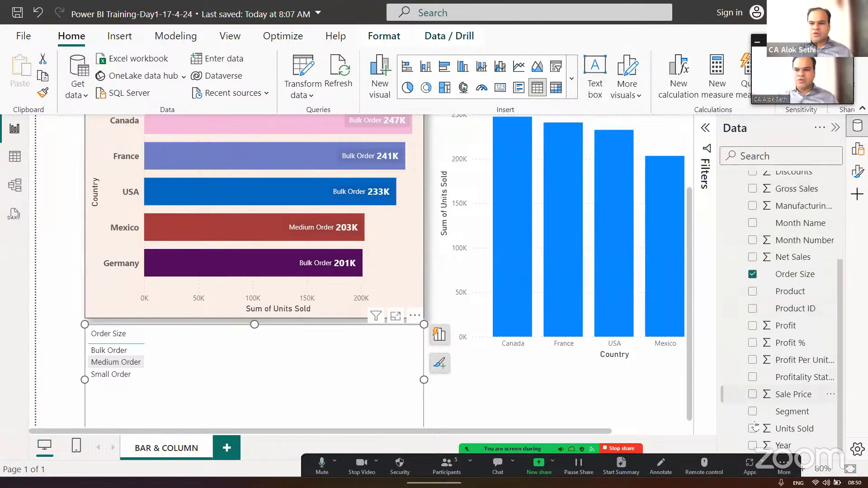
pyautogui.click(752, 428)
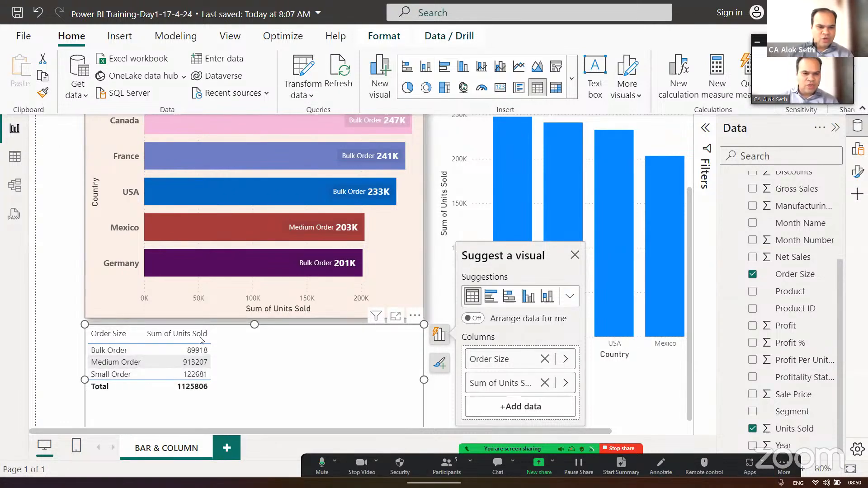
# - Sort the Order Size table by Sum of Units Sold, trying ascending order and finishing with descending
pyautogui.click(223, 337)
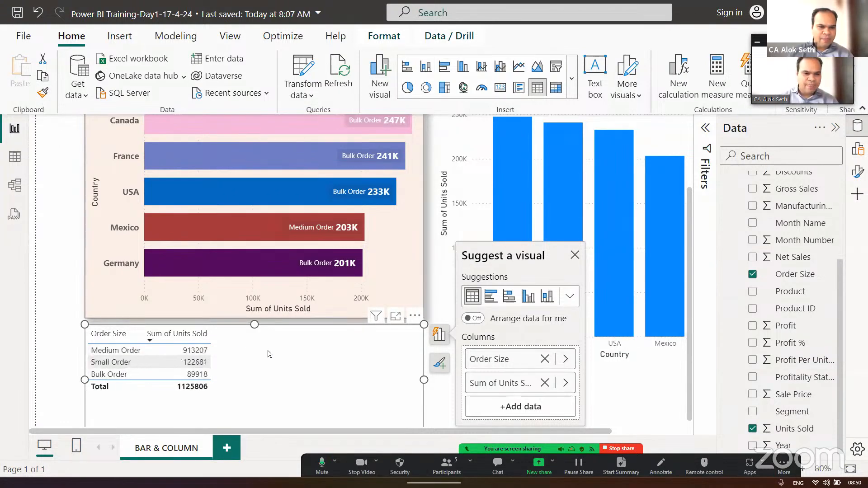
pyautogui.click(149, 341)
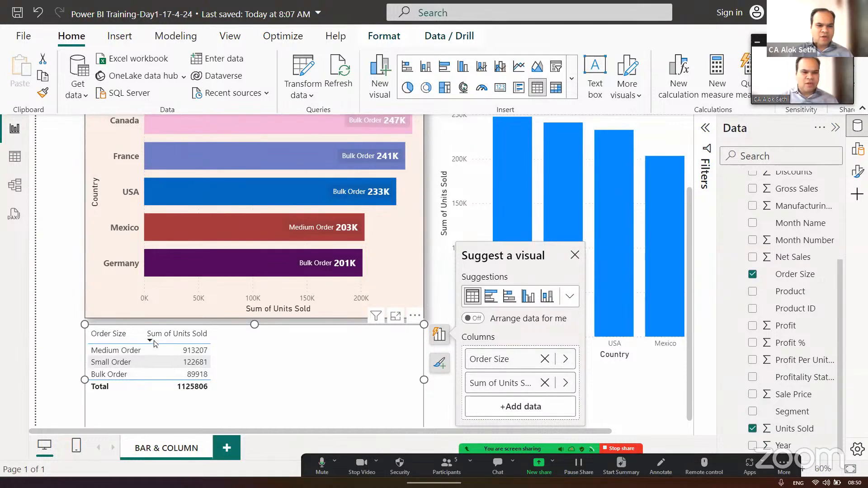
pyautogui.click(200, 341)
pyautogui.click(203, 342)
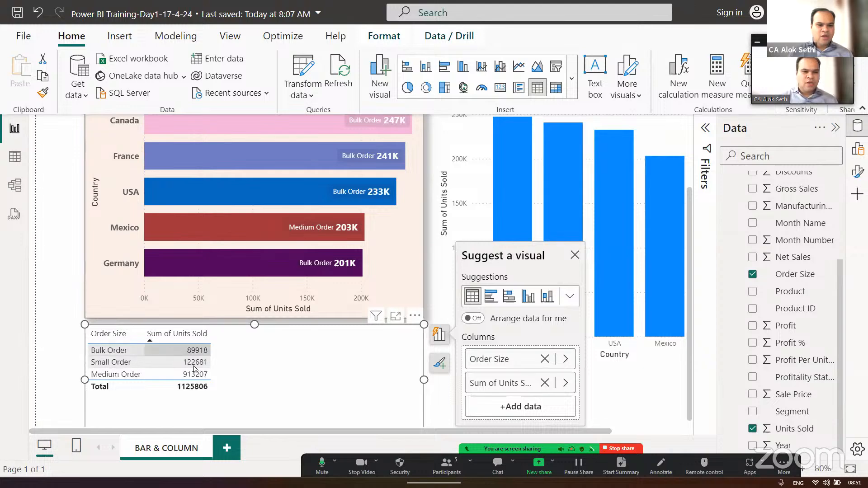
pyautogui.click(151, 341)
pyautogui.click(151, 342)
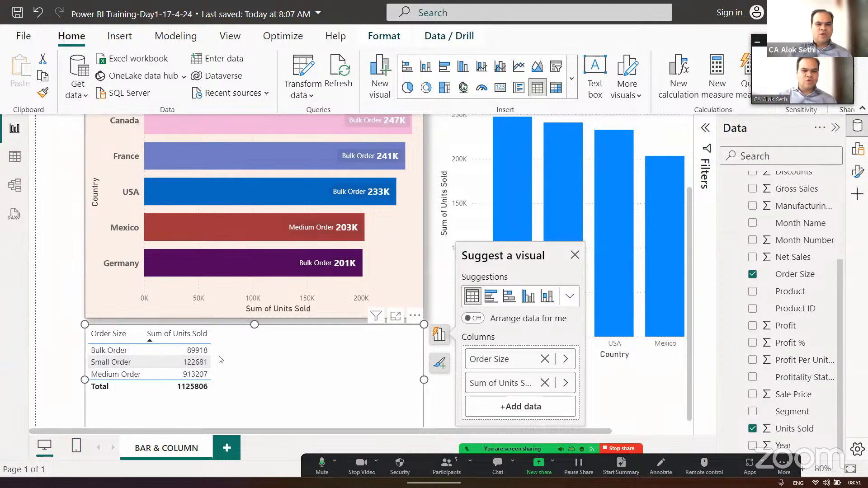
pyautogui.click(151, 342)
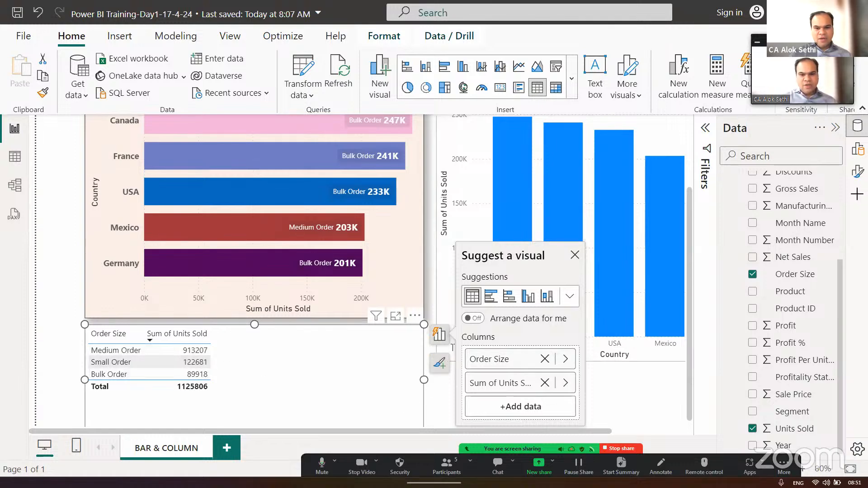
pyautogui.click(575, 255)
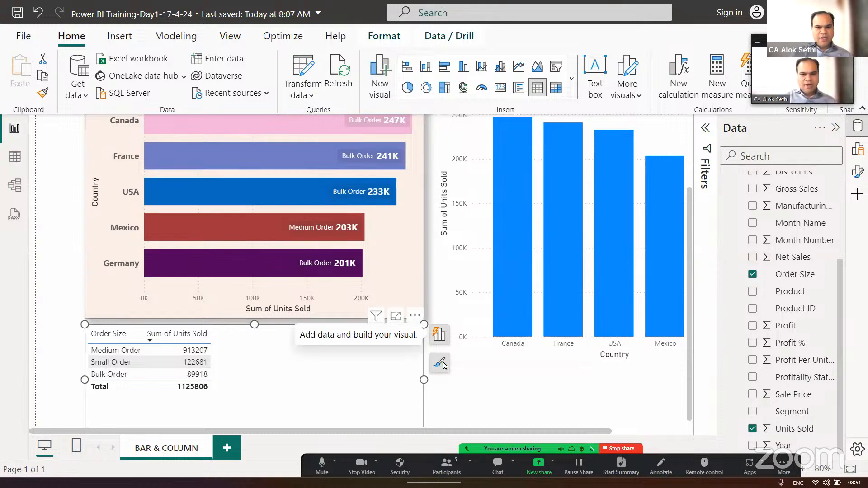
pyautogui.press('Delete')
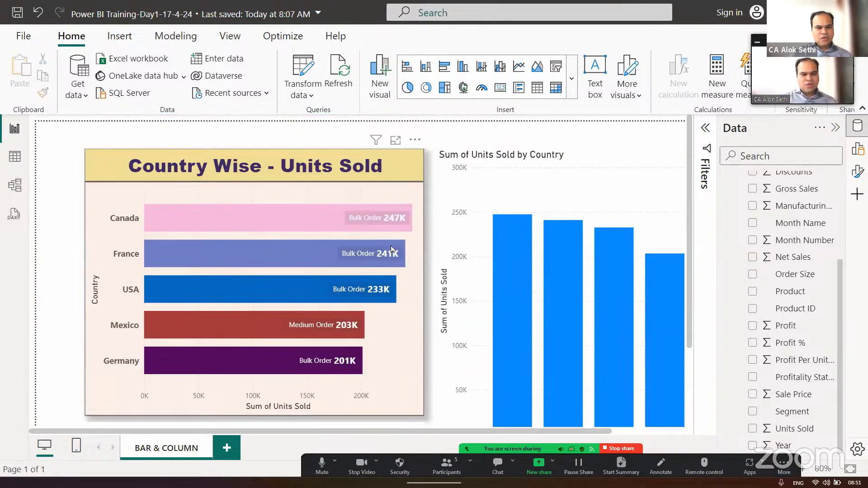
# - Review the context options for the Canada category and the suggested-visual field settings of the Country Wise - Units Sold bar chart
pyautogui.click(125, 216)
pyautogui.rightClick(121, 218)
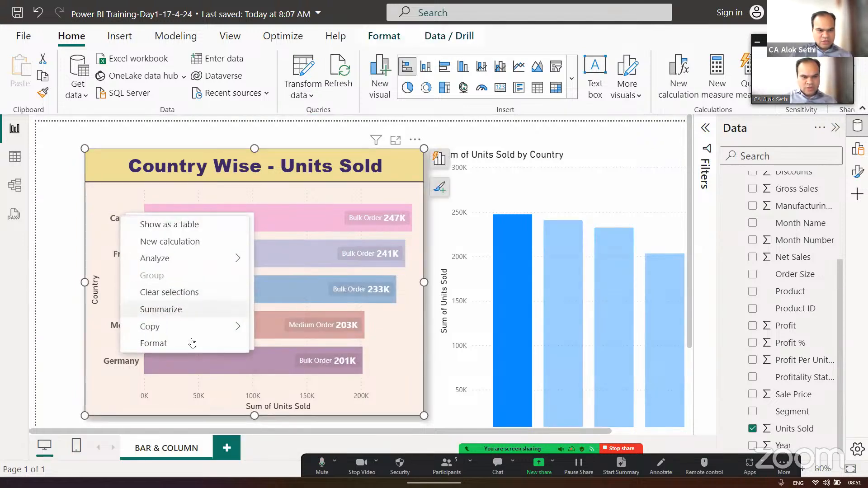
pyautogui.click(61, 247)
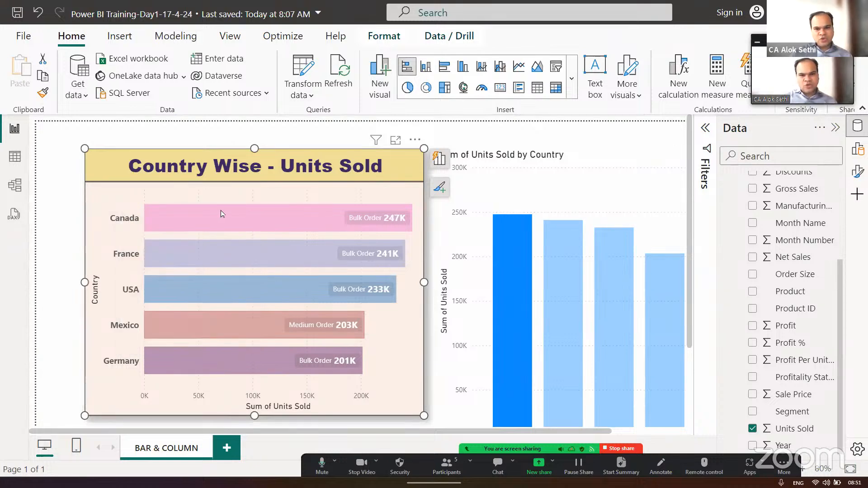
pyautogui.scroll(-1, 228, 199)
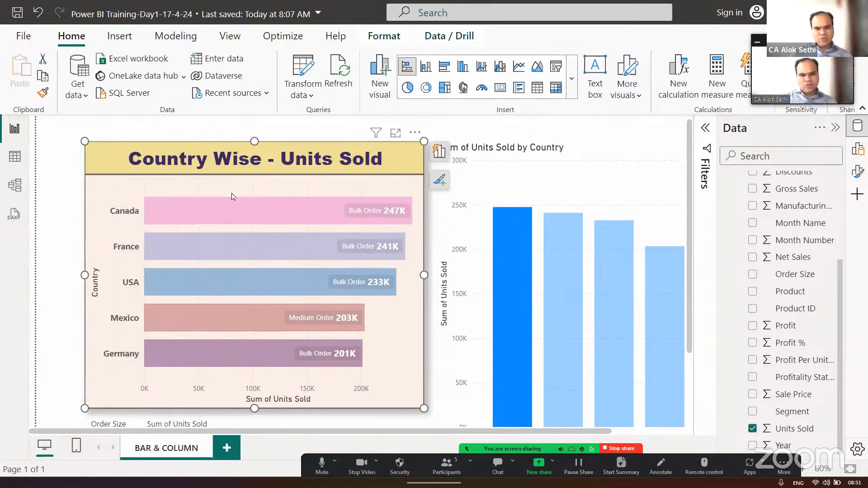
pyautogui.click(440, 153)
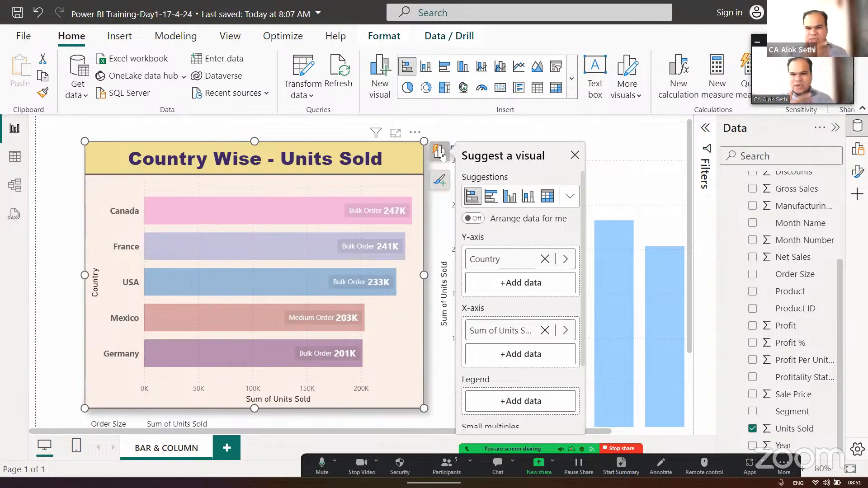
pyautogui.scroll(-2, 494, 286)
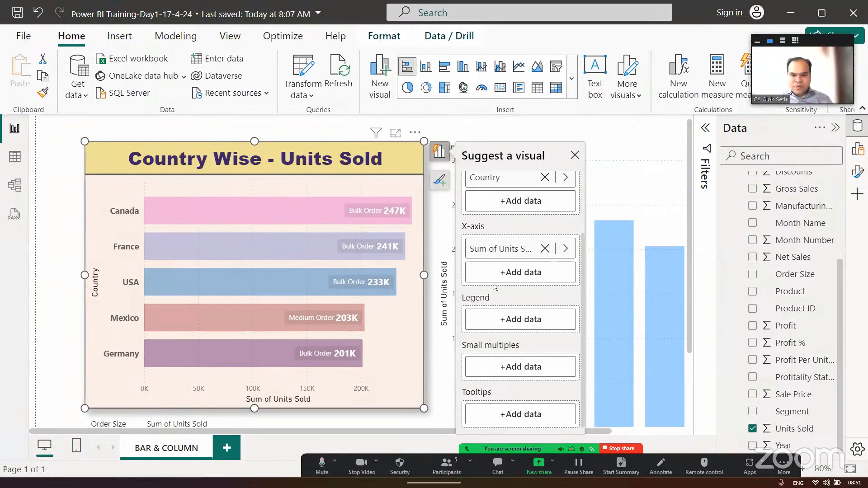
pyautogui.scroll(2, 494, 286)
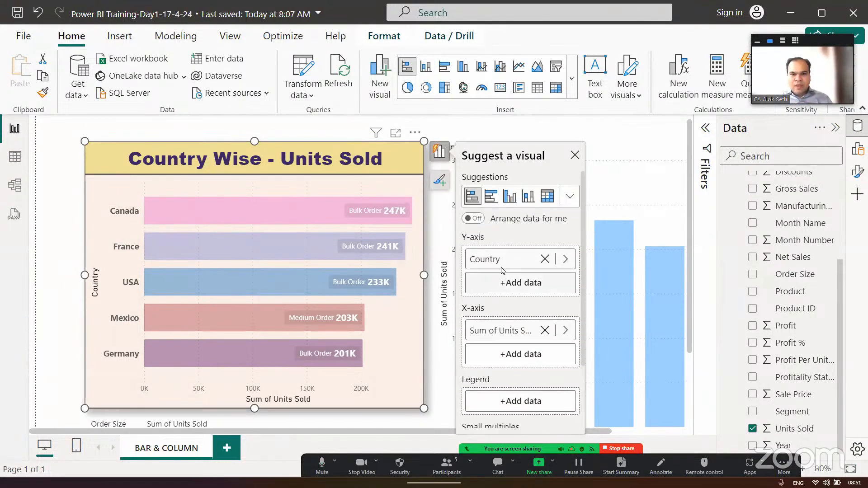
pyautogui.click(573, 155)
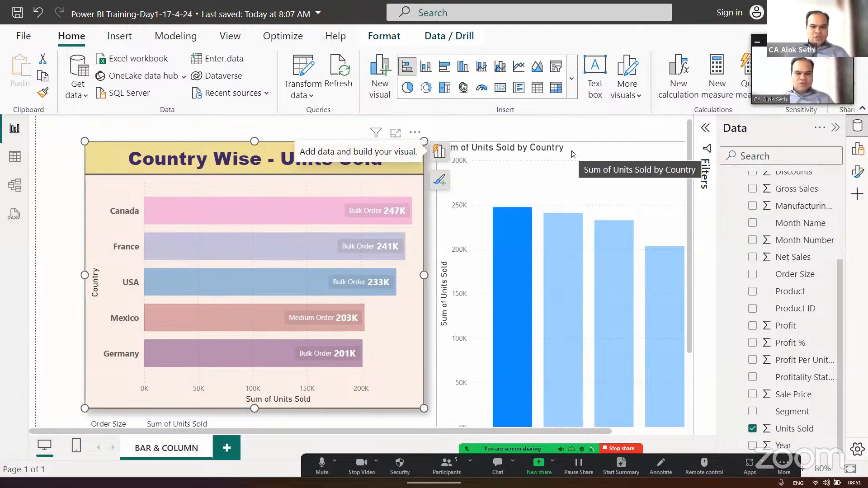
# - Collapse the Data and Filters panes so both charts fit on the canvas
pyautogui.click(57, 143)
pyautogui.click(703, 136)
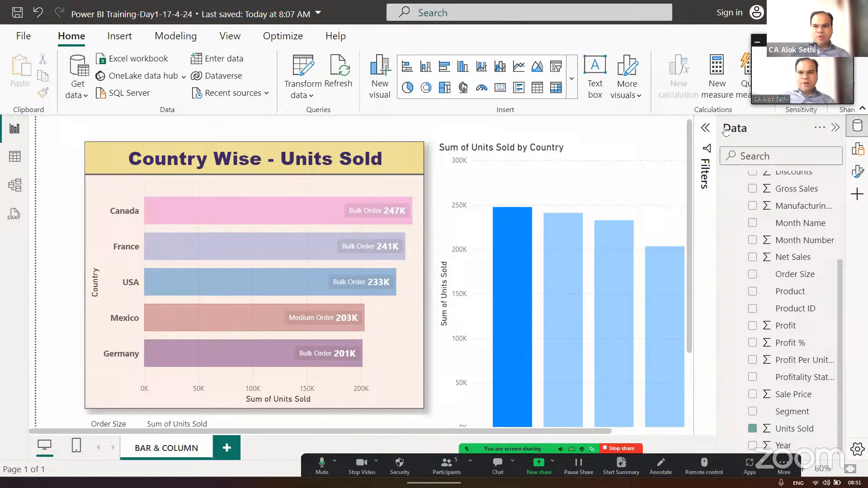
pyautogui.click(837, 128)
pyautogui.click(837, 129)
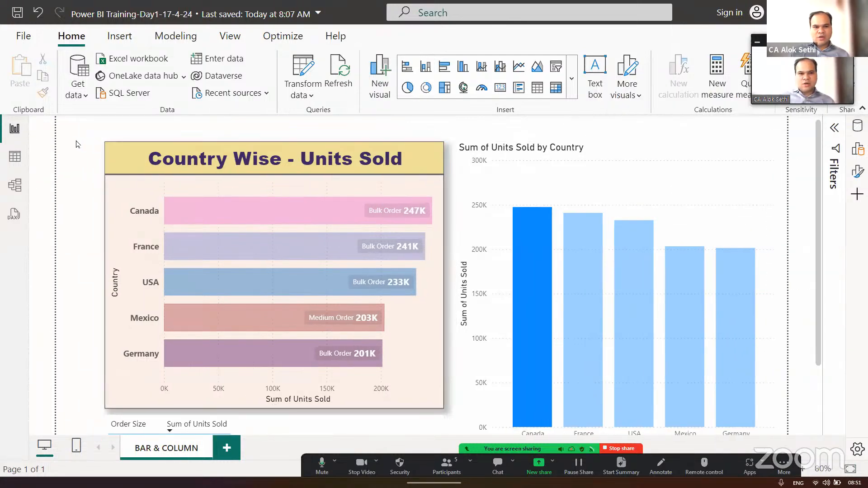
pyautogui.scroll(1, 77, 144)
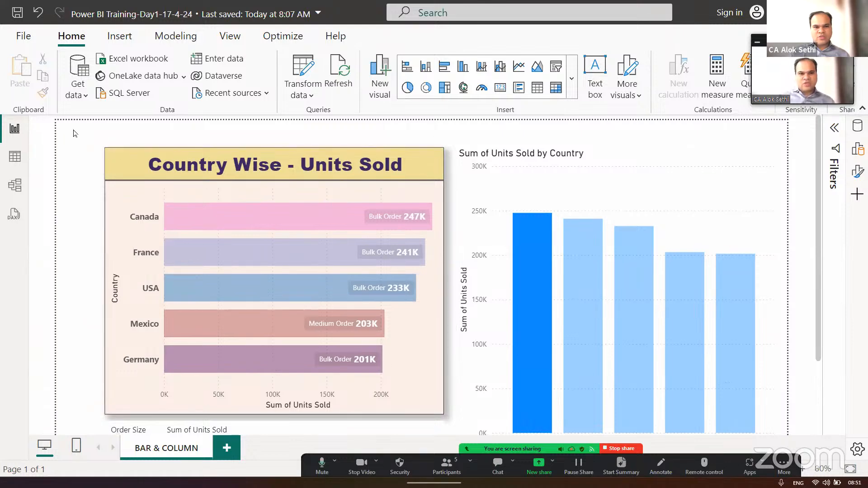
# - Copy the Country Wise - Units Sold bar chart's formatting onto the Sum of Units Sold by Country column chart with Format painter
pyautogui.click(410, 387)
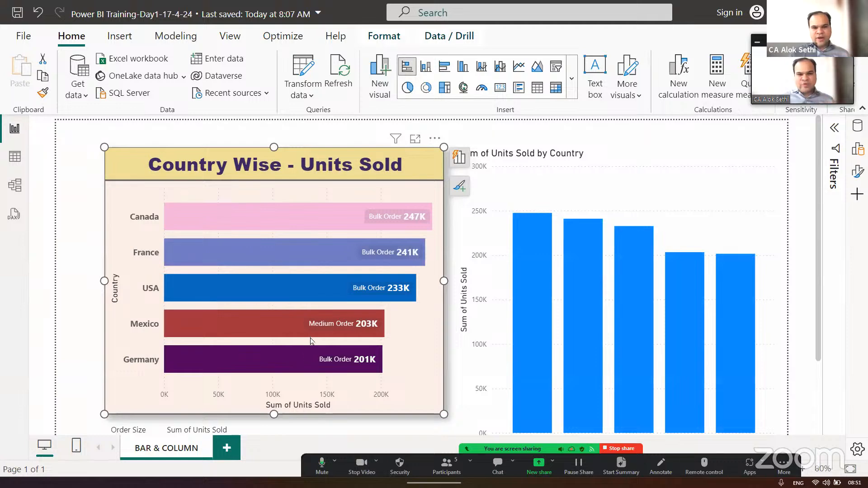
pyautogui.moveTo(629, 329)
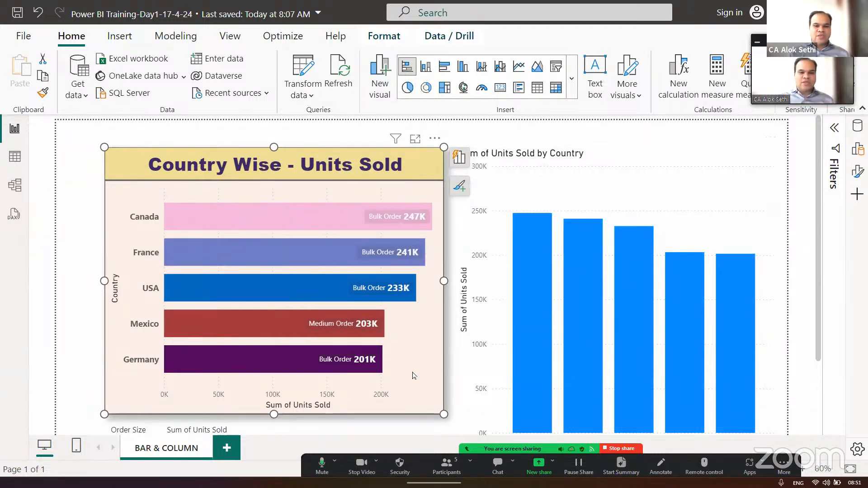
pyautogui.click(42, 95)
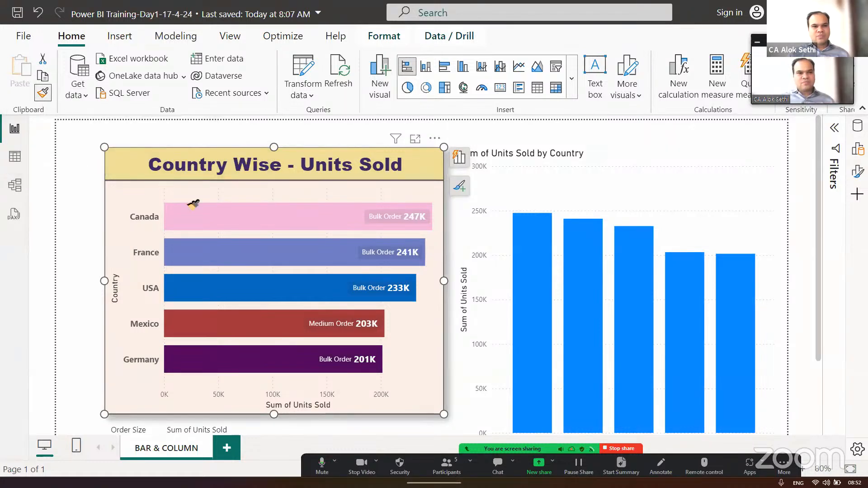
pyautogui.click(640, 160)
pyautogui.click(636, 156)
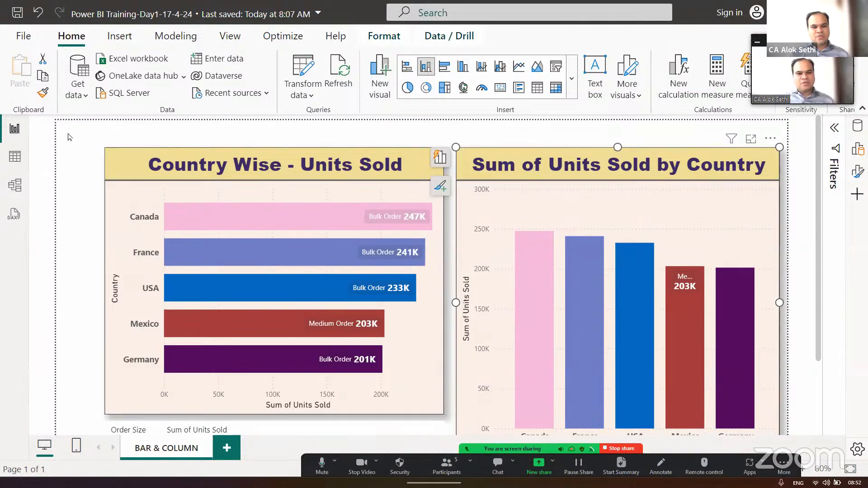
pyautogui.click(450, 254)
pyautogui.scroll(-1, 483, 269)
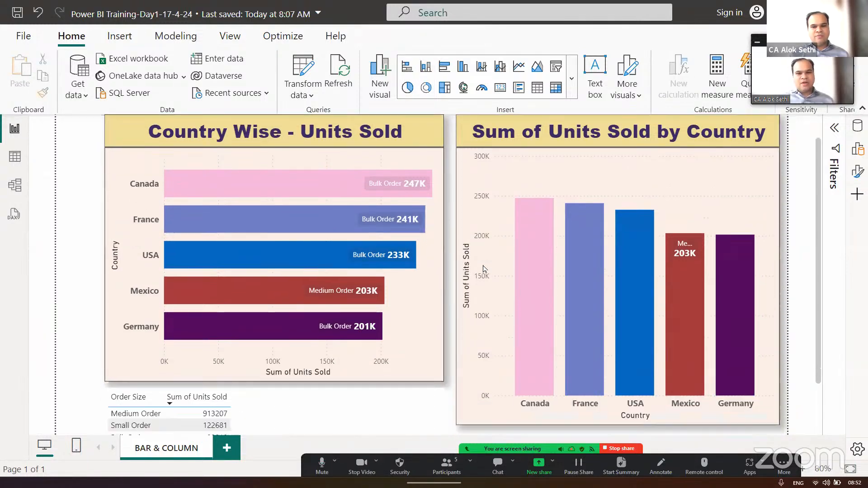
pyautogui.scroll(1, 483, 269)
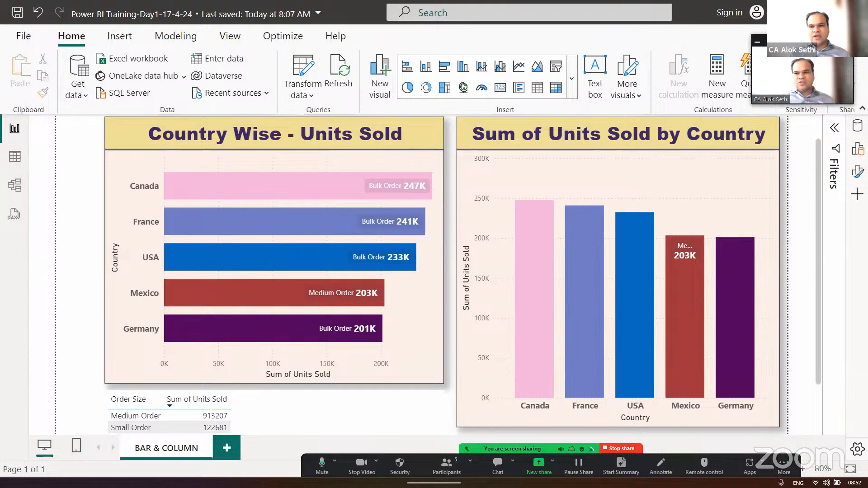
# - Change the column chart's title text to "Country Wise - Units Sold" and collapse the Format pane
pyautogui.click(771, 154)
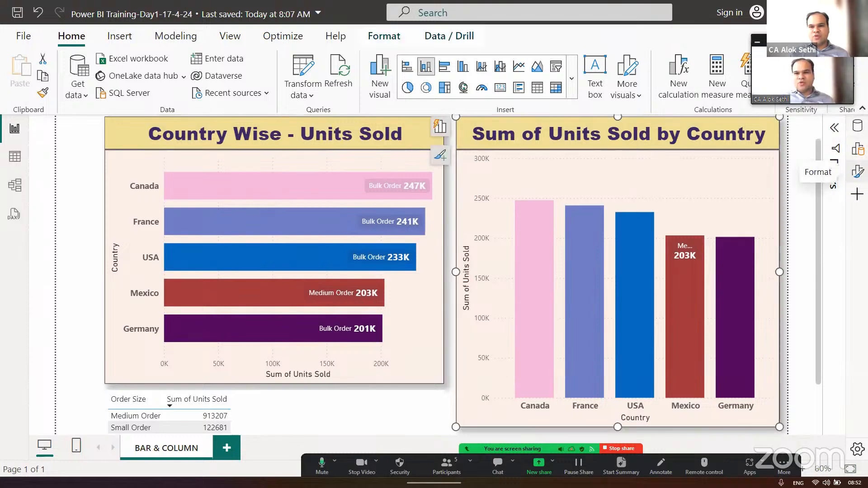
pyautogui.click(857, 171)
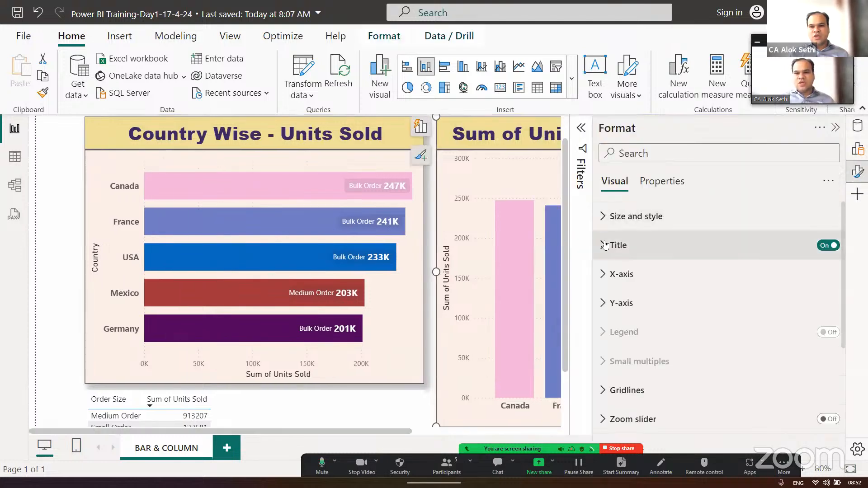
pyautogui.click(605, 246)
pyautogui.click(674, 312)
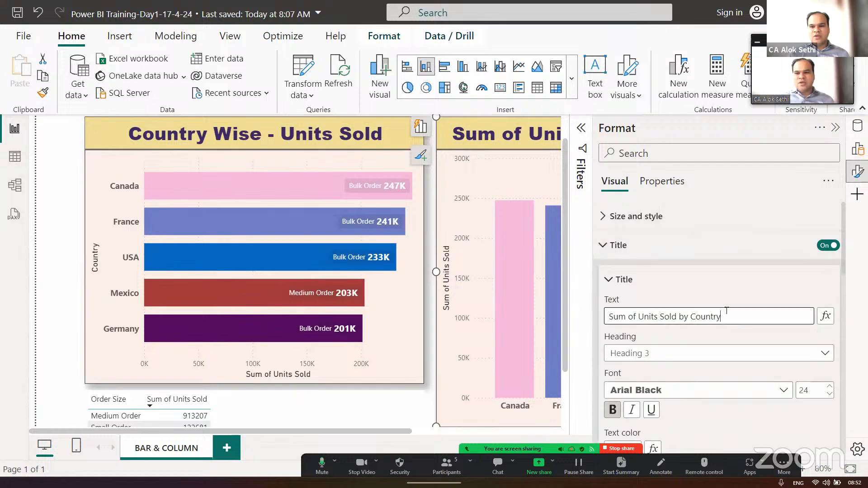
pyautogui.hotkey('ctrl', 'a')
pyautogui.press('BackSpace')
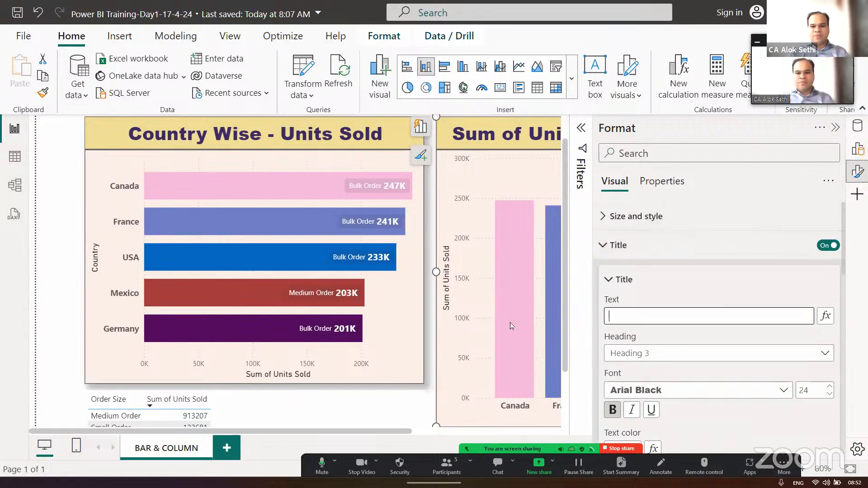
pyautogui.write('Country')
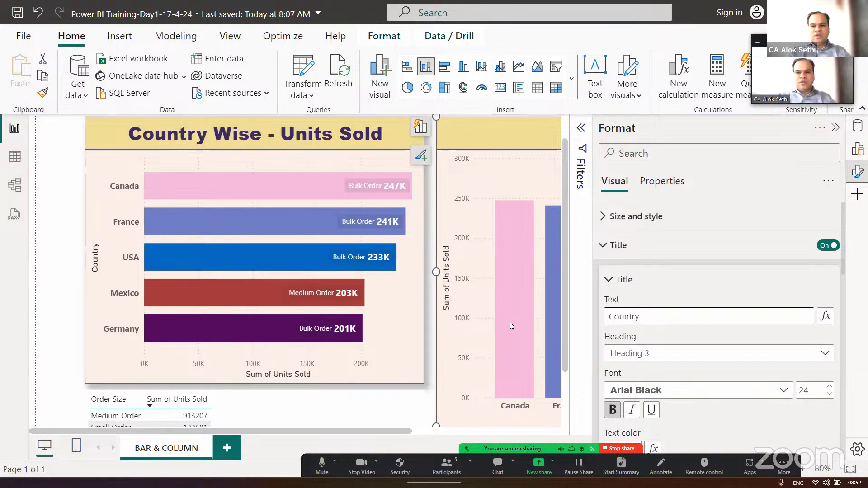
pyautogui.write(' Wise - ')
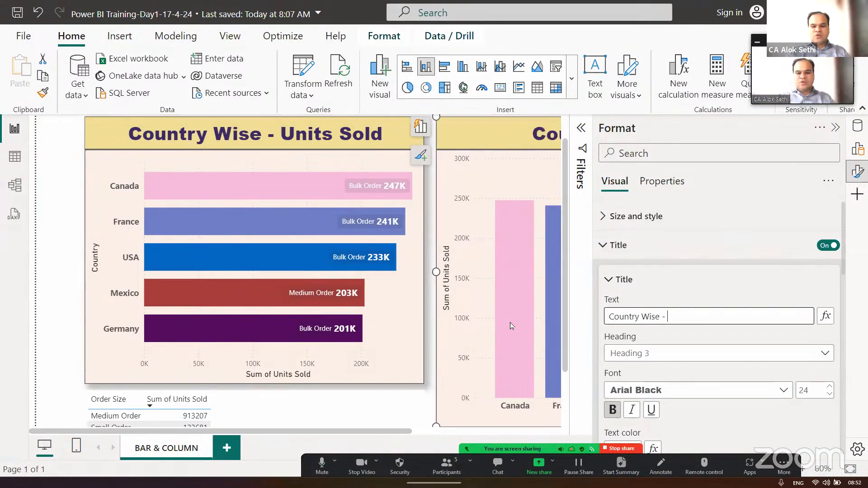
pyautogui.write('Units Sold')
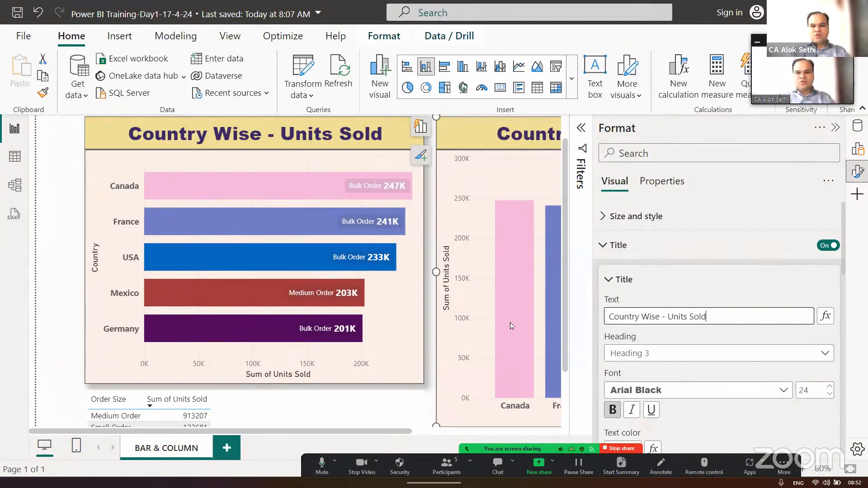
pyautogui.click(407, 407)
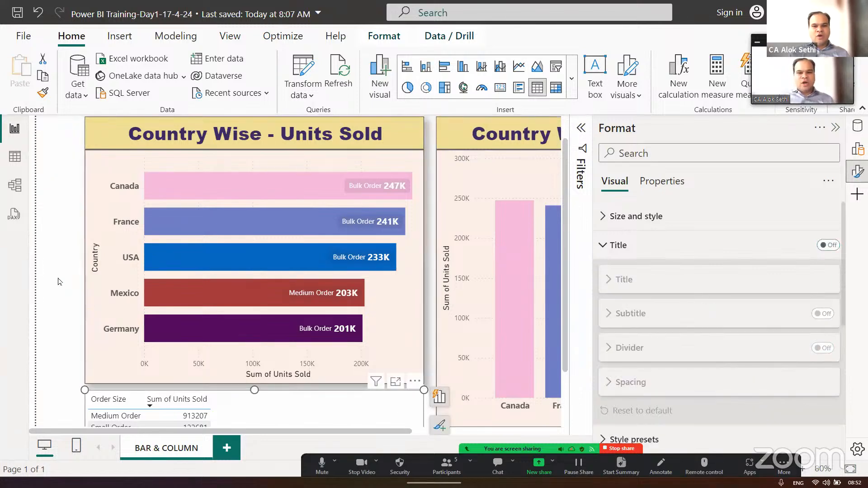
pyautogui.click(835, 127)
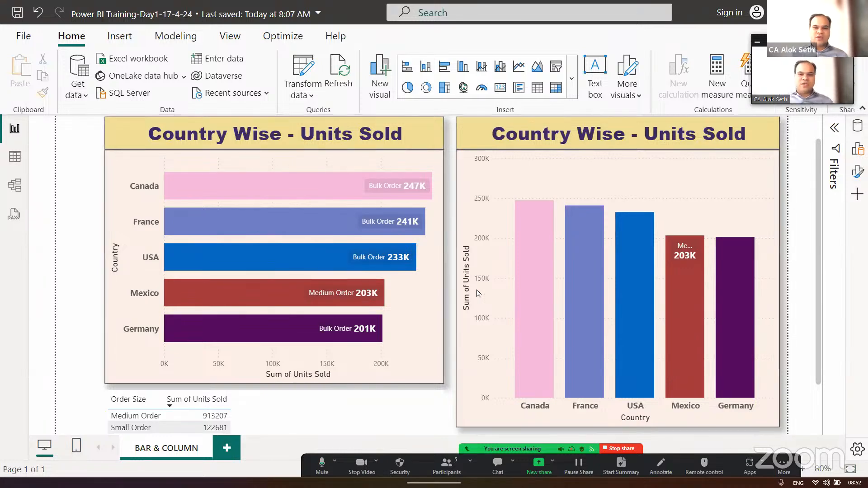
# - Select the Order Size table below the bar chart
pyautogui.scroll(-1, 478, 293)
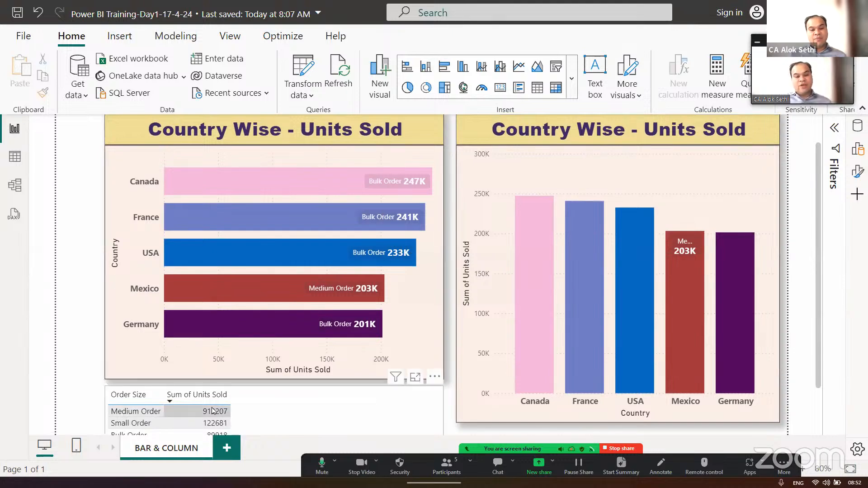
pyautogui.click(405, 408)
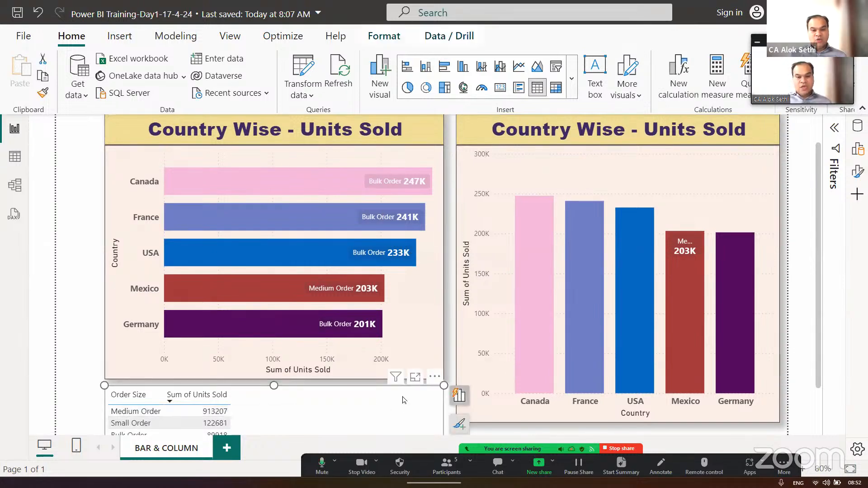